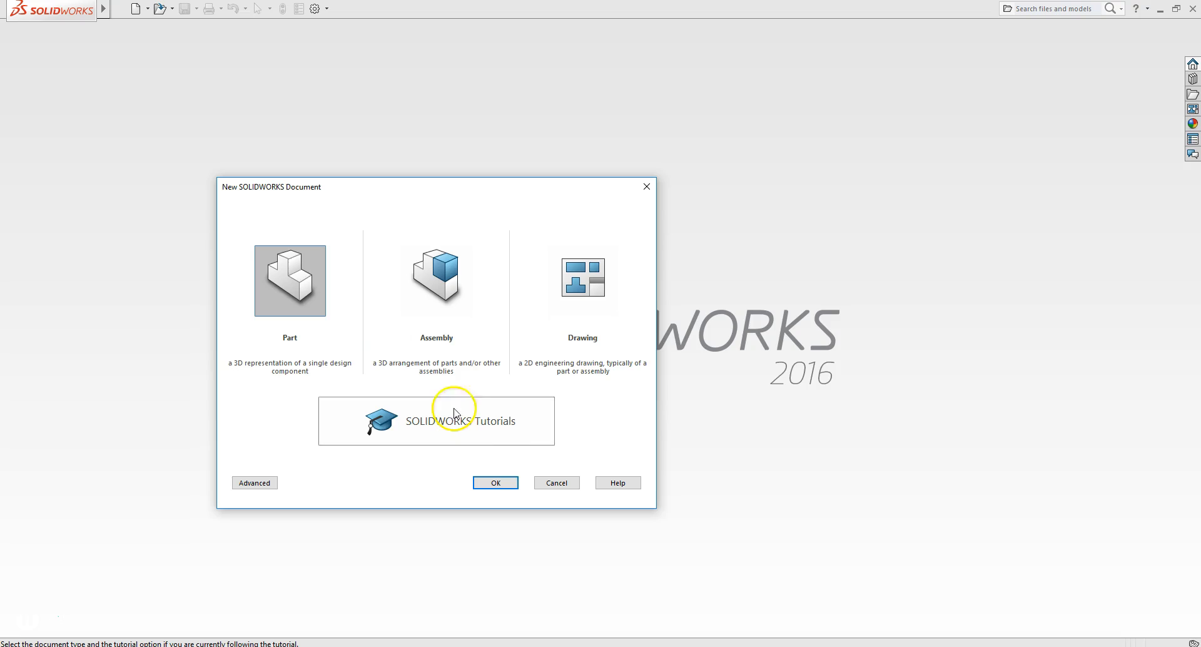
- Create a new Part document
left_click(496, 483)
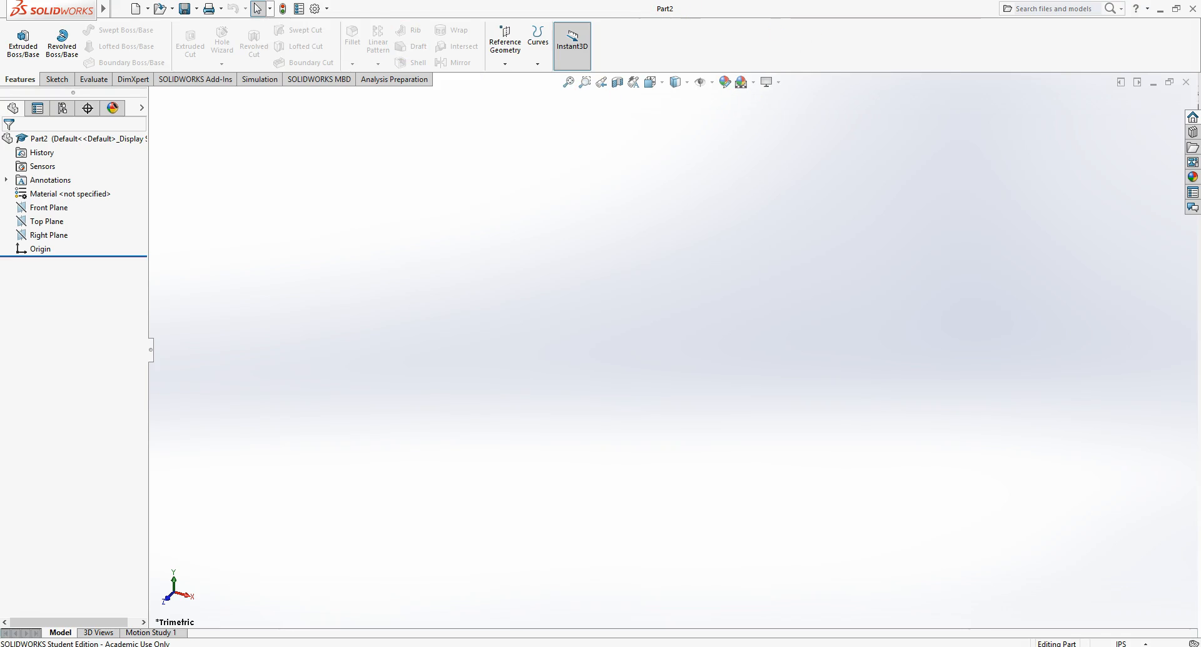
left_click(119, 9)
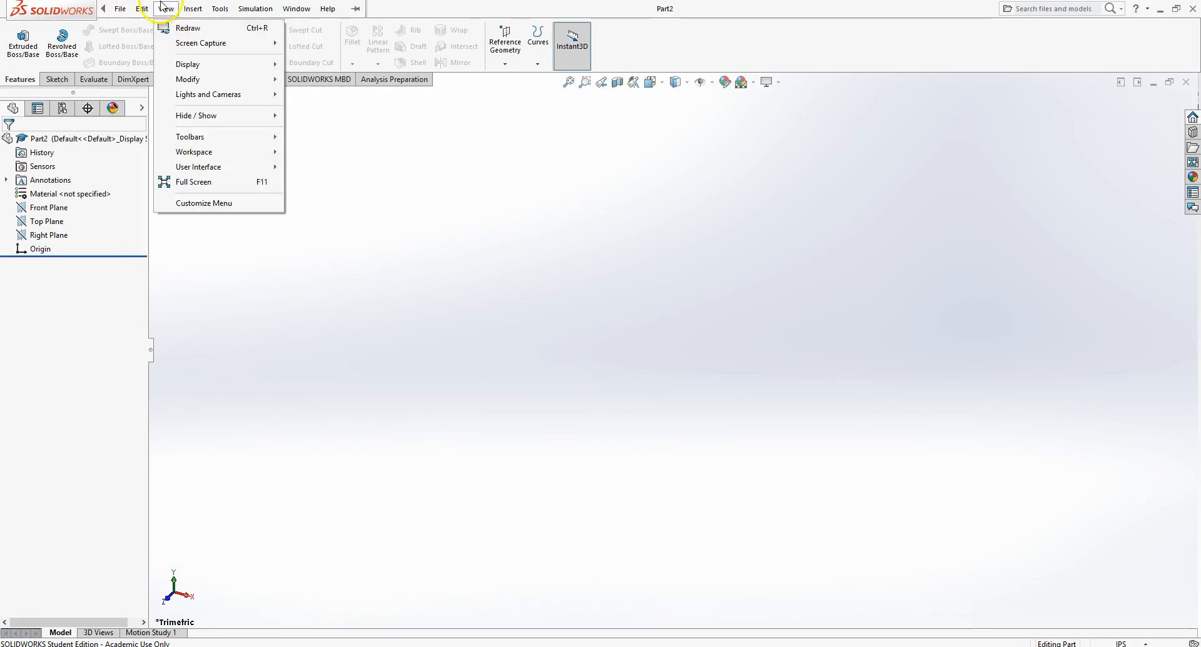
left_click(258, 9)
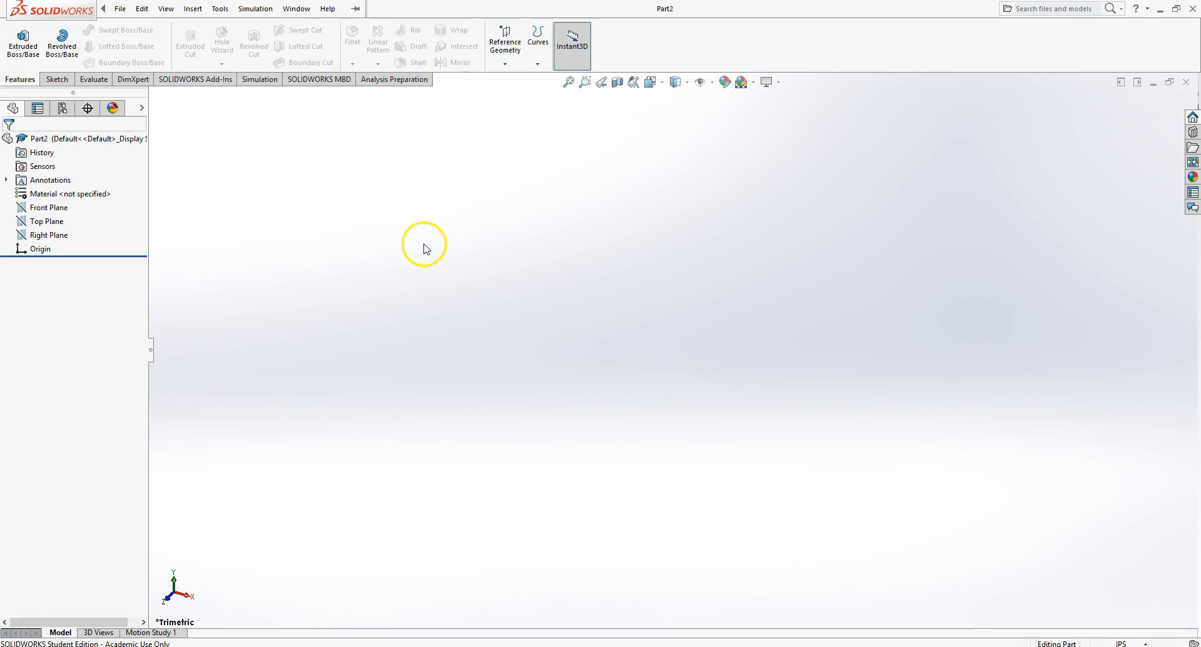
- Hide the CommandManager and then show it again
right_click(734, 13)
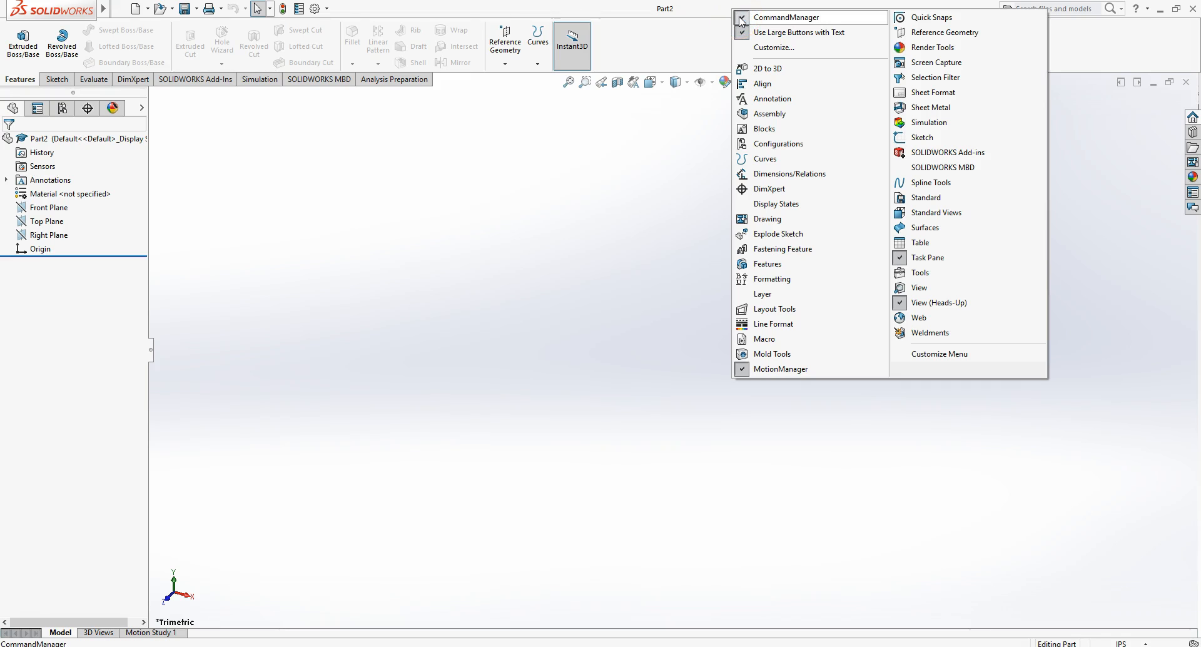
left_click(740, 19)
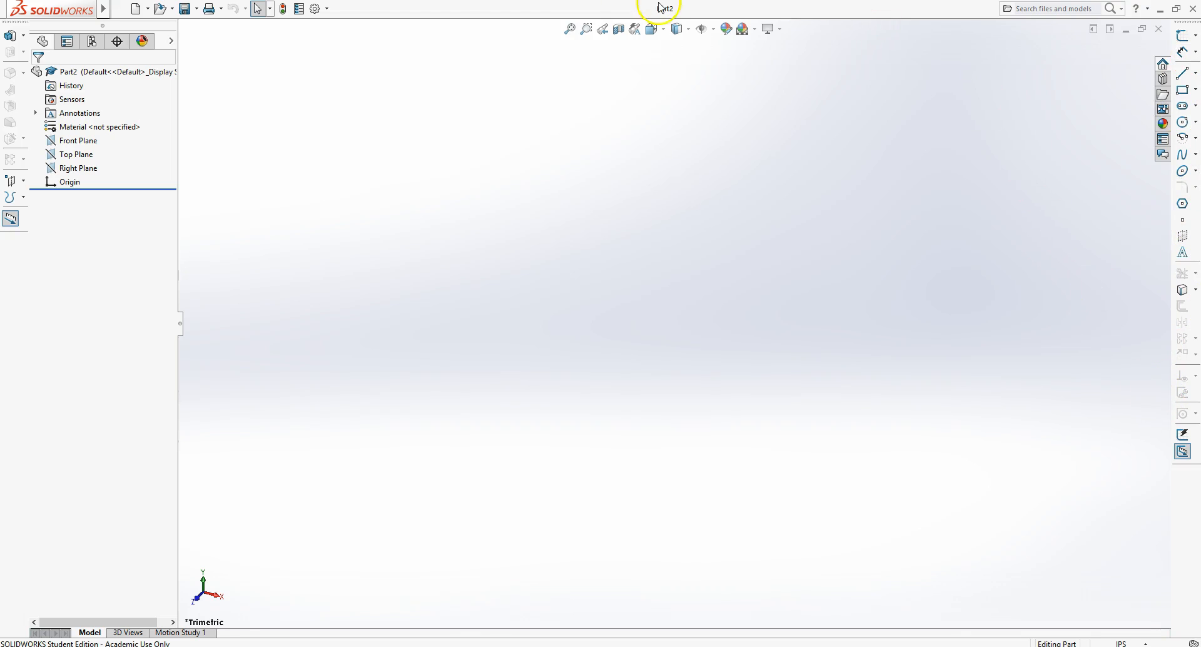
right_click(438, 9)
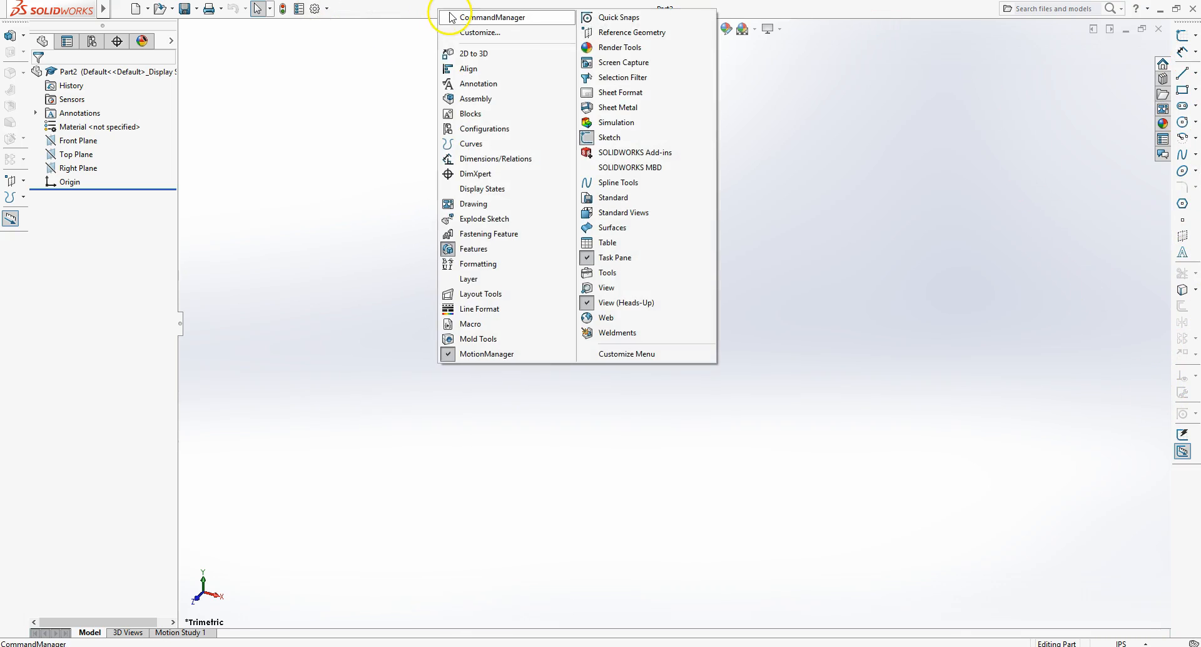
left_click(451, 19)
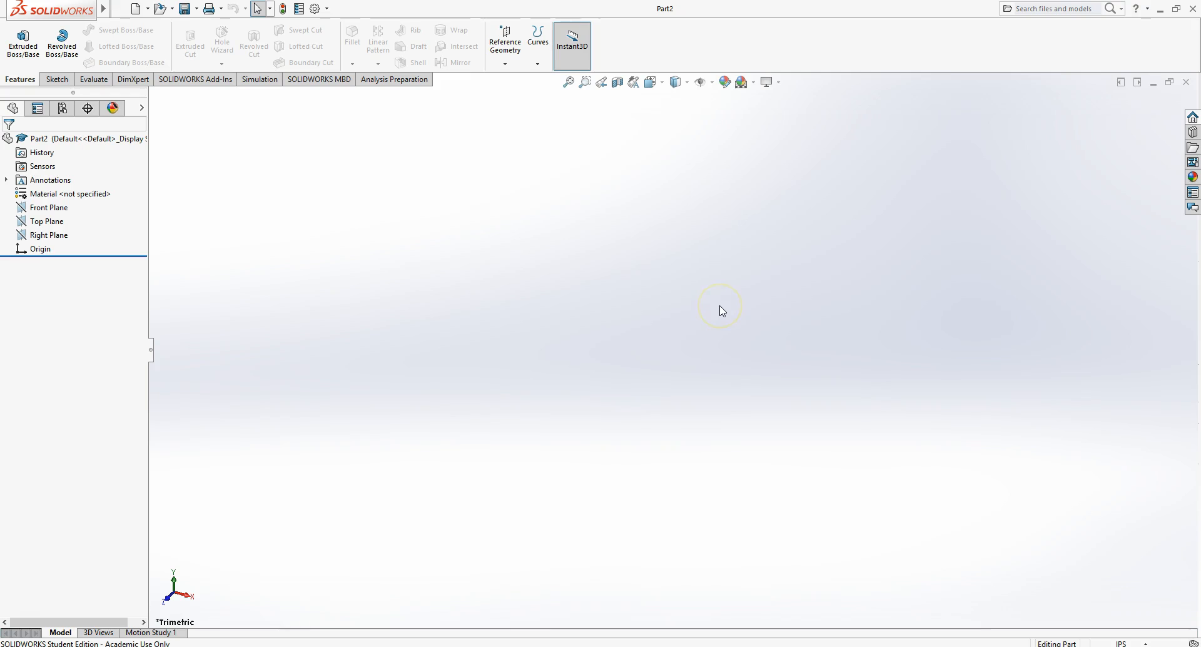
- Open the document units and set the length decimals to .123 for the IPS unit system
mouse_move(103, 8)
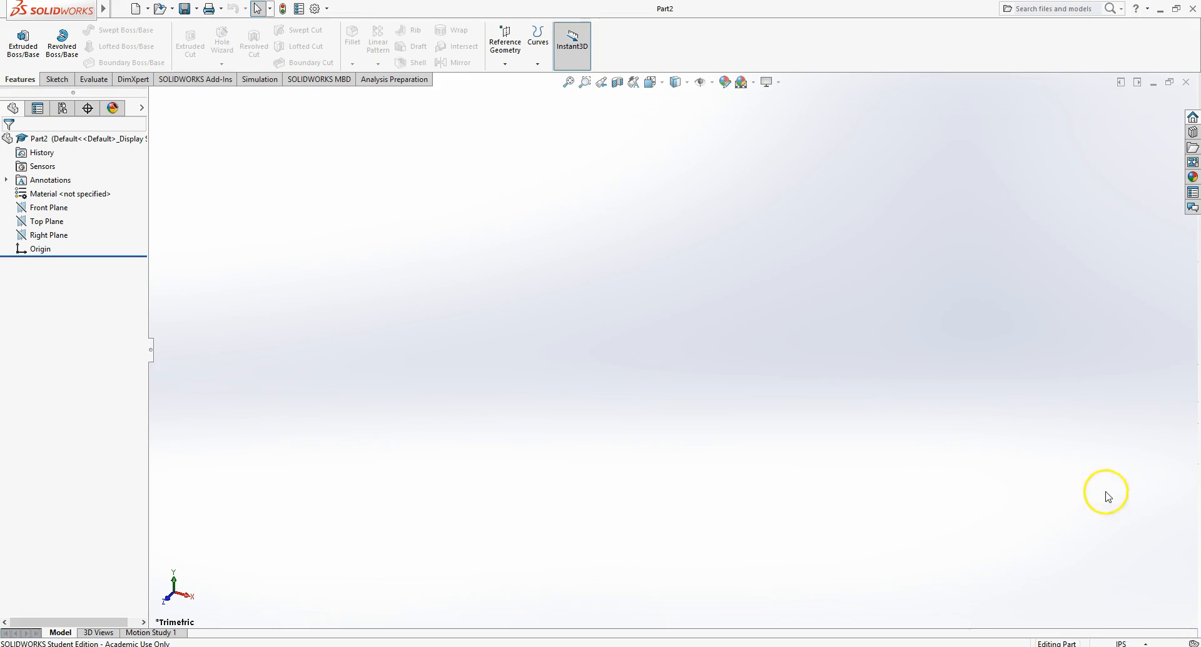
left_click(1124, 643)
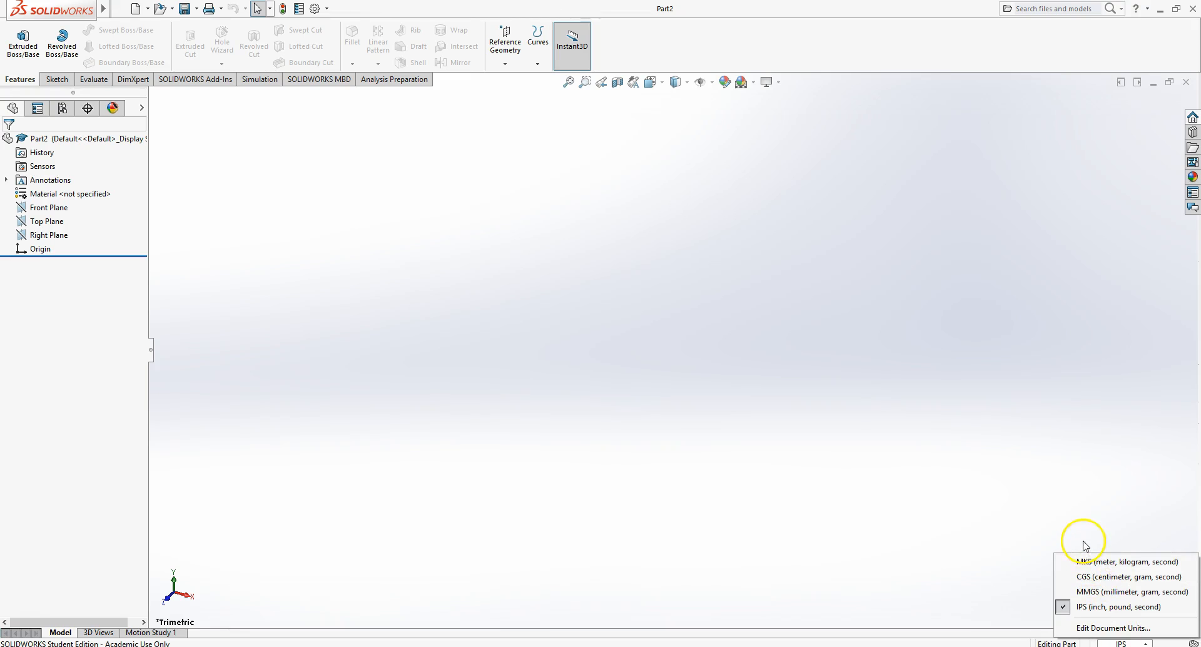
left_click(1121, 629)
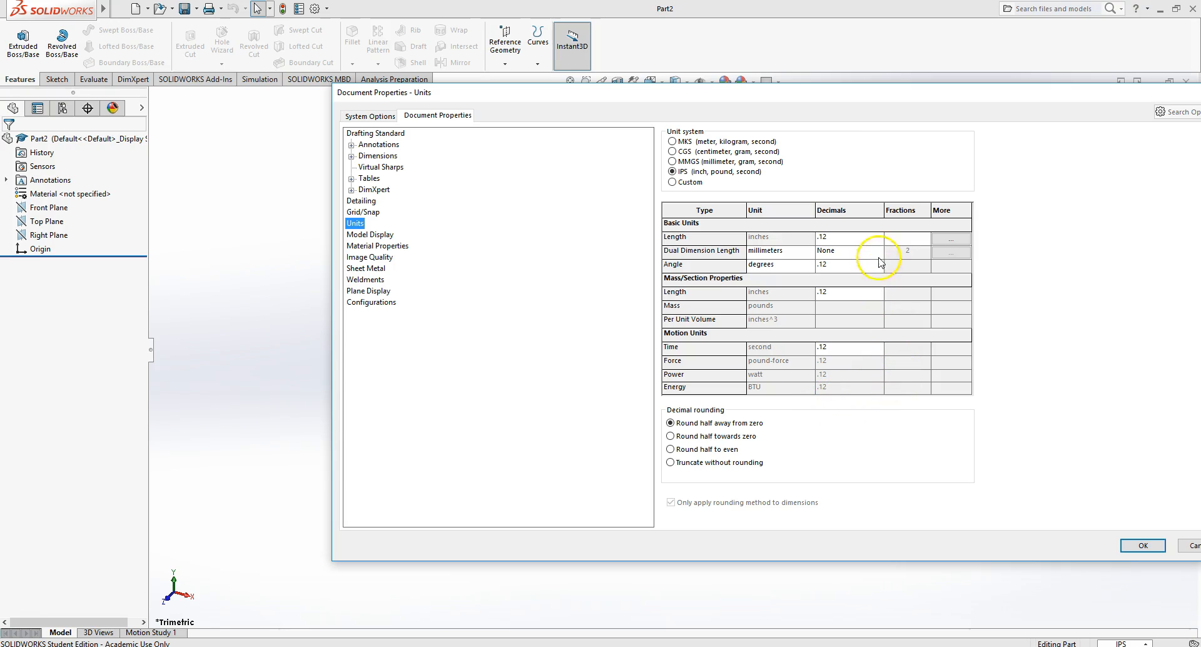
left_click(860, 242)
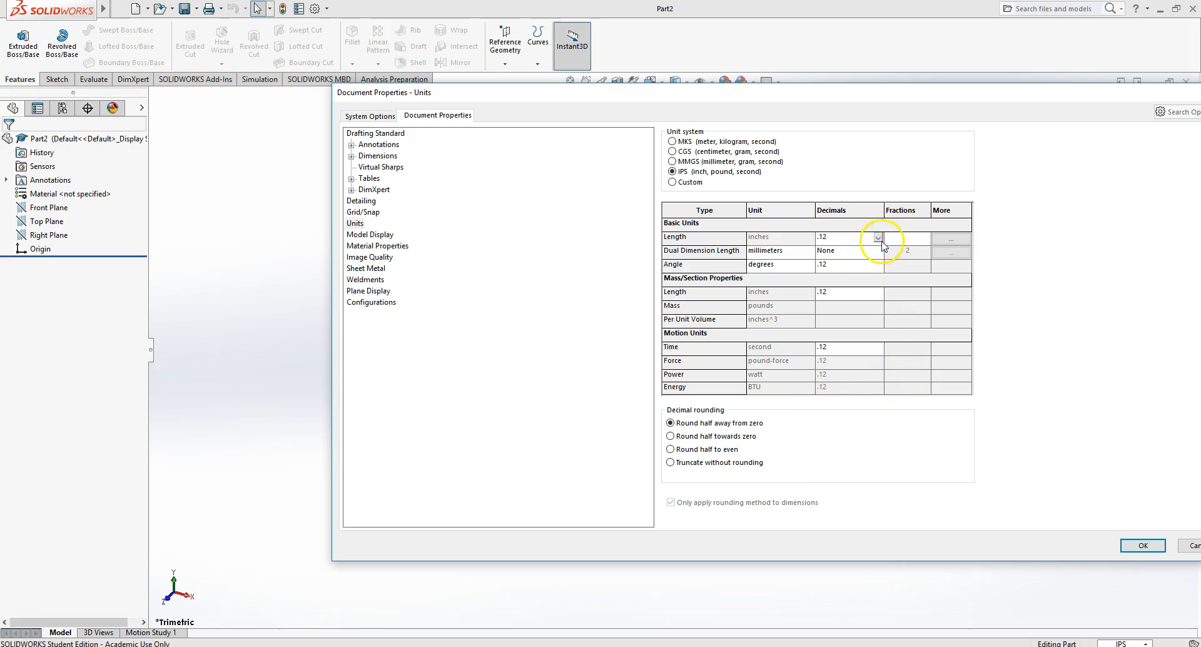
left_click(880, 237)
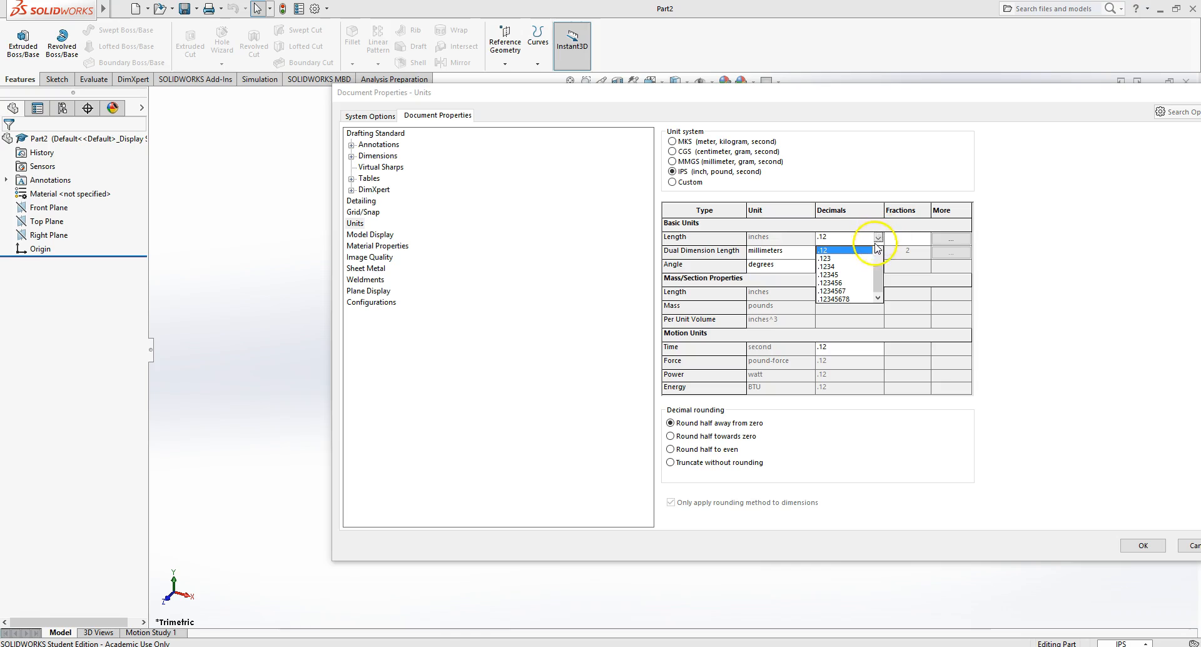
left_click(824, 258)
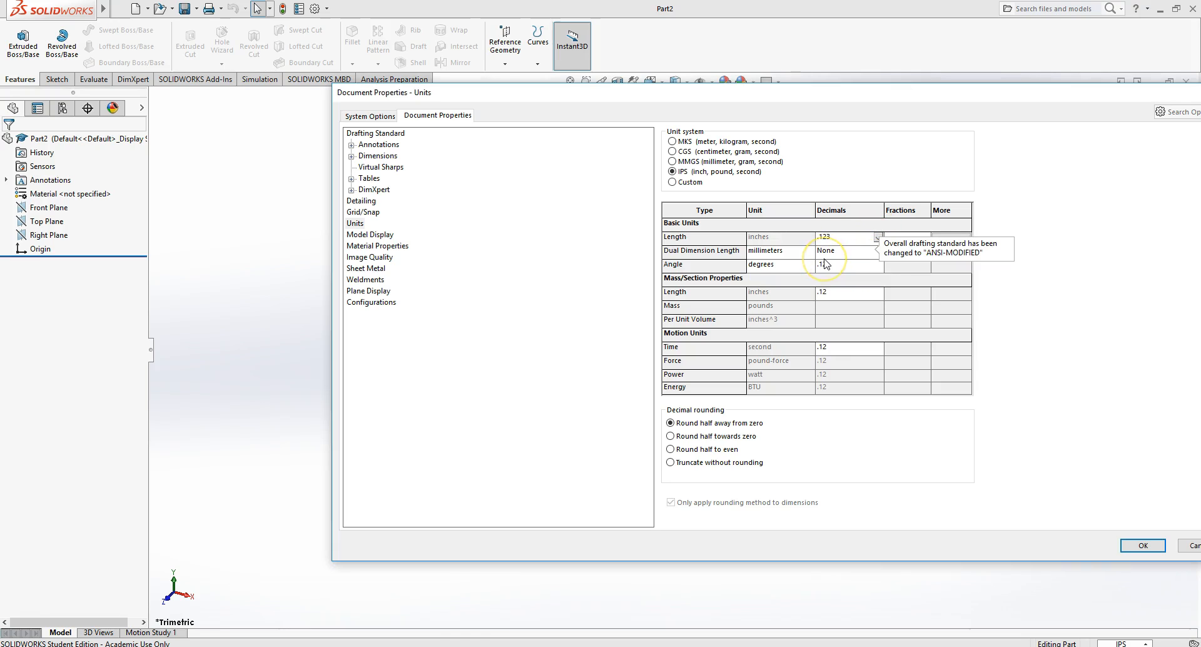
left_click(875, 237)
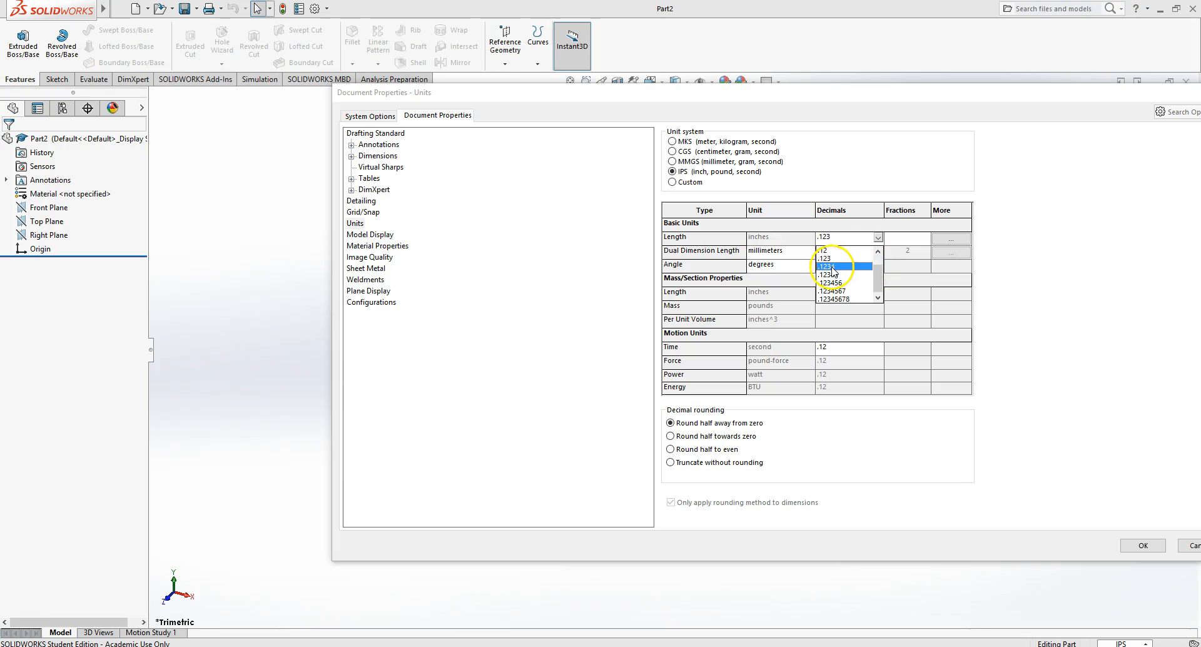
left_click(851, 267)
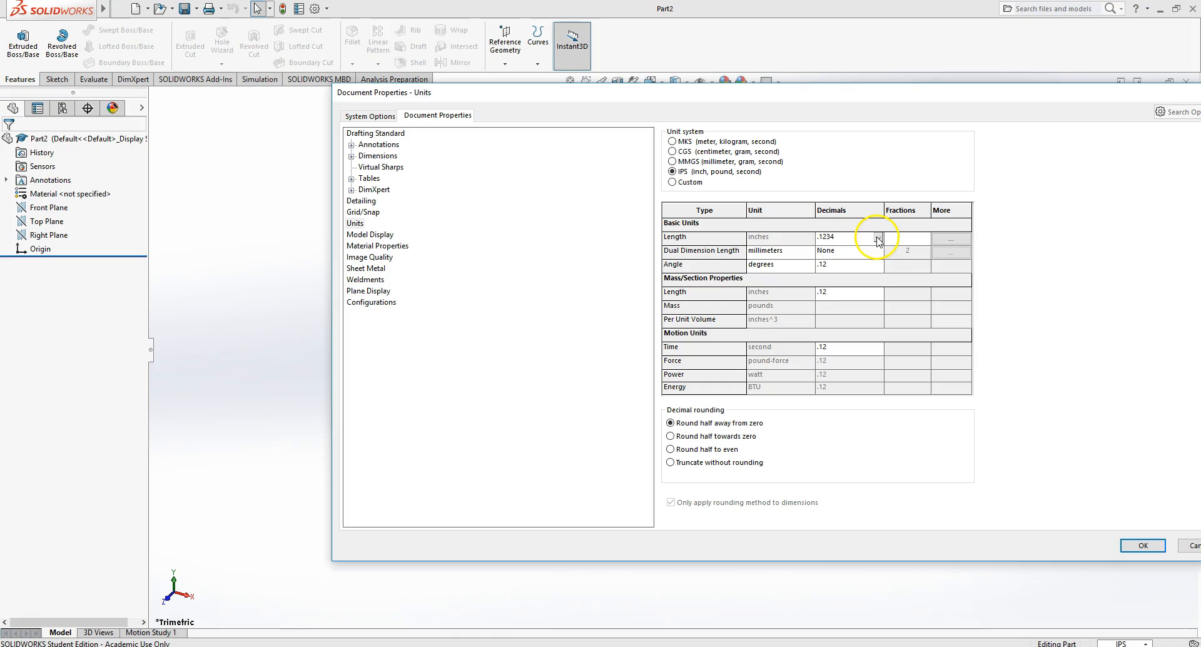
left_click(877, 237)
left_click(852, 250)
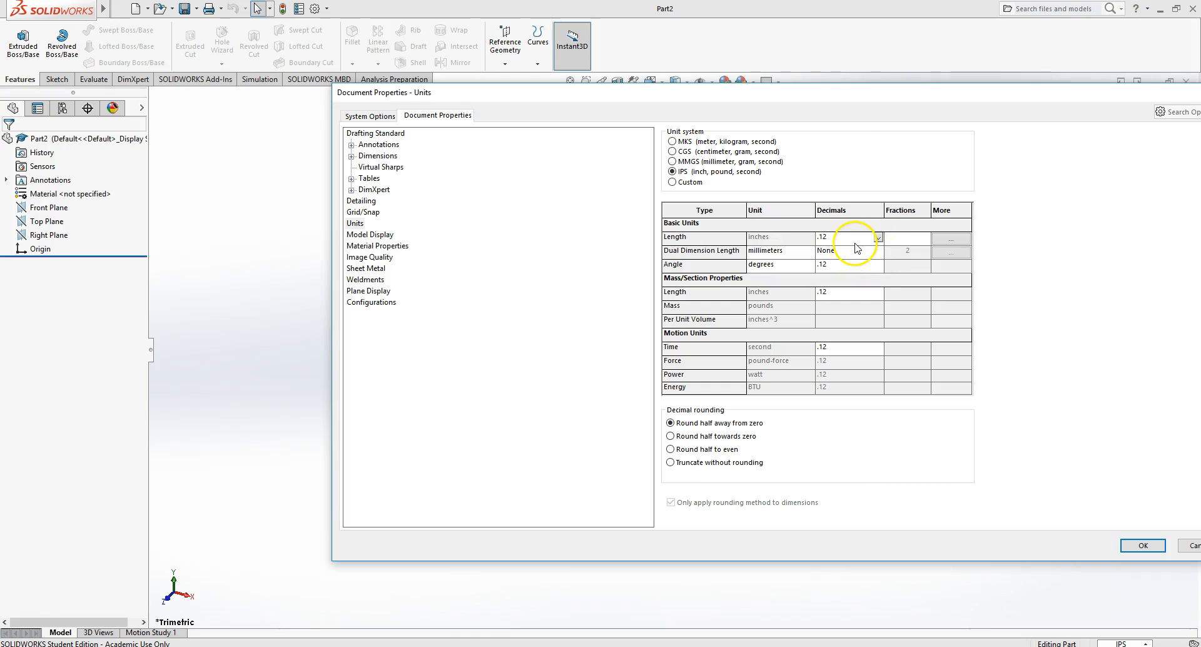
left_click(879, 239)
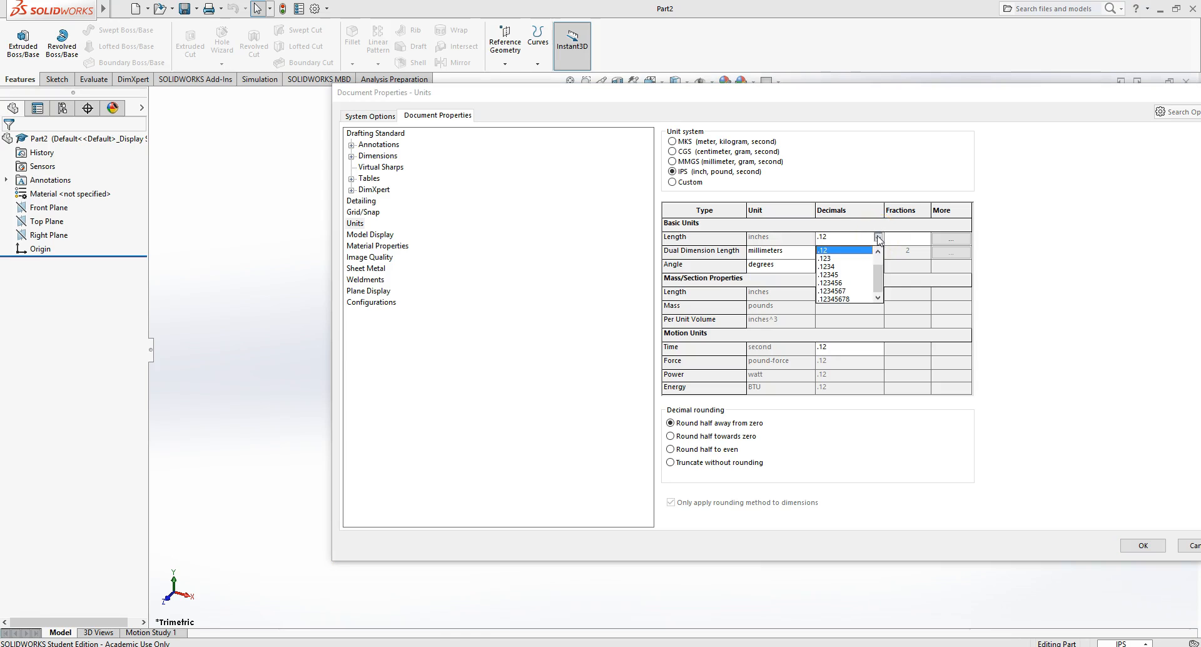
left_click(869, 257)
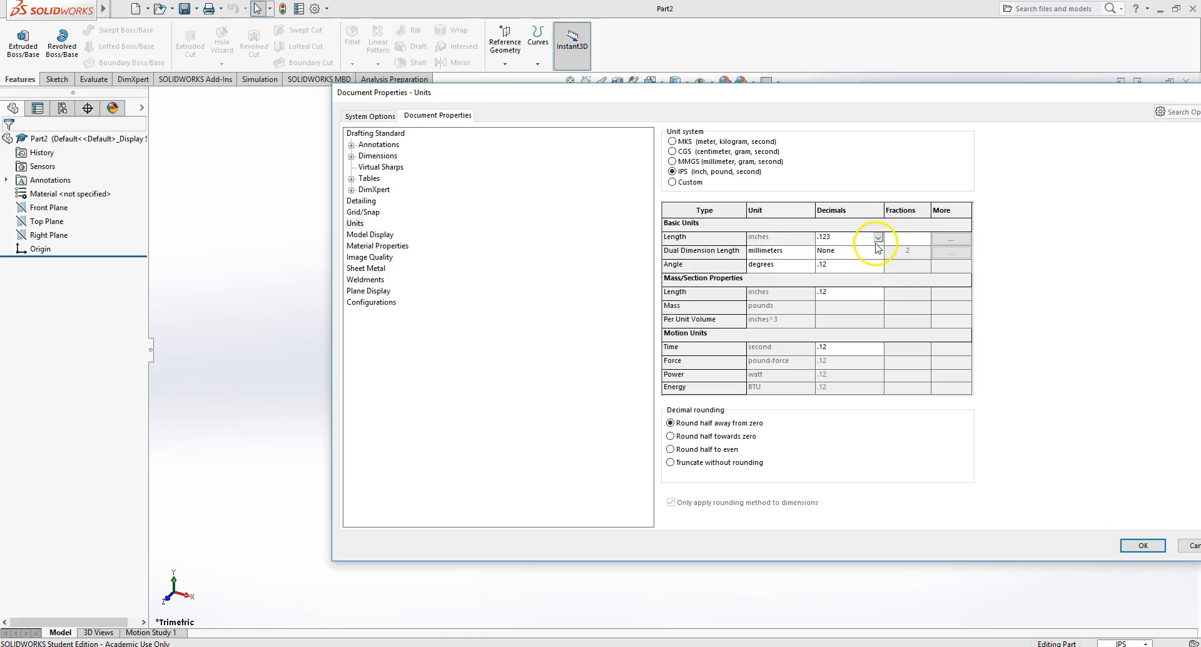
left_click(878, 238)
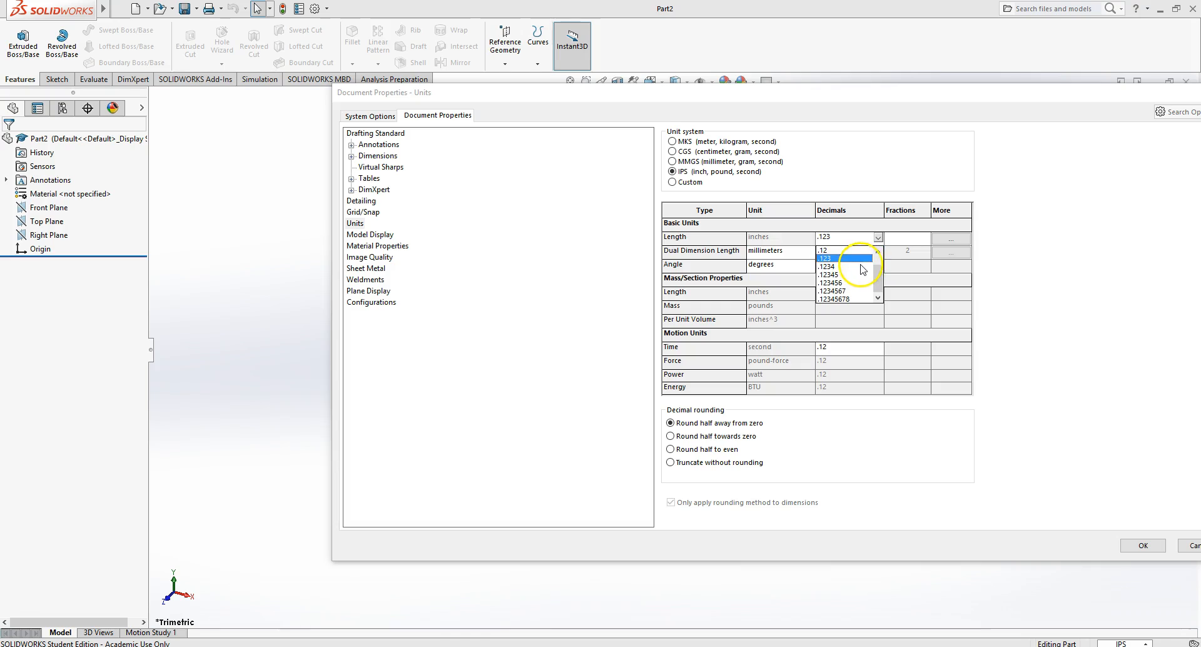
left_click(860, 270)
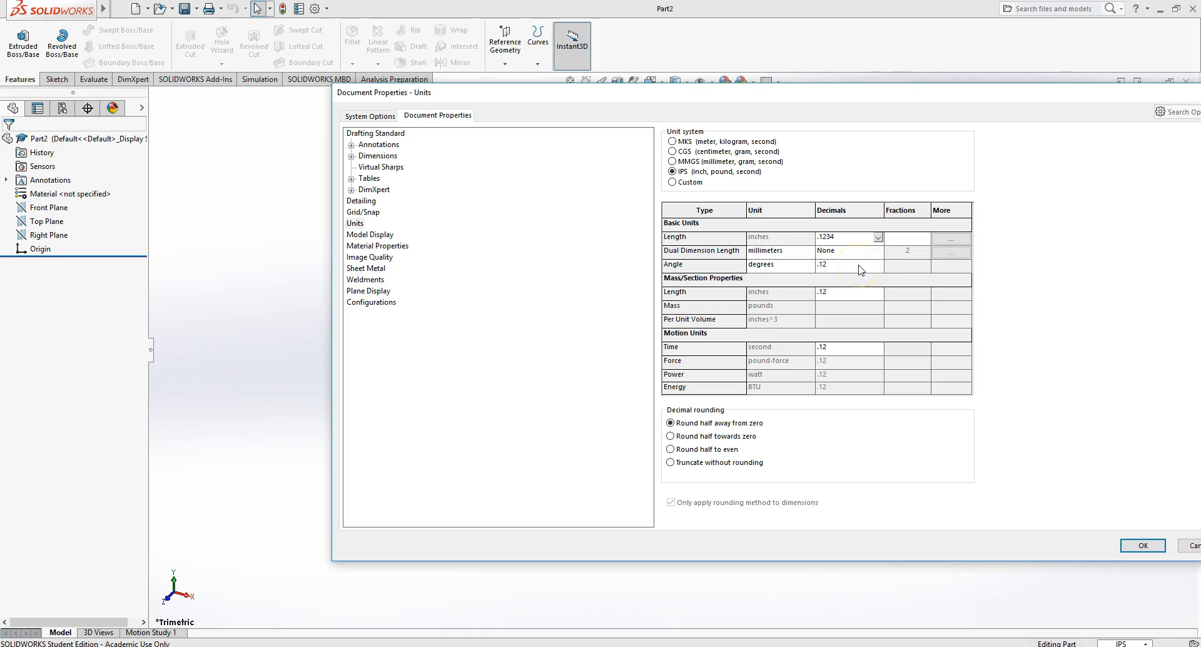
left_click(878, 238)
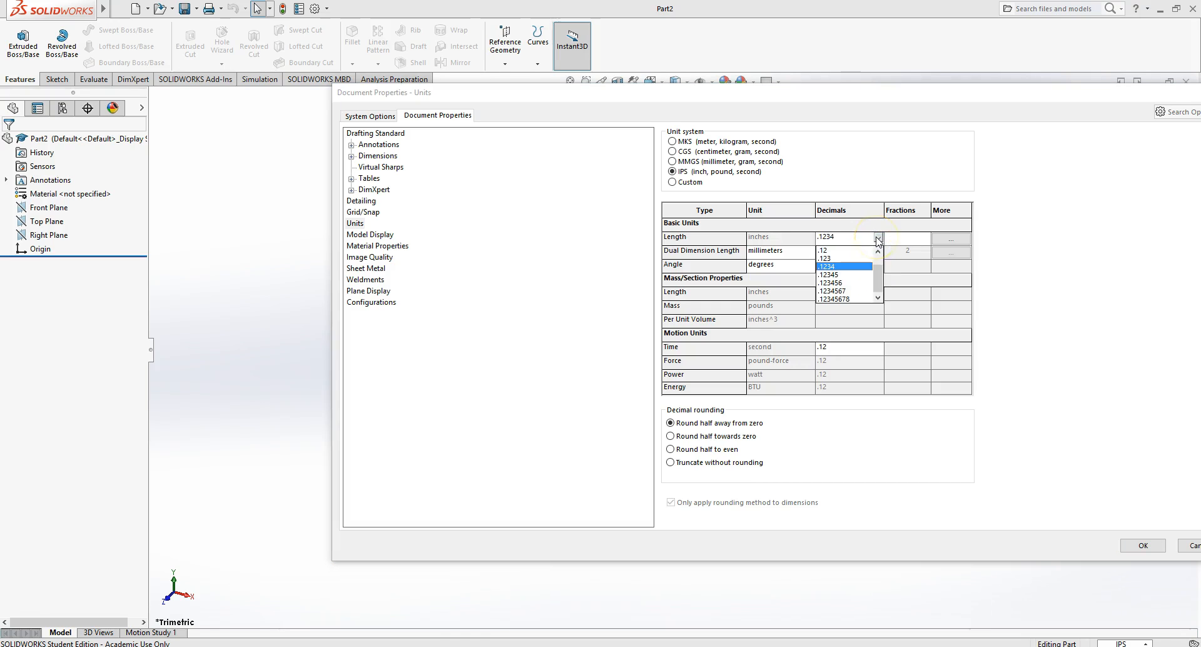
left_click(855, 281)
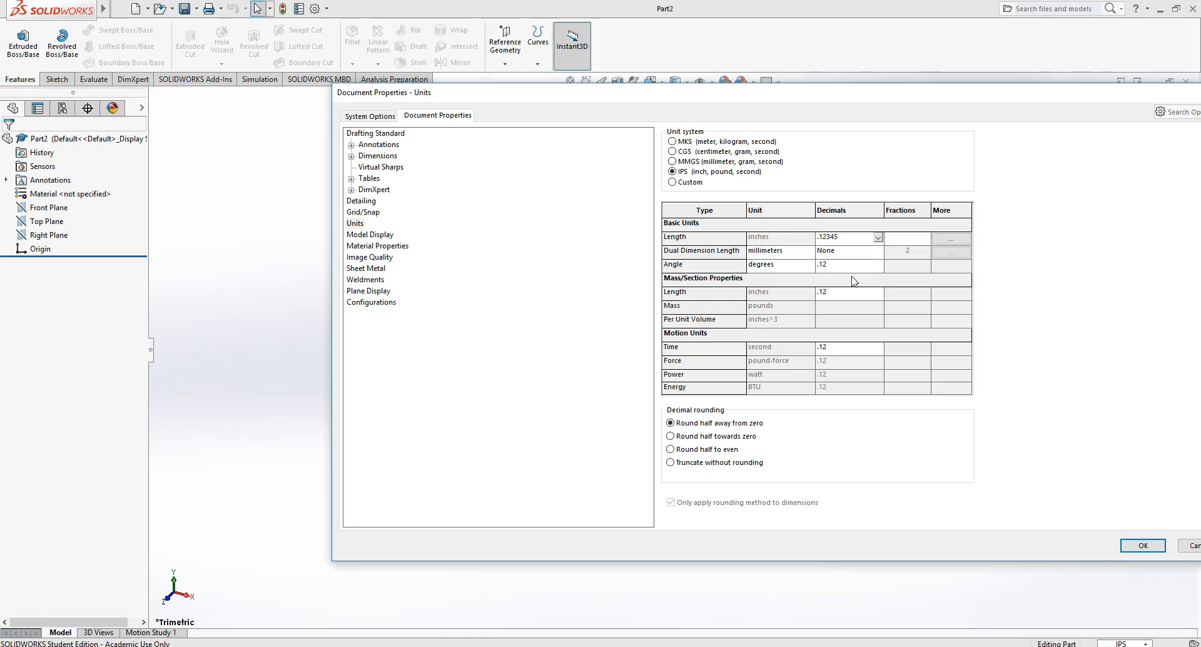
left_click(878, 238)
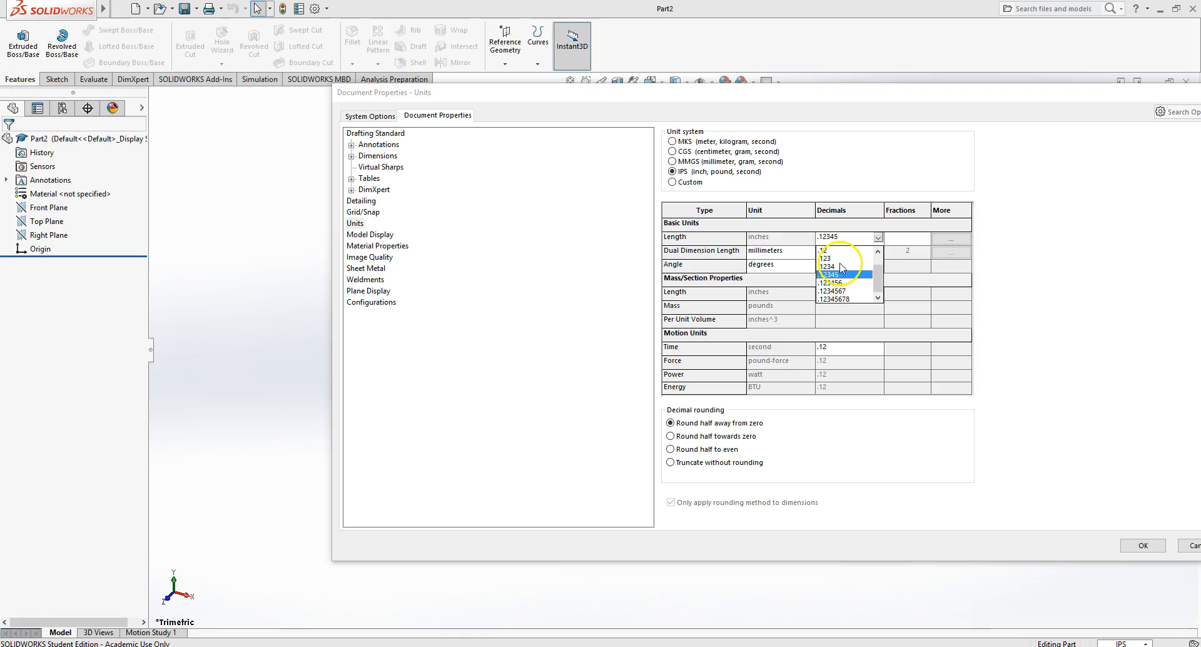
left_click(831, 258)
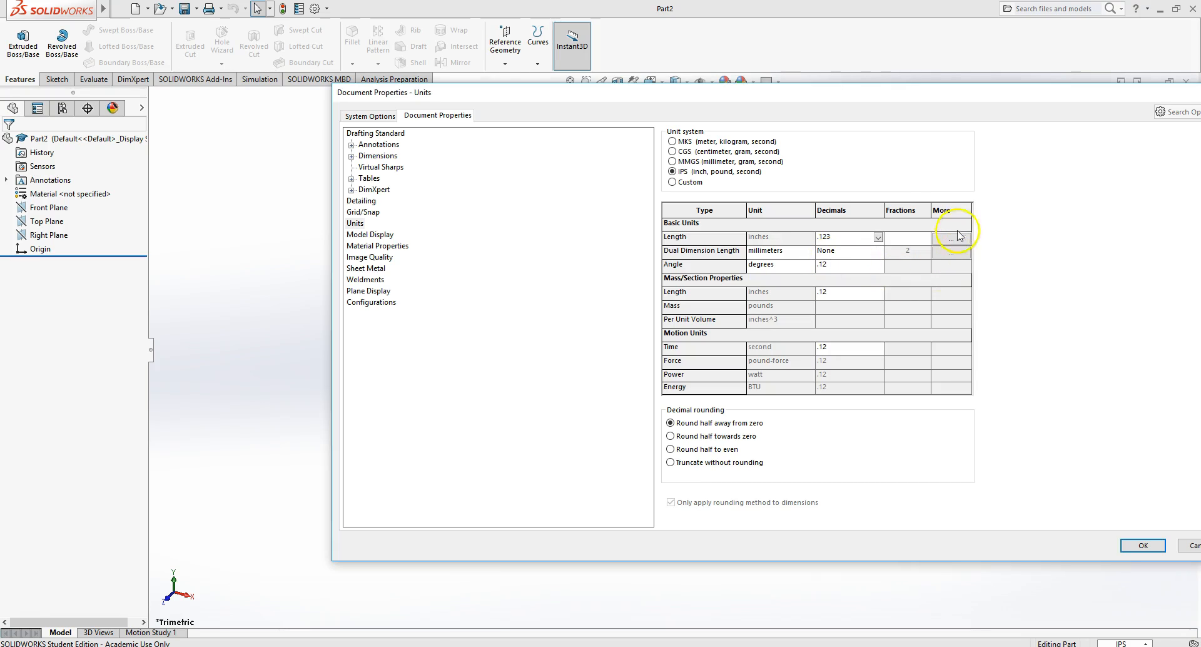
left_click(1143, 546)
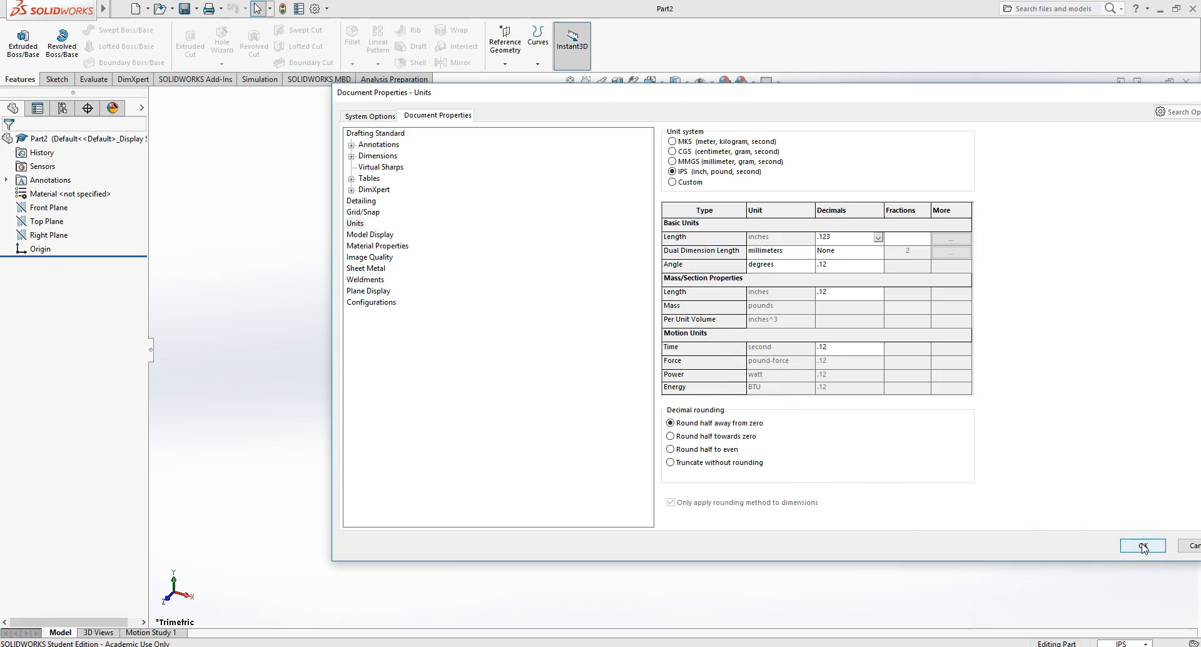
left_click(1143, 546)
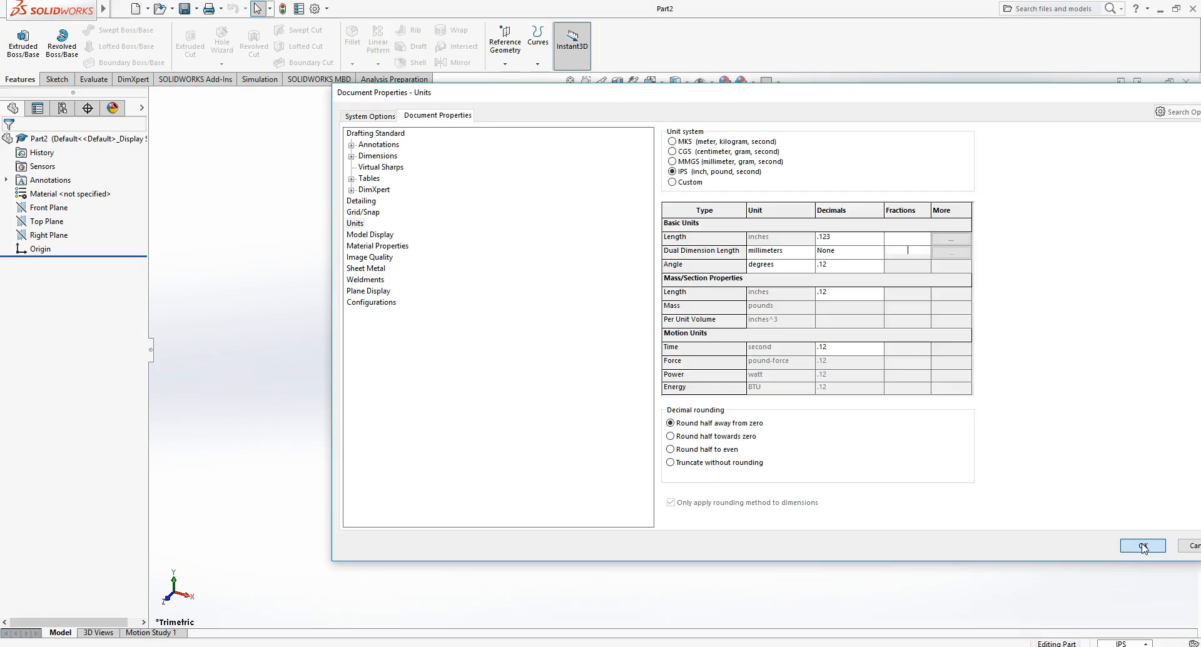
left_click(1112, 644)
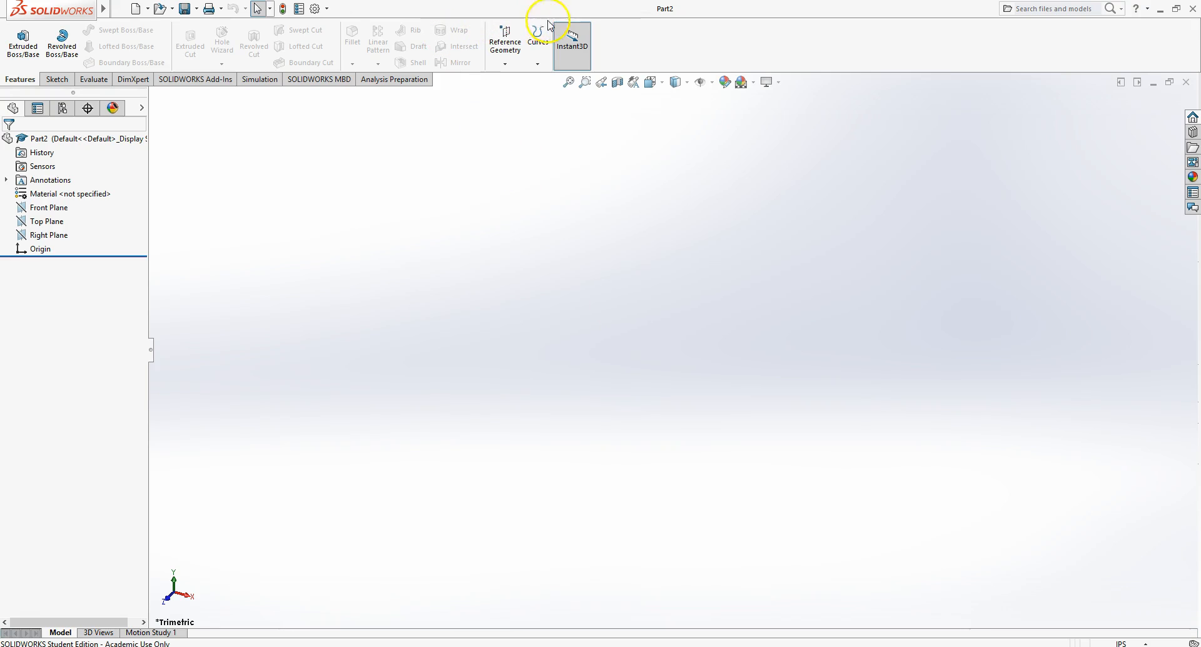
- Start a new sketch on the Front Plane
left_click(56, 80)
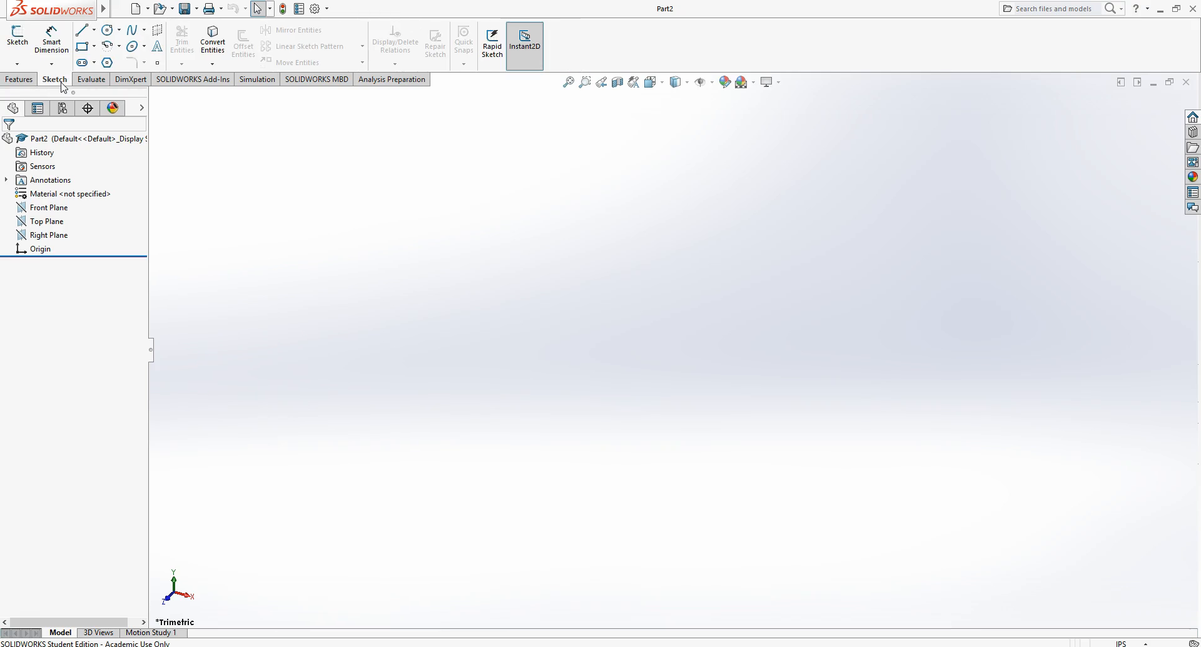
left_click(18, 38)
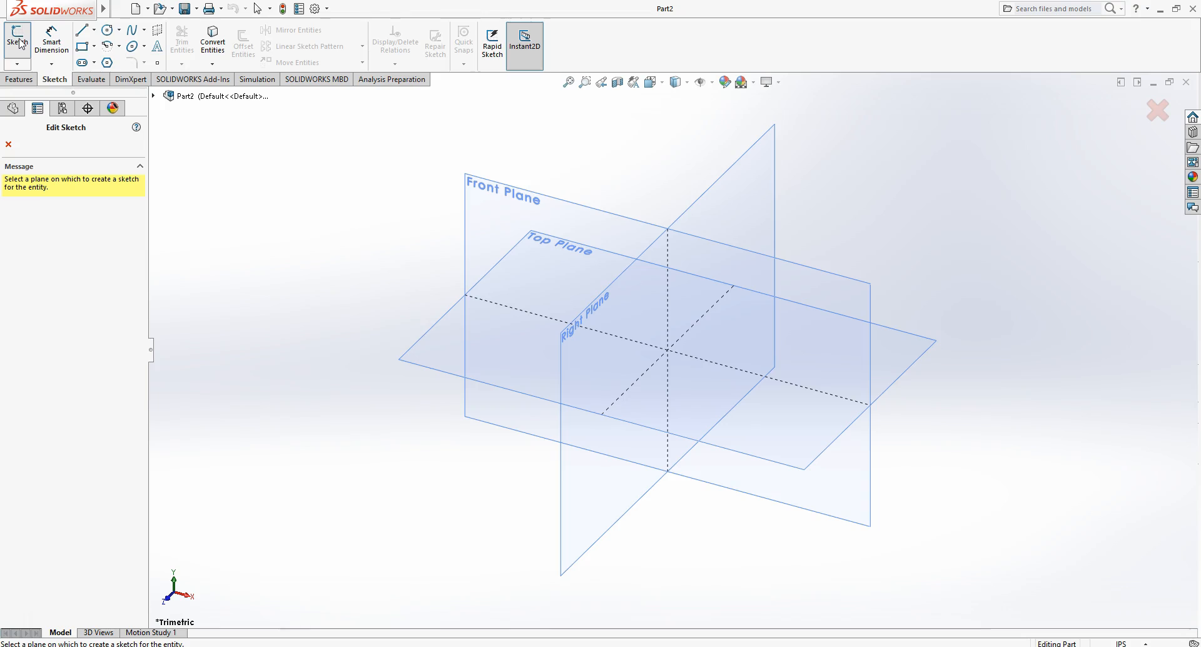
left_click(18, 41)
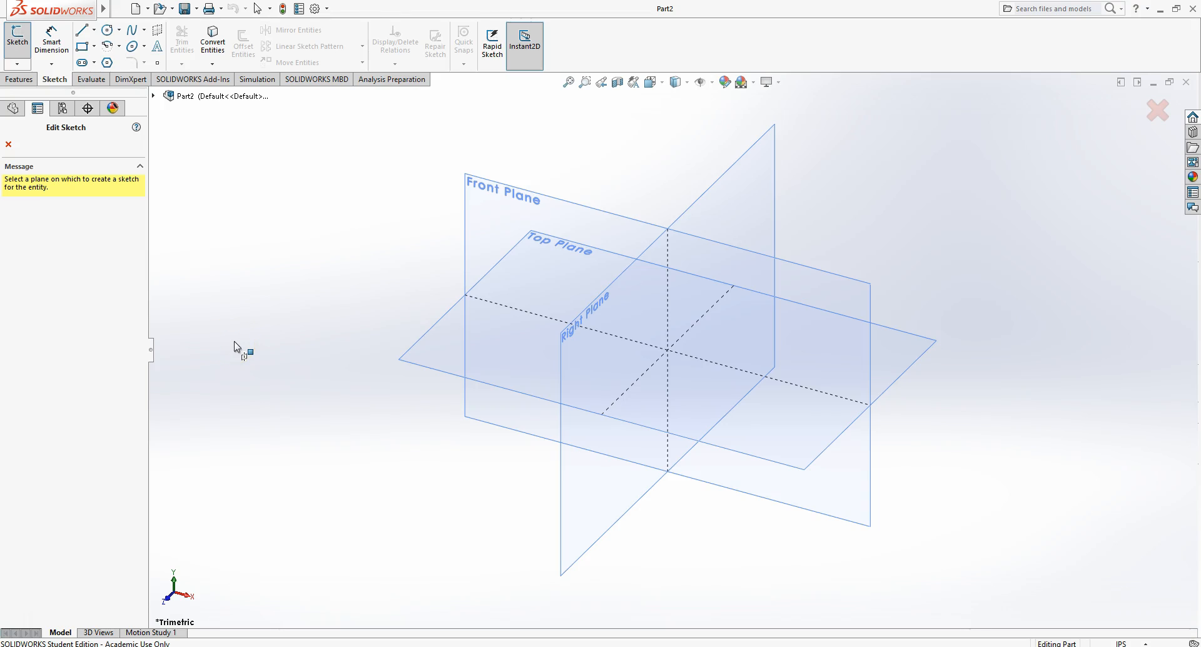
left_click(485, 219)
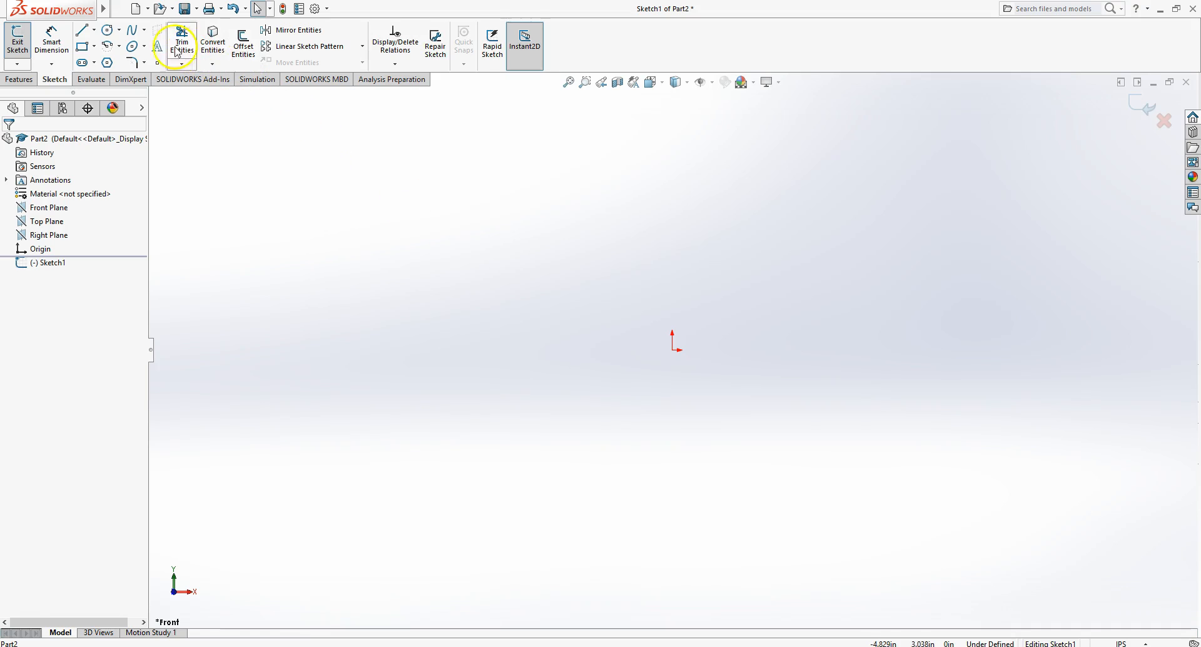
- Sketch a closed L-shaped profile of six lines around the origin, about 2.44 in tall and 2.62 in wide
left_click(86, 35)
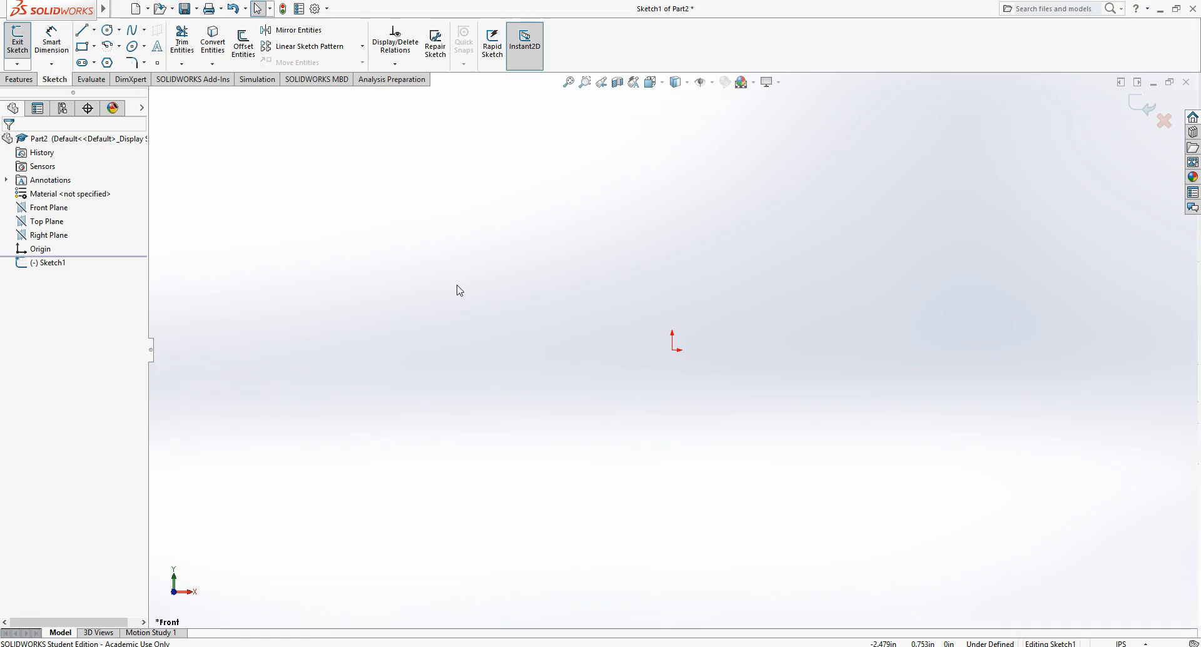
key("l")
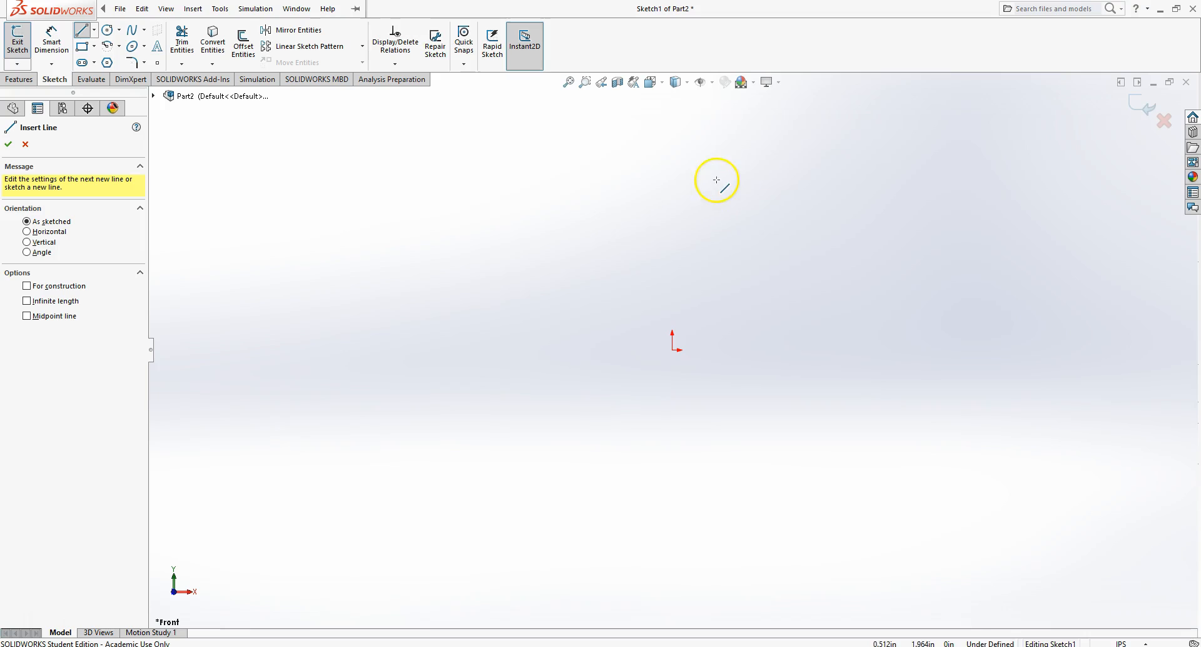
left_click(735, 212)
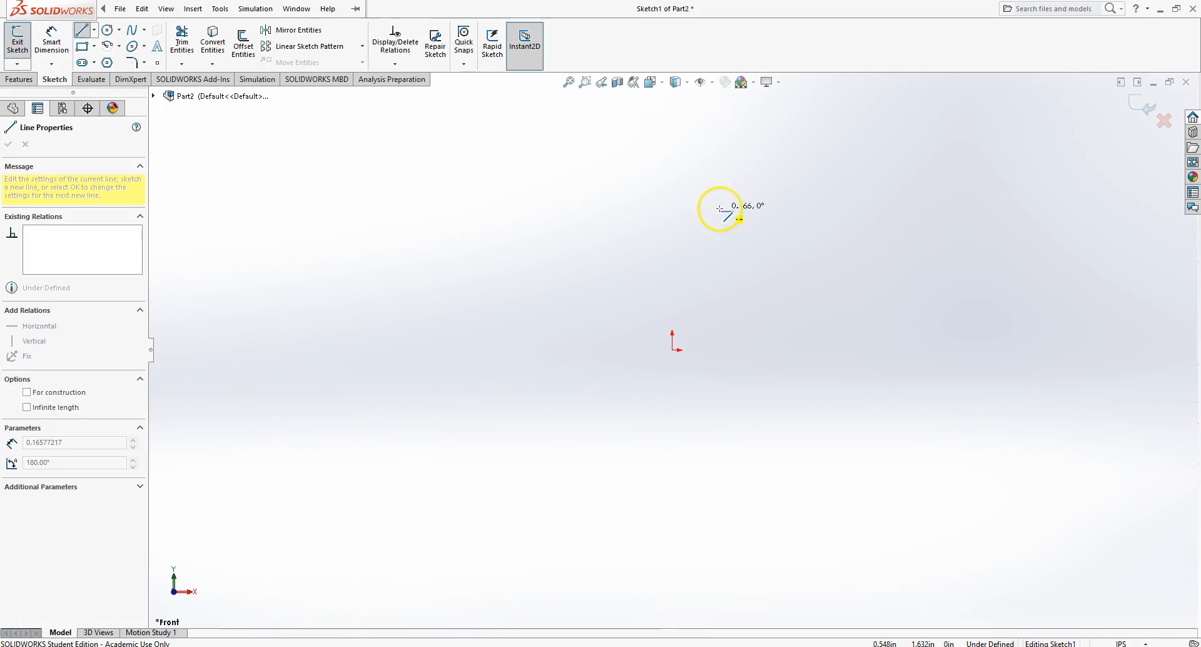
left_click(651, 212)
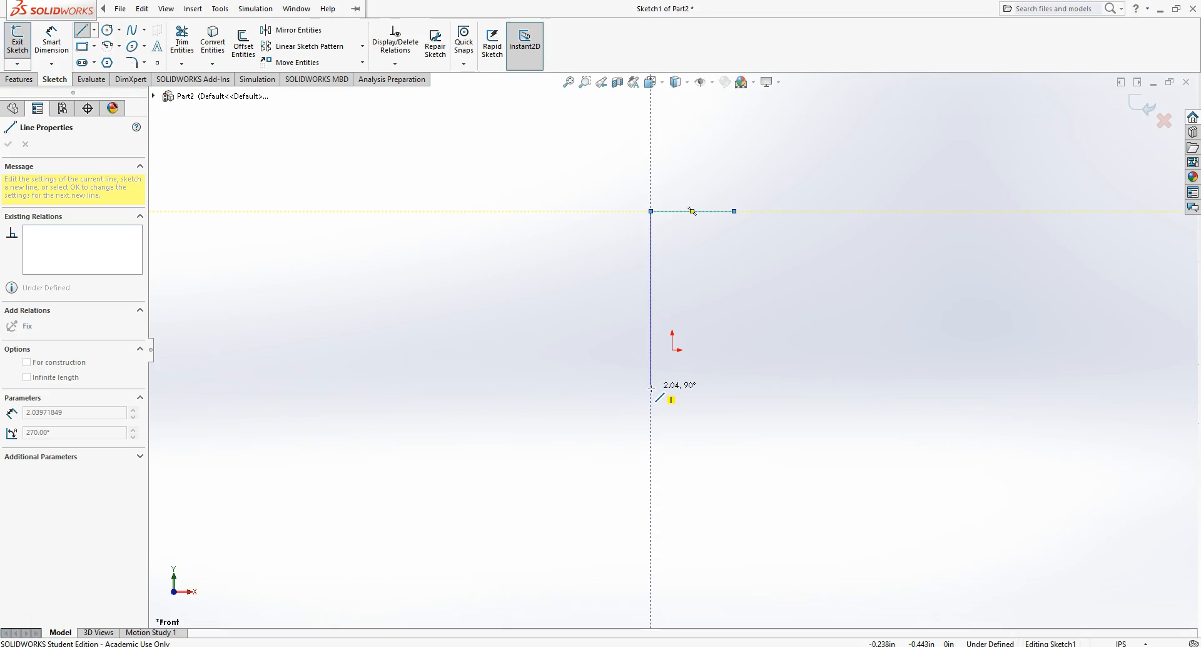
left_click(650, 423)
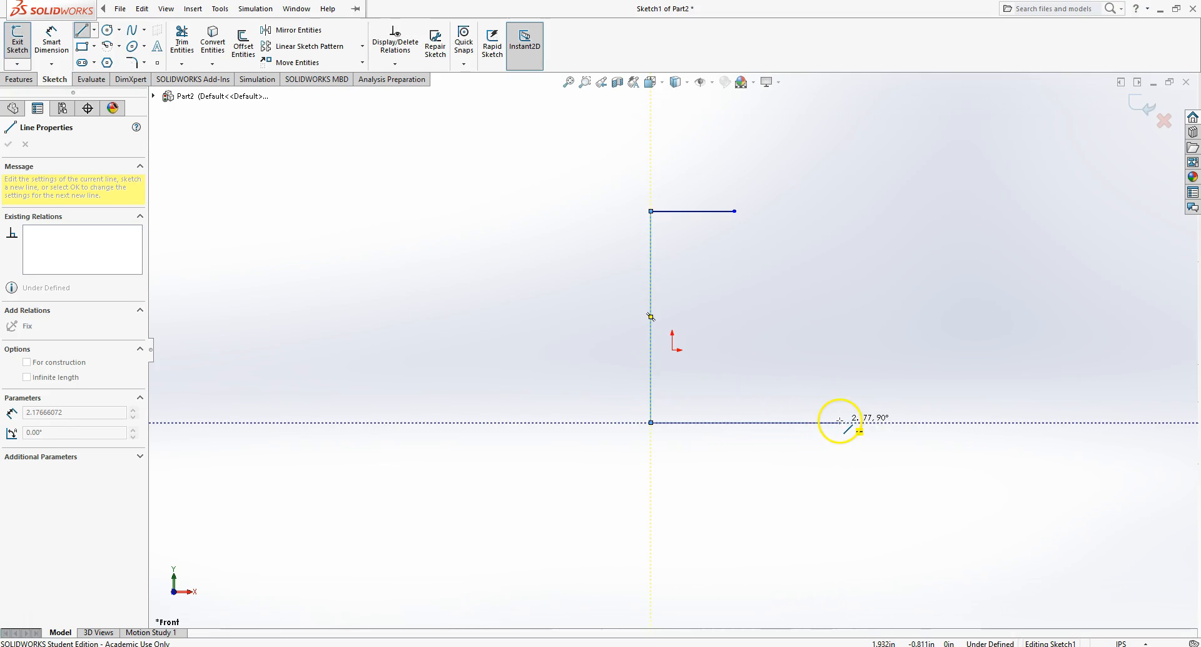
left_click(877, 423)
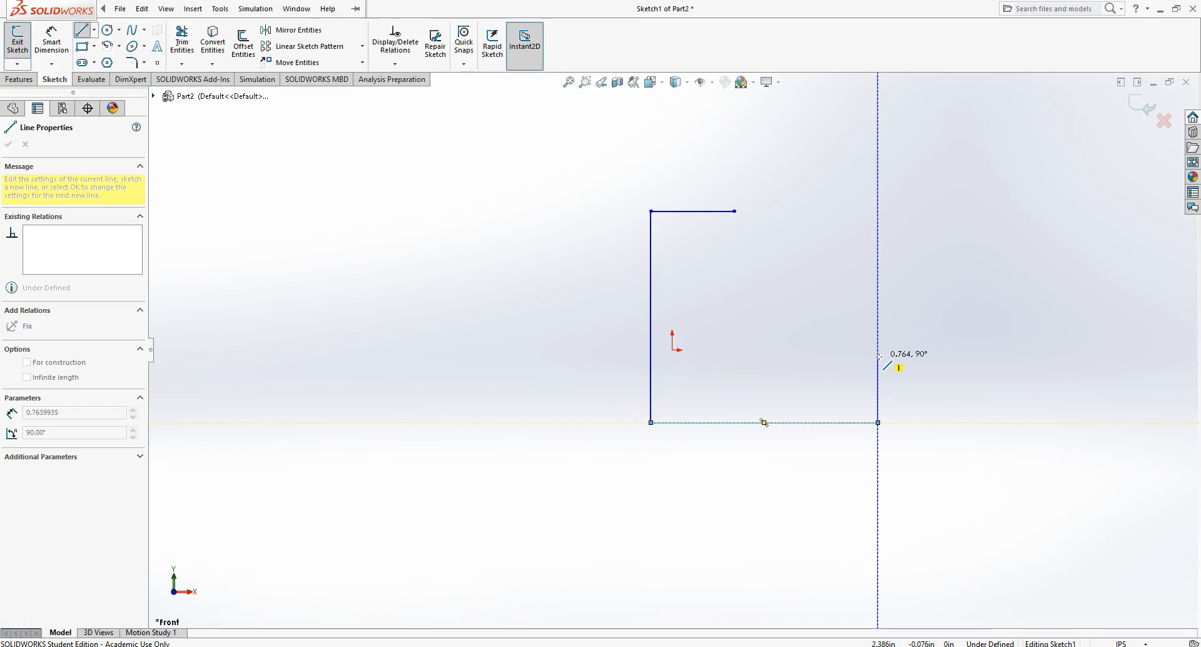
left_click(878, 356)
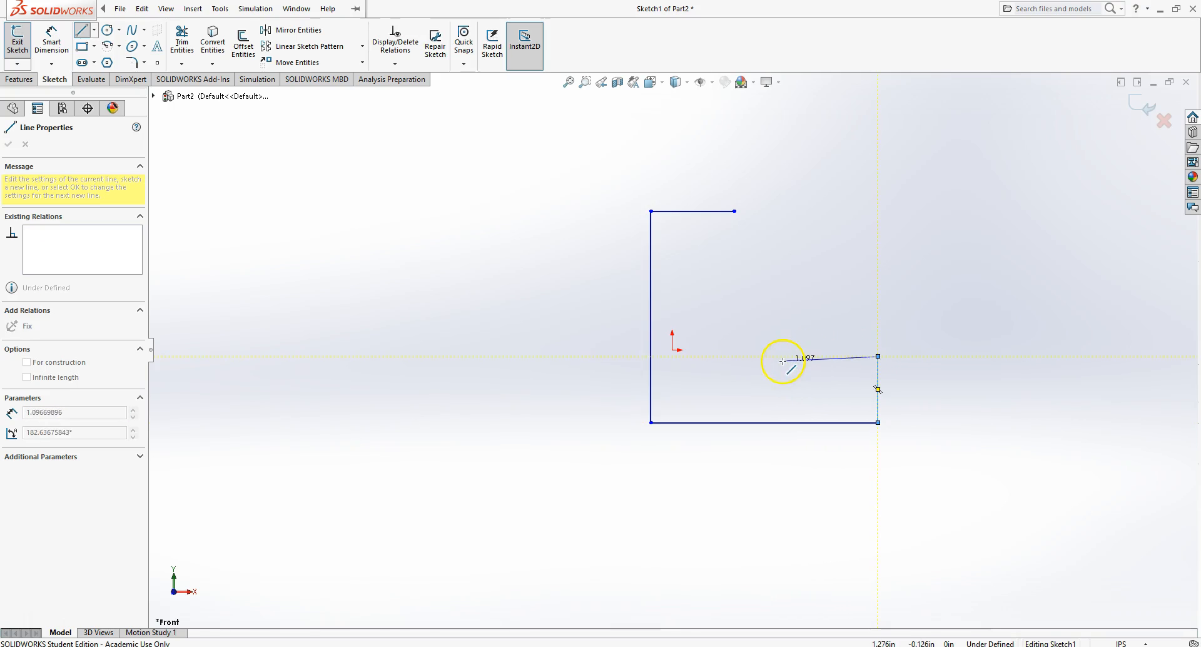
left_click(735, 356)
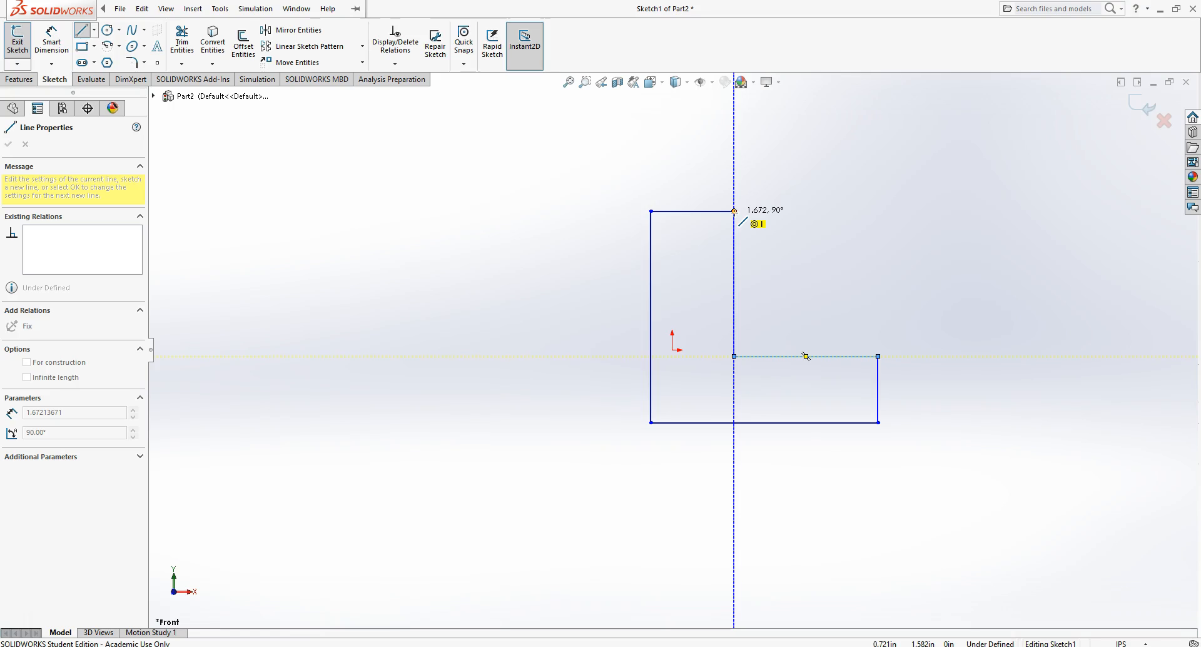
left_click(735, 211)
left_click(734, 211)
left_click(734, 212)
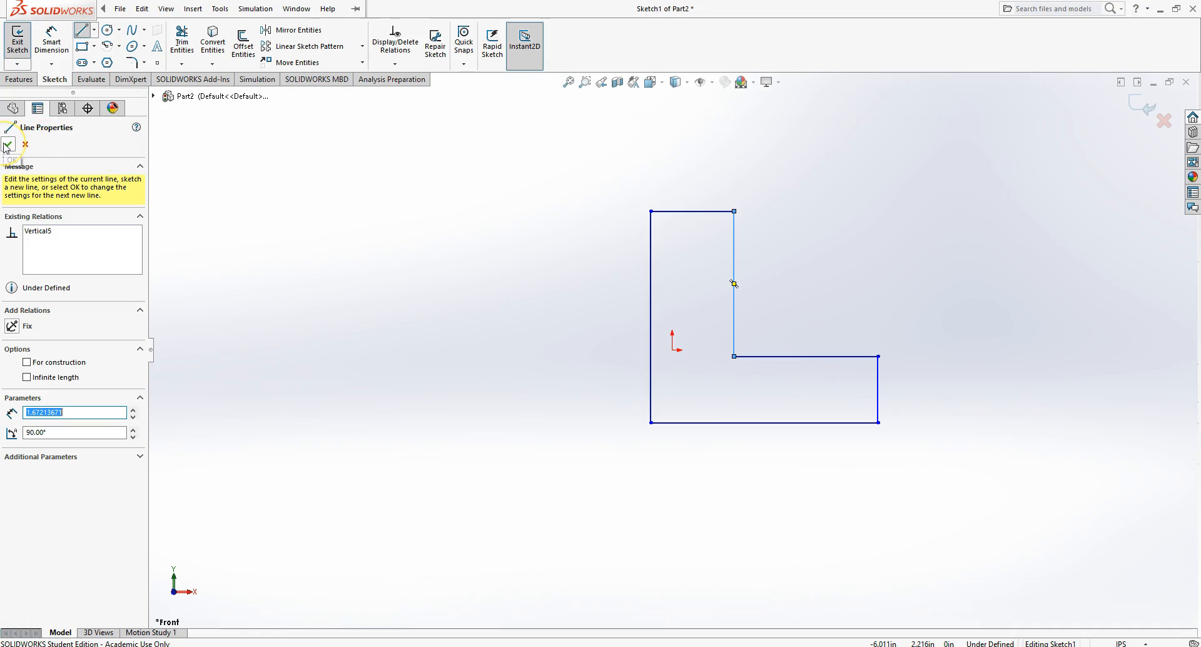
right_click(384, 236)
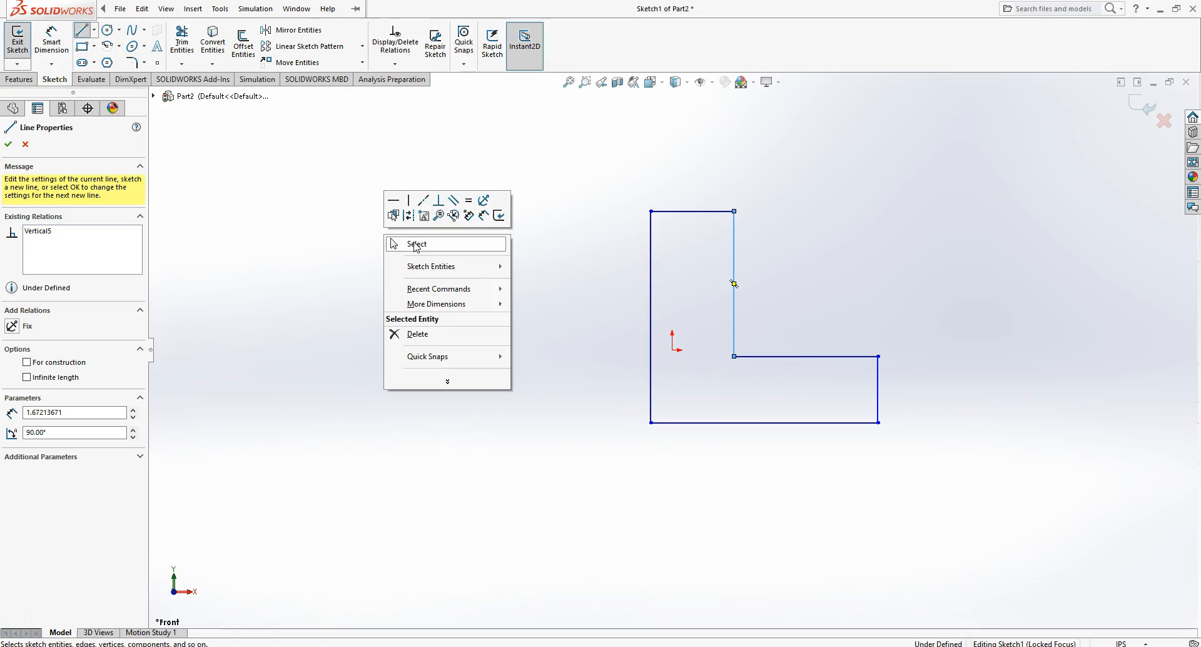
left_click(416, 244)
left_click(78, 95)
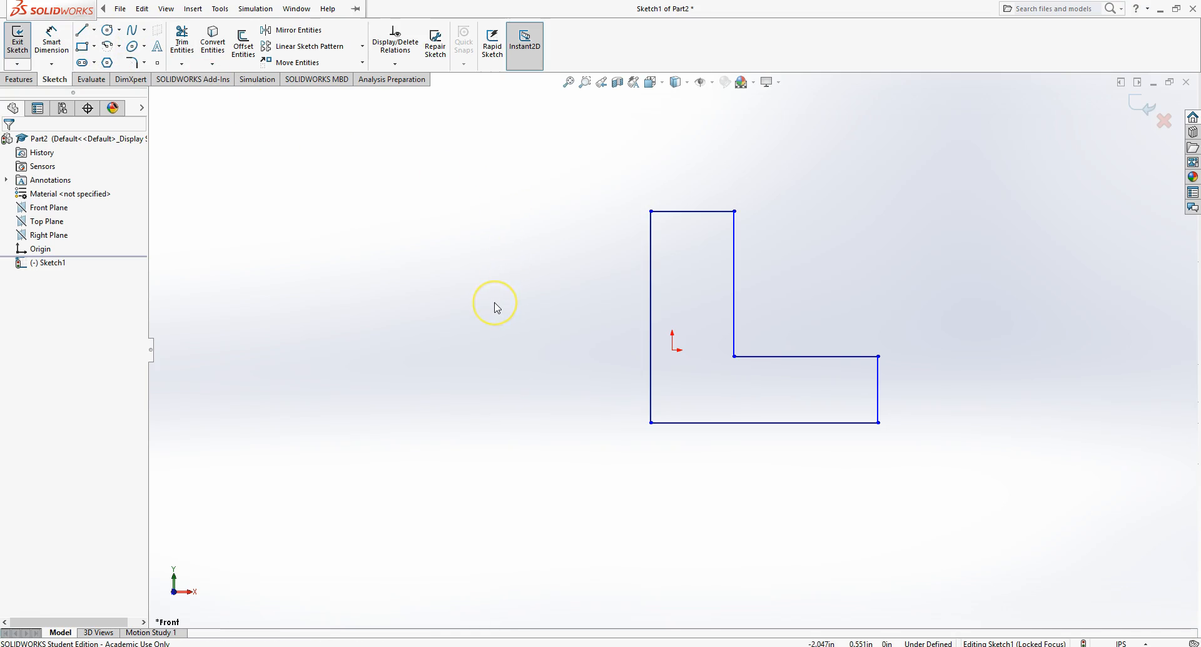
- Add a Smart Dimension to the top edge's width, accepting its current value
left_click(62, 42)
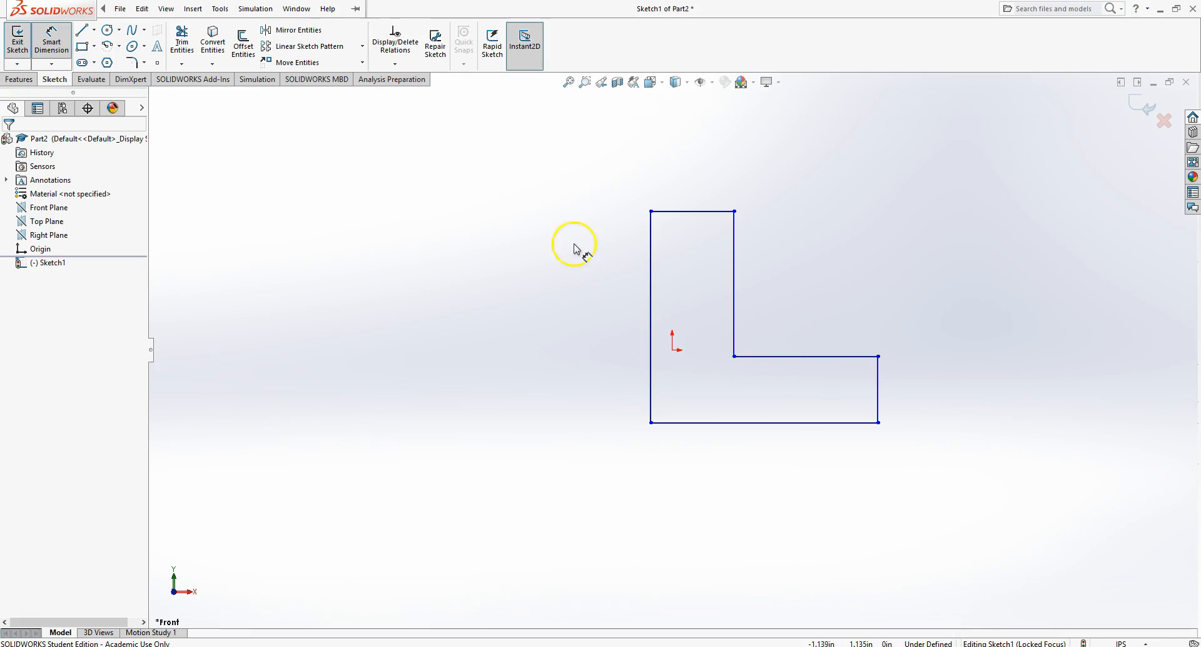
left_click(714, 212)
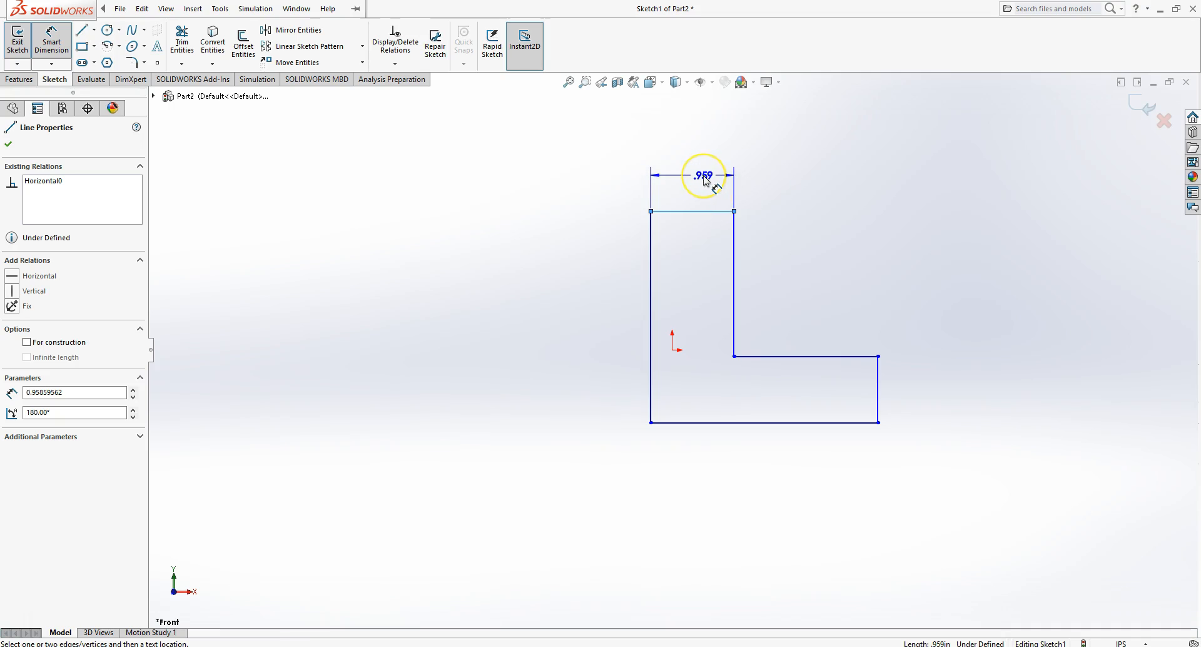
left_click(705, 181)
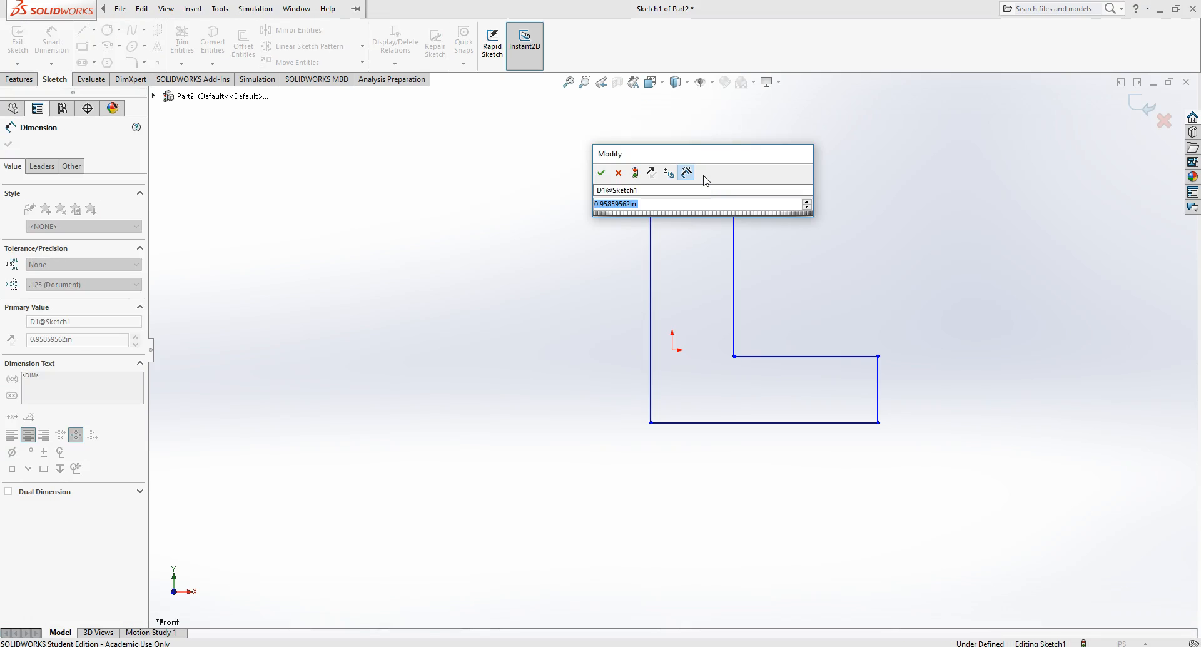
key("Return")
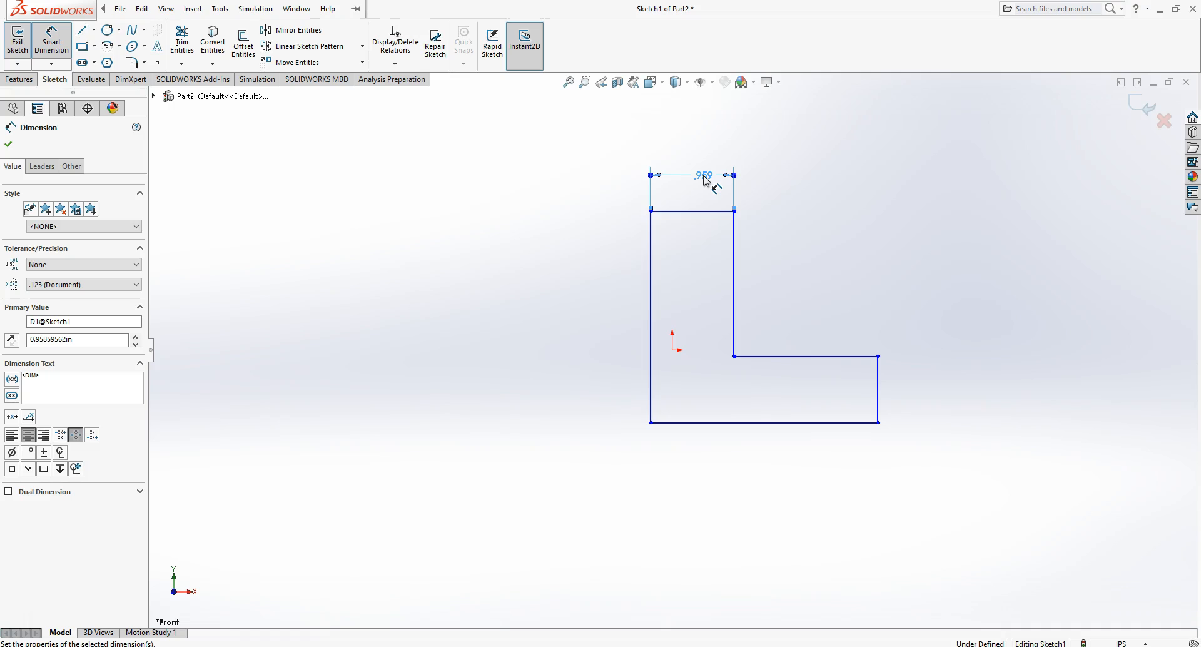
- Dimension the vertical distance between the top and bottom edges, accepting its current value
left_click(671, 212)
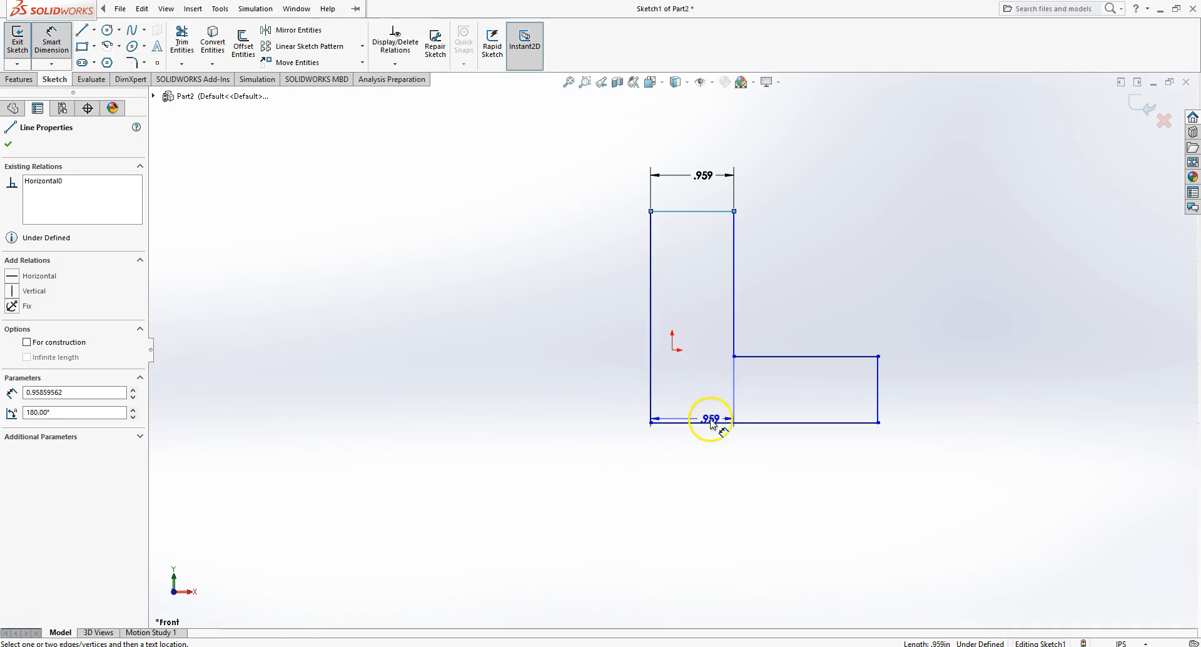
left_click(711, 424)
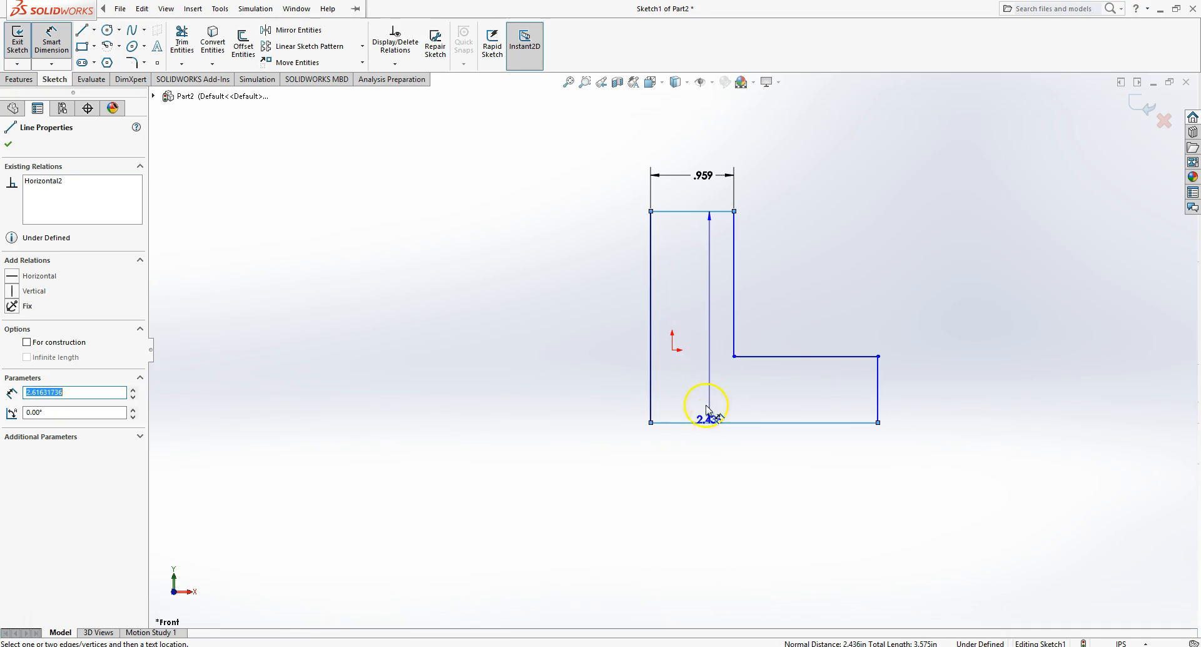
left_click(580, 317)
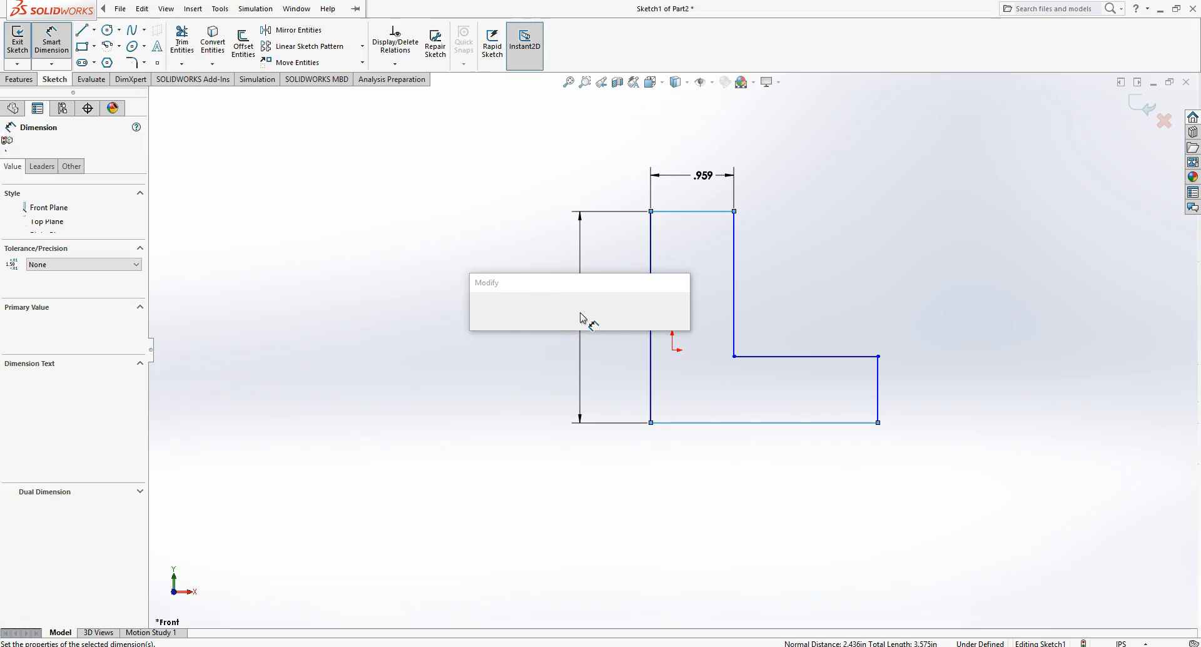
key("Return")
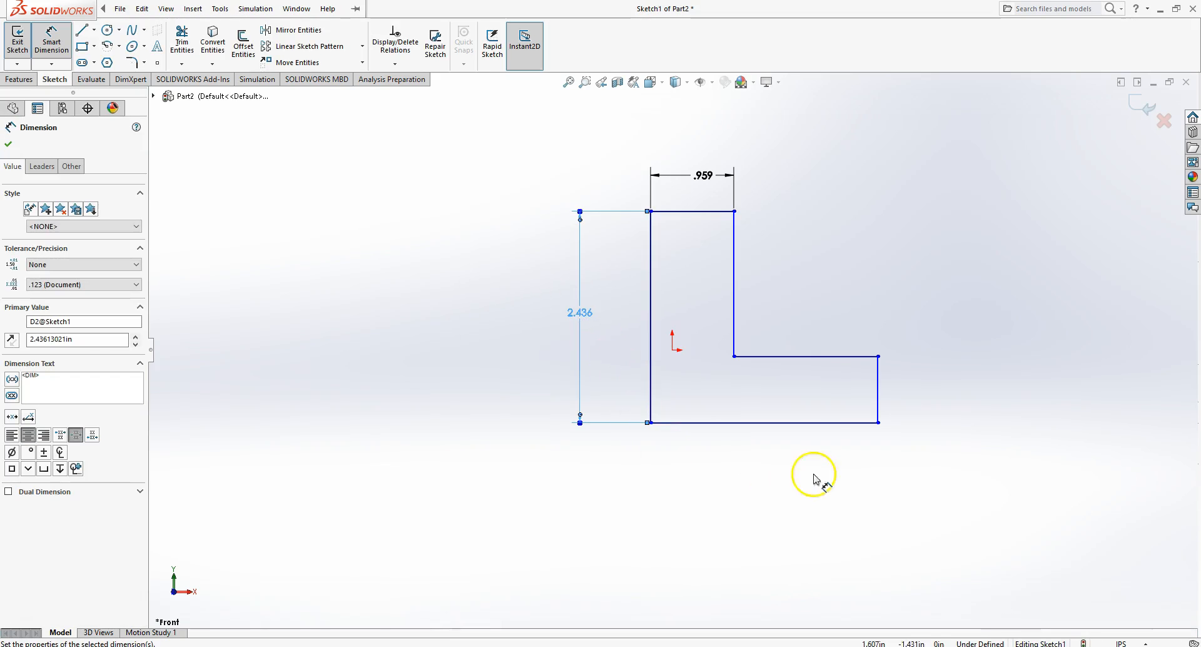
- Dimension the bottom edge's length below the profile
left_click(809, 425)
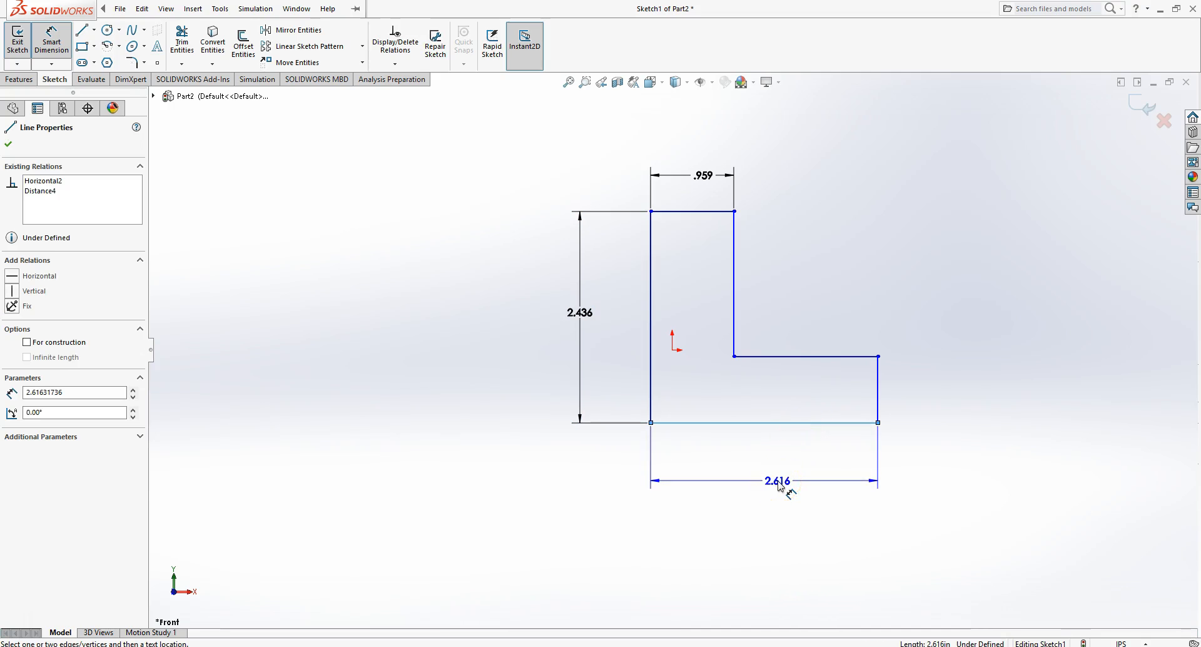
left_click(780, 487)
left_click(673, 479)
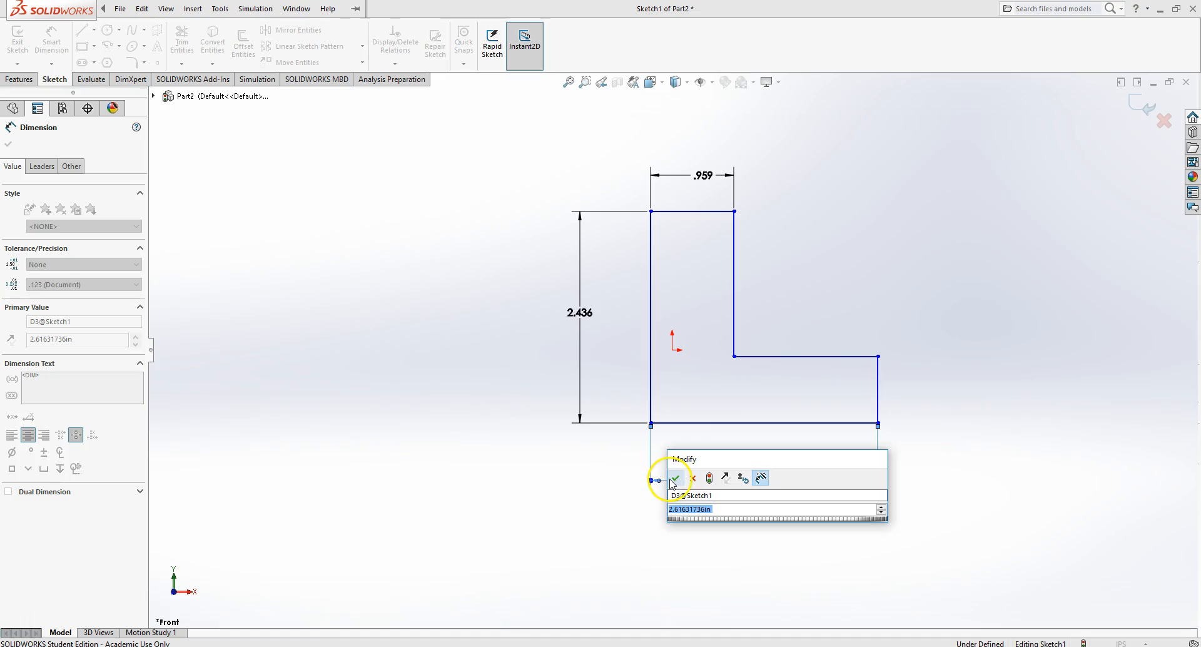
- Dimension the right edge's height between its two endpoints, accepting the value, and leave the dimension command
left_click(878, 357)
left_click(878, 422)
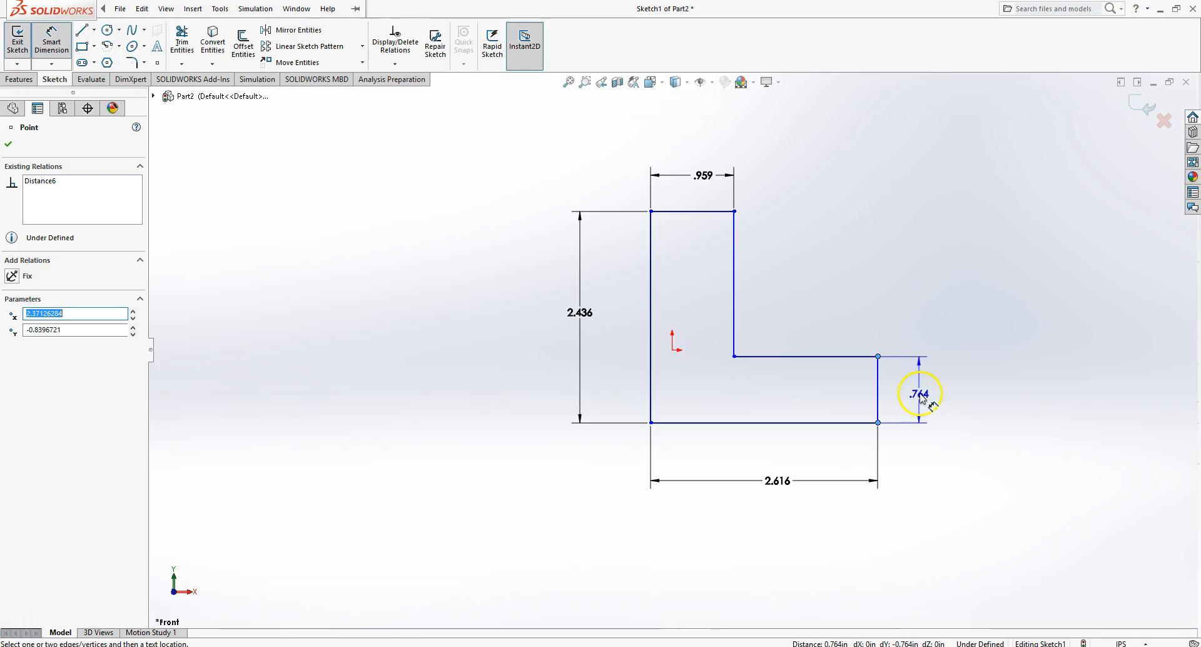
left_click(944, 388)
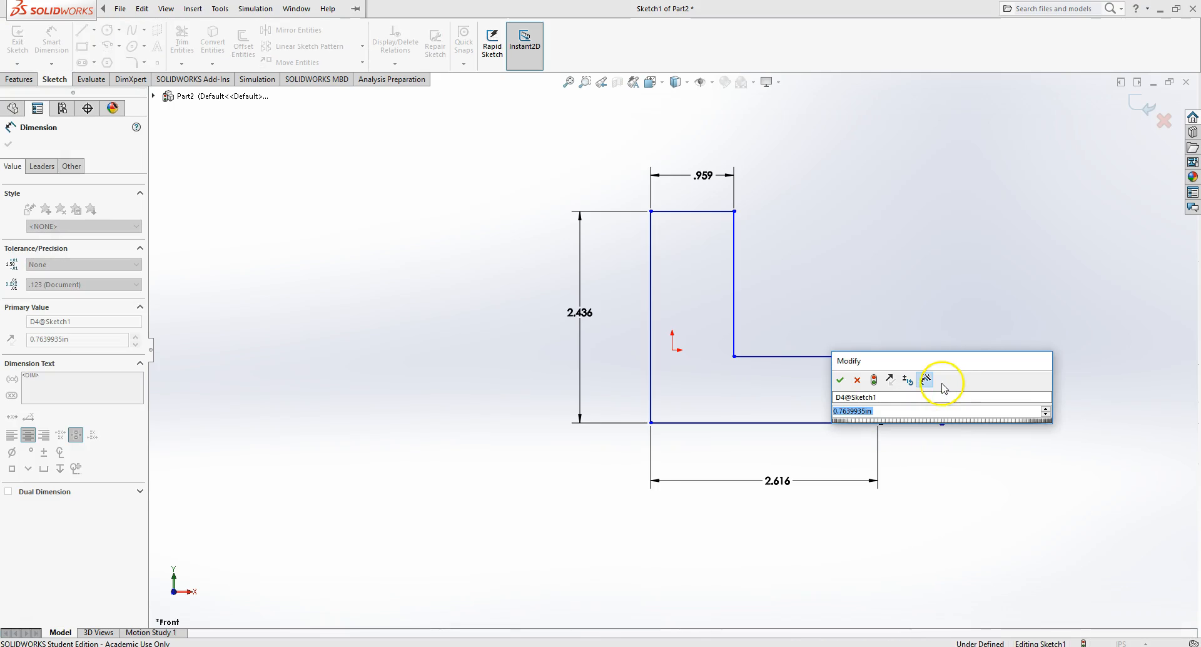
key("Return")
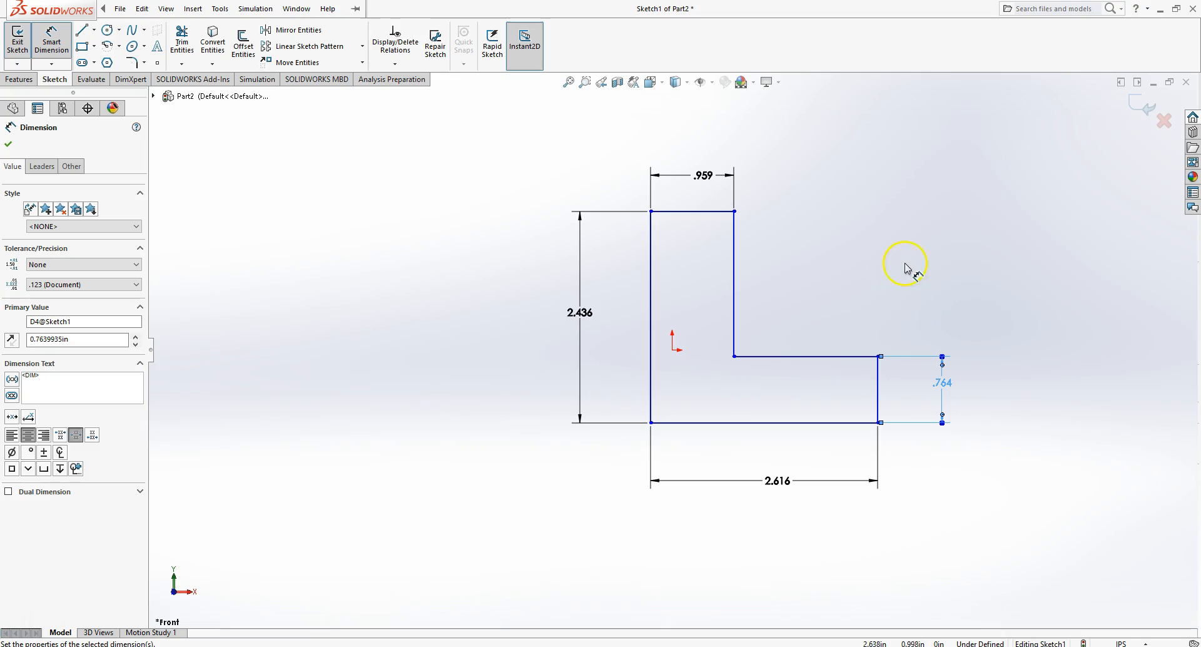
right_click(880, 253)
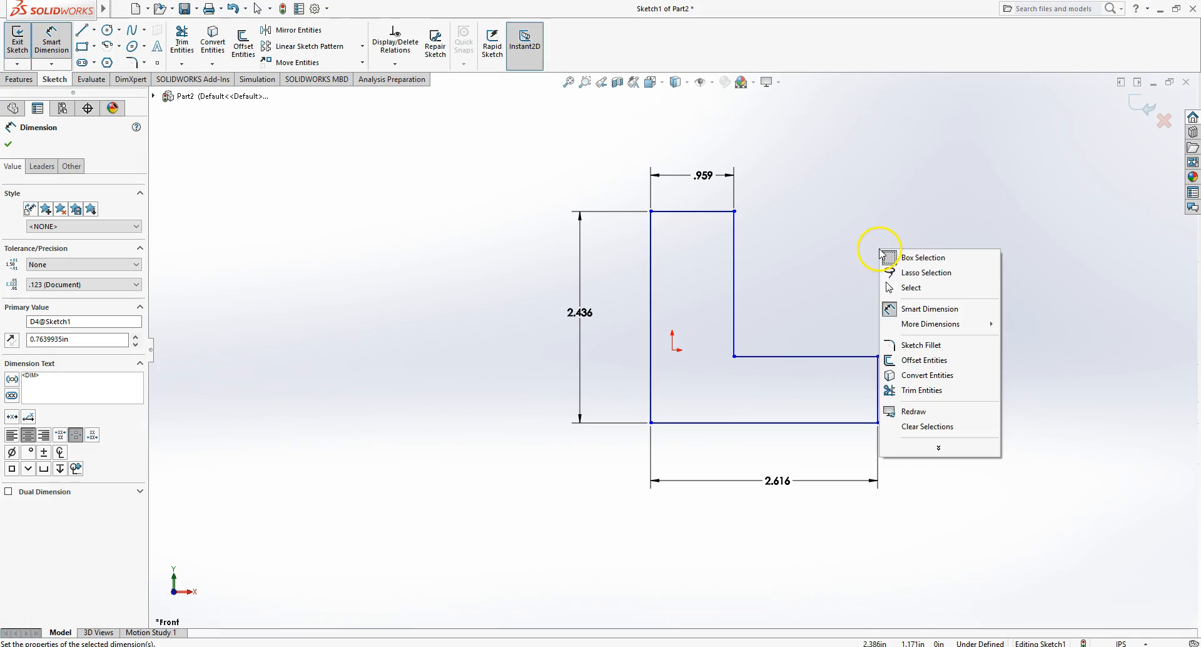
left_click(929, 287)
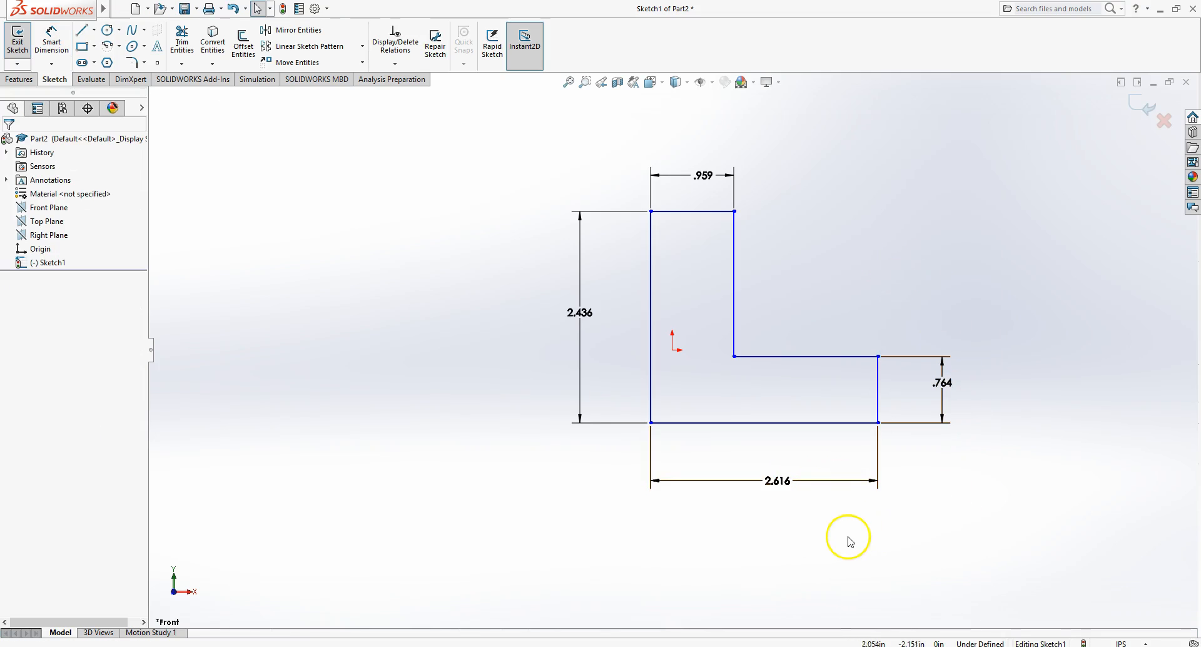
- Delete the bottom edge's length dimension
left_click(839, 486)
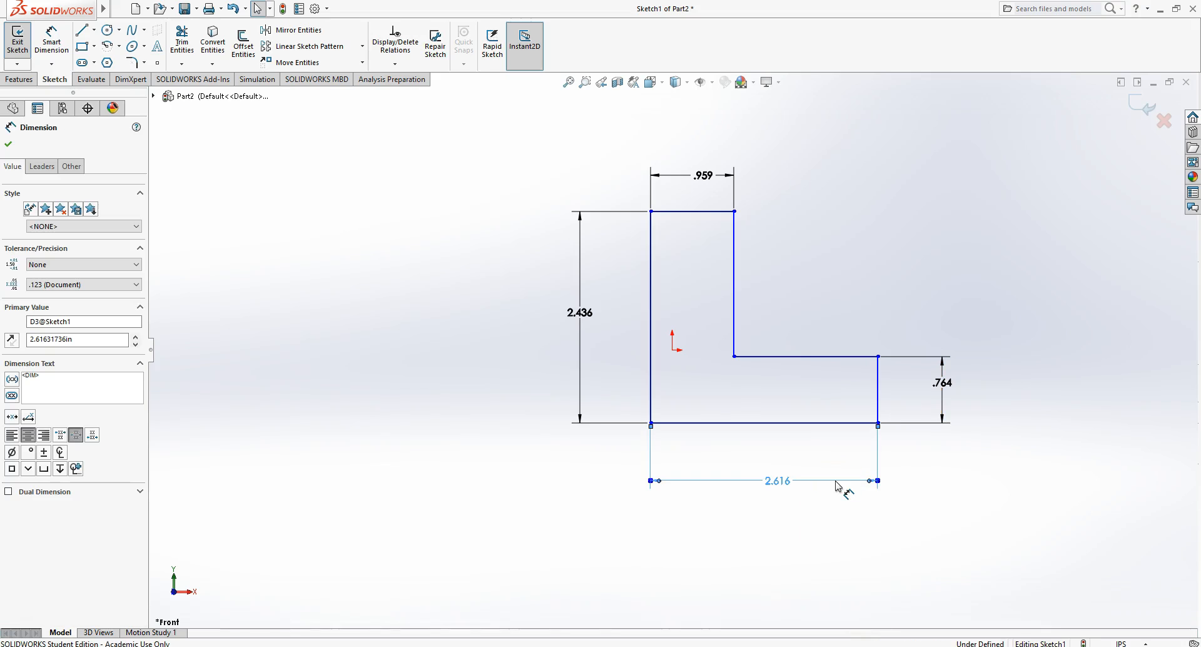
key("Delete")
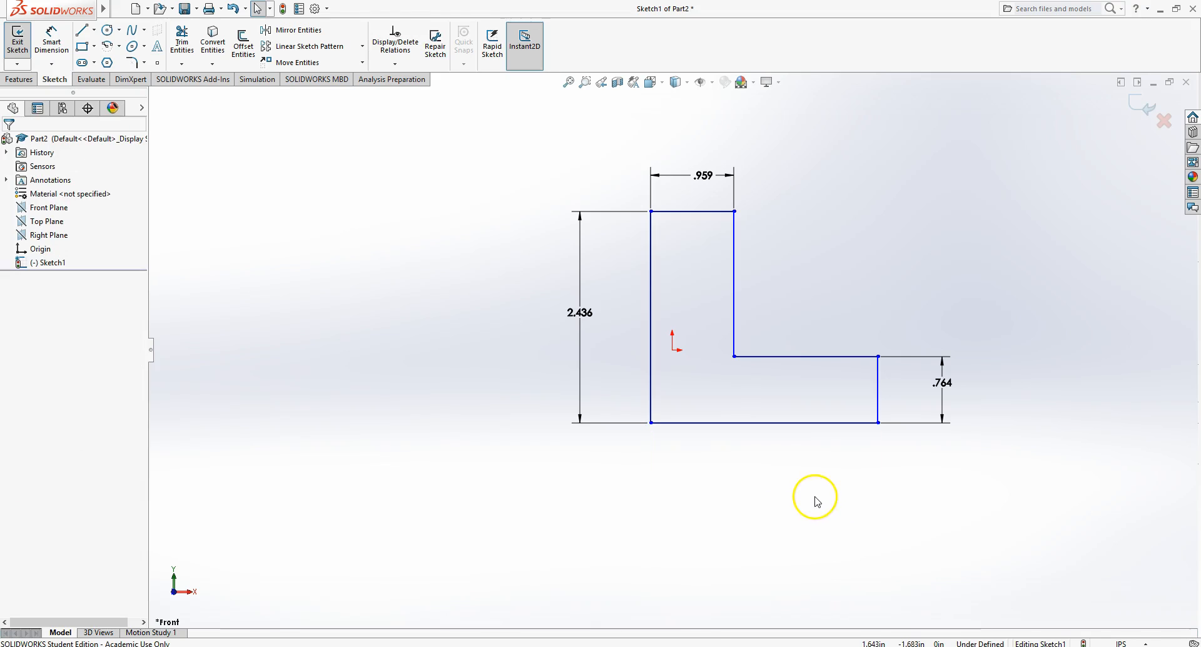
- Dimension the horizontal distance from the left edge to the lower right corner, accepting the value, and leave the command
left_click(52, 42)
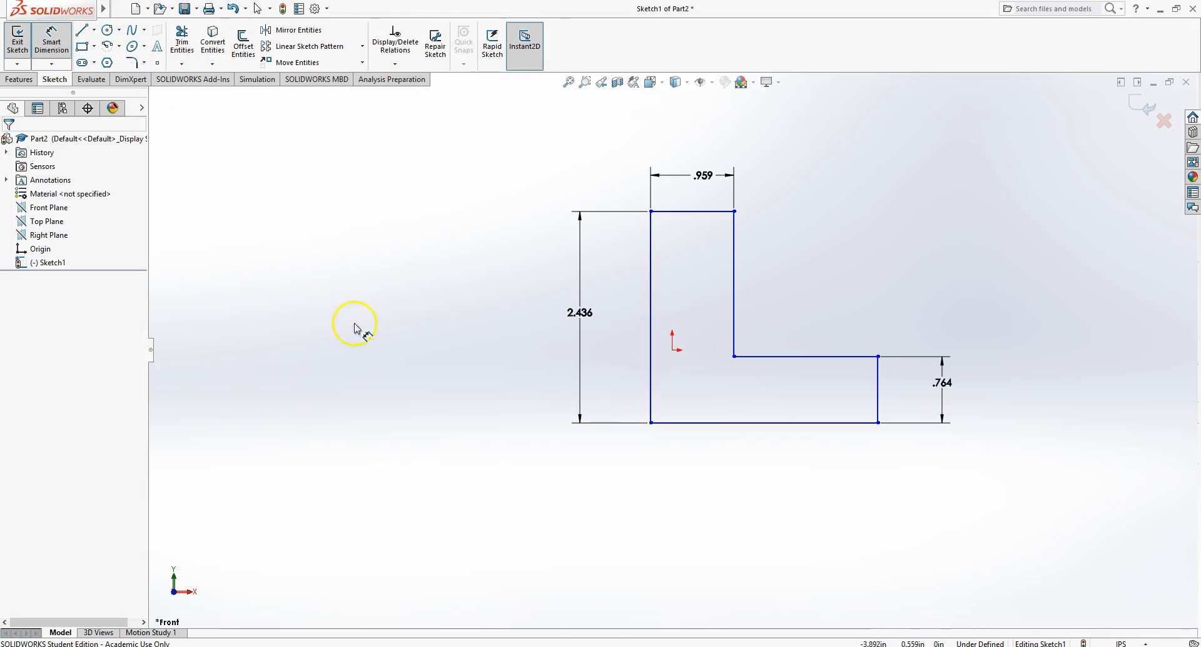
left_click(651, 391)
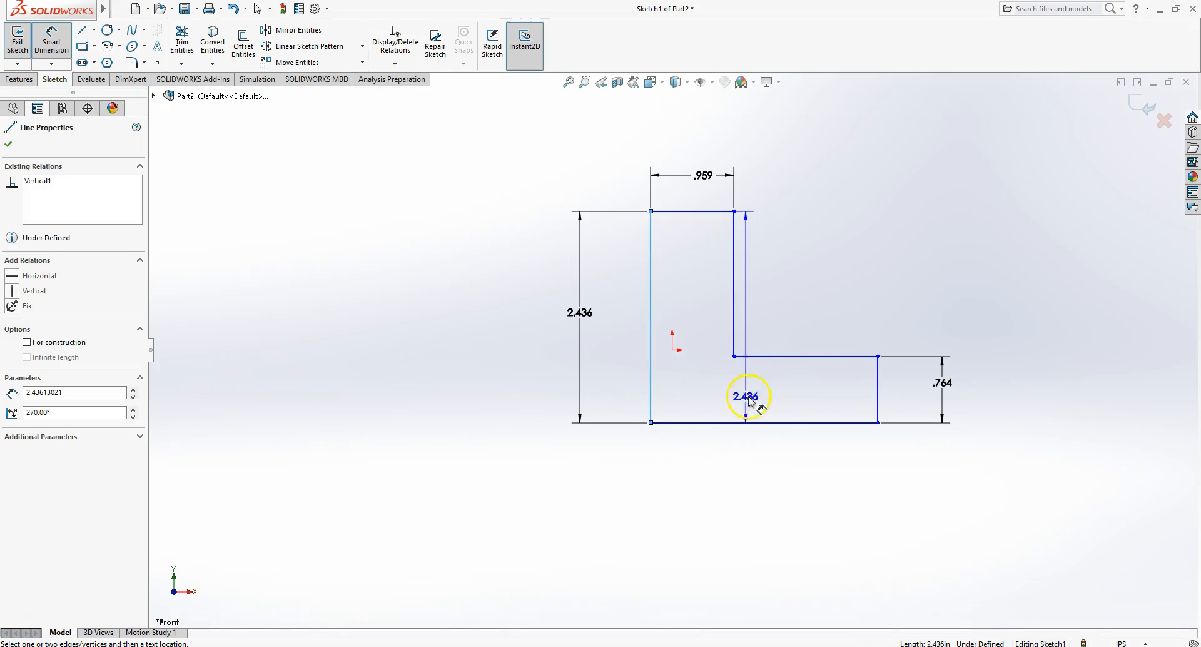
left_click(879, 423)
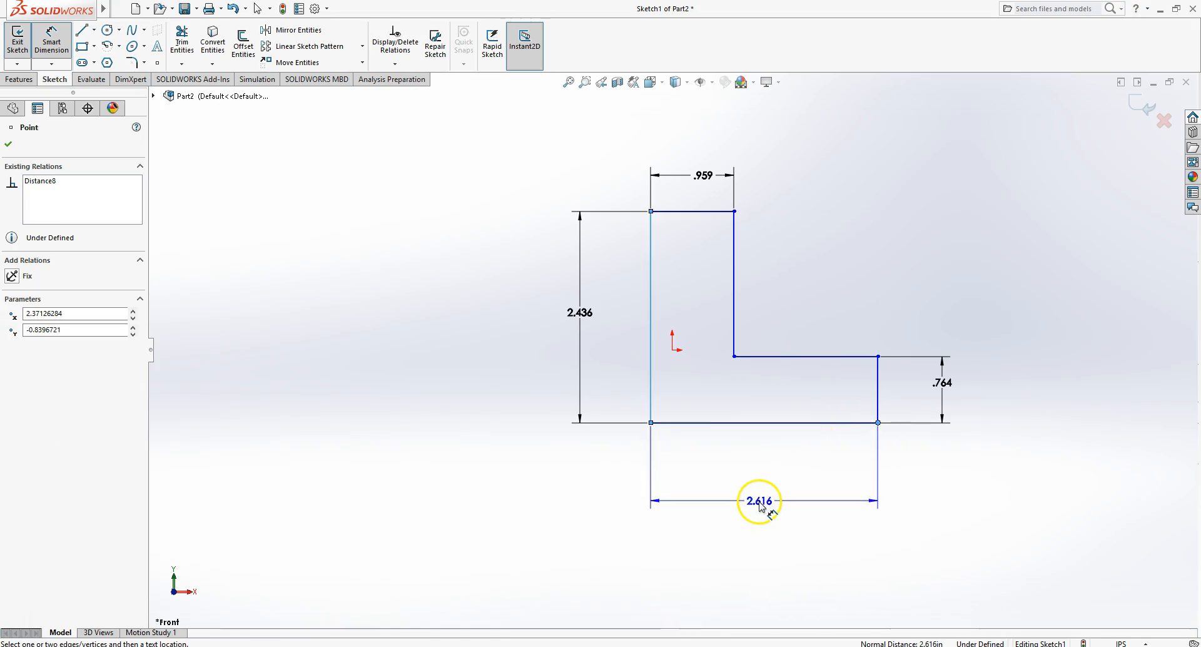
left_click(760, 505)
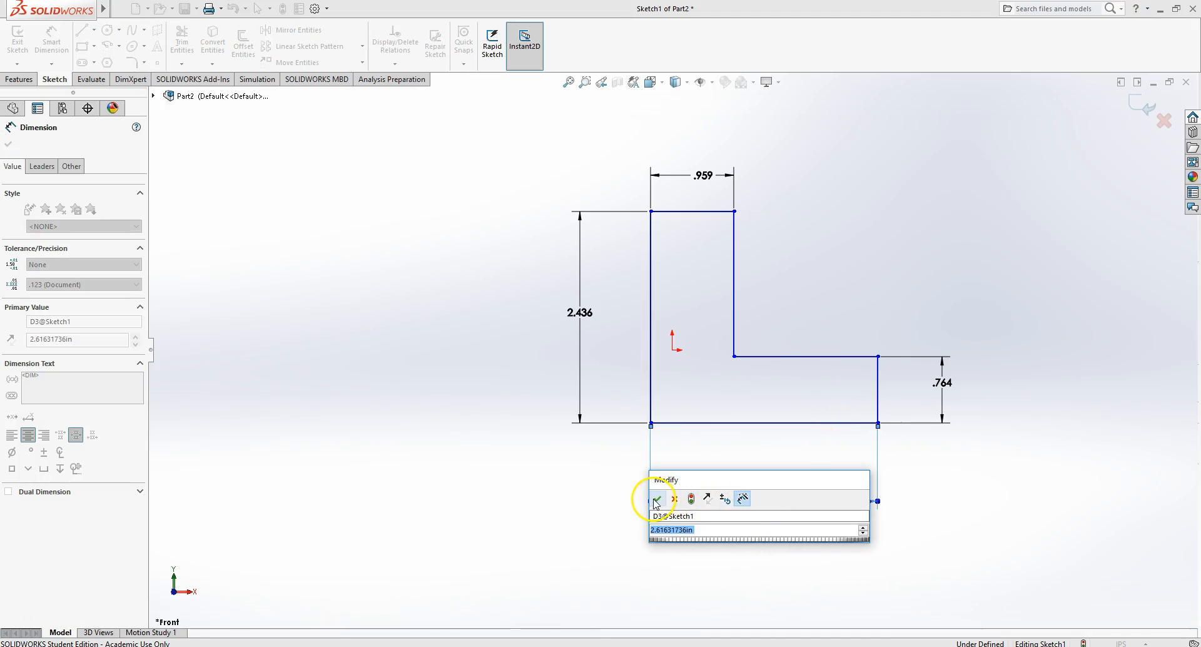
left_click(655, 501)
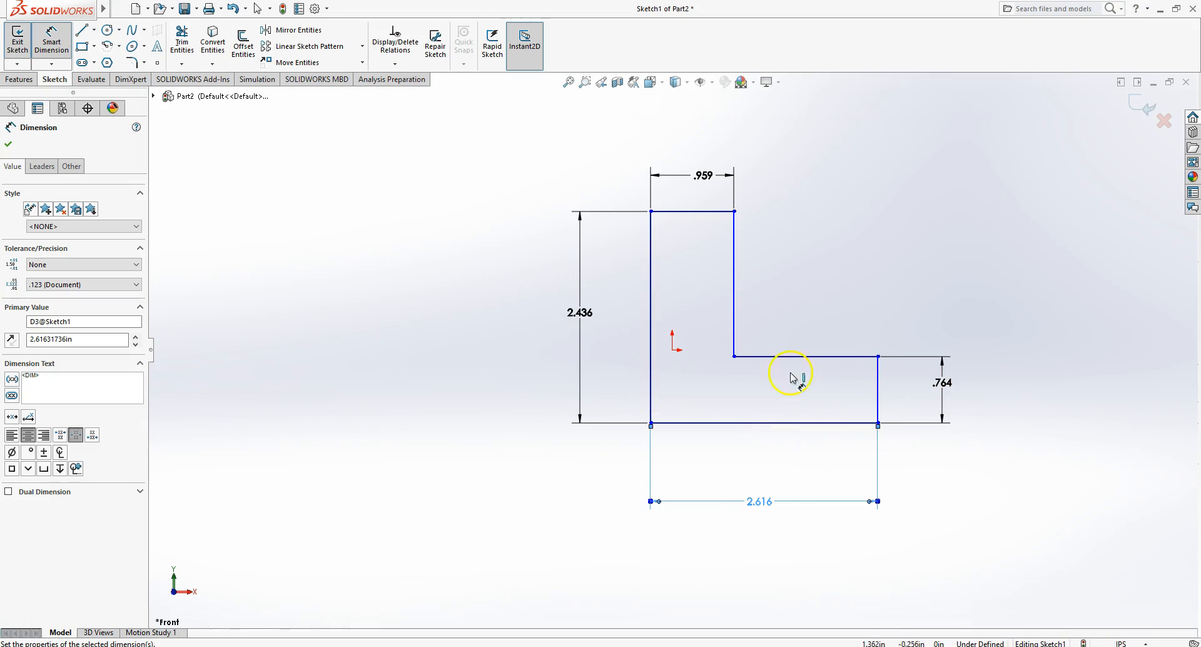
right_click(455, 454)
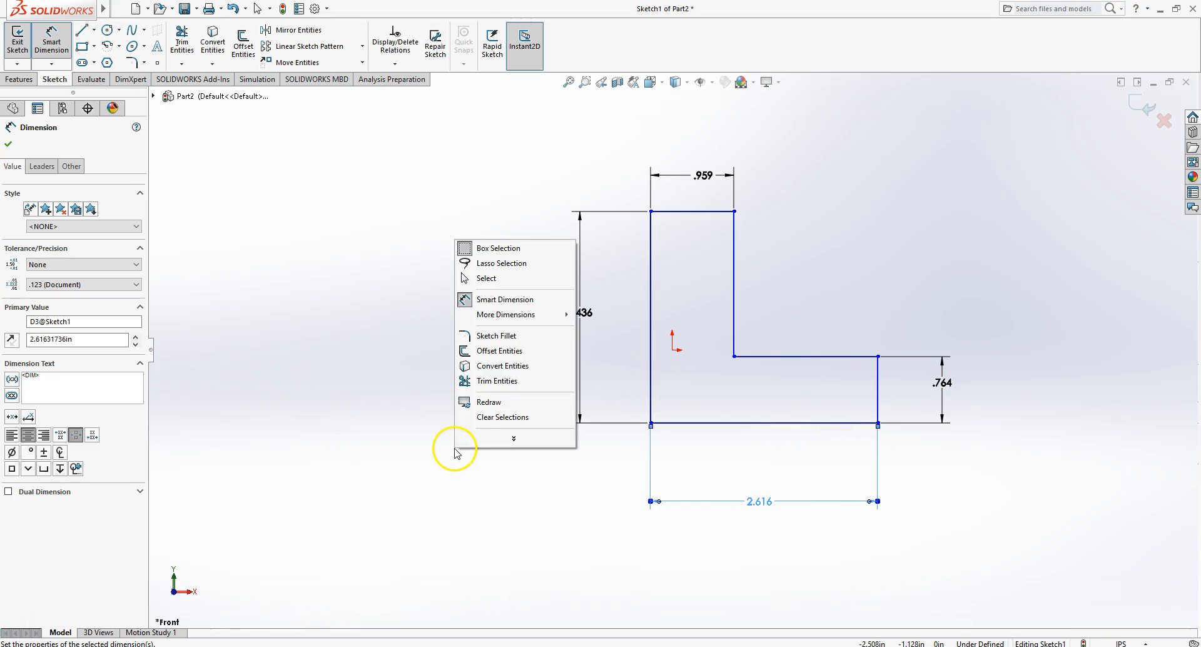
left_click(509, 280)
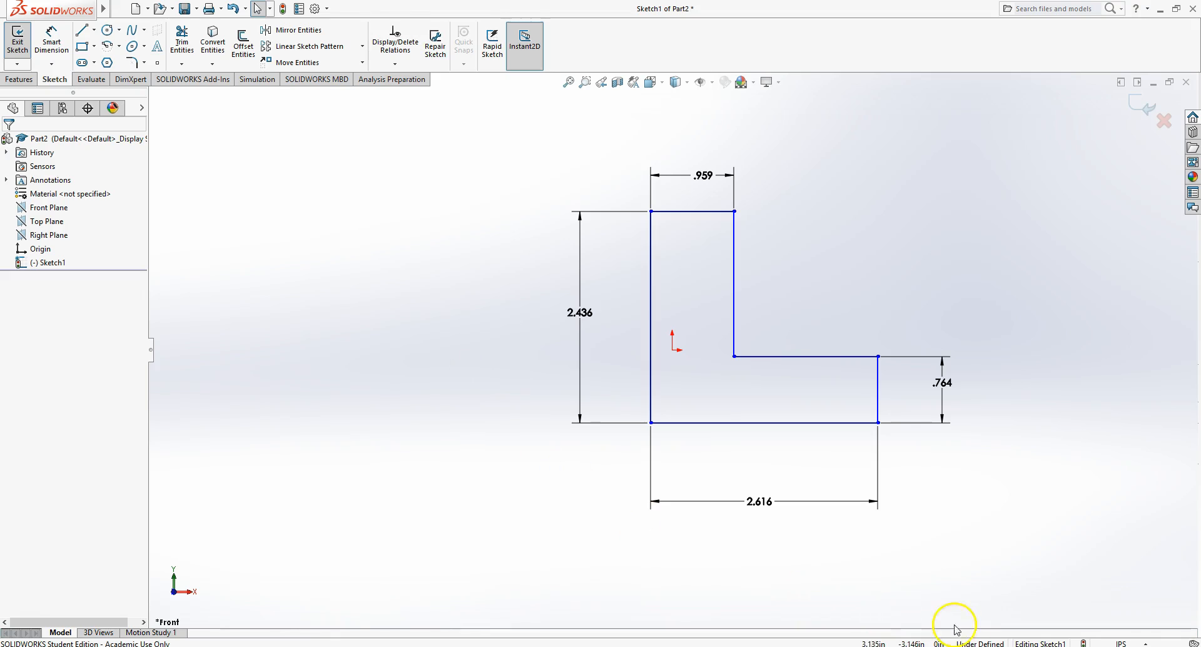
- Delete the bottom edge's length dimension and try to clear the left height dimension's value
left_click_drag(829, 565, 651, 483)
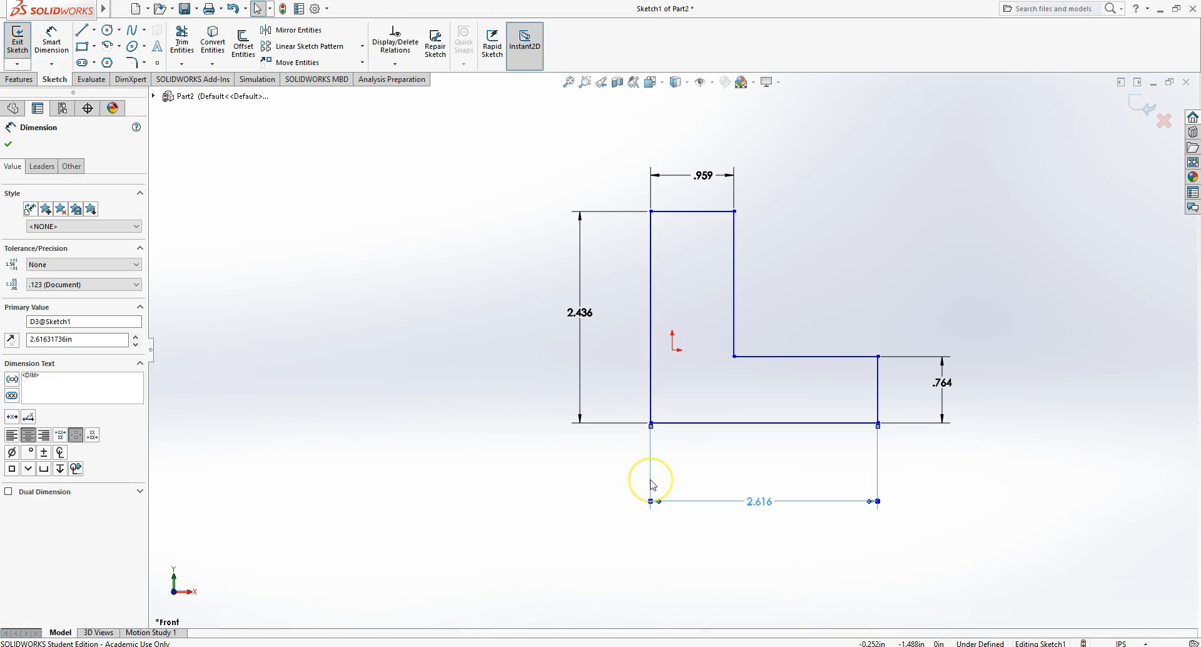
key("Delete")
left_click(591, 314)
key("BackSpace")
key("Return")
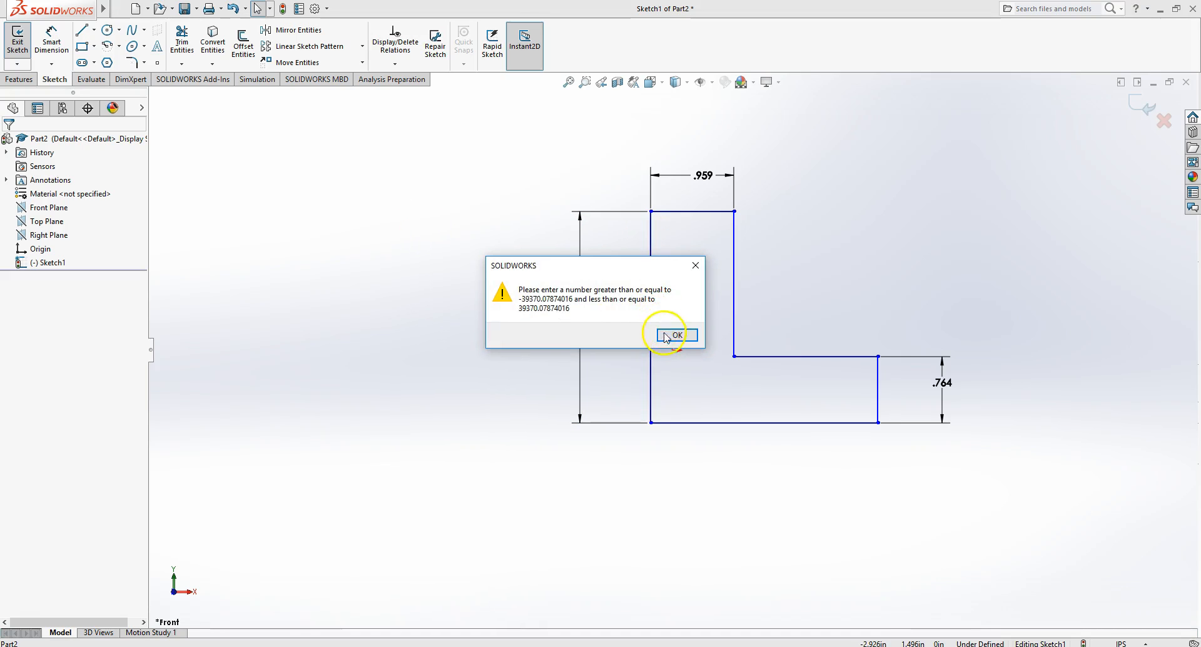
left_click(675, 333)
- Exit the sketch and add a reference dimension for the bottom edge's length below the profile
double_click(452, 275)
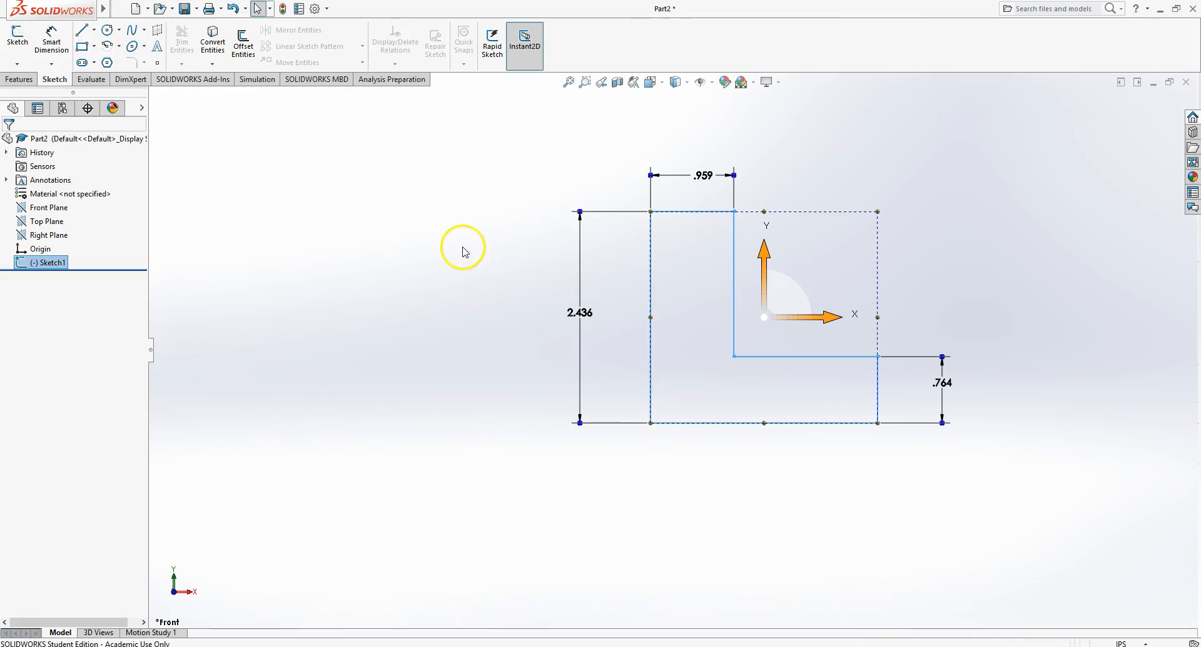
left_click(610, 362)
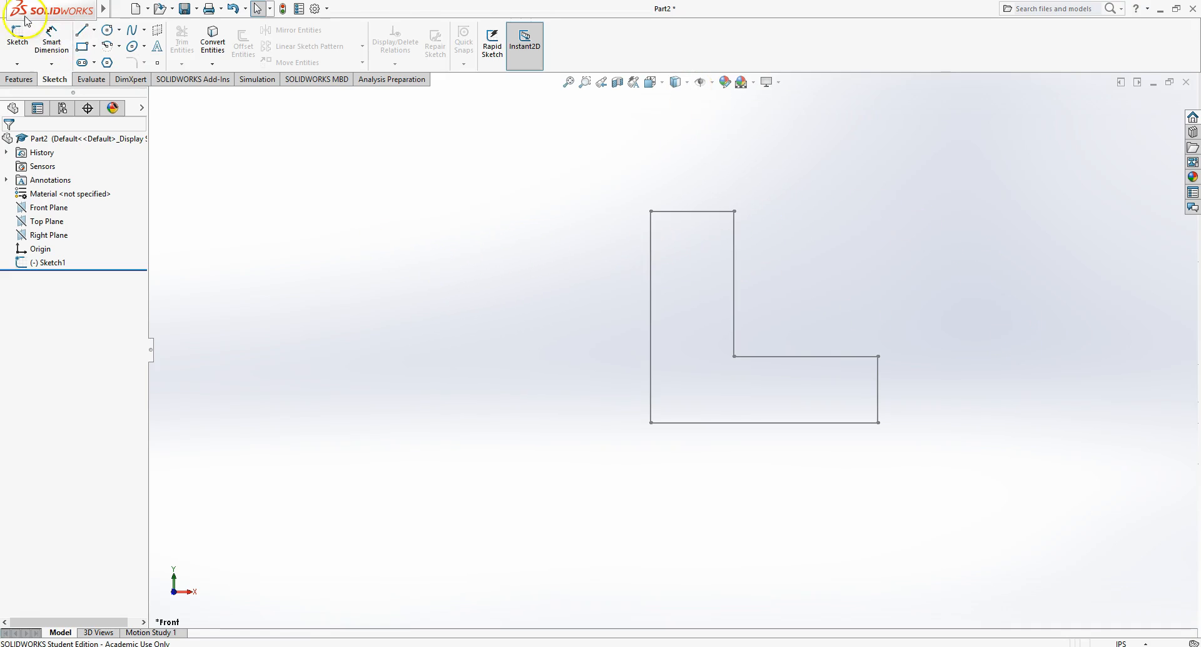
left_click(51, 39)
left_click(770, 423)
left_click(762, 482)
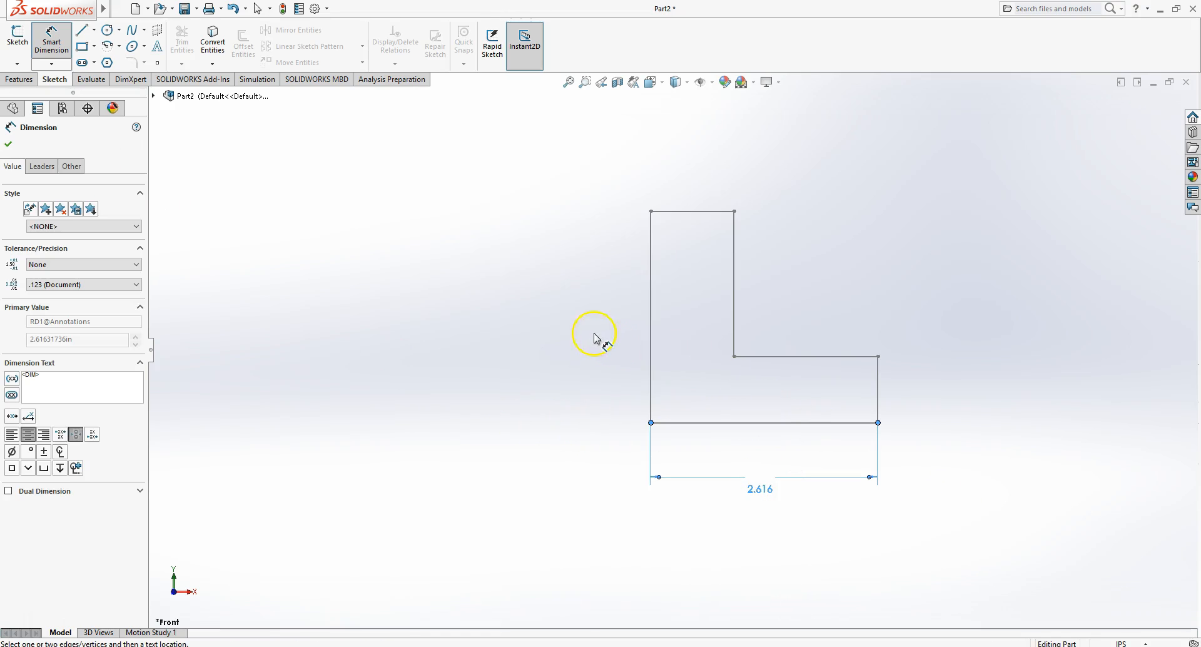
right_click(536, 300)
left_click(574, 339)
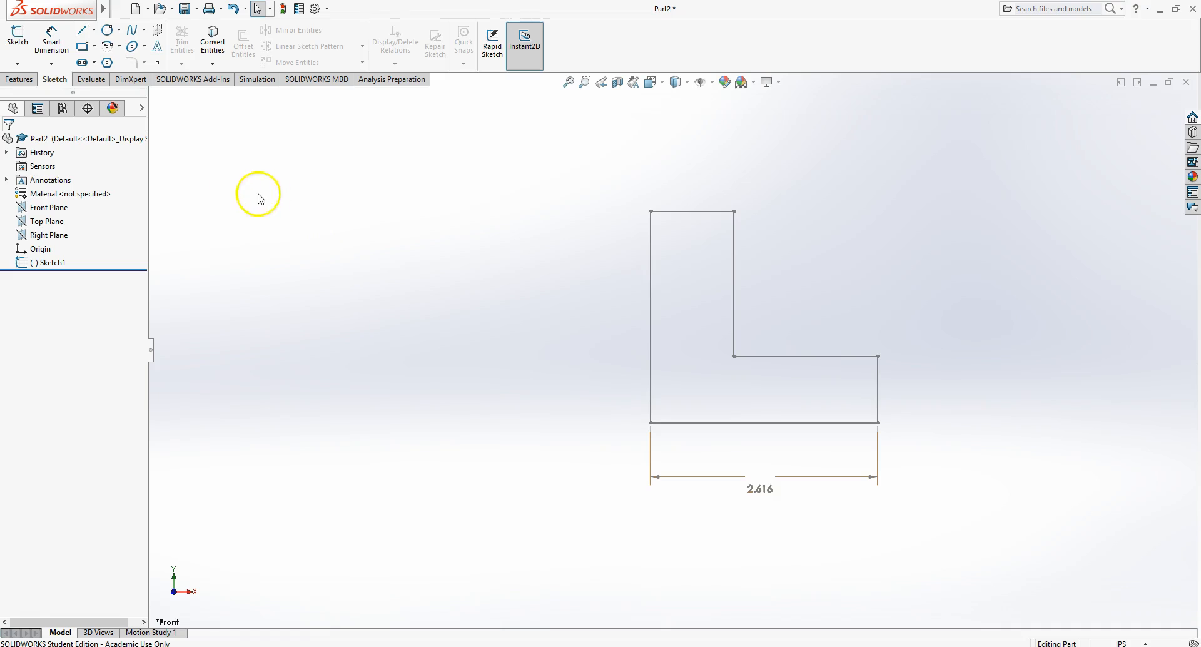
- Edit Sketch1 again and dimension the bottom edge's overall length to 2 in
right_click(58, 269)
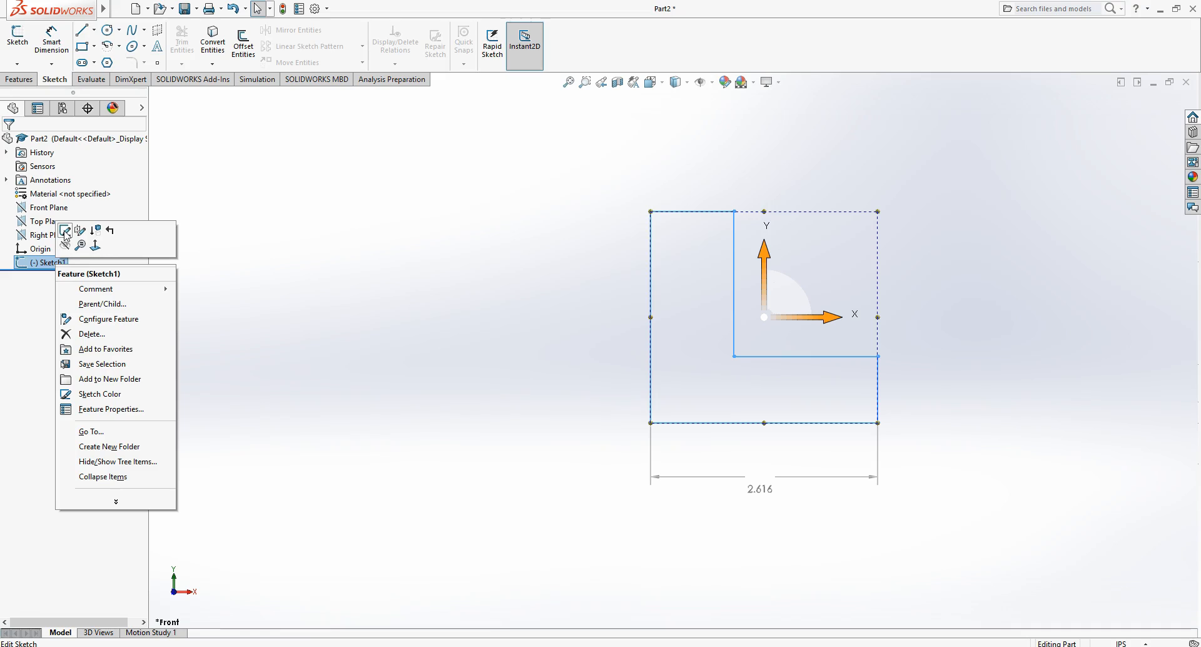
left_click(65, 233)
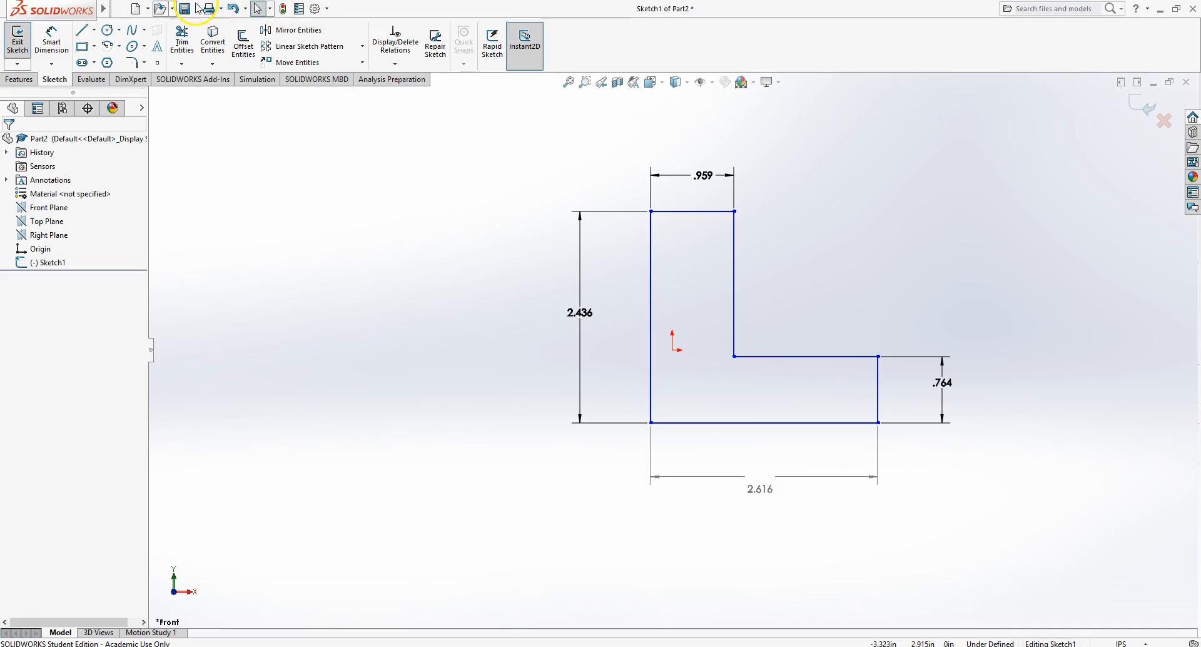
left_click(62, 48)
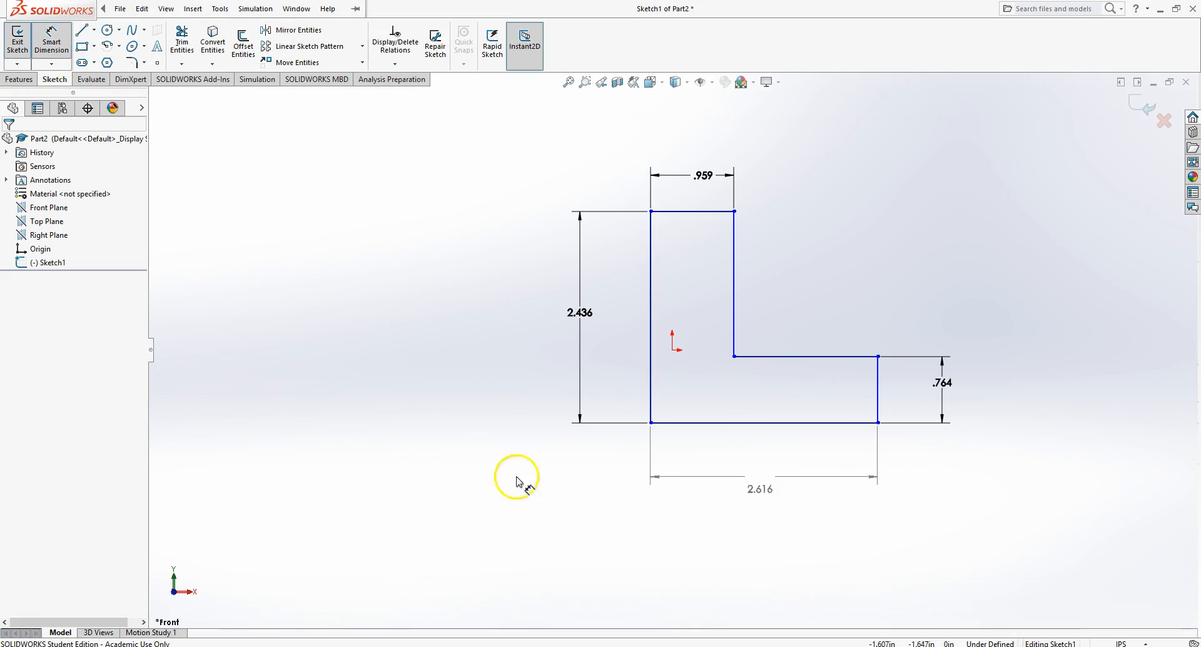
left_click(652, 394)
left_click(878, 395)
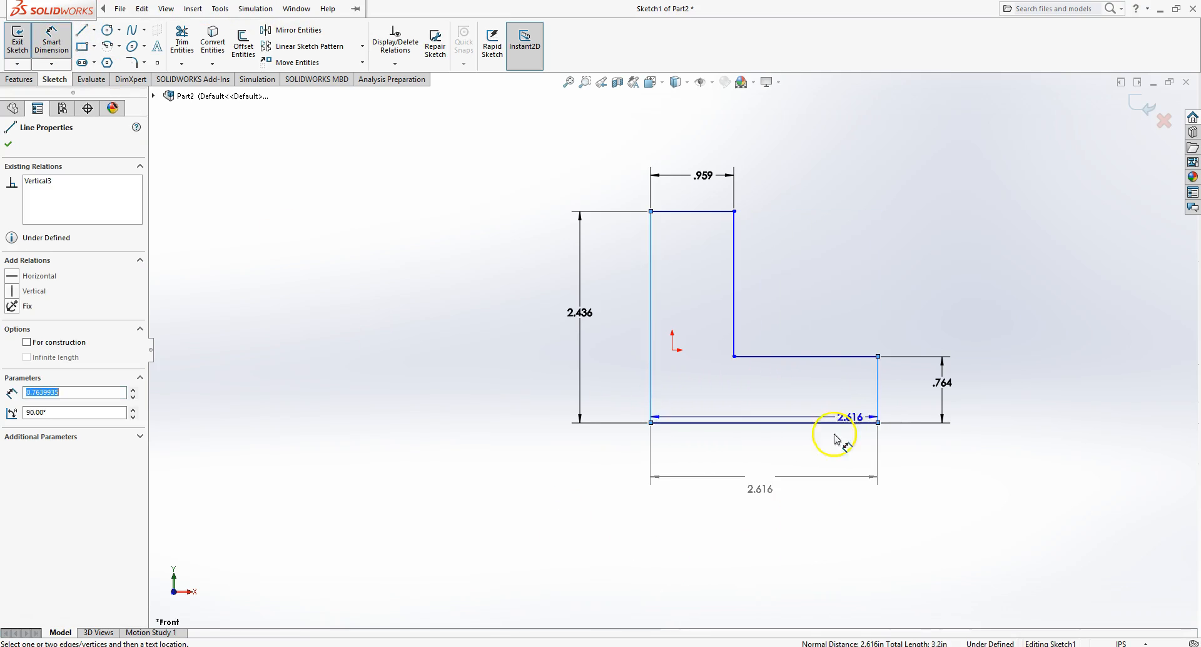
left_click(775, 550)
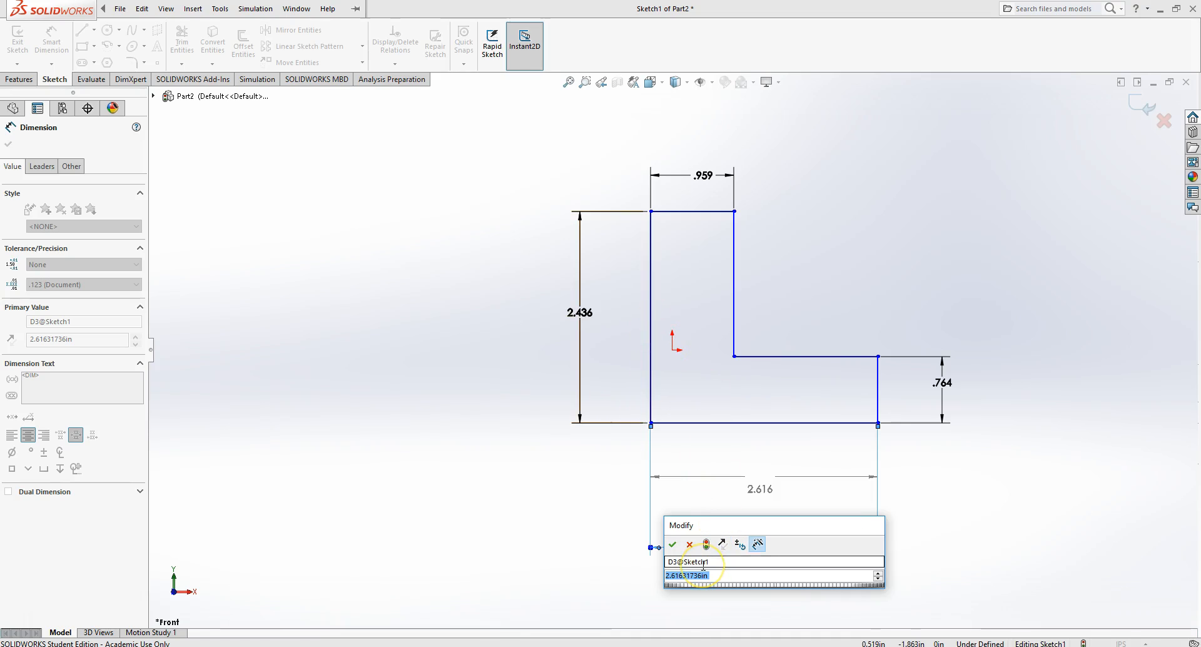
type("2")
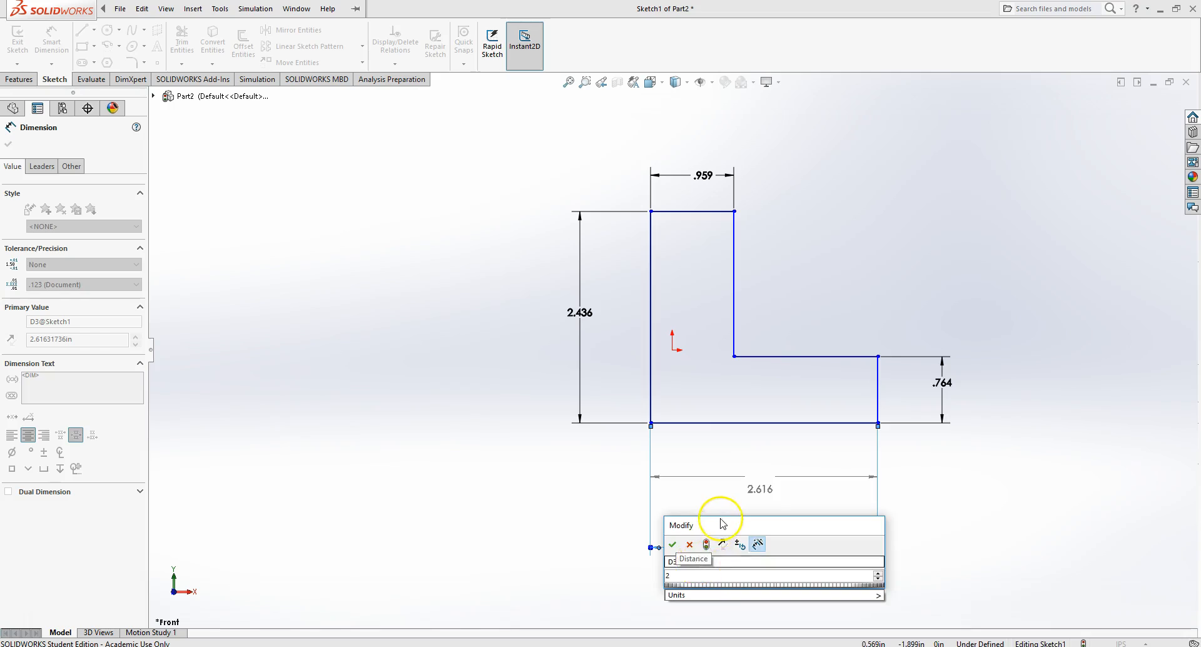
key("Return")
- Set the left height dimension to 2 in
left_click(580, 314)
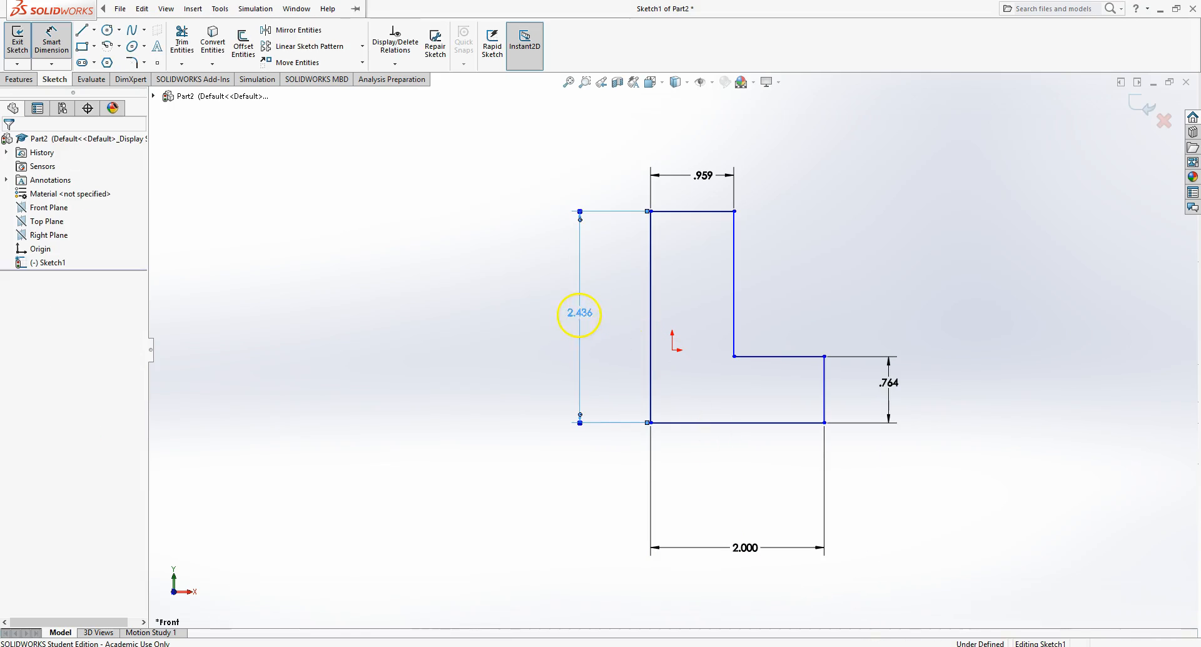
type("2")
key("Return")
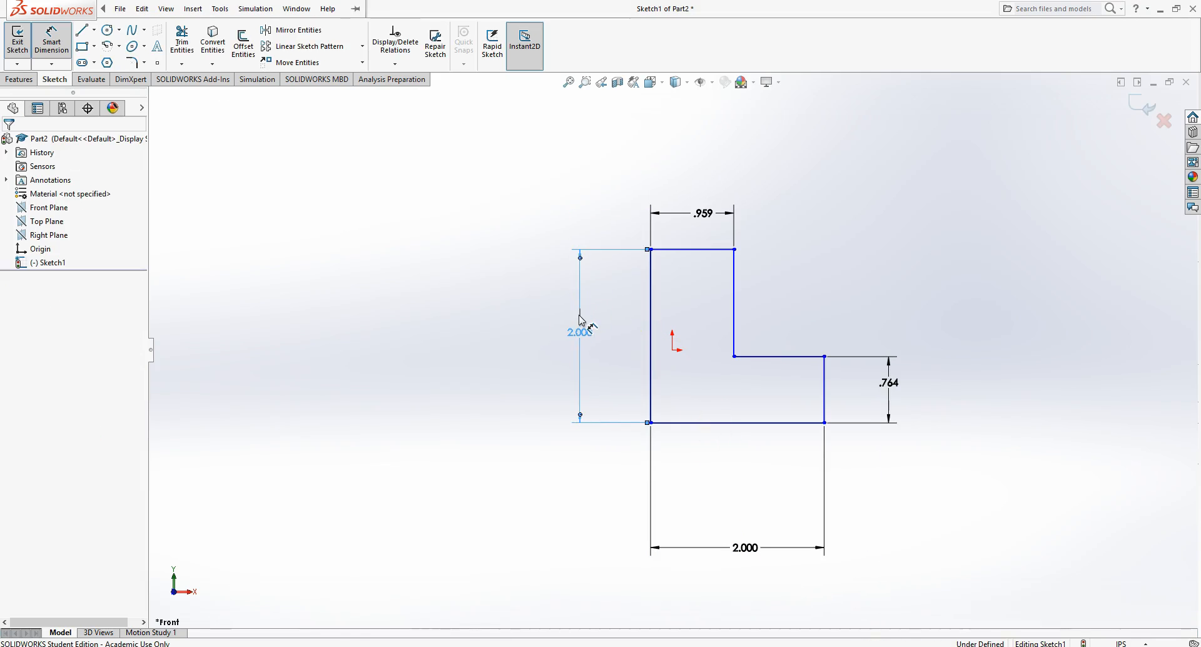
- Set the top width dimension to .75 in
left_click(703, 215)
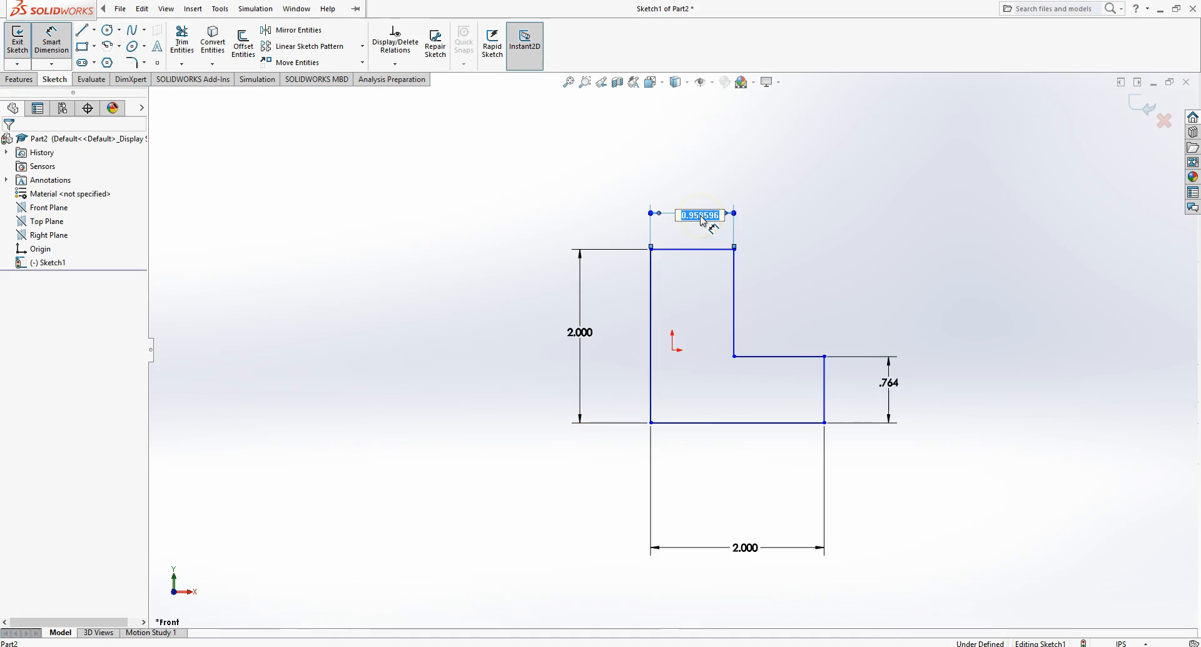
type(".75")
key("Return")
- Set the right edge's height dimension to 3/4 in
left_click(889, 383)
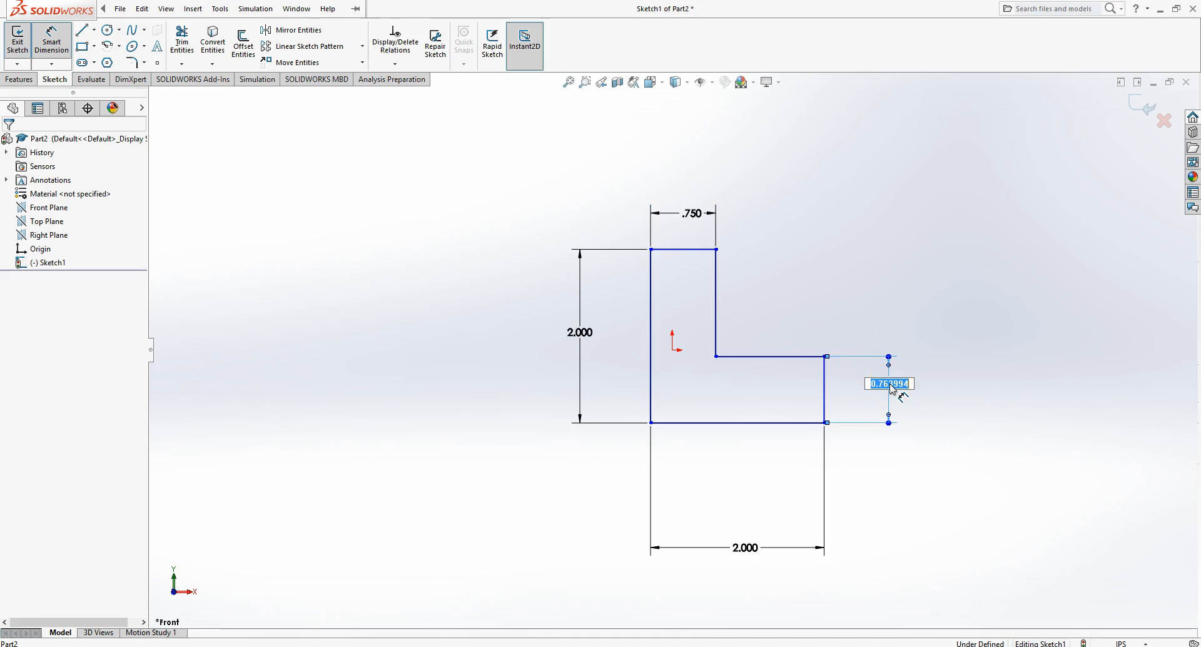
type("3/4")
key("Return")
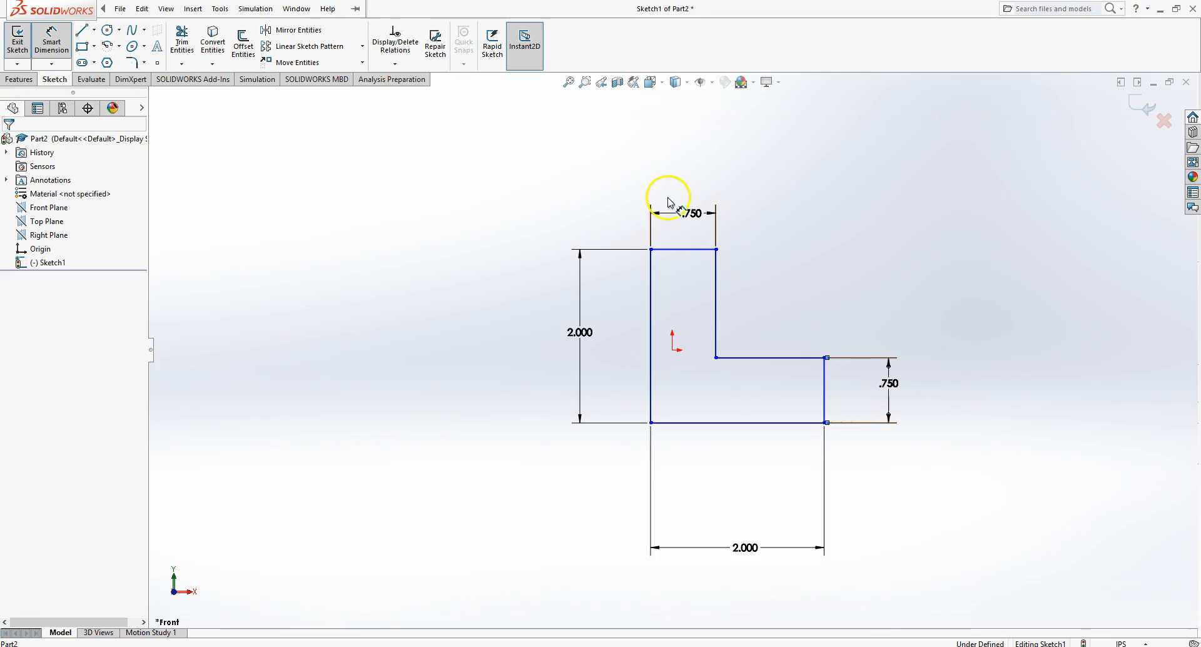
- Exit the sketch and delete the reference dimension below the profile
right_click(886, 253)
left_click(916, 290)
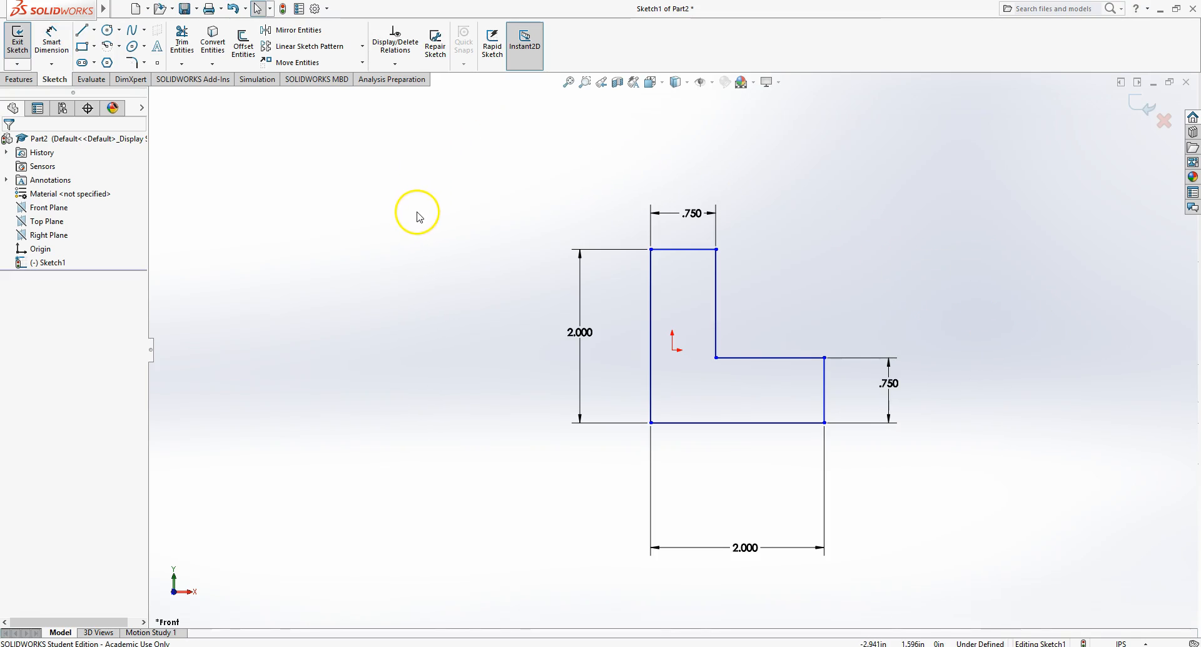
left_click(18, 48)
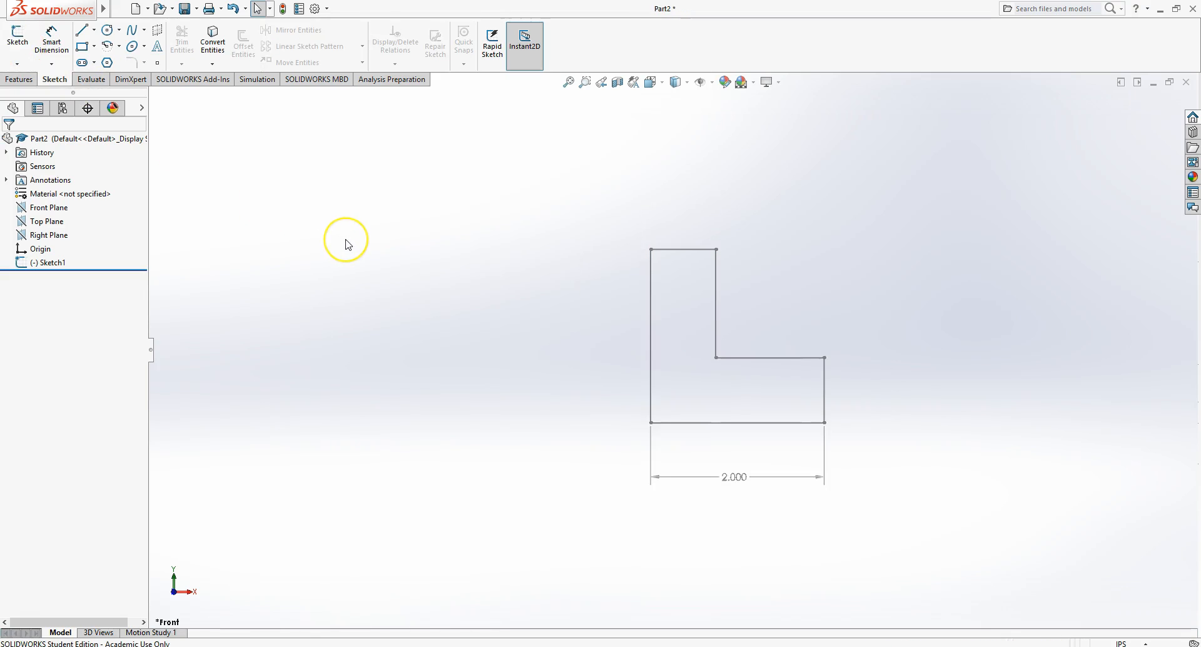
left_click(745, 482)
key("Delete")
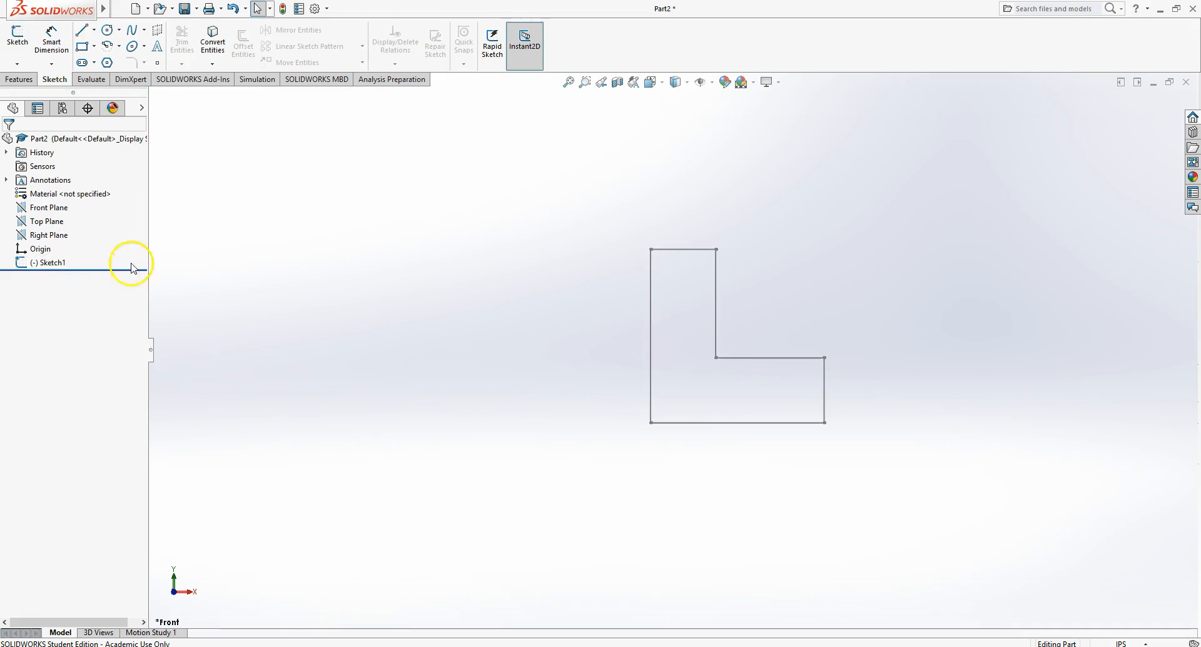
- Edit Sketch1 again and set the left height dimension to 2.5 in
left_click(31, 266)
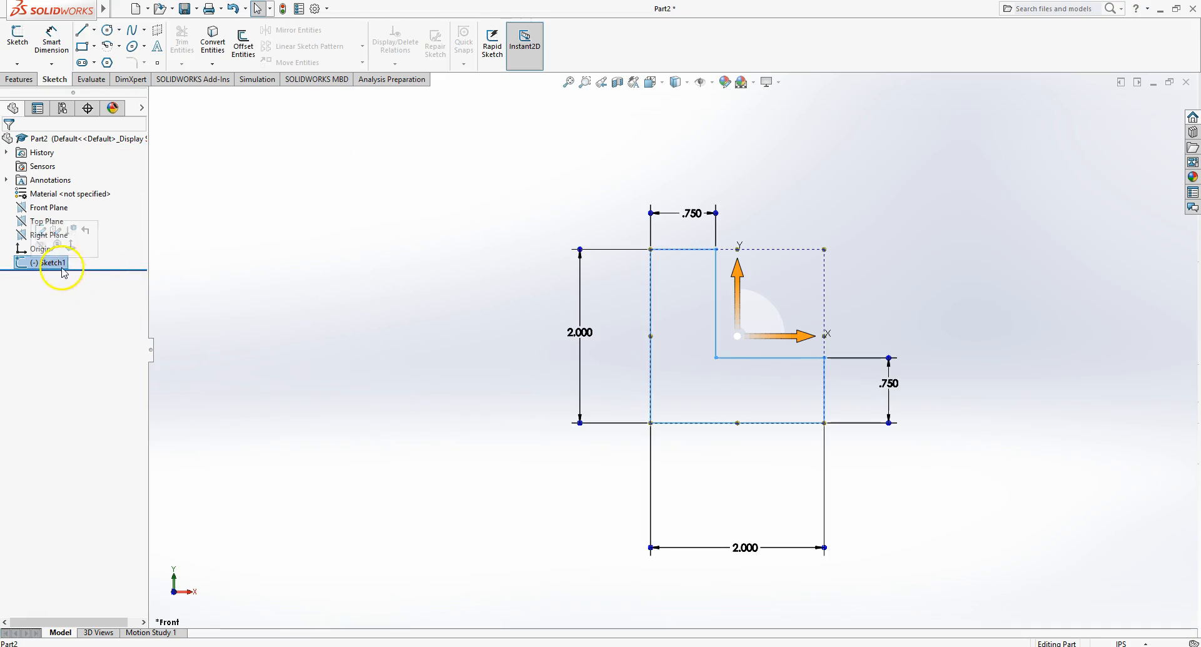
left_click(40, 233)
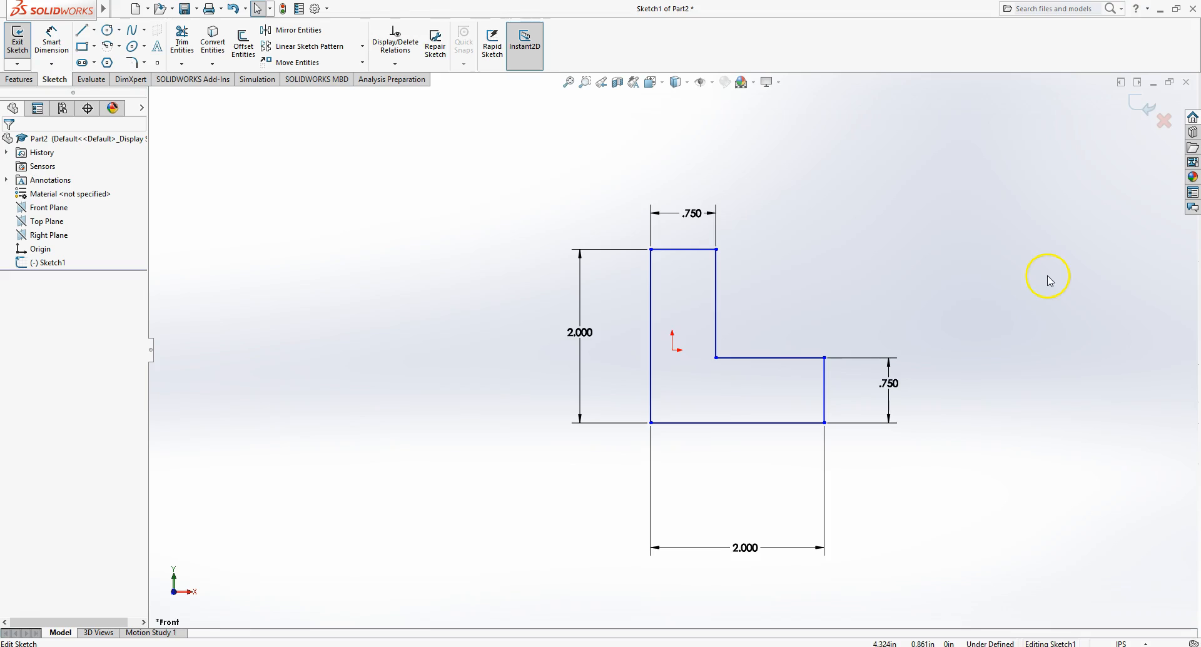
left_click(577, 335)
type("2.5")
key("Return")
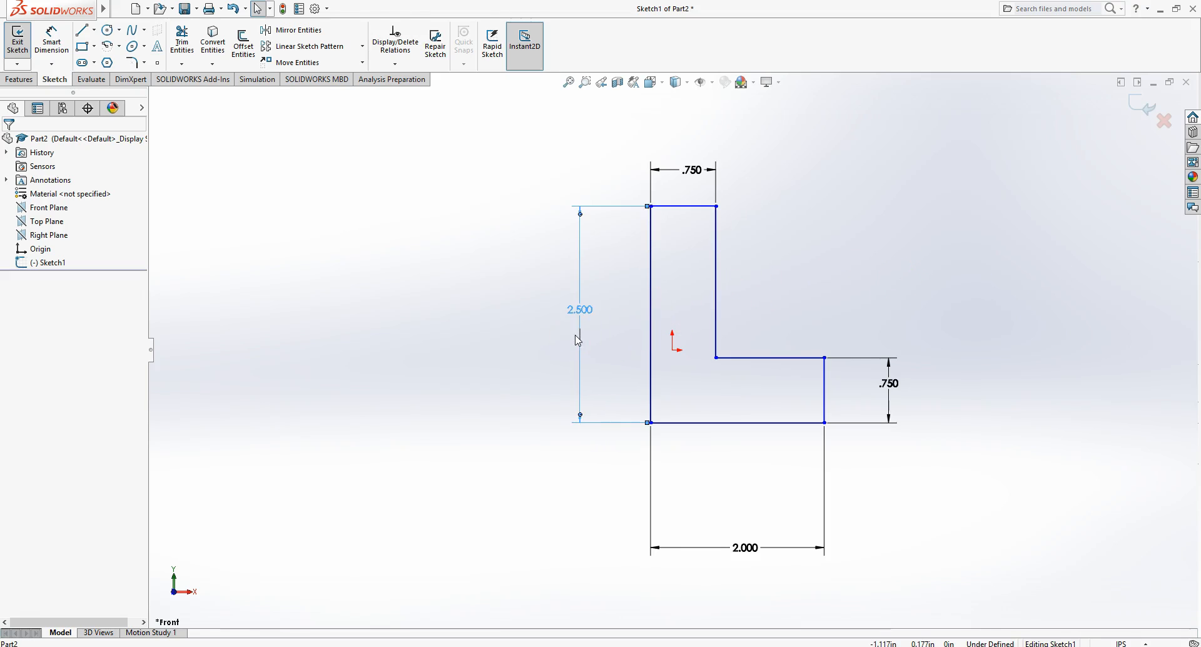
- Set the bottom length dimension to 2 1/2 in
left_click(752, 553)
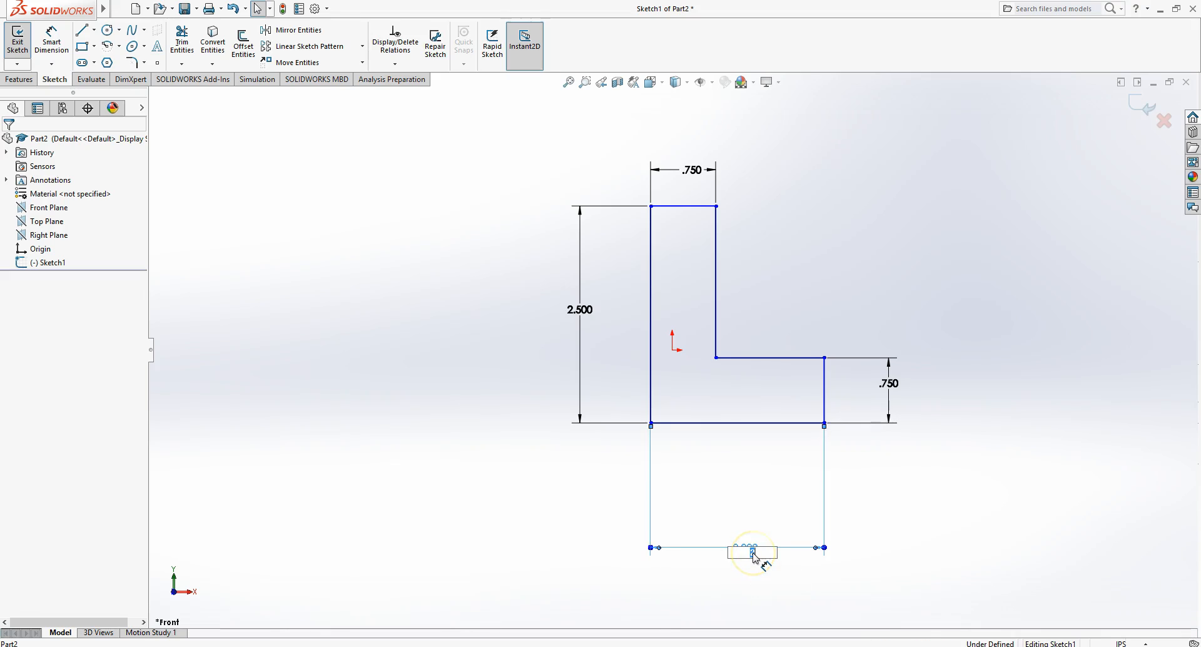
type("2 1/2")
key("Return")
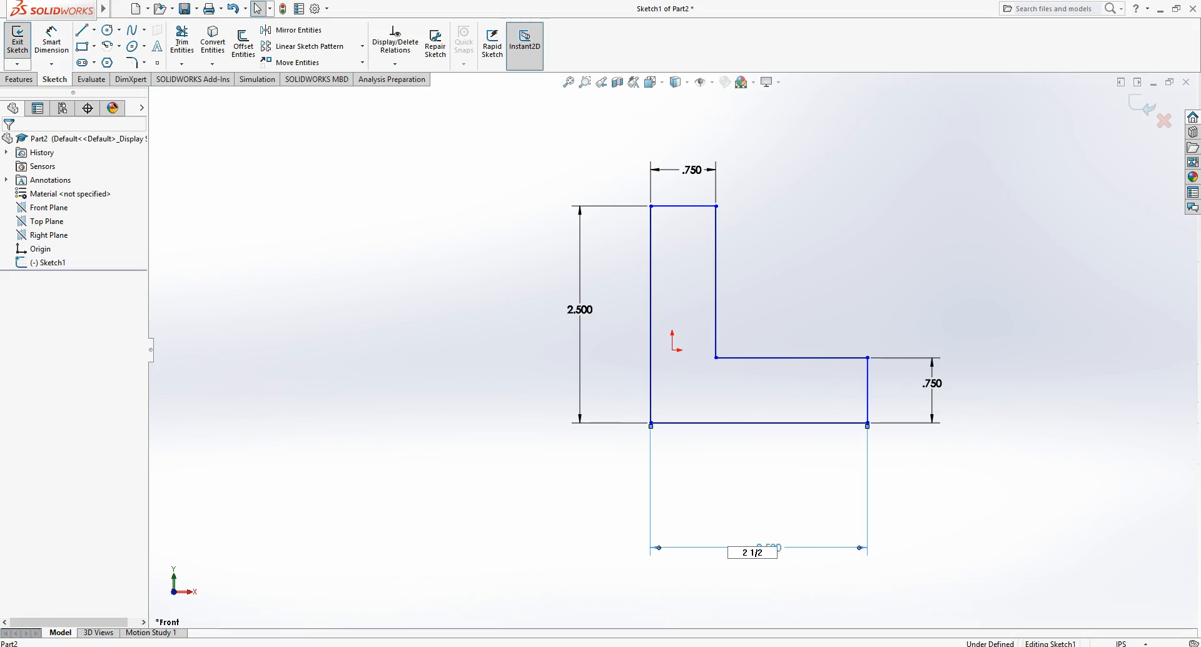
- Re-enter the left height dimension as 5/2 in
double_click(595, 315)
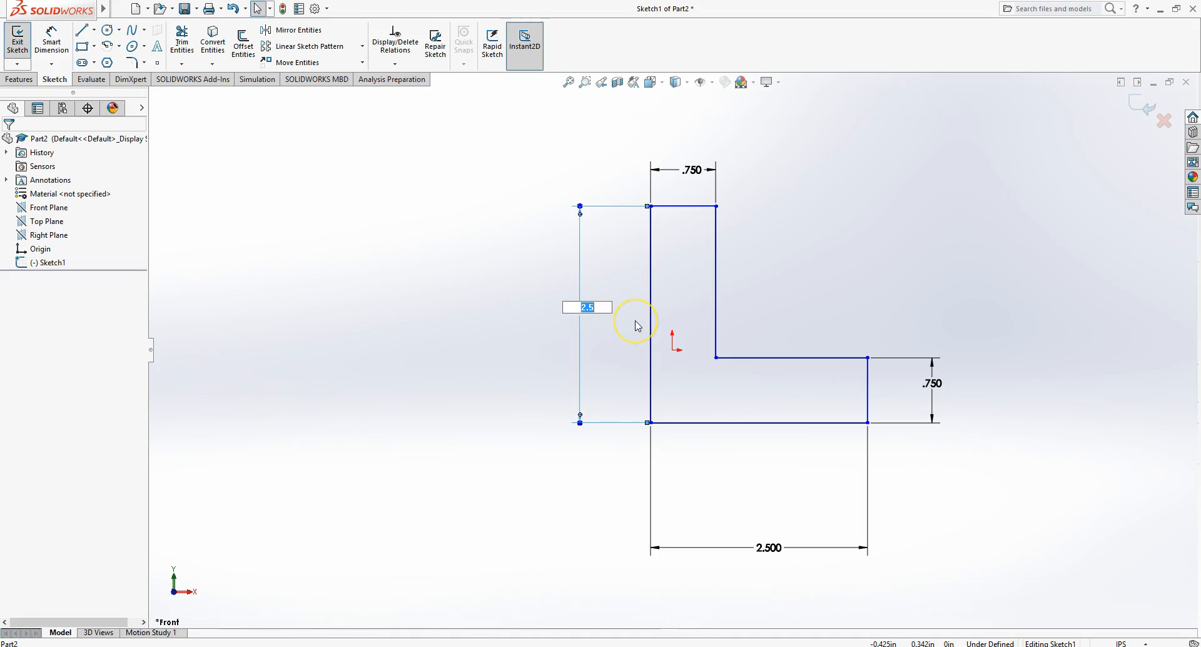
type("5/2")
left_click(673, 344)
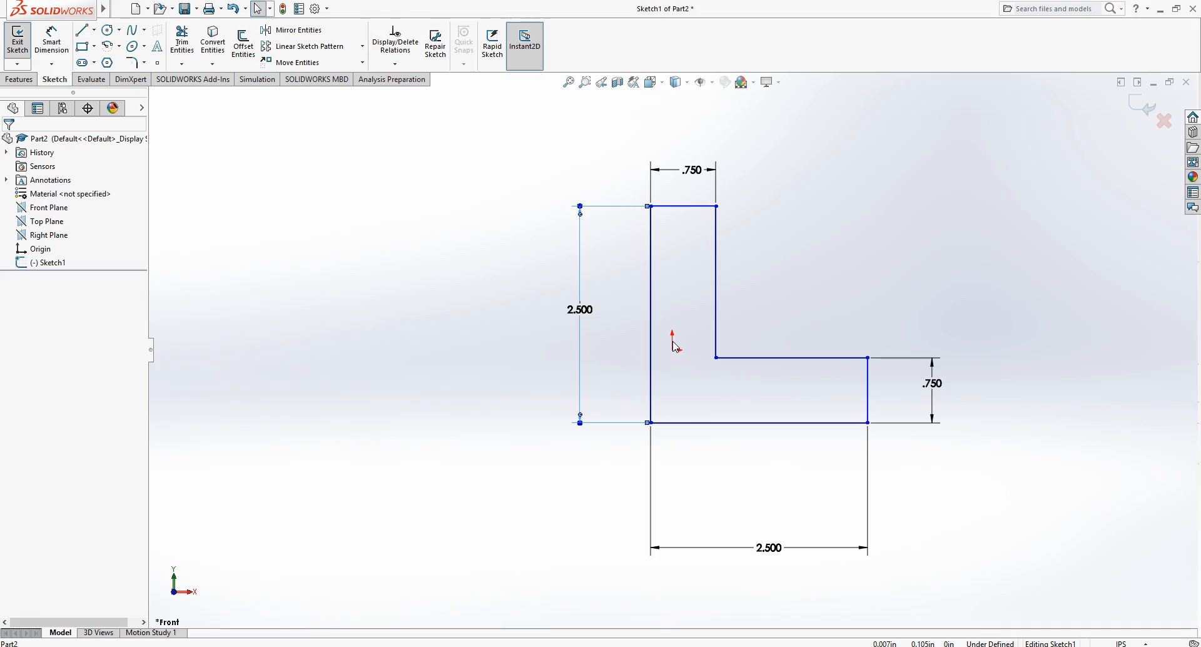
left_click(676, 343)
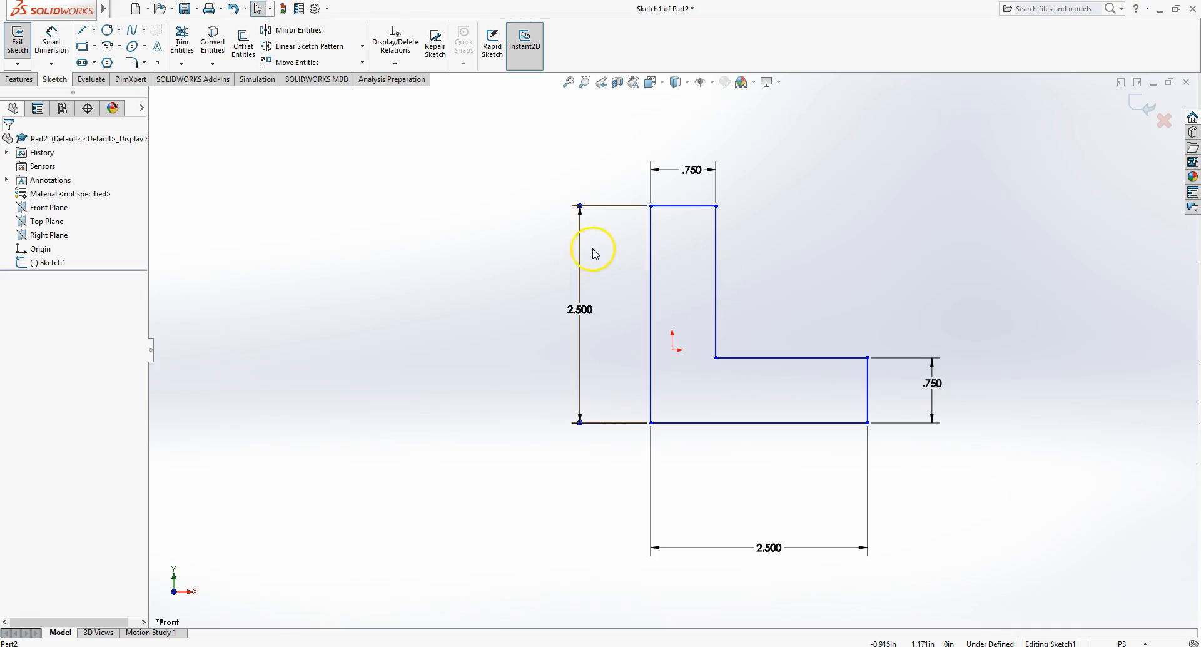
- Exit the sketch, keeping the changes
right_click(423, 330)
left_click(246, 287)
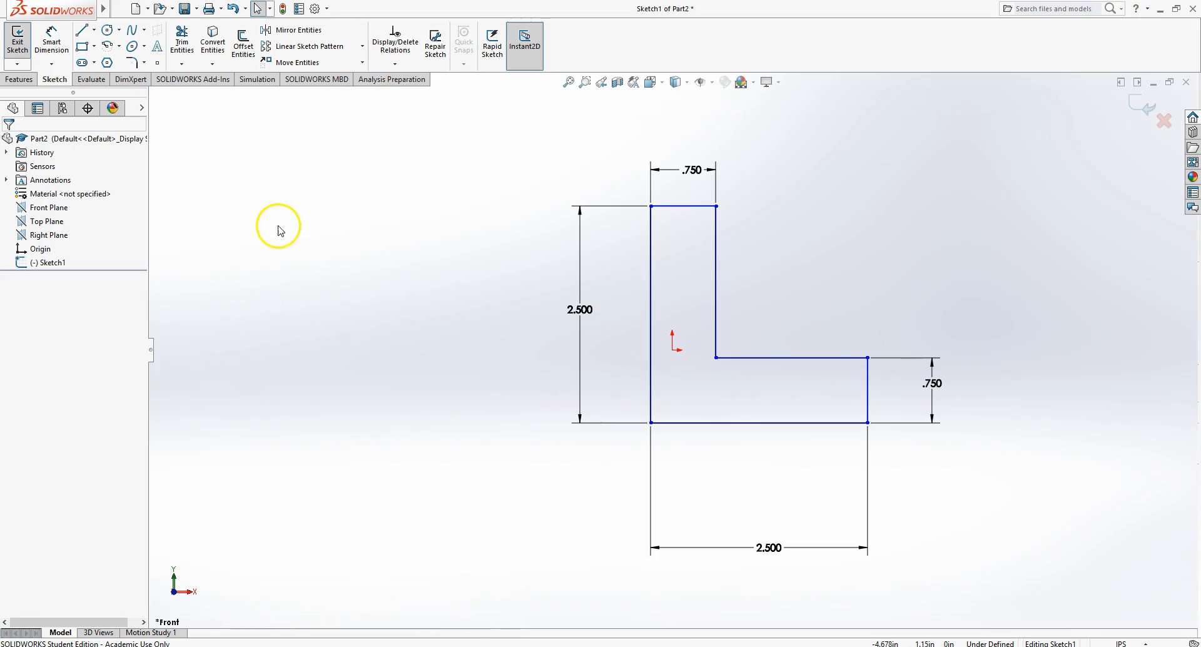
left_click(18, 43)
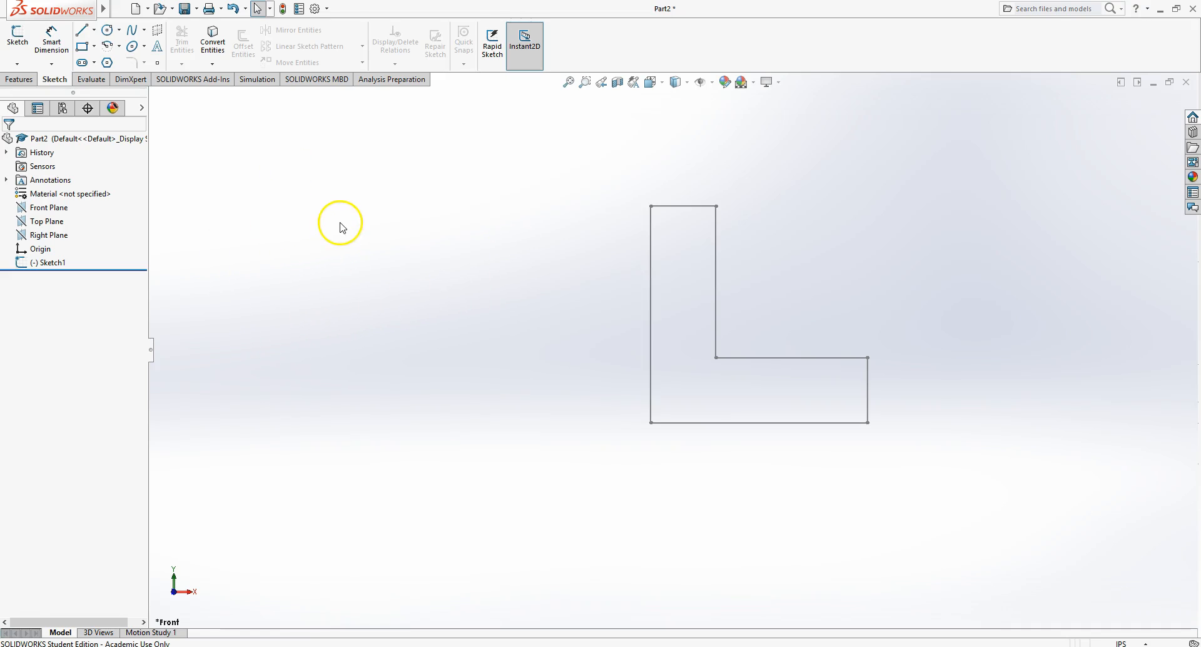
- Start an Extruded Boss/Base from the L-shaped sketch and set its depth to 2.5 in
left_click(17, 80)
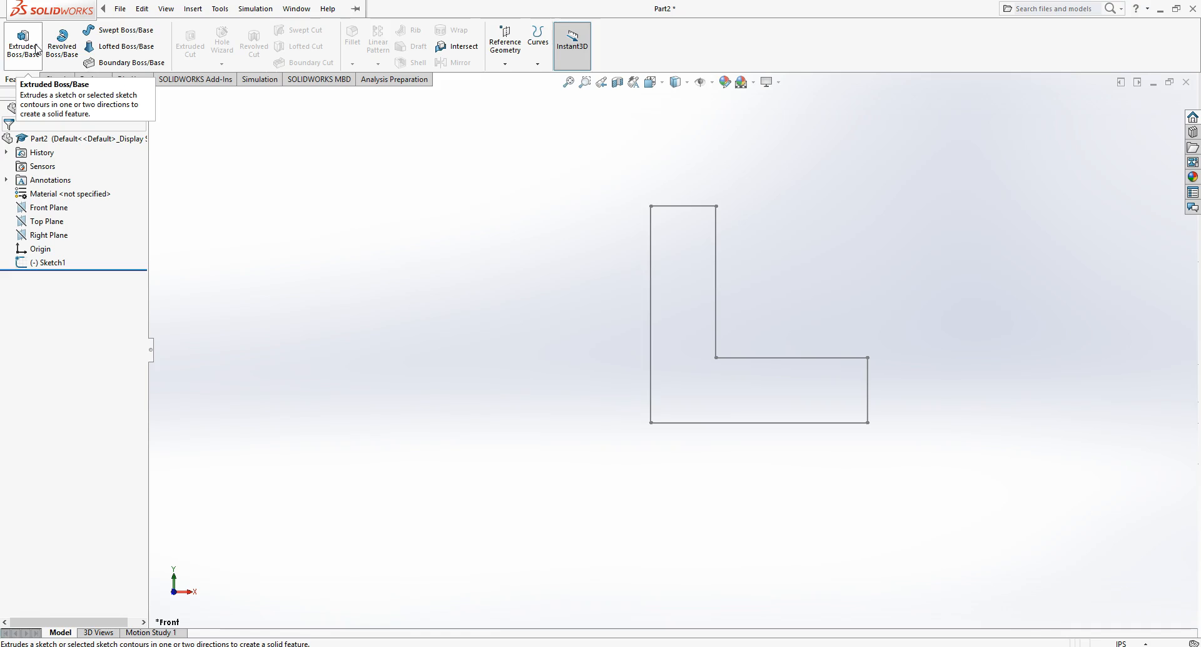
left_click(23, 44)
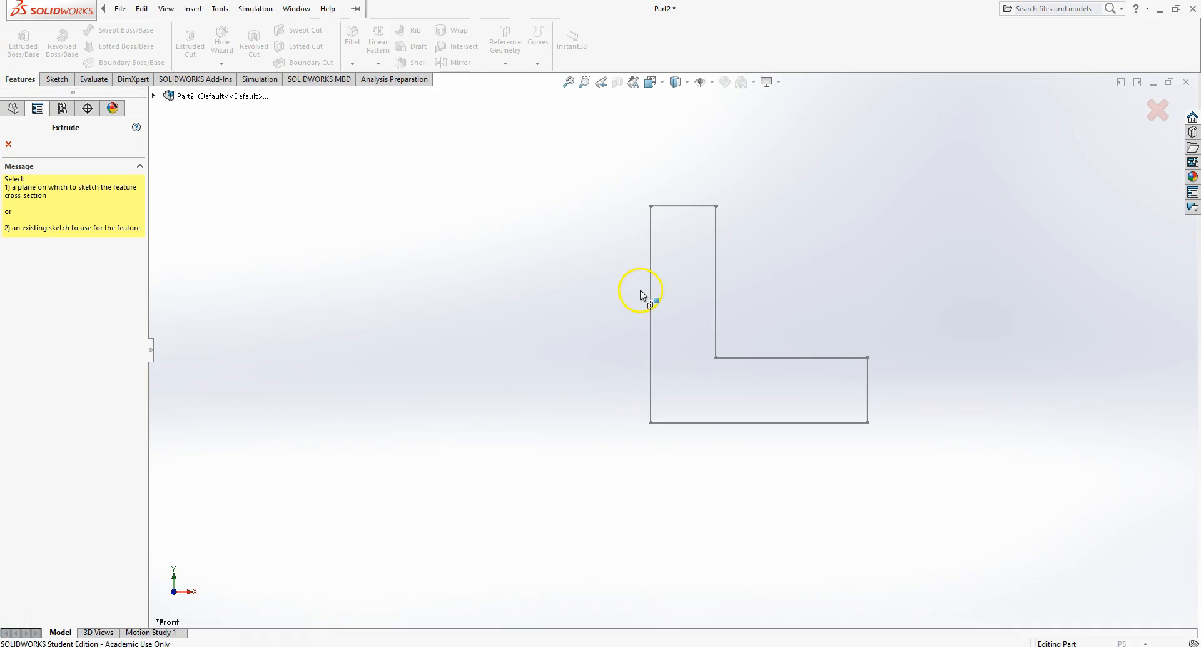
left_click(713, 292)
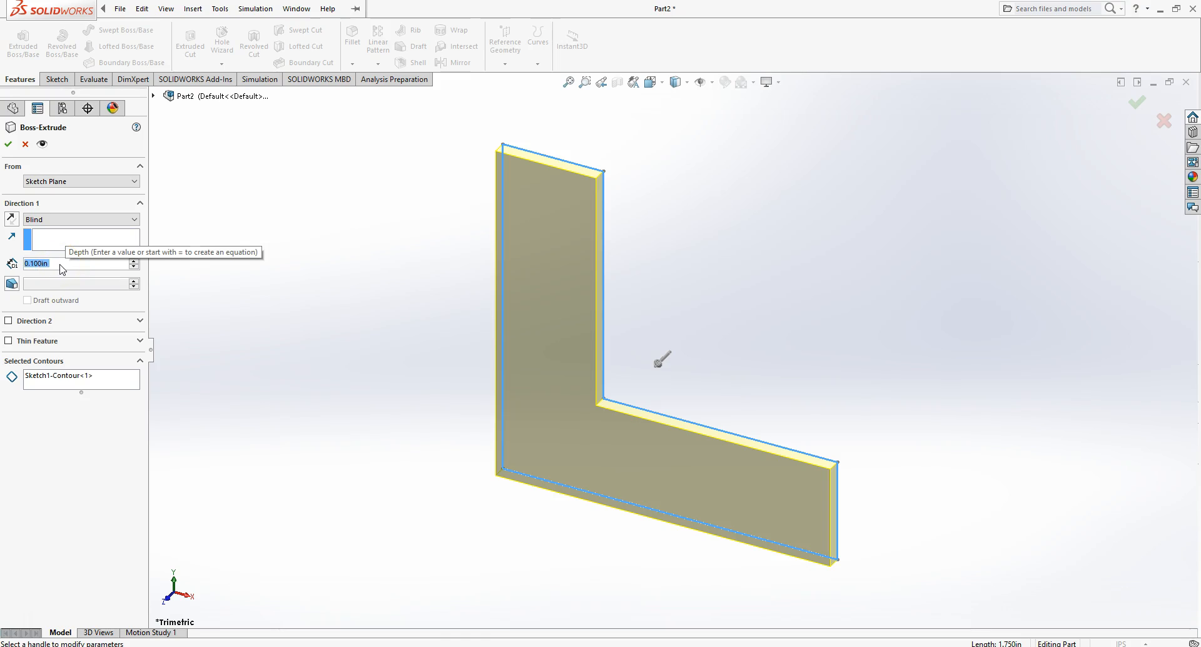
type("2.5")
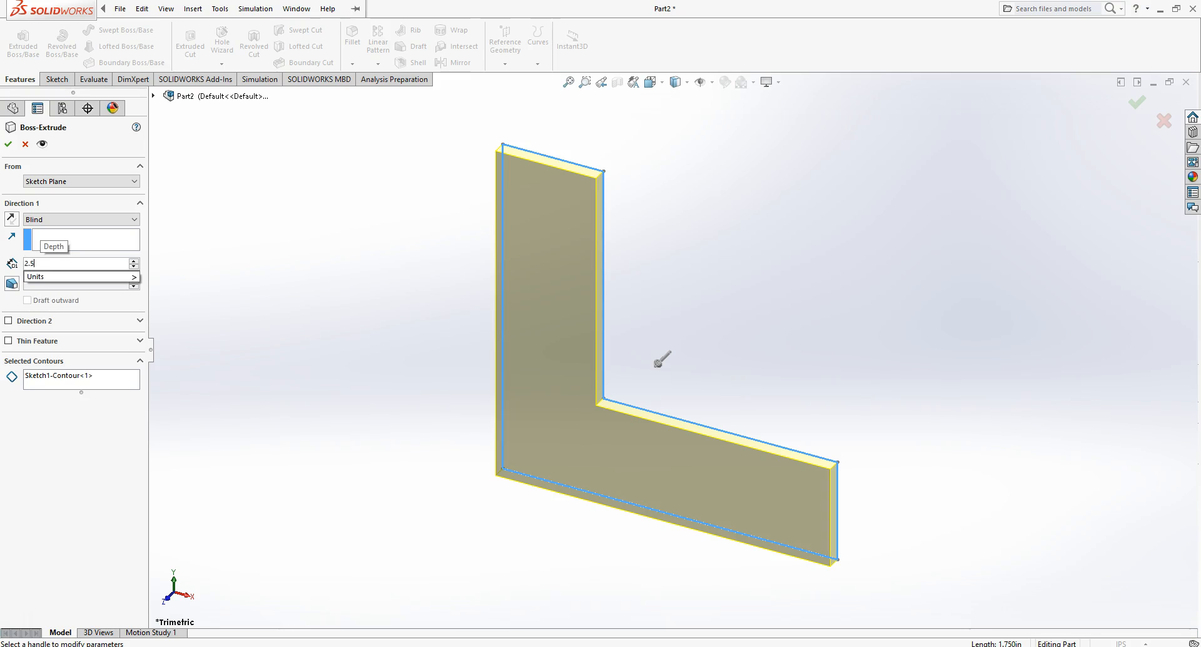
mouse_move(89, 276)
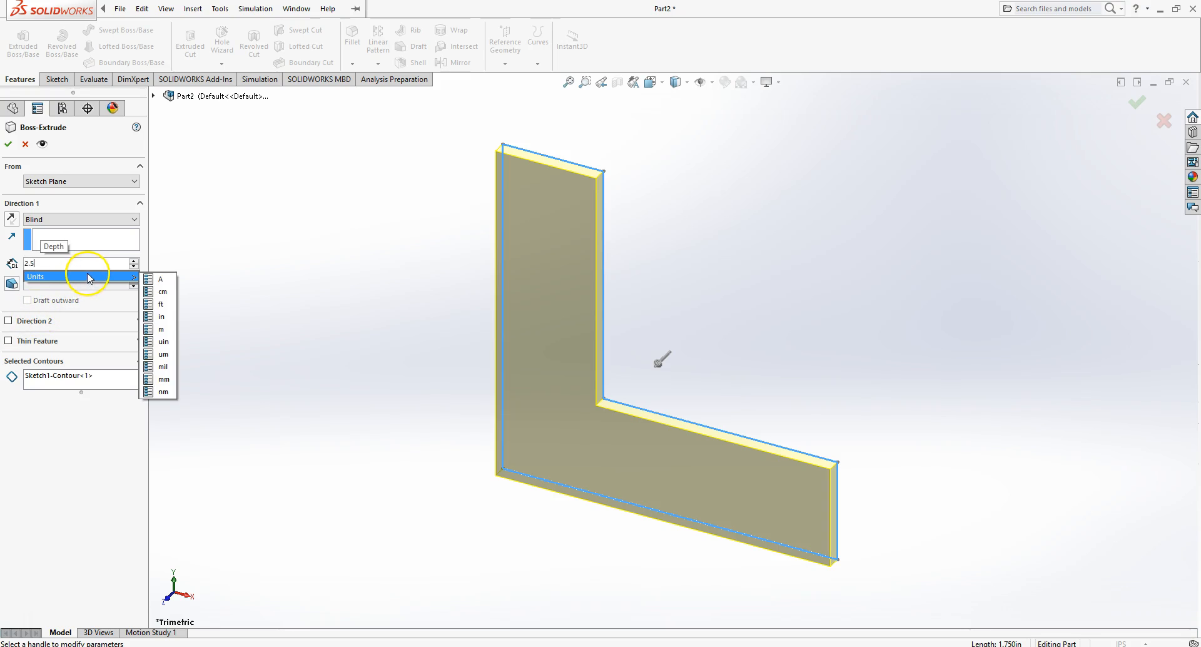
key("Return")
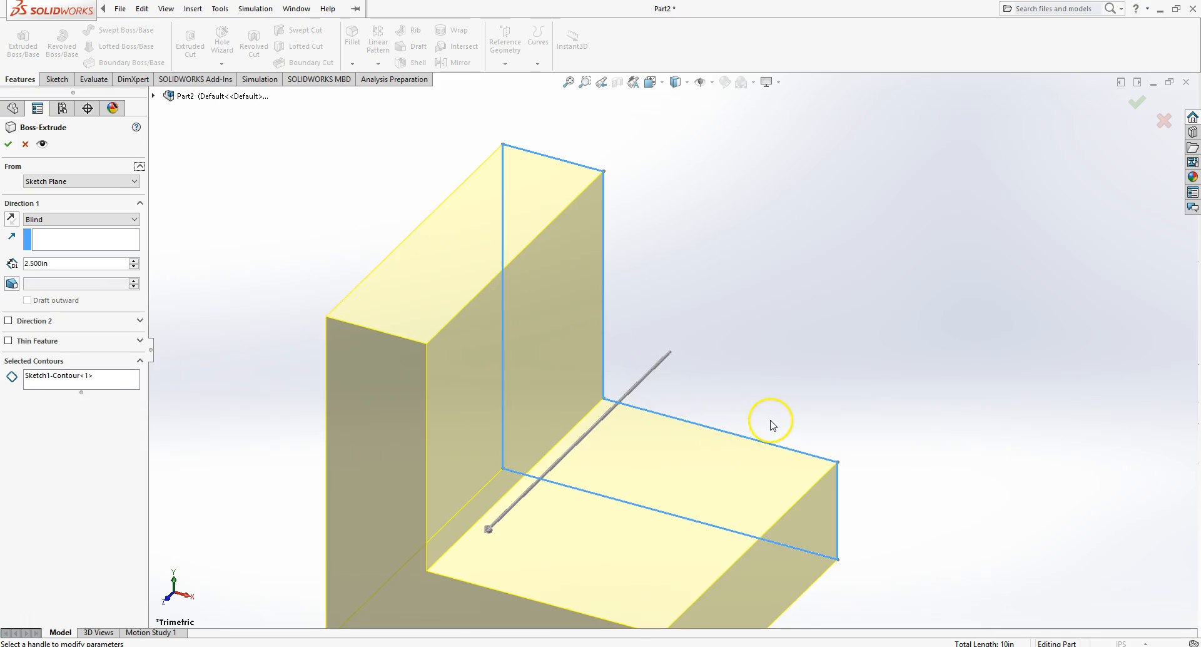
- Reverse the extrusion direction, keep the Blind end condition, and confirm the boss extrude
scroll(771, 420, "down", 1)
scroll(770, 420, "up", 1)
scroll(773, 426, "up", 2)
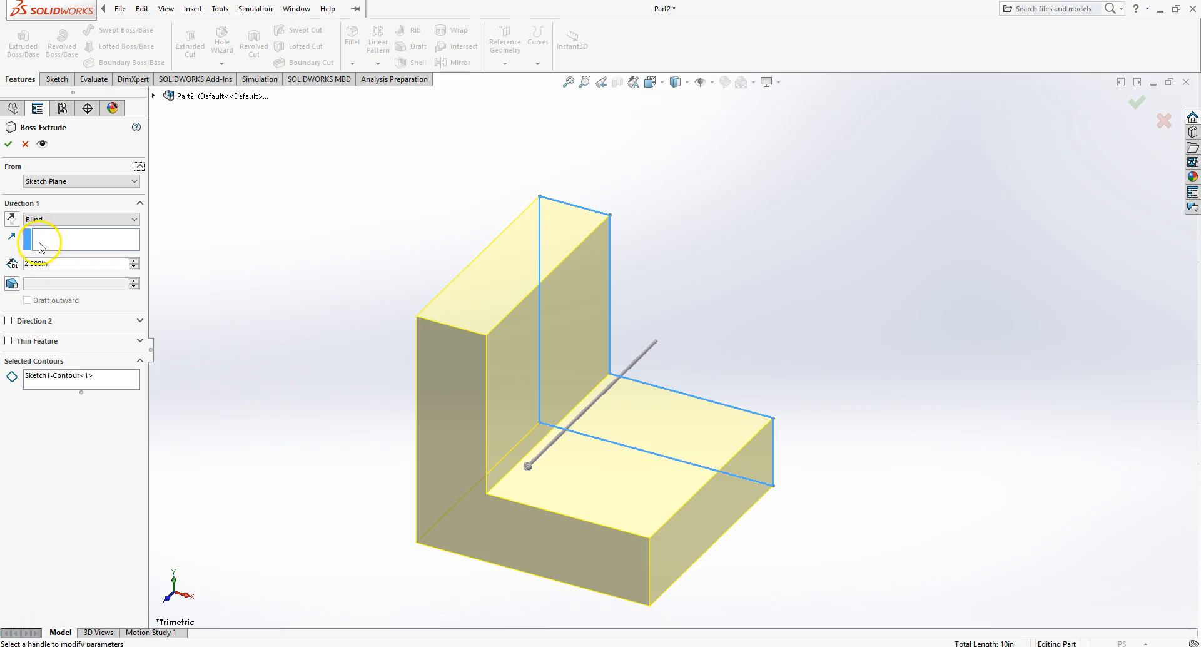
left_click(12, 219)
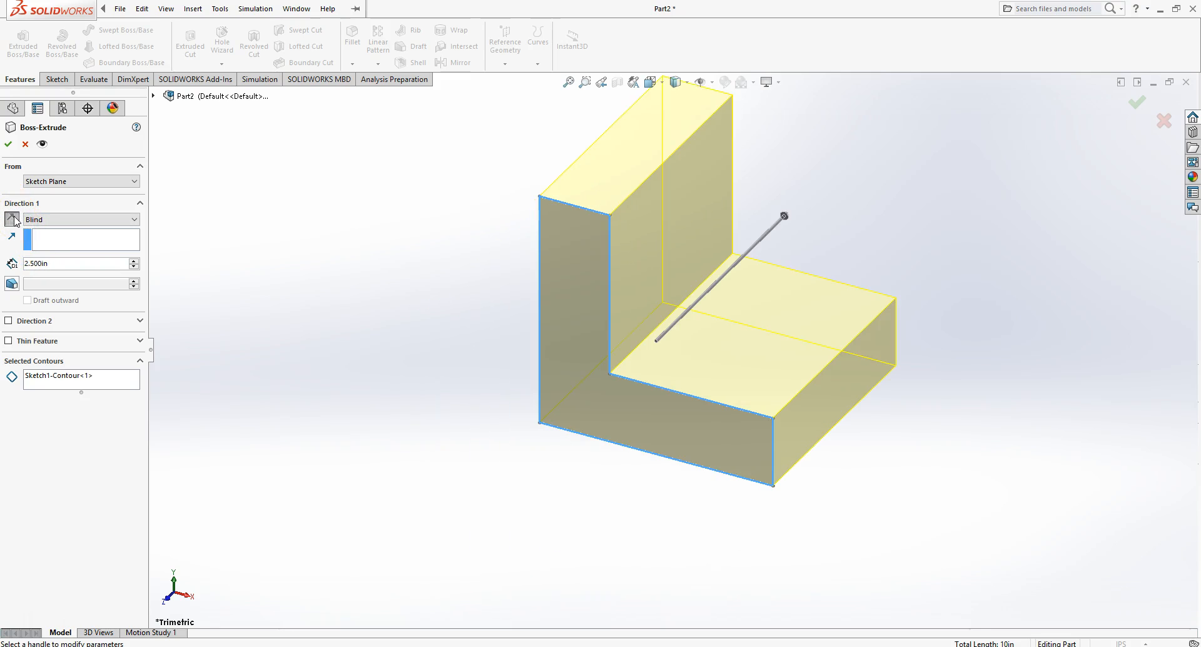
left_click(12, 219)
left_click(13, 219)
left_click(57, 223)
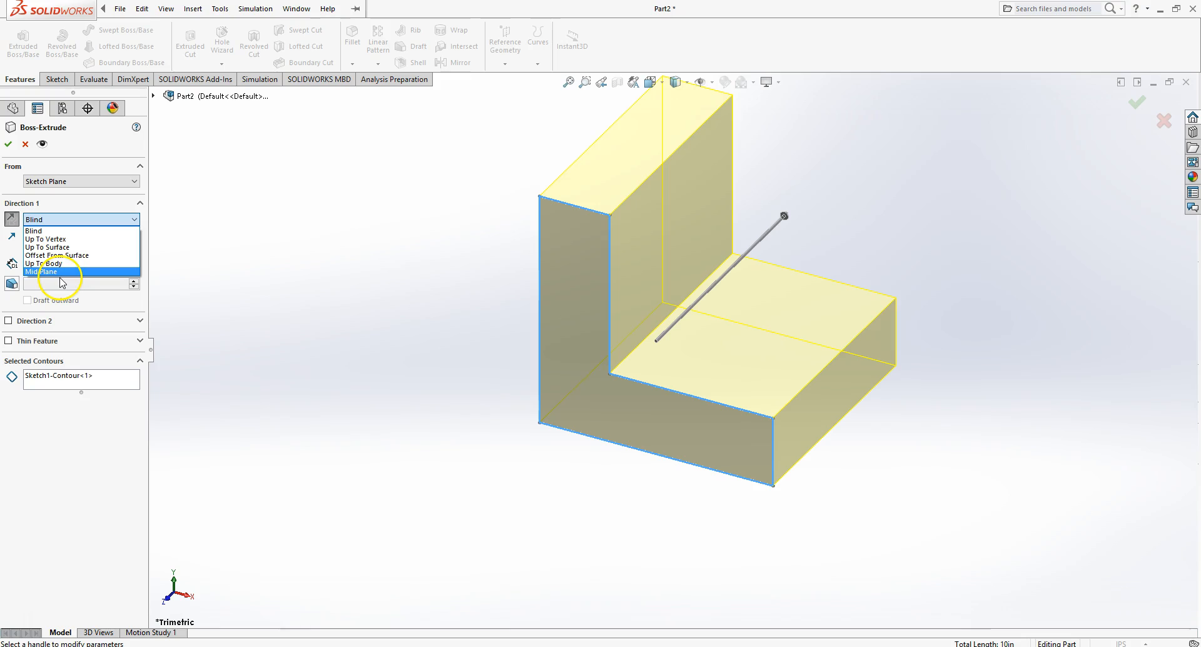
left_click(34, 231)
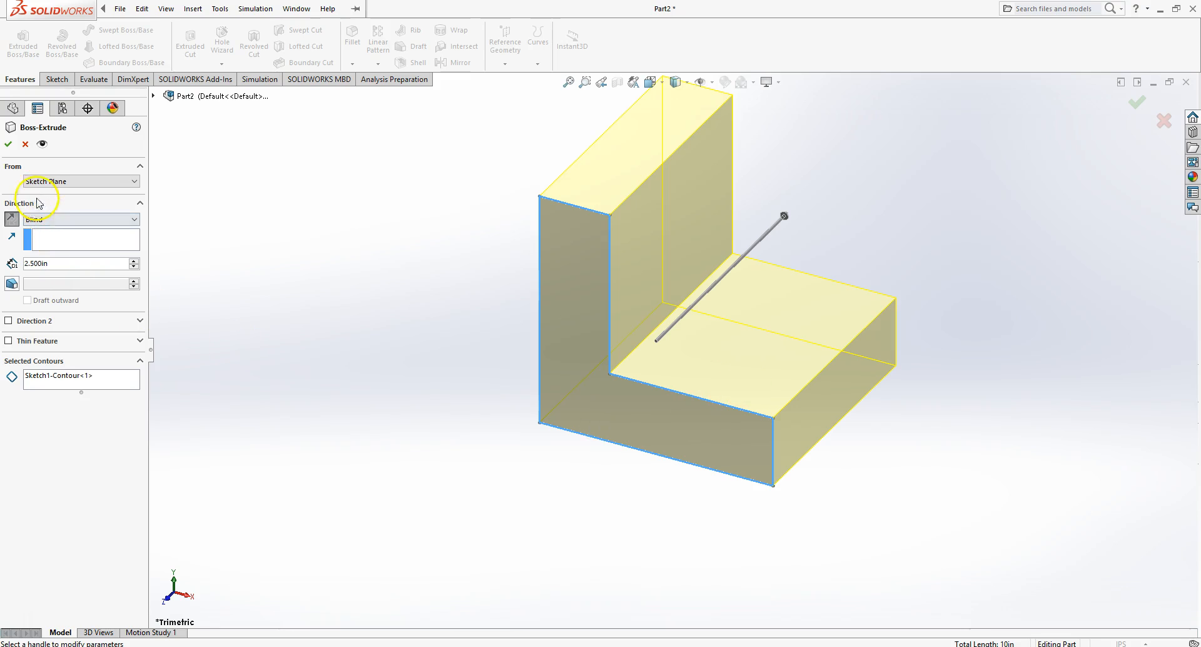
left_click(9, 145)
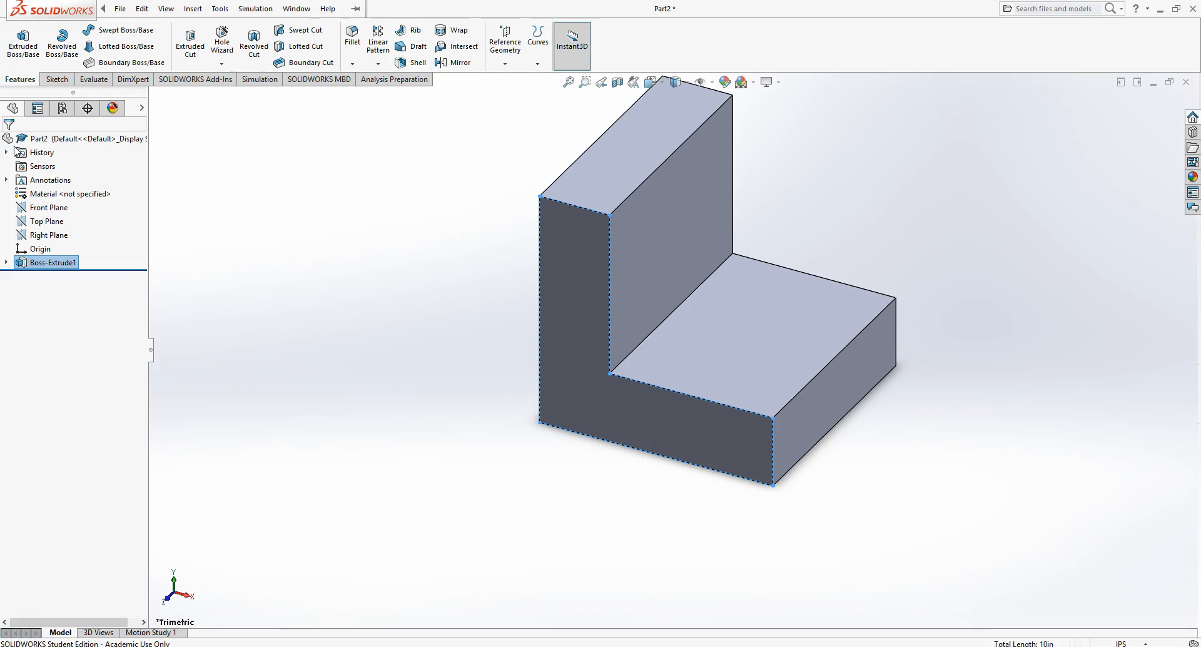
- Switch the model view to the Isometric orientation
left_click(449, 439)
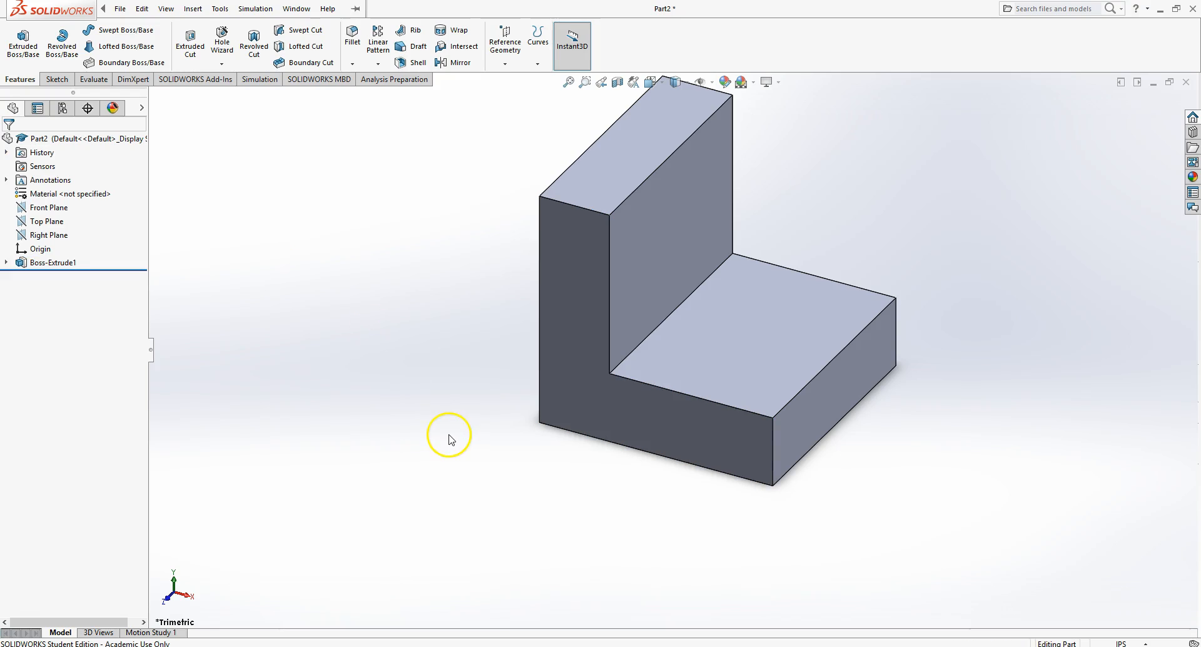
left_click(493, 437)
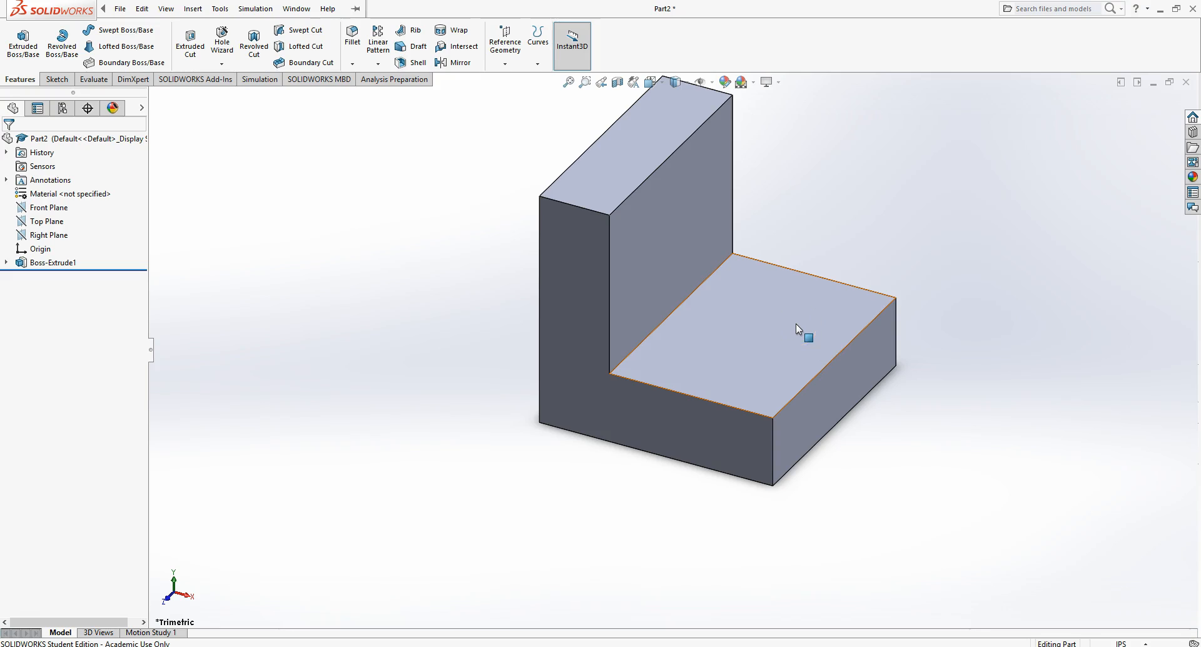
left_click(660, 86)
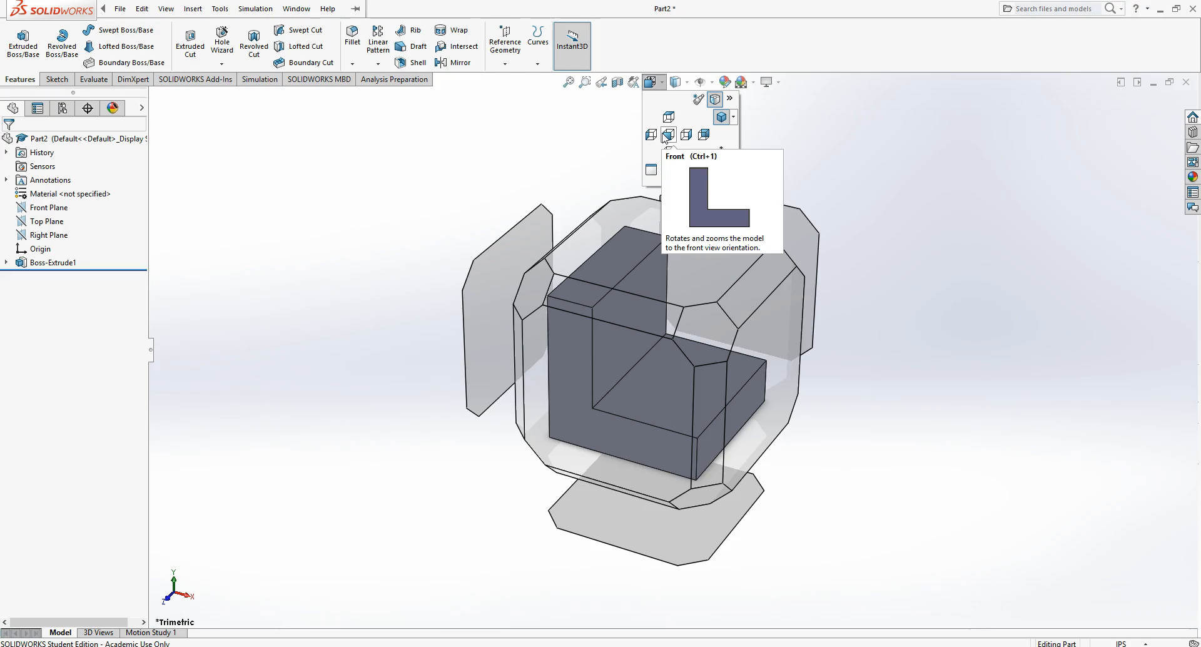
left_click(687, 135)
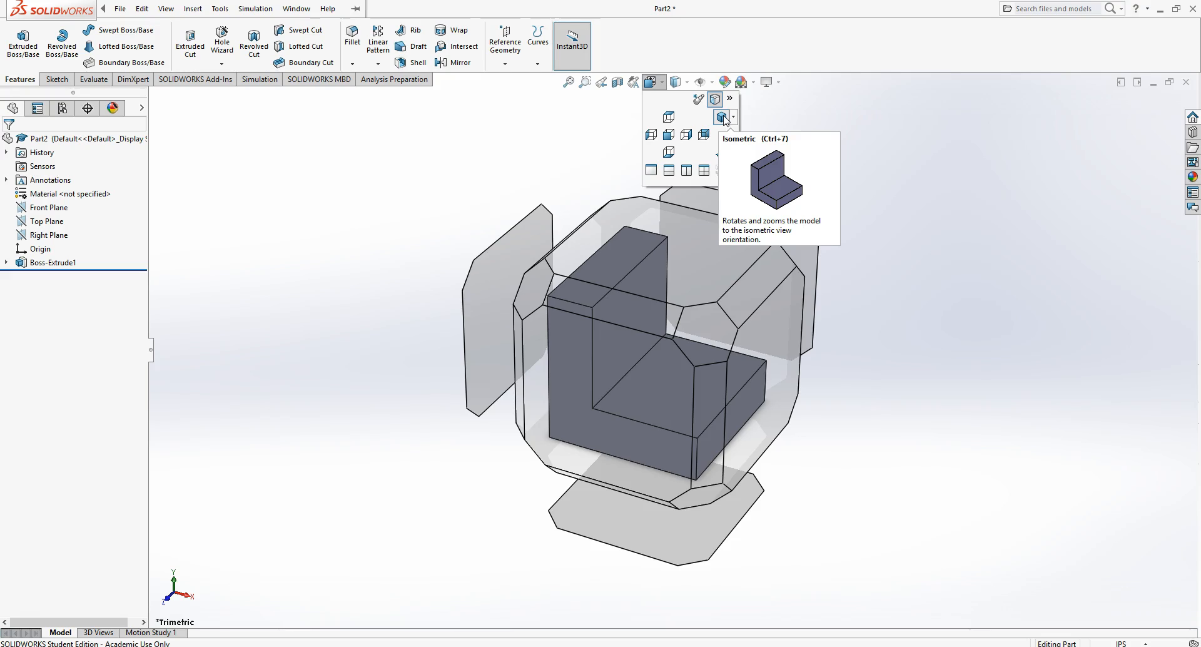
left_click(723, 118)
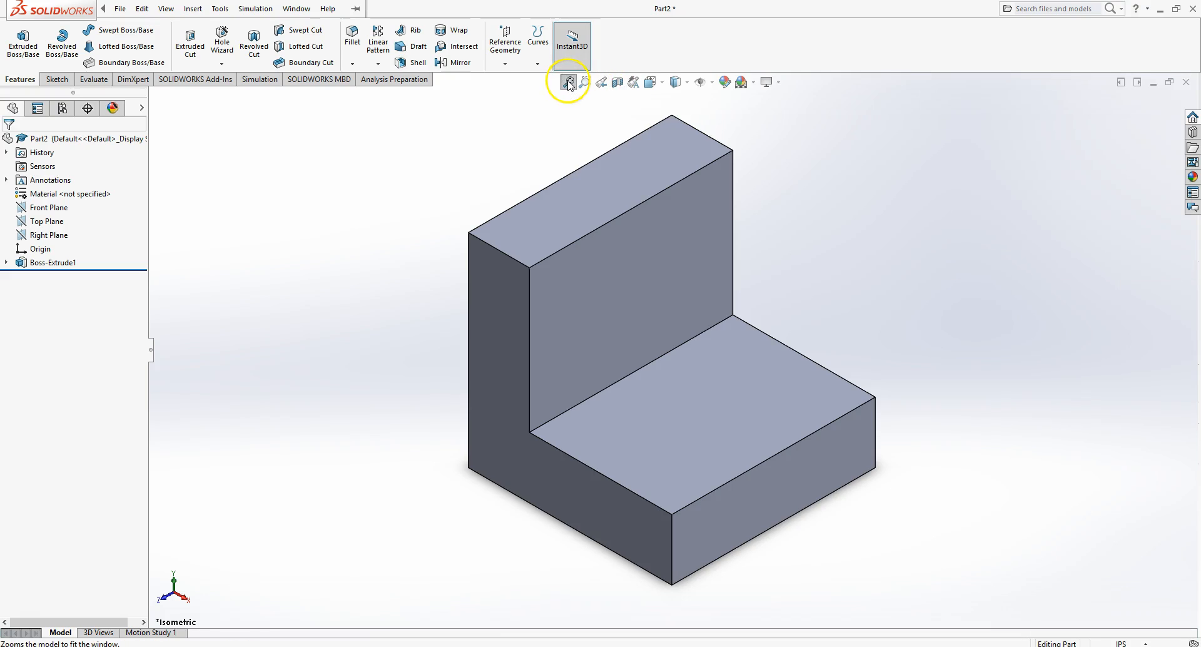
- Zoom the view in and out on the part, then fit the whole part to the window
left_click(646, 319)
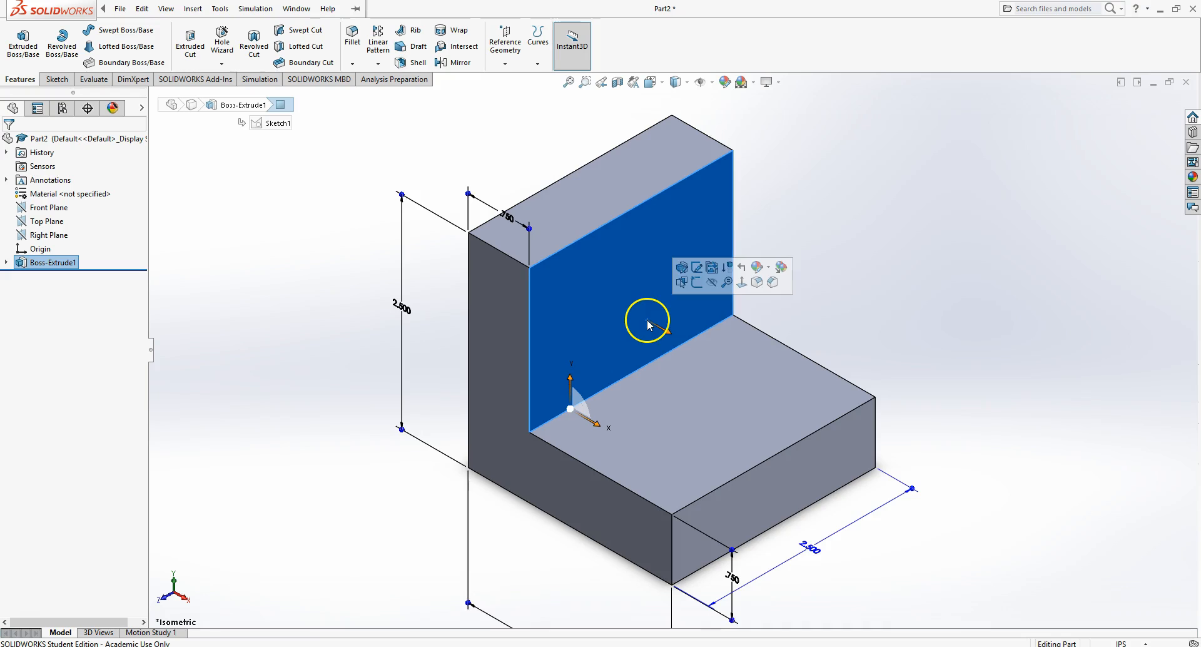
left_click(874, 250)
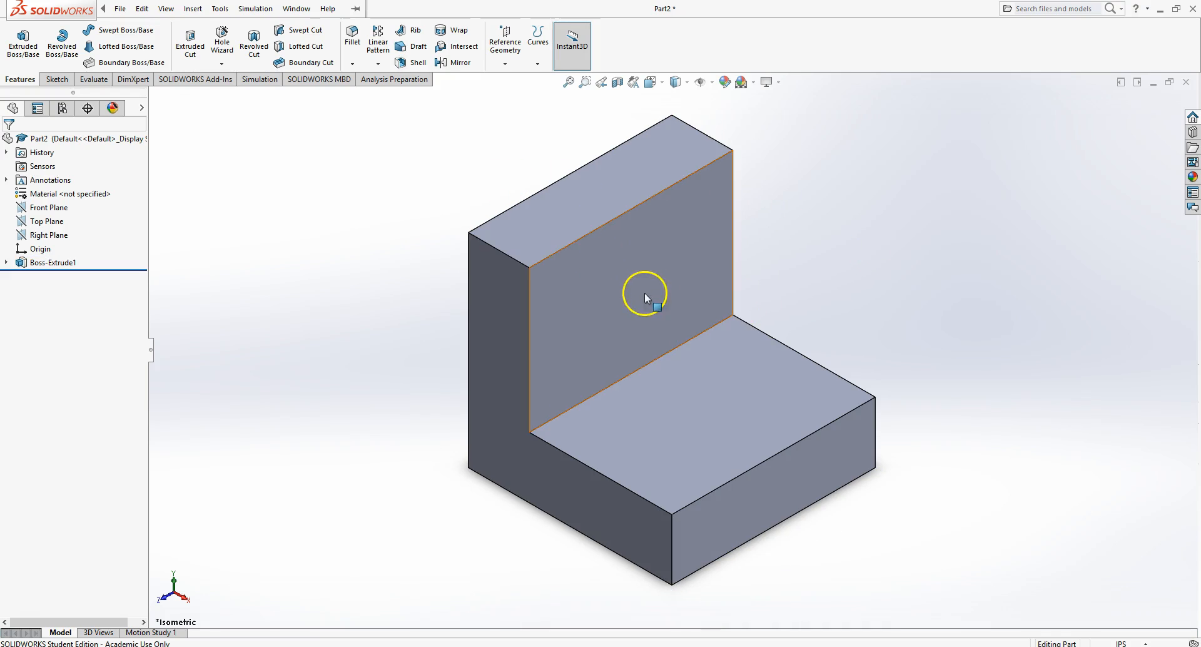
scroll(785, 333, "up", 6)
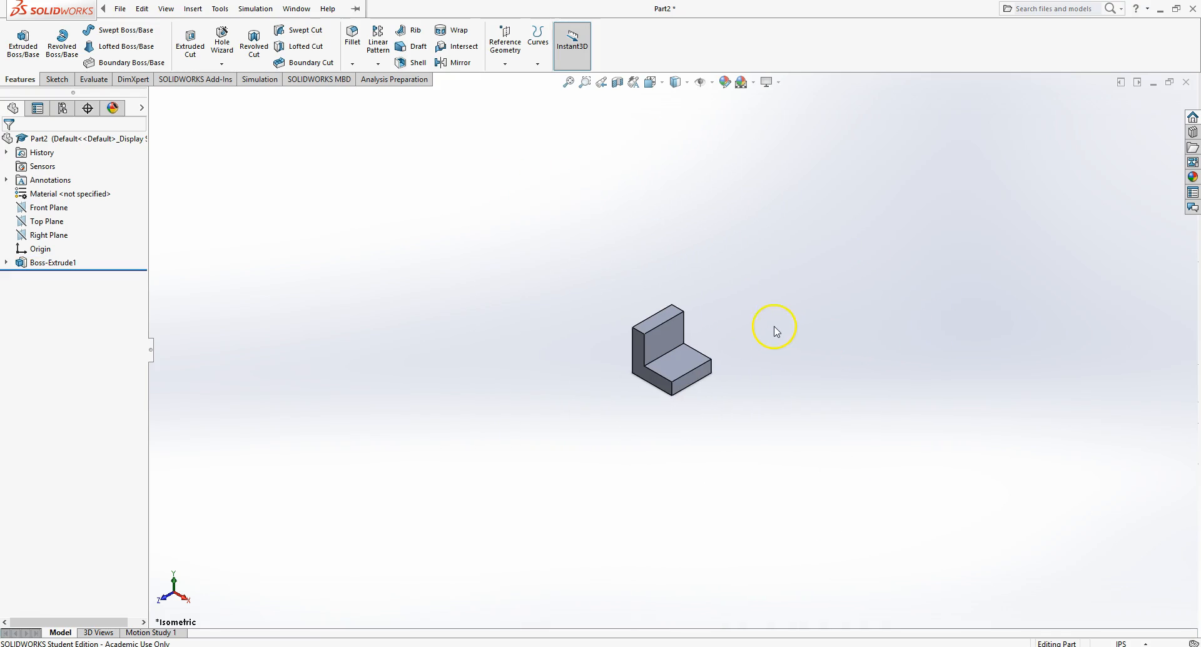
left_click(568, 82)
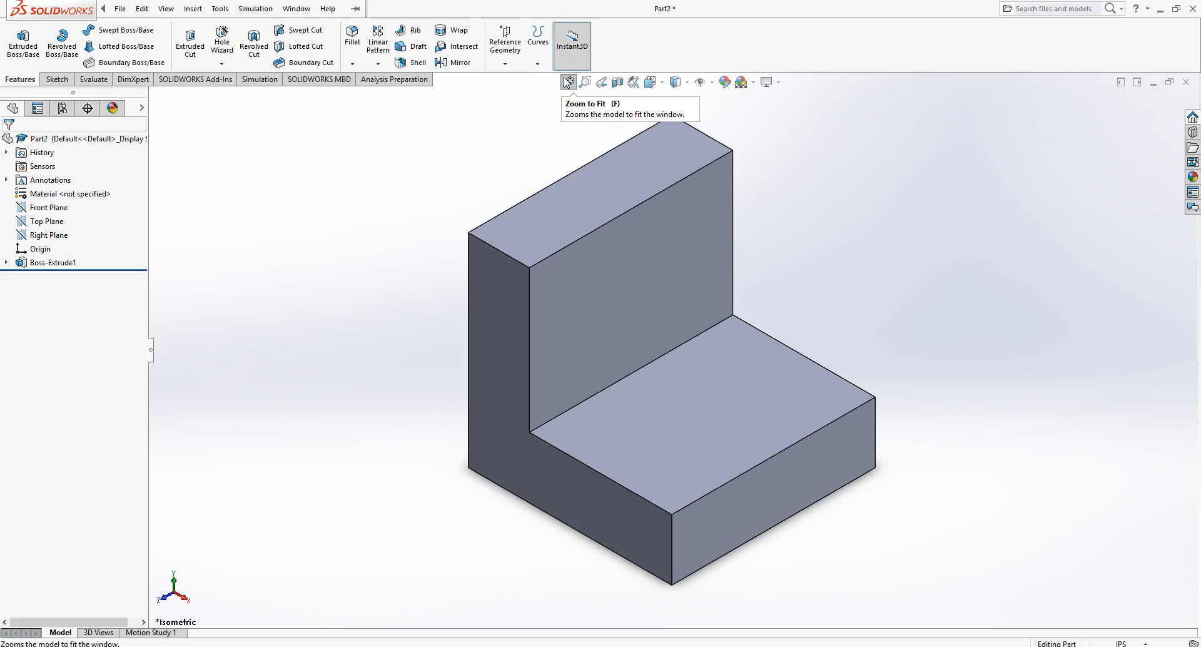
scroll(648, 288, "down", 8)
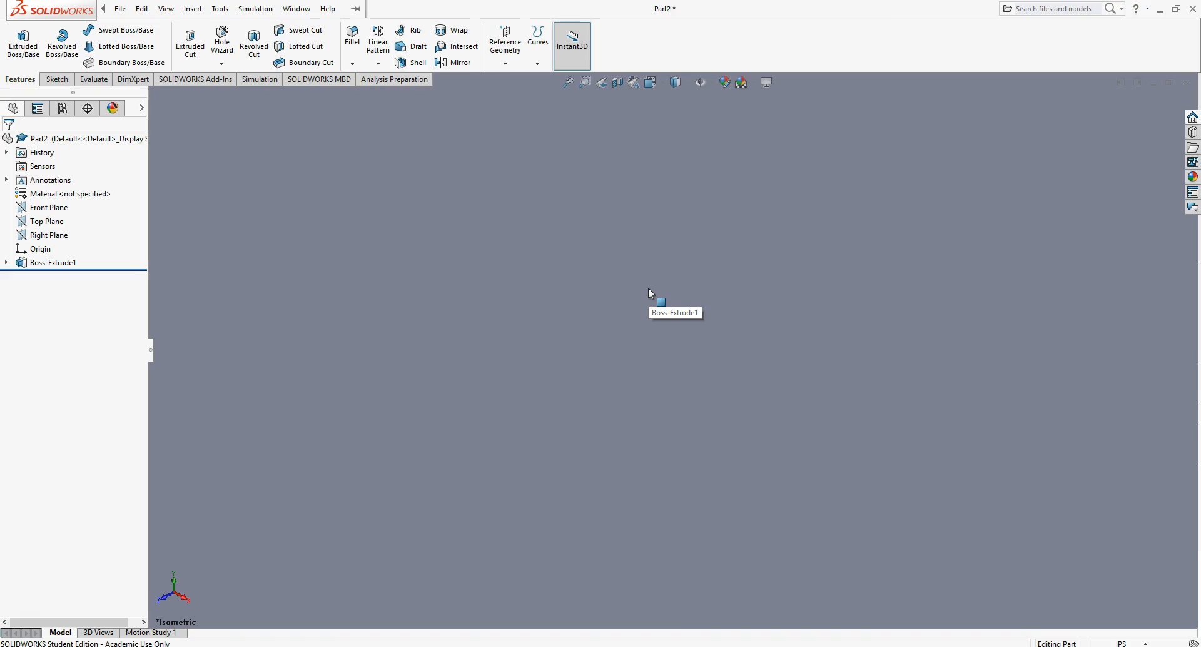
key("f")
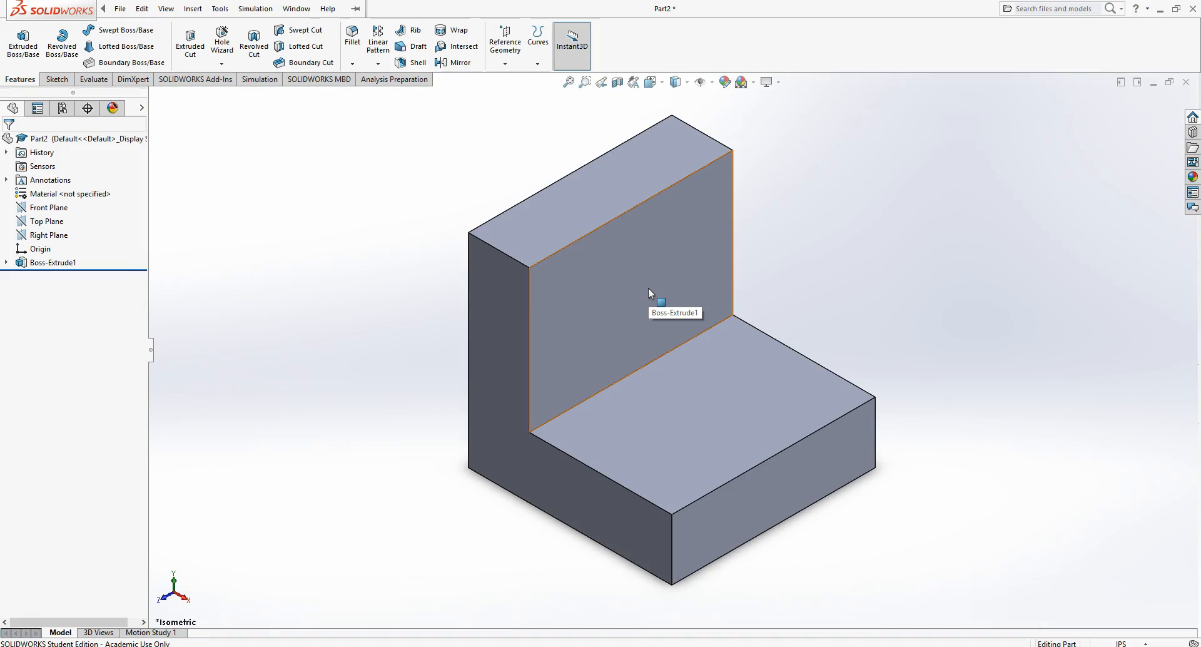
- Zoom into a boxed area around the upright wall, then go back to the previous view
left_click(586, 82)
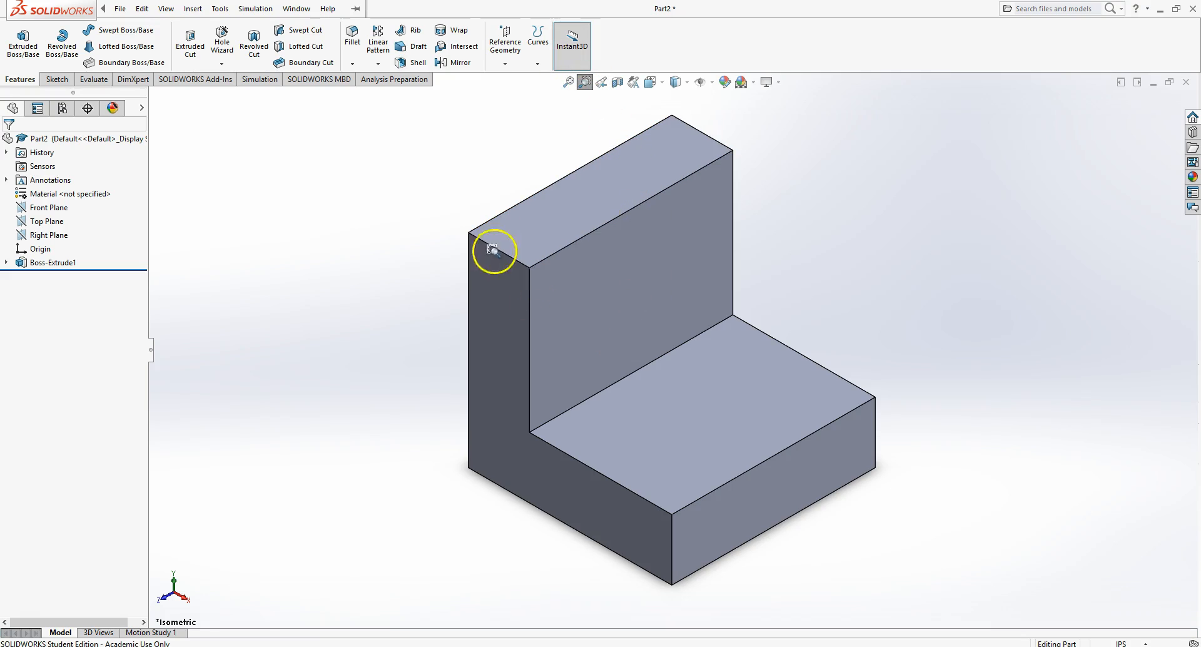
left_click_drag(396, 125, 842, 409)
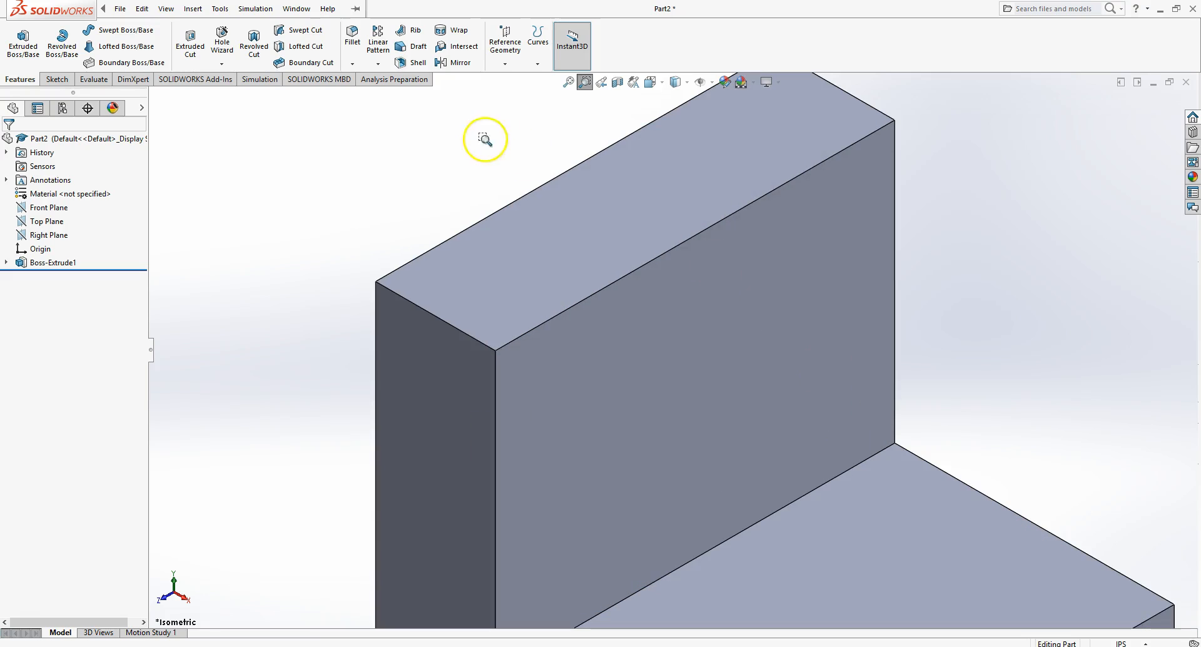
right_click(455, 126)
left_click(486, 135)
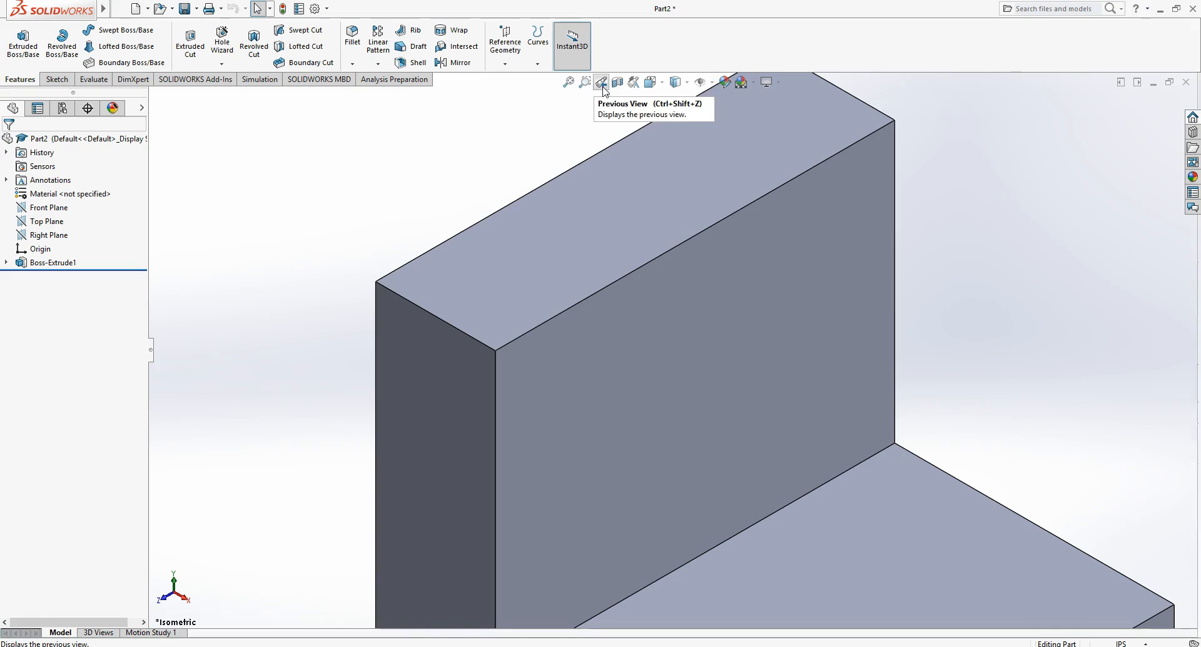
left_click(601, 86)
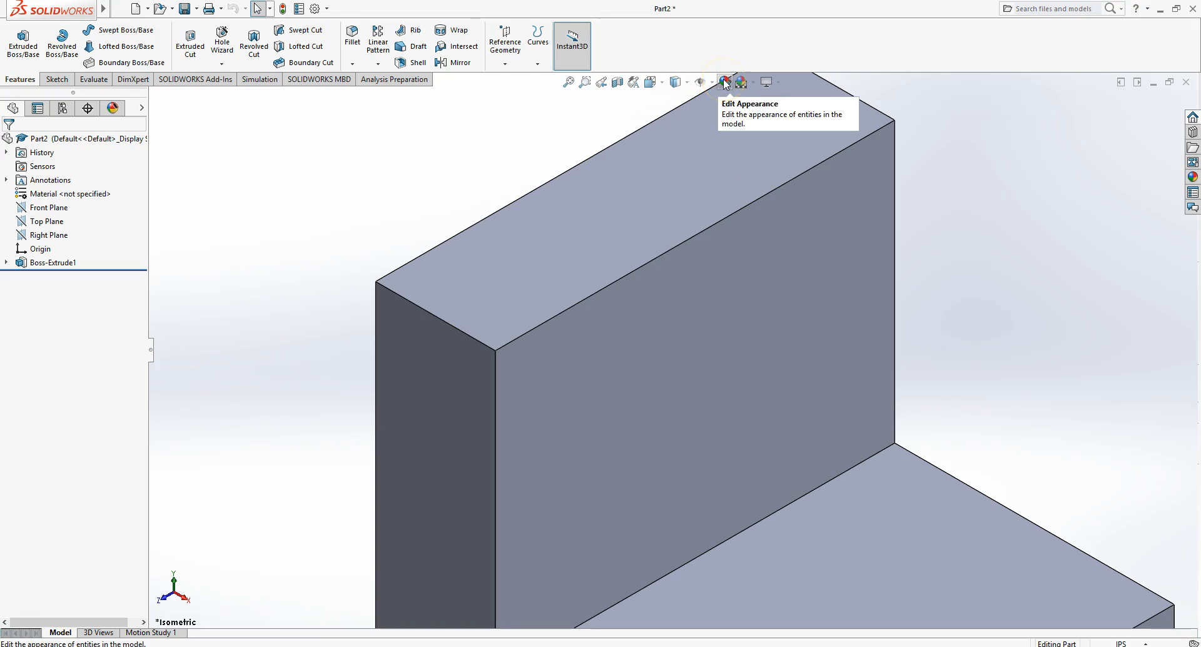
- Toggle the perspective display on and off while zooming in and out on the part
left_click(770, 82)
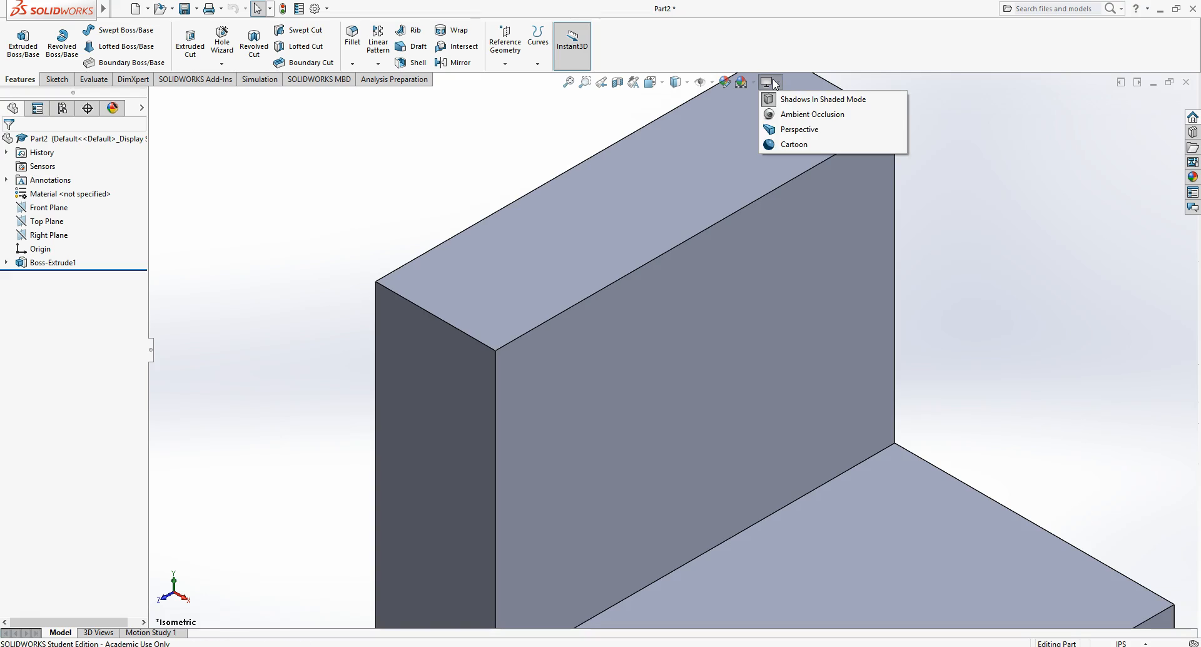
left_click(785, 129)
scroll(745, 289, "up", 3)
scroll(744, 289, "down", 5)
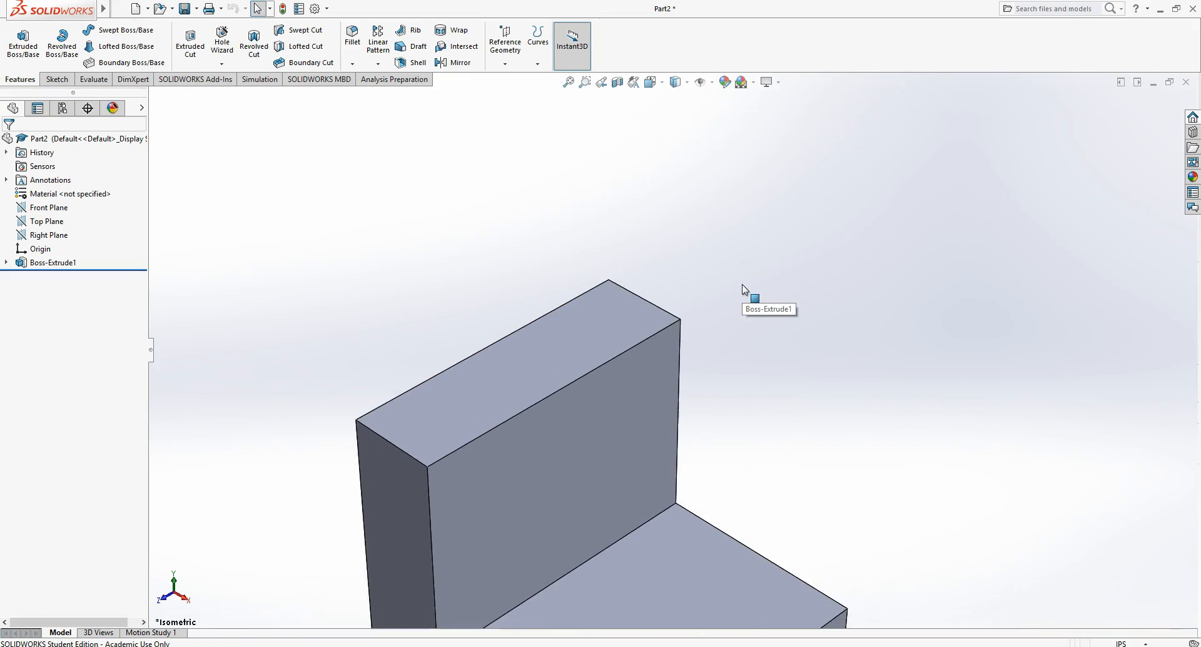
scroll(744, 289, "up", 5)
scroll(745, 289, "down", 6)
scroll(745, 289, "up", 5)
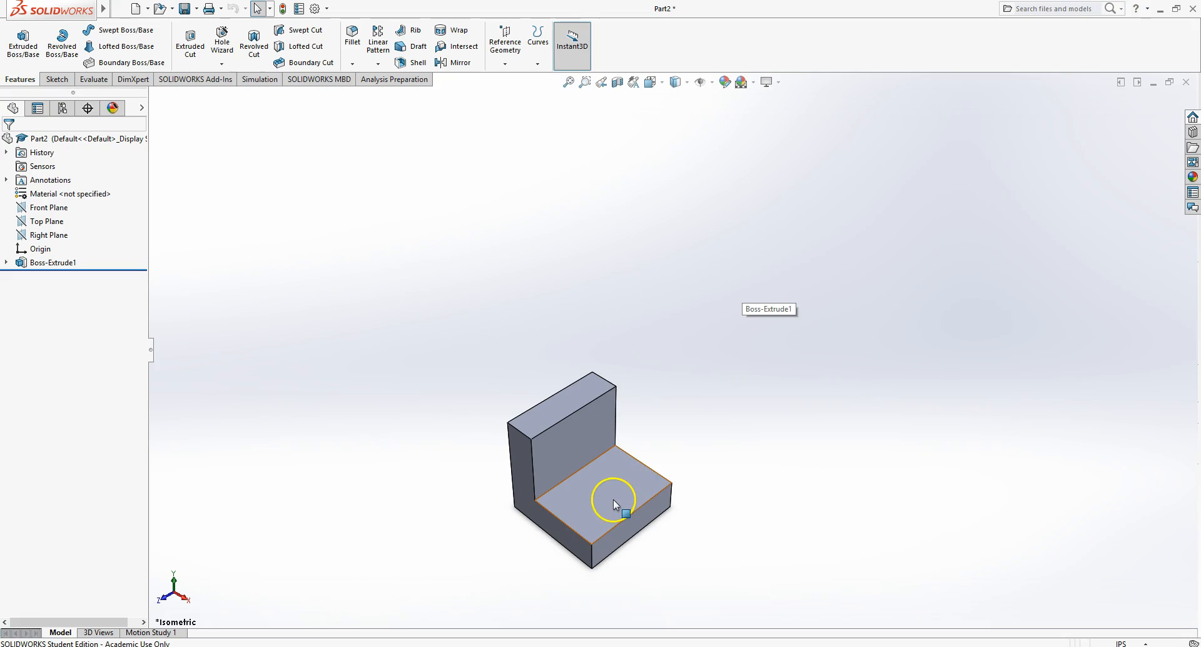
left_click(779, 85)
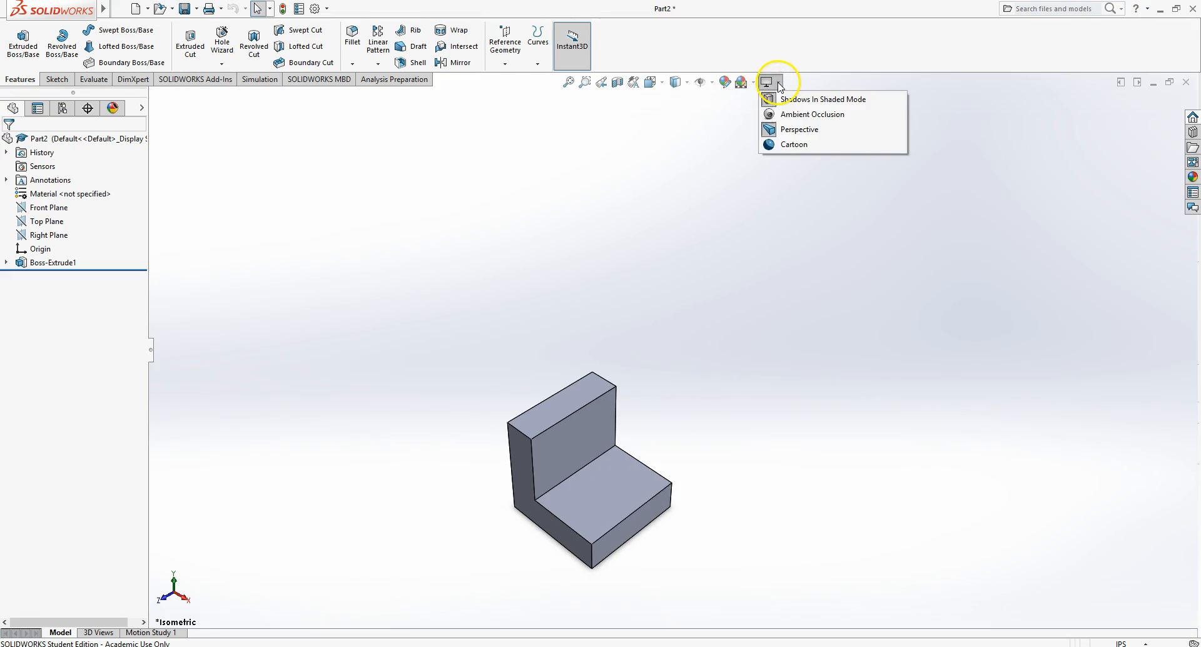
left_click(809, 130)
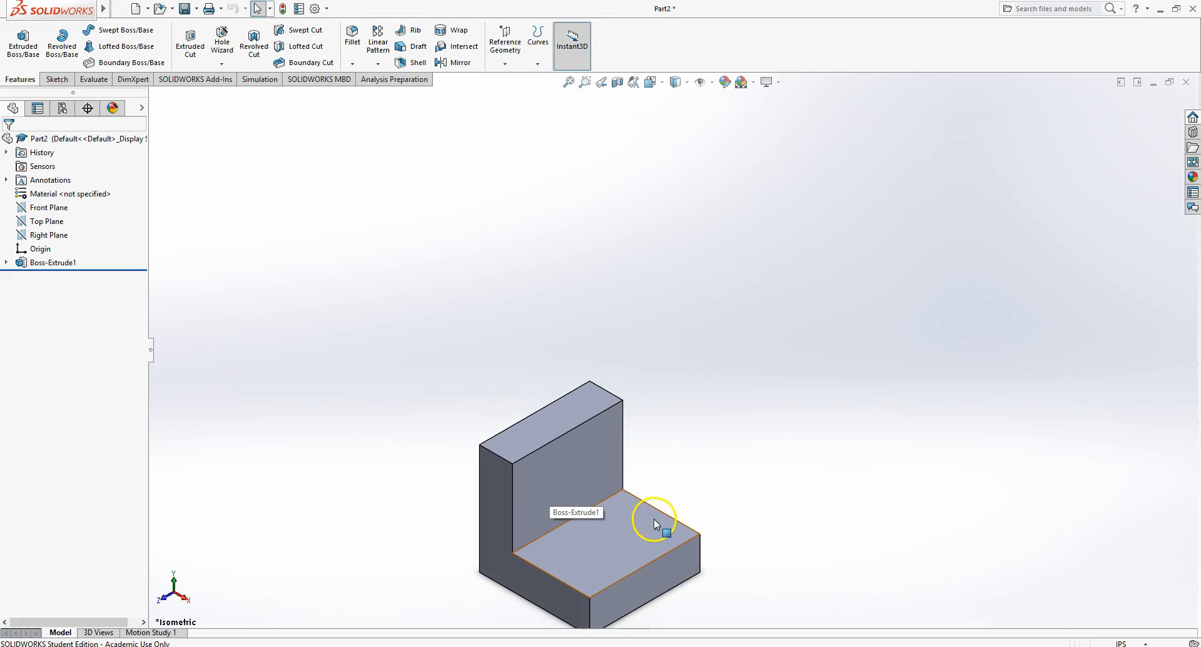
- Rotate, pan and zoom the part to examine it from different angles
middle_click_drag(692, 480, 689, 469)
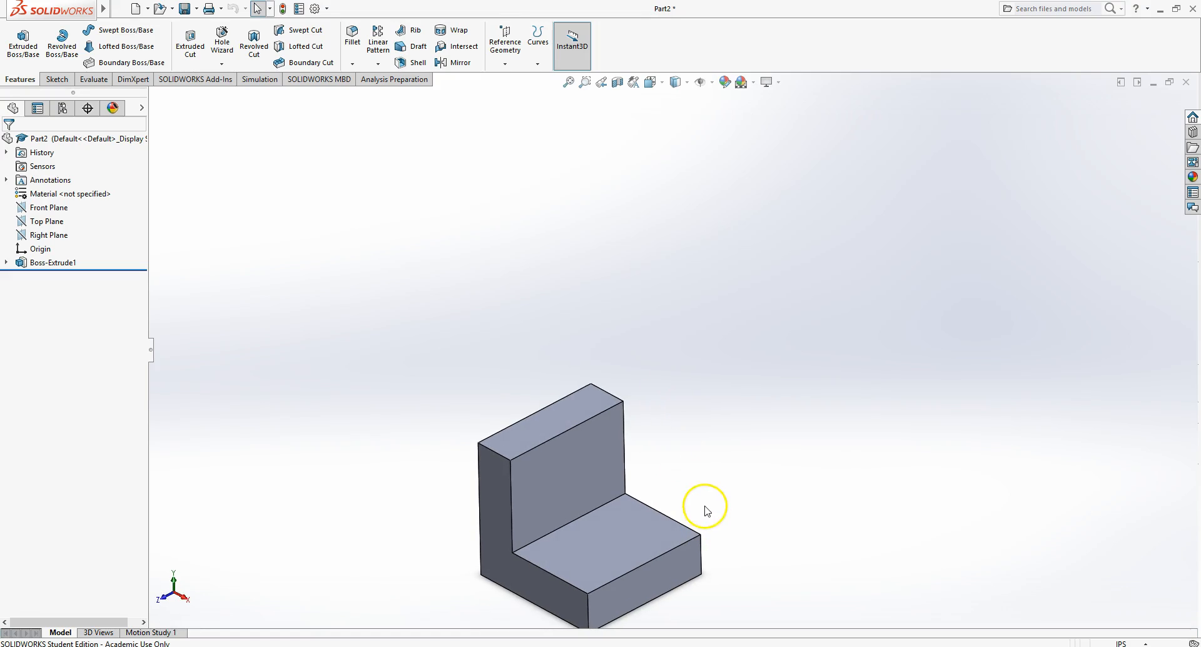
middle_click(699, 495)
middle_click_drag(682, 478, 564, 604)
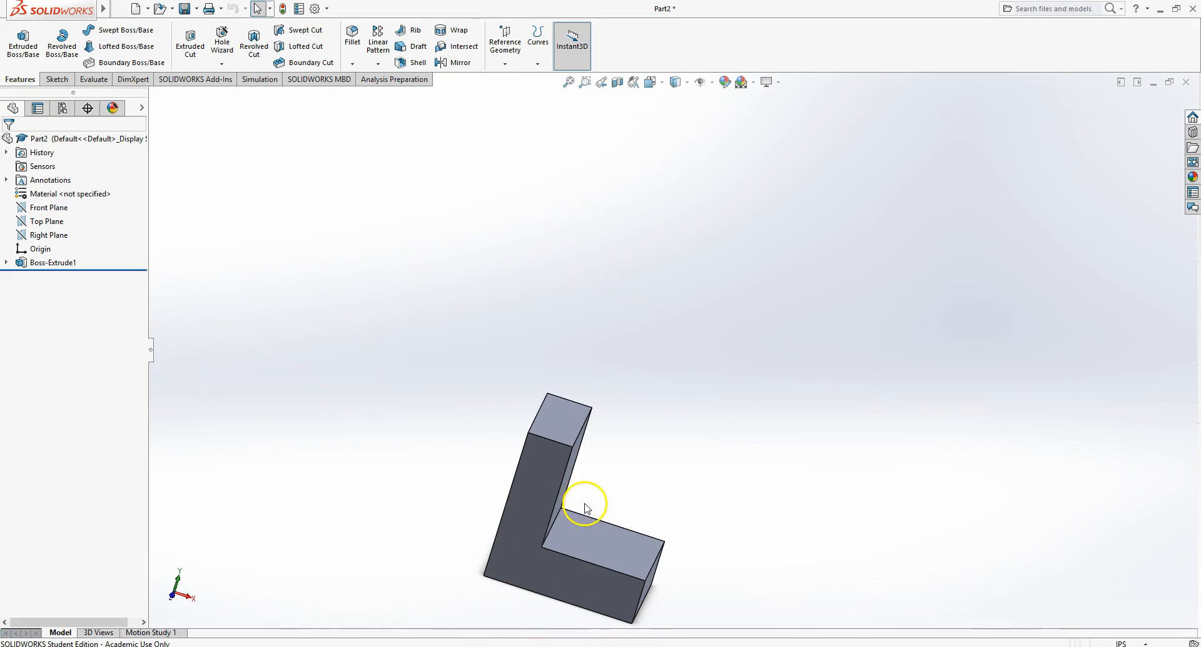
scroll(543, 501, "down", 3)
scroll(543, 501, "up", 5)
middle_click_drag(858, 246, 759, 279)
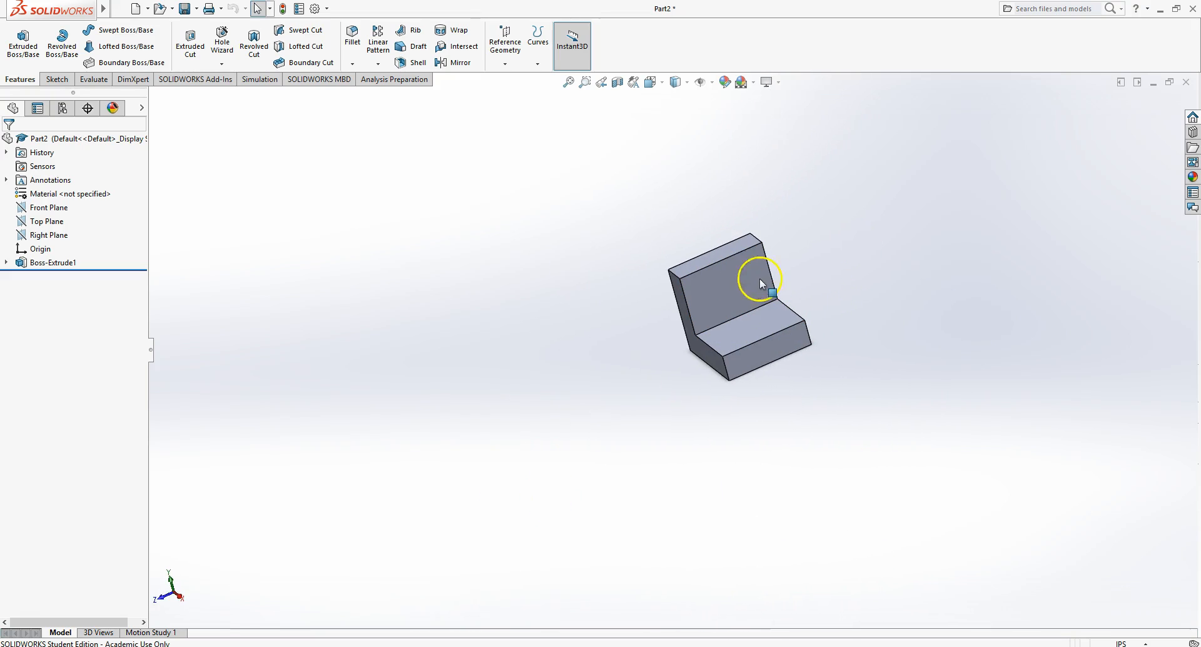
right_click(882, 255)
left_click(837, 216)
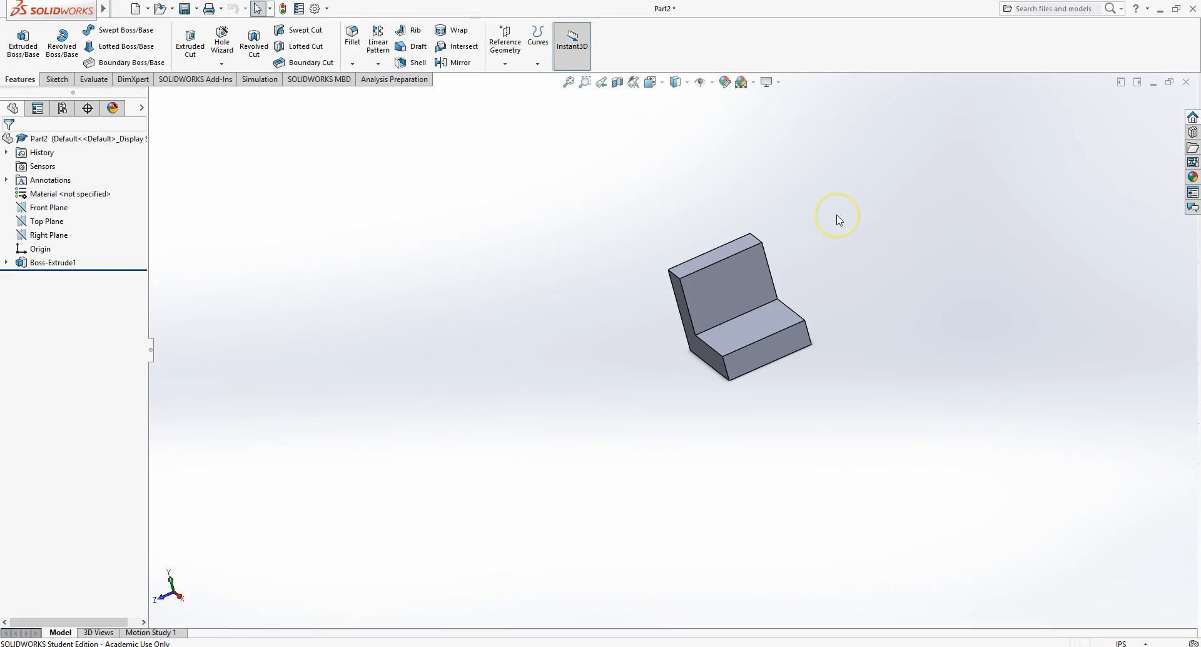
right_click_drag(837, 216, 807, 266)
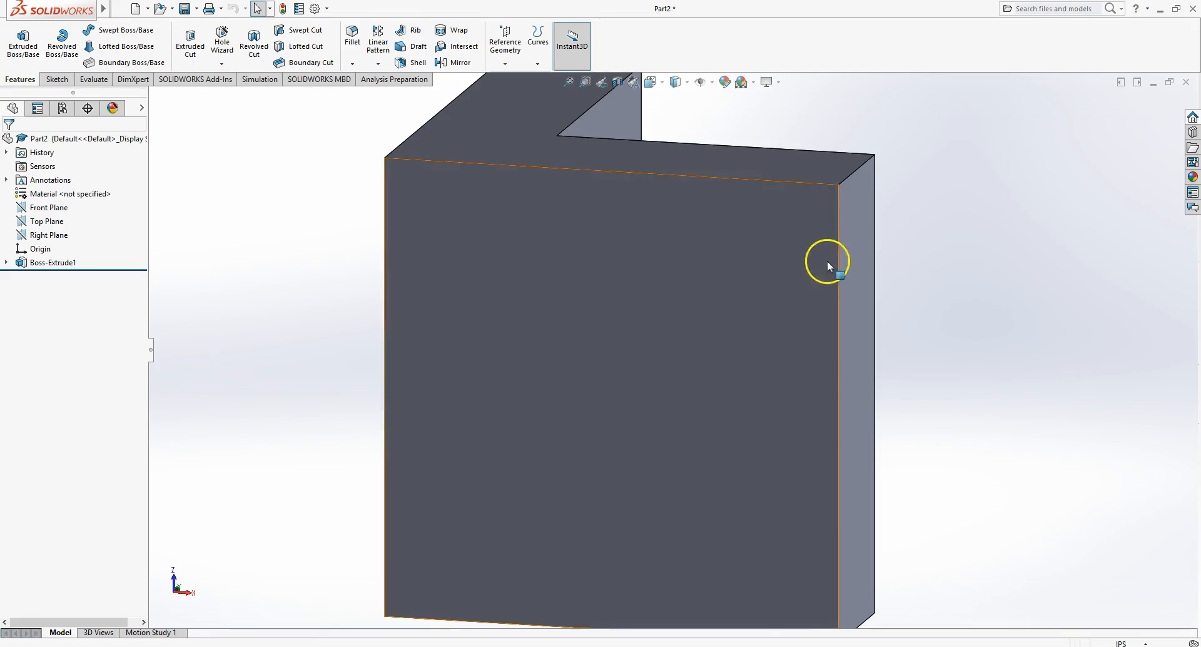
- Pan the part across the graphics area using the Pan view tool, then return to selection
right_click(908, 225)
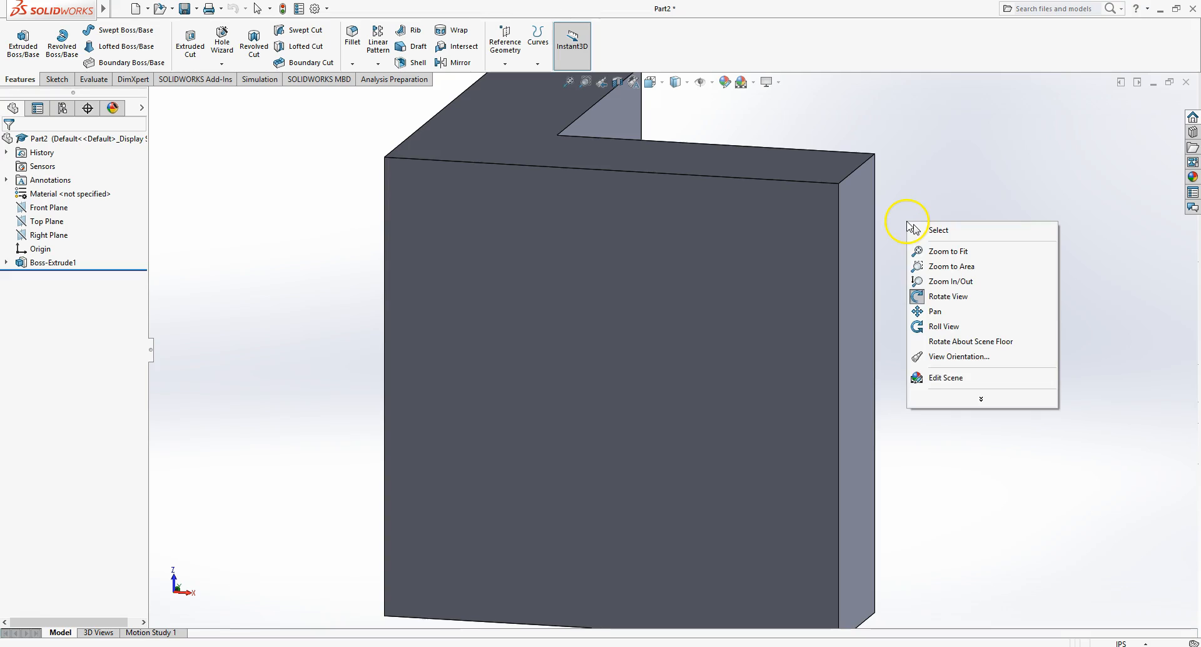
left_click(932, 188)
right_click(952, 243)
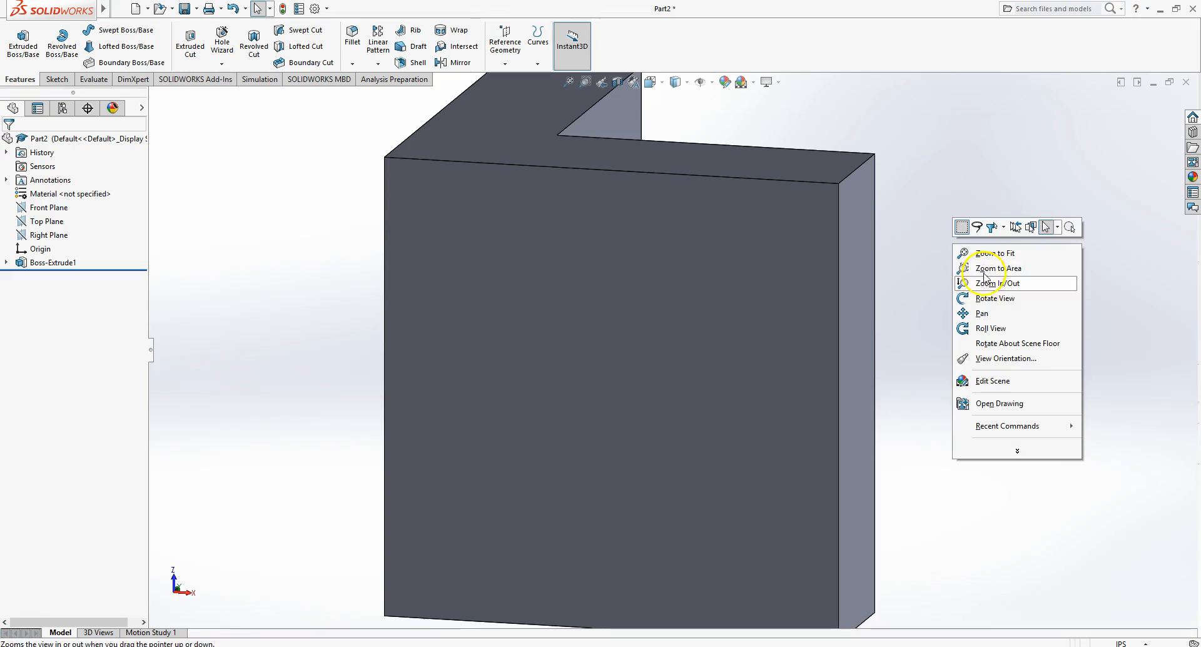
left_click(978, 314)
left_click_drag(536, 271, 913, 265)
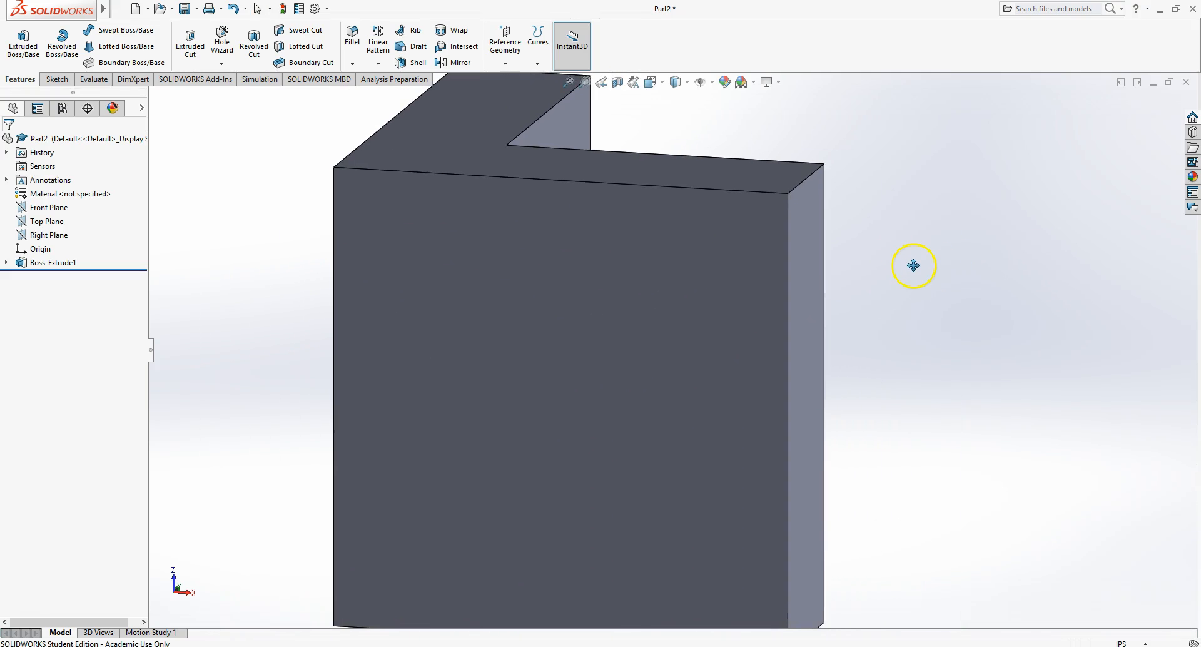
right_click(914, 265)
left_click(935, 270)
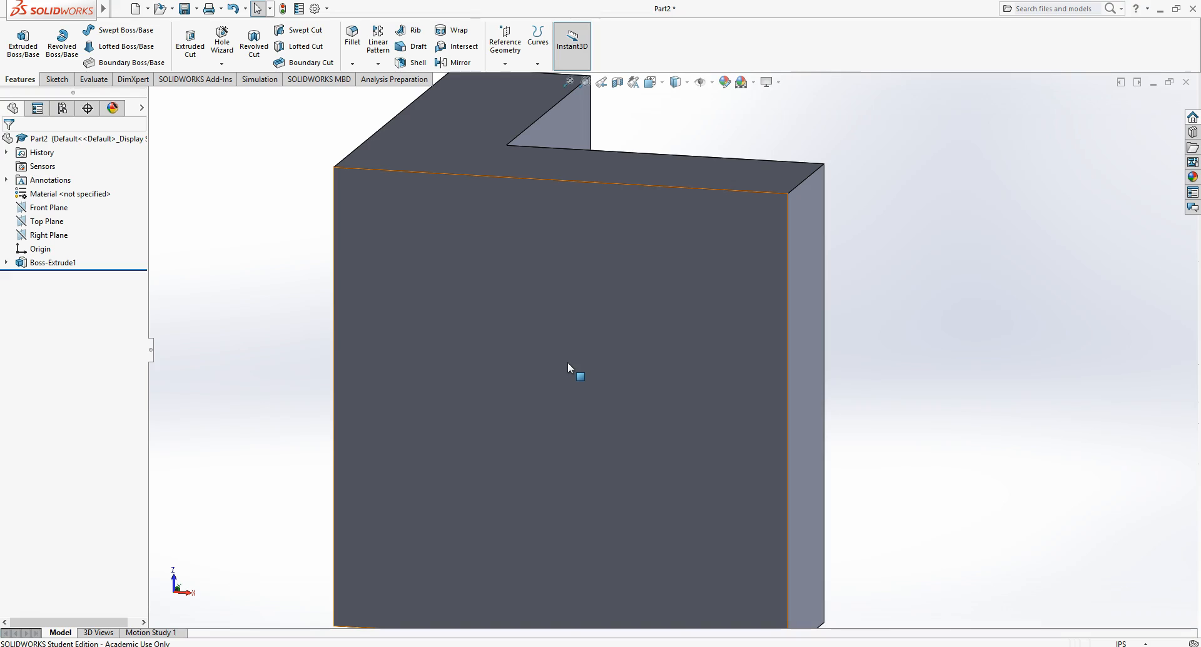
- Rotate the part in steps with the arrow-key view rotation and free rotation to view it from above
key("shift+Up")
key("shift+Up")
key("shift+Up")
key("shift+Up")
key("shift+Up")
key("shift+Up")
key("shift+Up")
key("shift+Up")
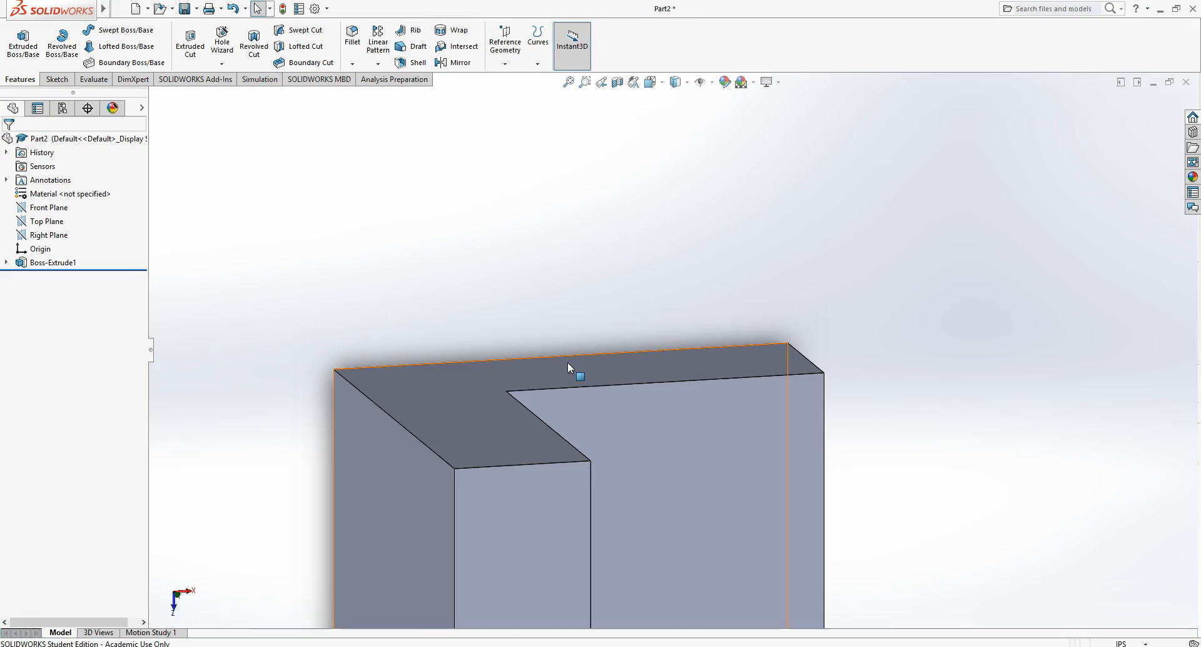
key("shift+Left")
key("shift+Left")
key("shift+Left")
key("shift+Left")
key("shift+Left")
key("shift+Left")
key("shift+Left")
key("shift+Left")
key("shift+Left")
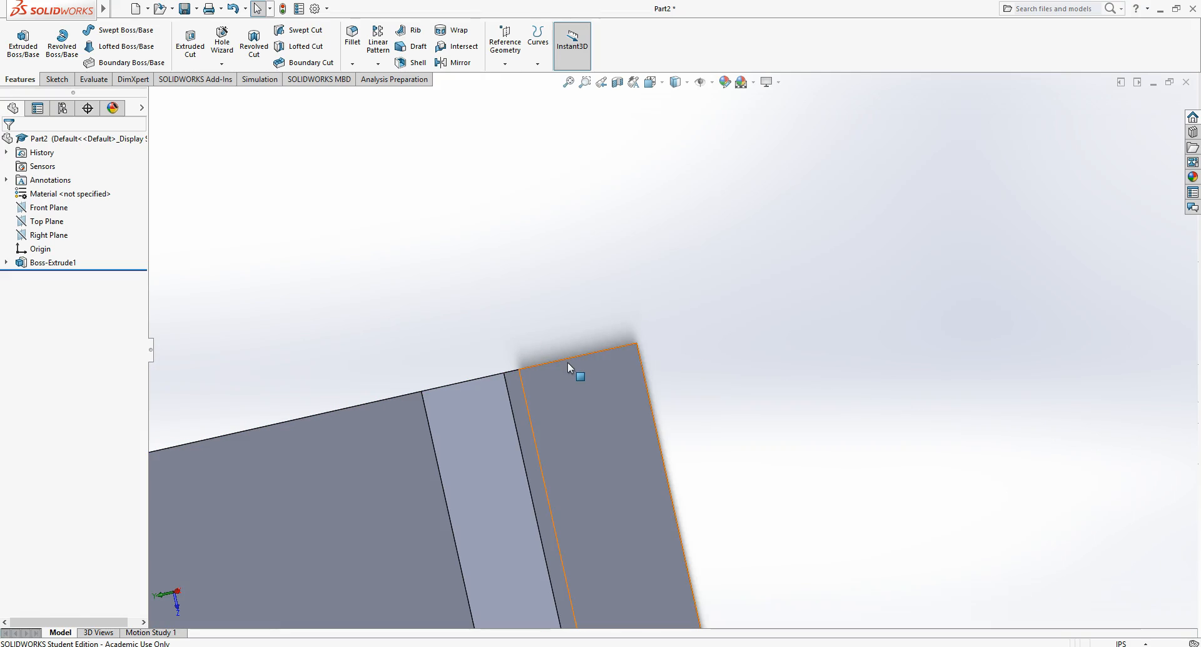
middle_click_drag(711, 303, 746, 25, "ctrl")
middle_click_drag(576, 368, 931, 379, "ctrl")
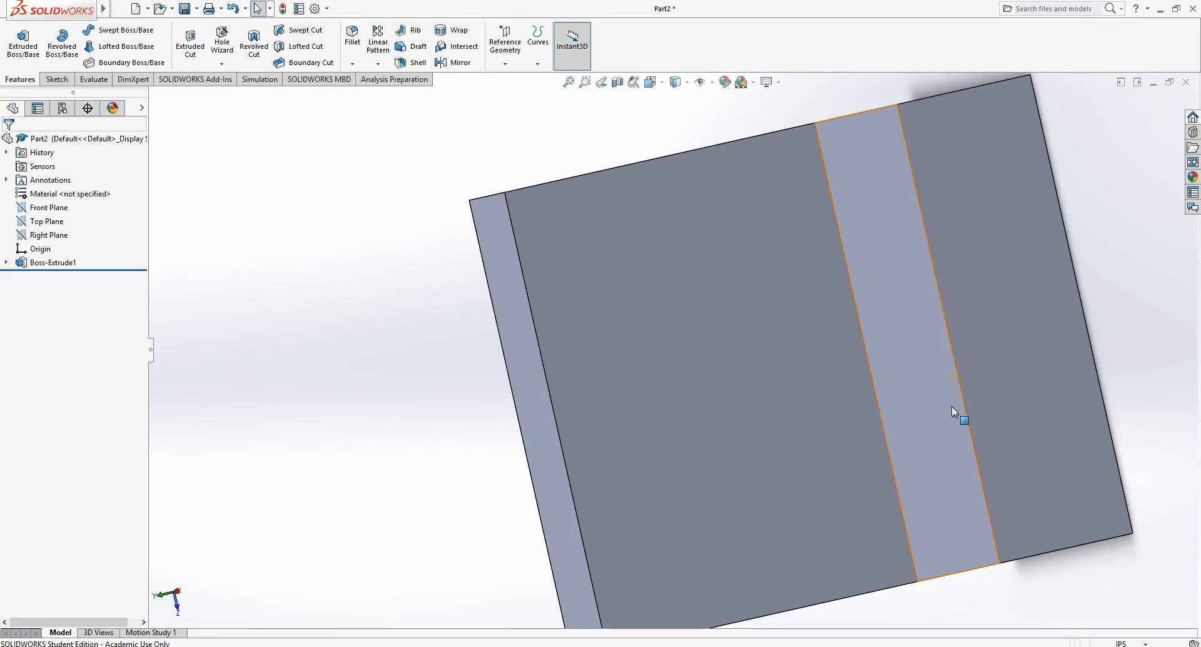
- Pan the part up, down, left and right in steps using the keyboard view shortcuts
key("ctrl+Up")
key("ctrl+Up")
key("ctrl+Up")
key("ctrl+Down")
key("ctrl+Down")
key("ctrl+Down")
key("ctrl+Down")
key("ctrl+Up")
key("ctrl+Up")
key("ctrl+Up")
key("ctrl+Up")
key("ctrl+Left")
key("ctrl+Right")
key("ctrl+Left")
key("ctrl+Right")
key("ctrl+Left")
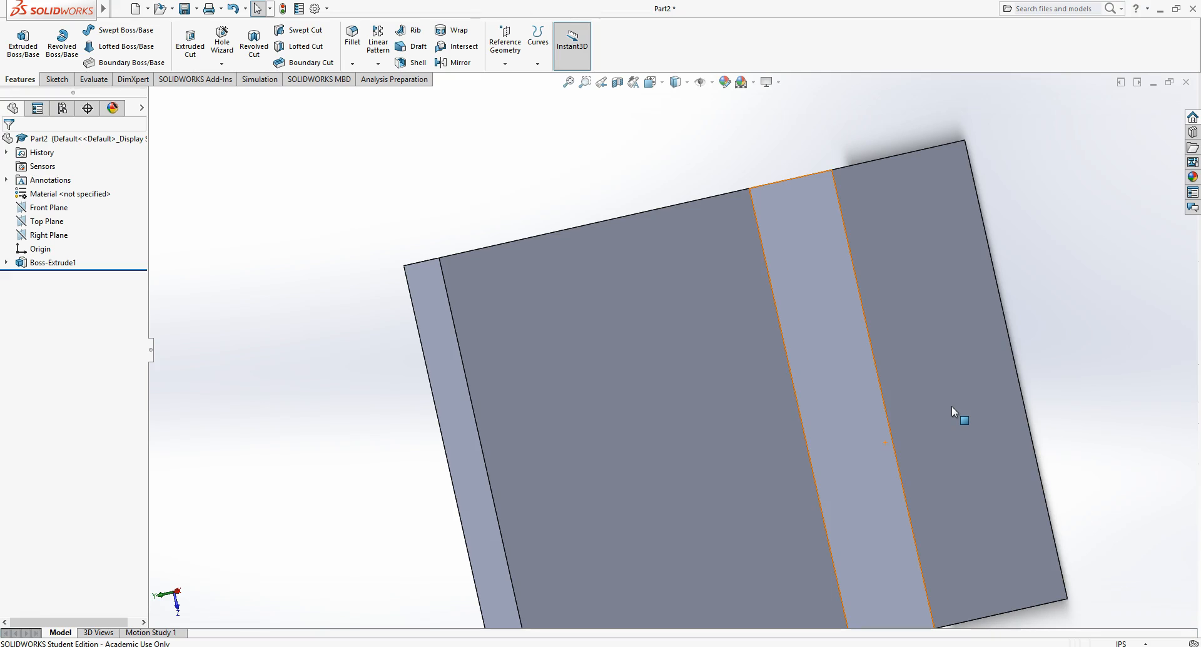
- Zoom the part out and in with the keyboard zoom shortcuts while rotating it between zooms
key("z")
key("z")
key("z")
key("z")
key("z")
key("z")
key("Down")
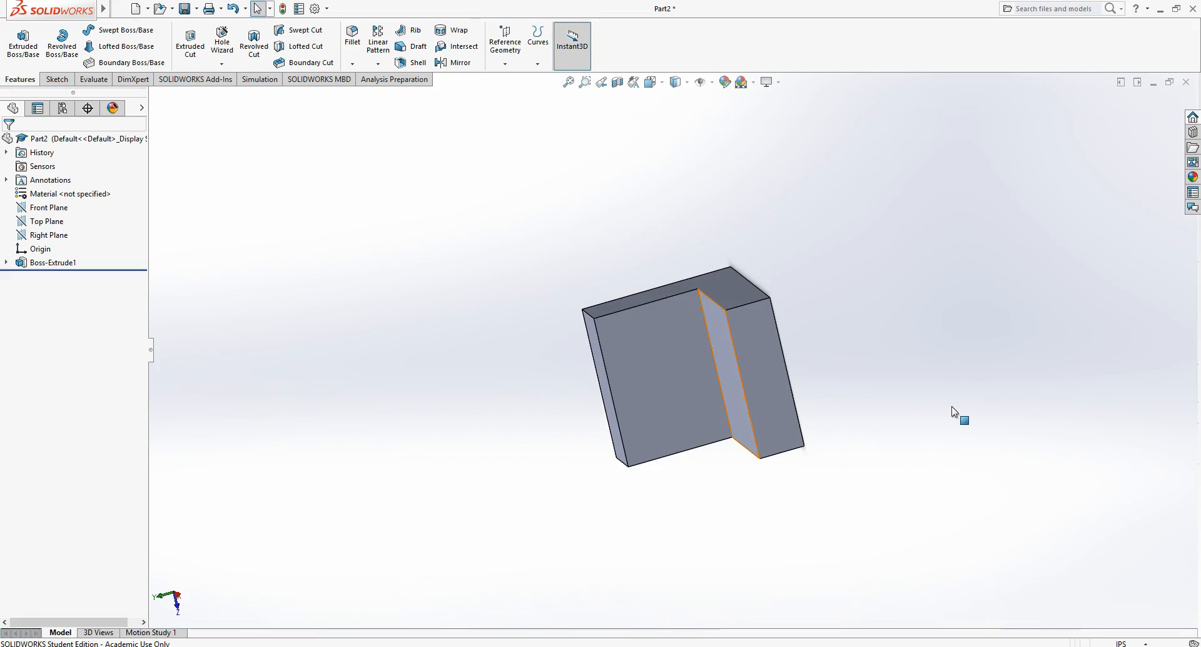
key("z")
key("z")
key("z")
key("z")
key("Up")
key("Up")
key("Up")
key("Up")
key("z")
key("z")
key("z")
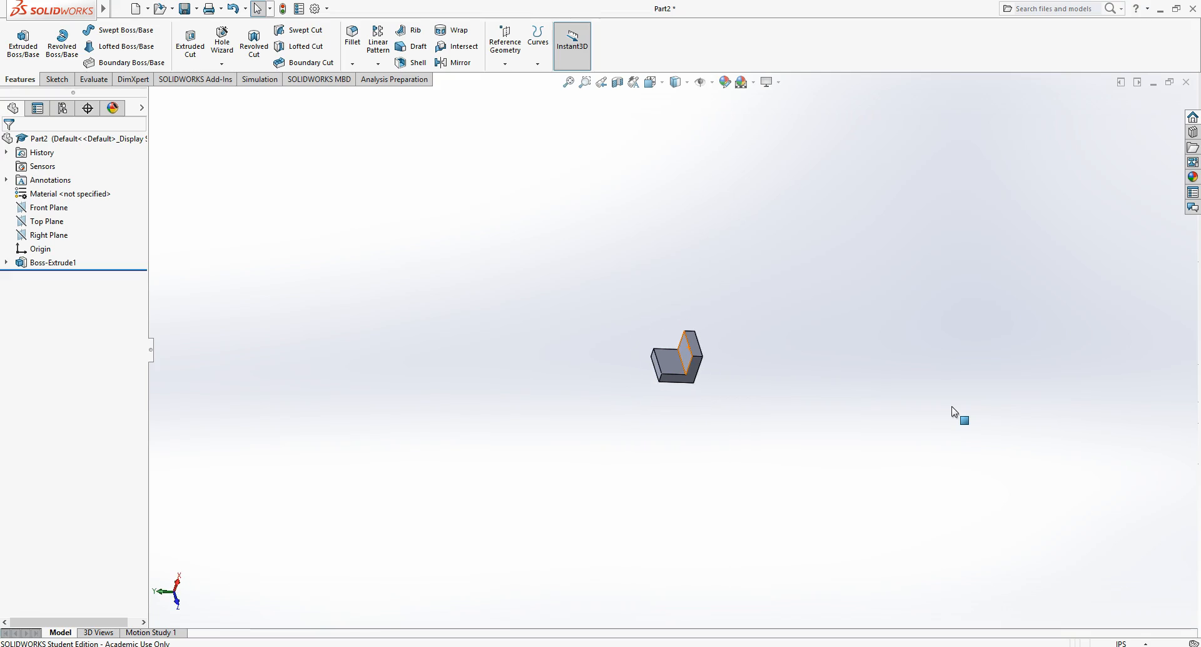
key("shift+z")
key("shift+z")
key("shift+z")
key("shift+z")
key("shift+z")
key("shift+z")
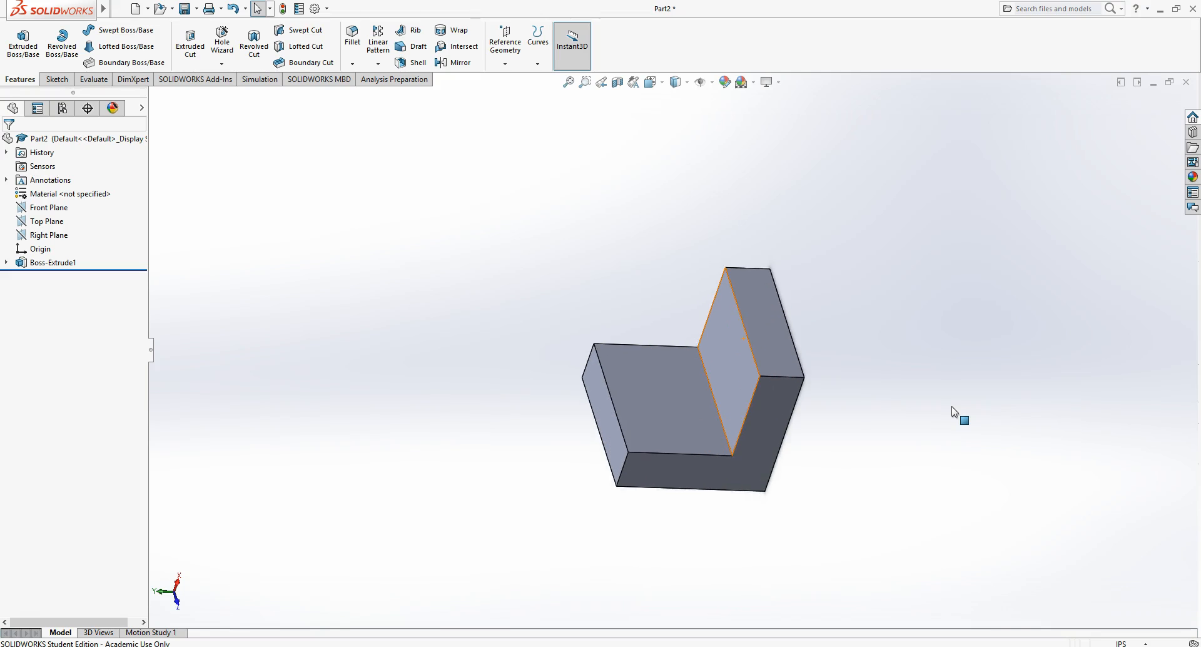
key("shift+z")
key("shift+z")
key("shift+z")
key("shift+z")
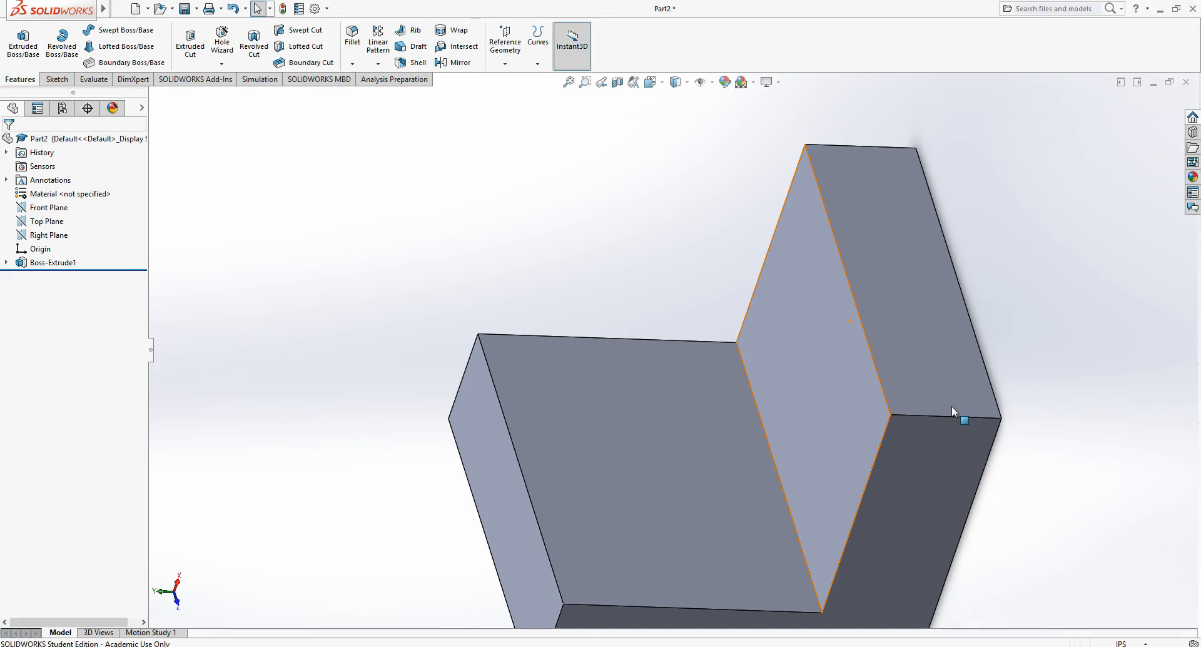
- Switch to the isometric view and pan the part so the upright wall's top face is in view
key("ctrl+7")
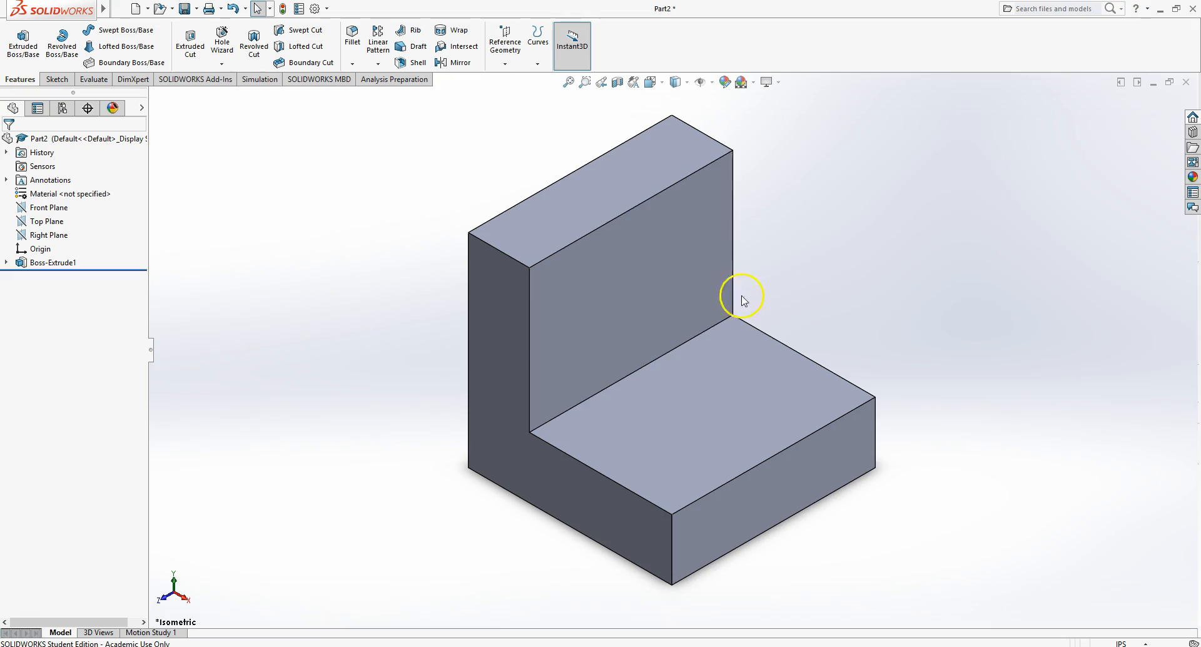
right_click(884, 306)
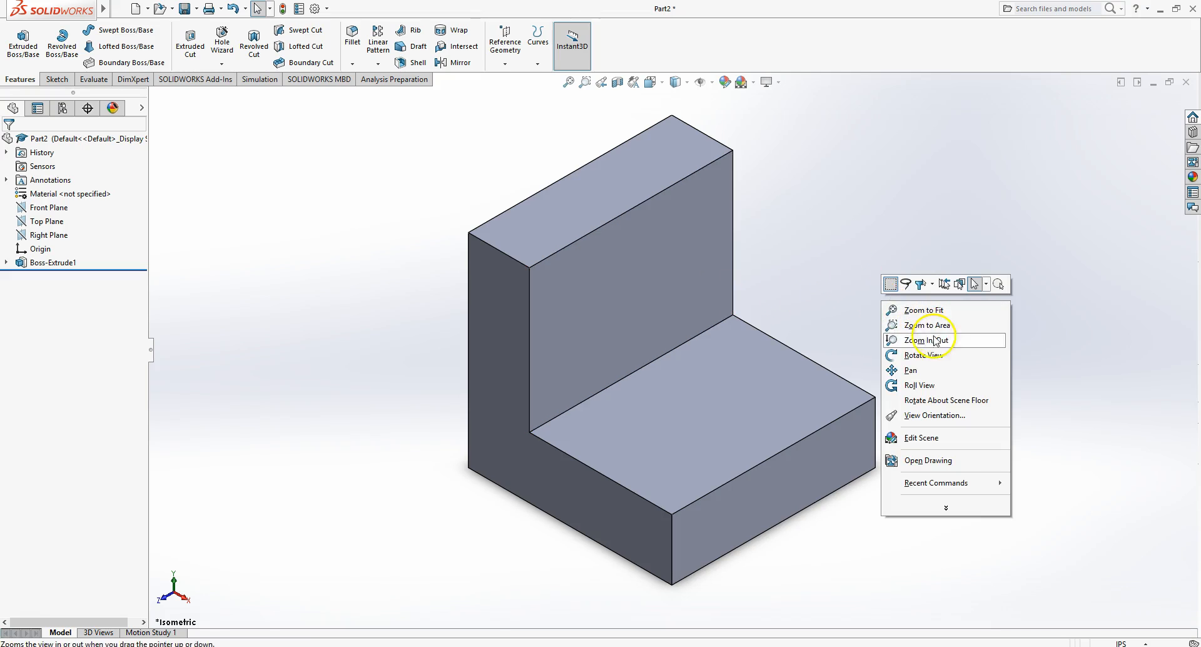
left_click(956, 376)
left_click_drag(847, 266, 923, 386)
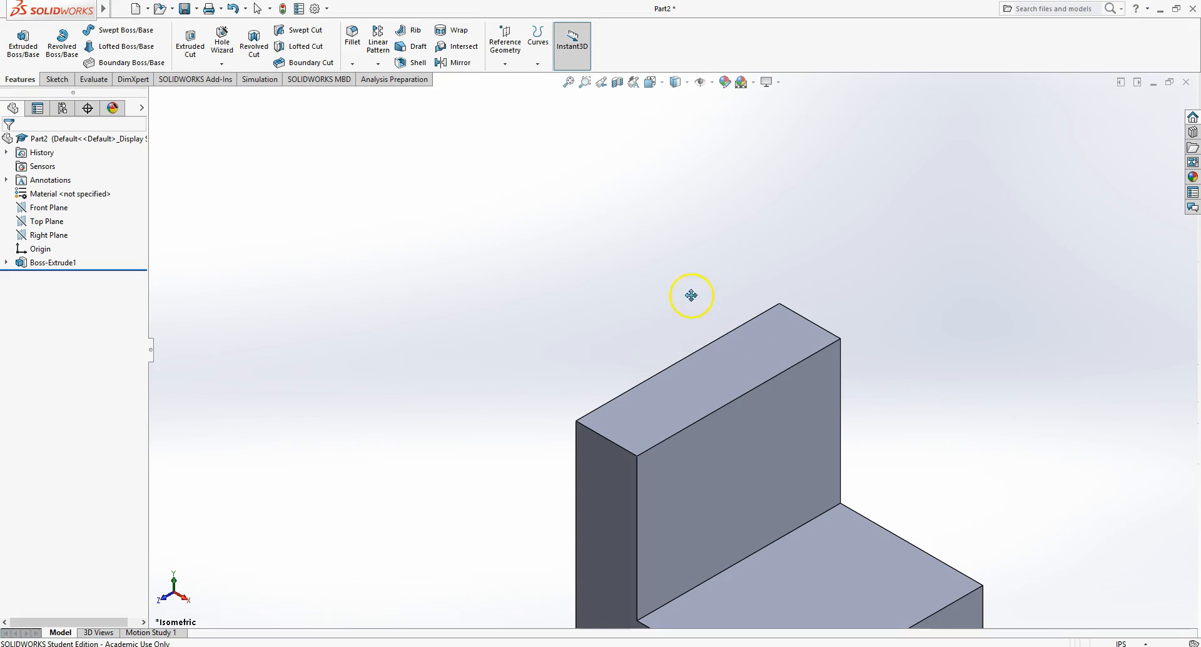
right_click(611, 255)
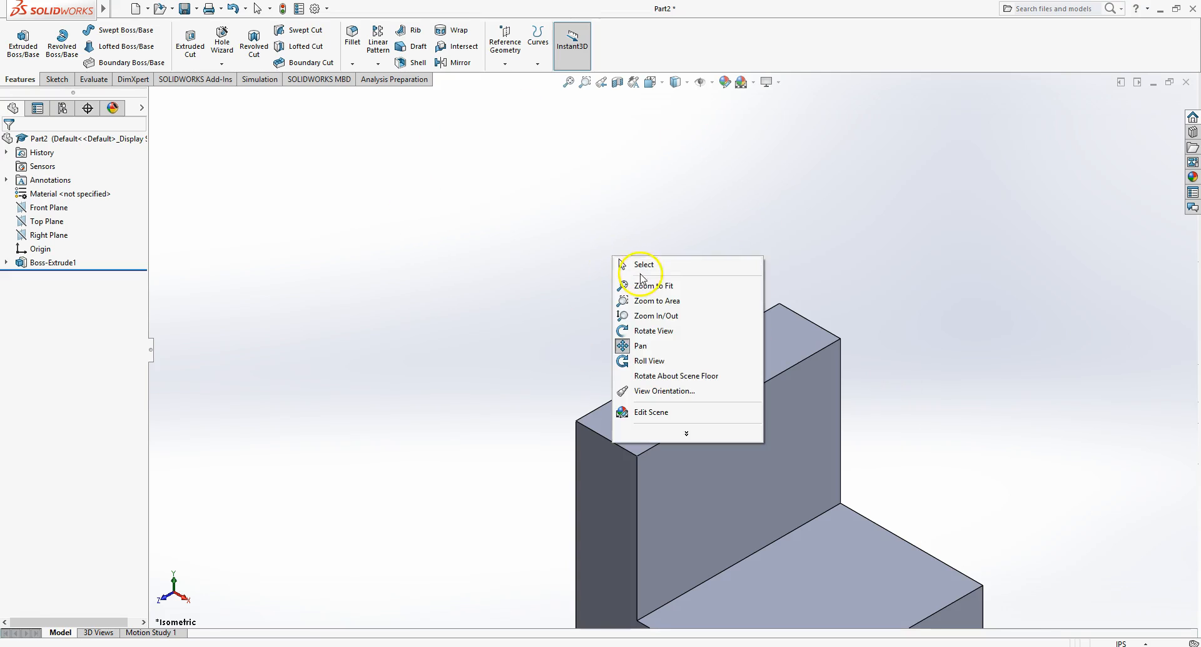
left_click(651, 261)
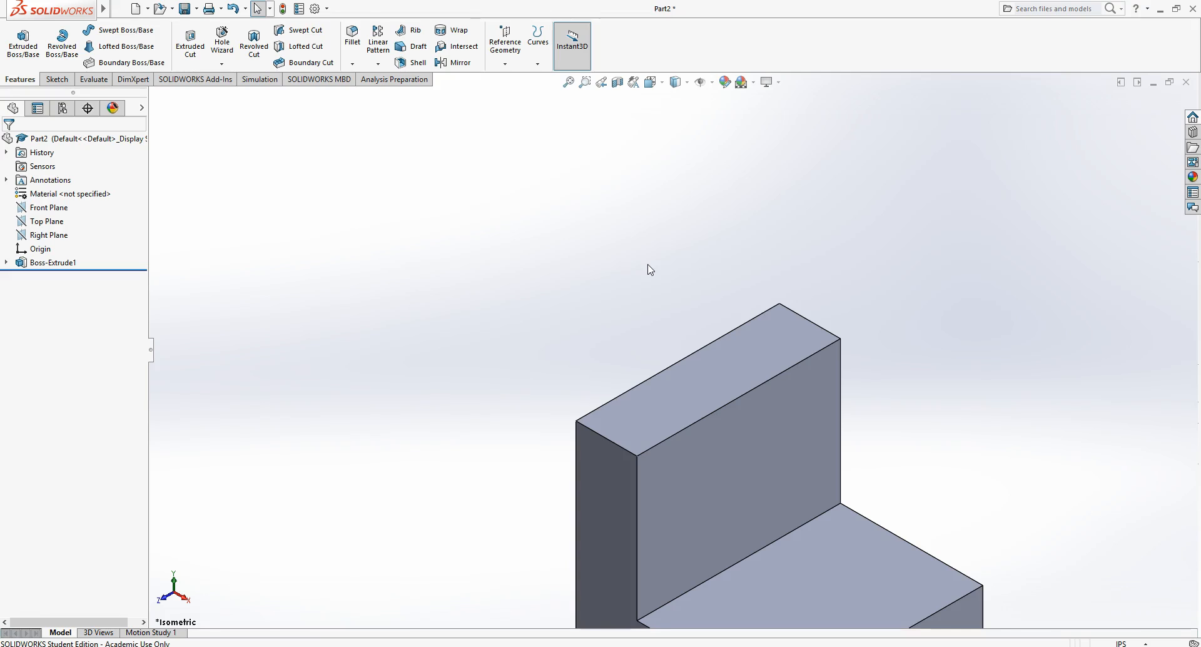
- Start a new sketch on the top face of the upright wall
left_click(48, 79)
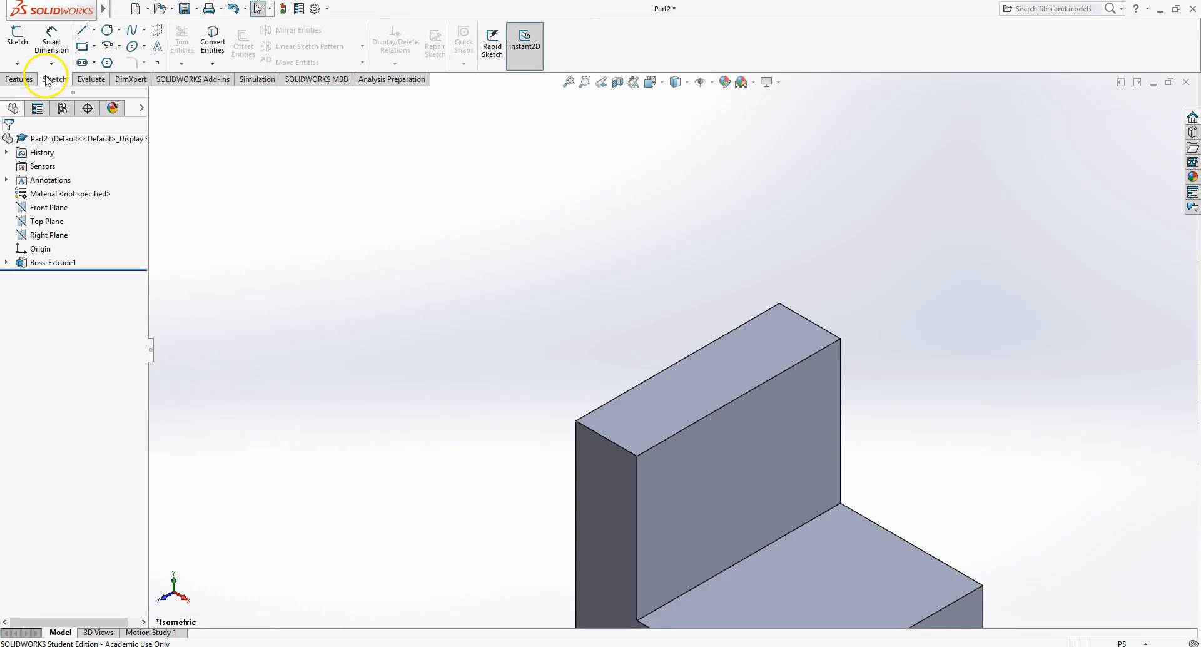
left_click(16, 32)
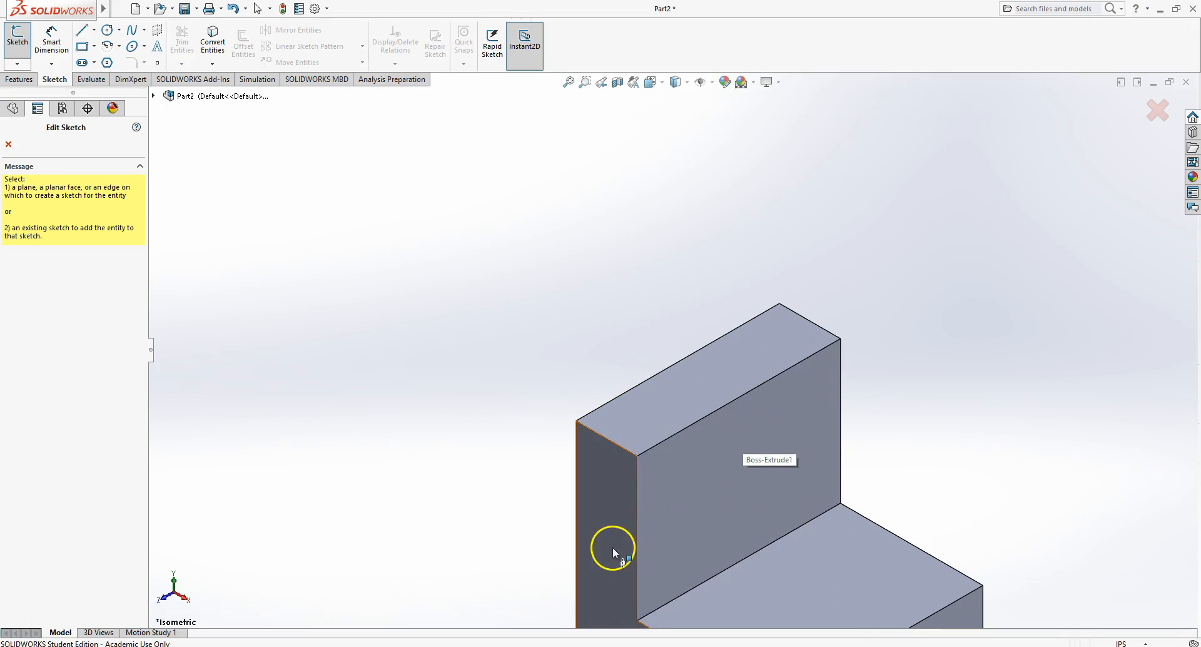
left_click(742, 344)
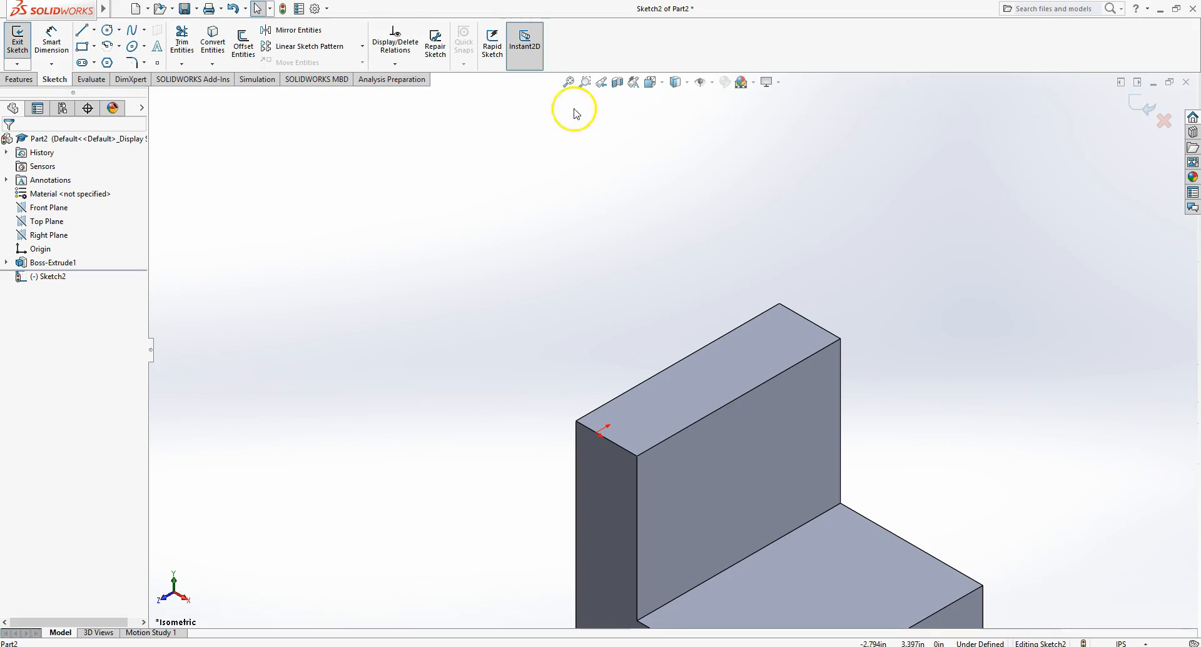
- Sketch a closed six-line L-shaped profile on the wall's top face with the Line tool
left_click(81, 30)
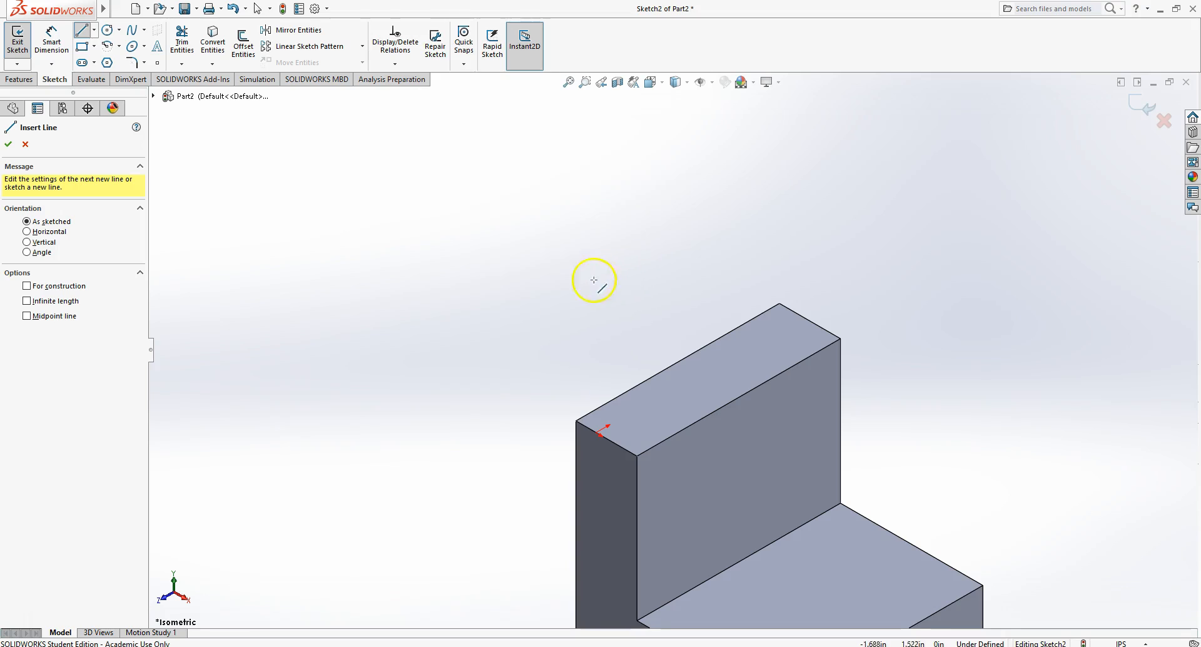
left_click(438, 273)
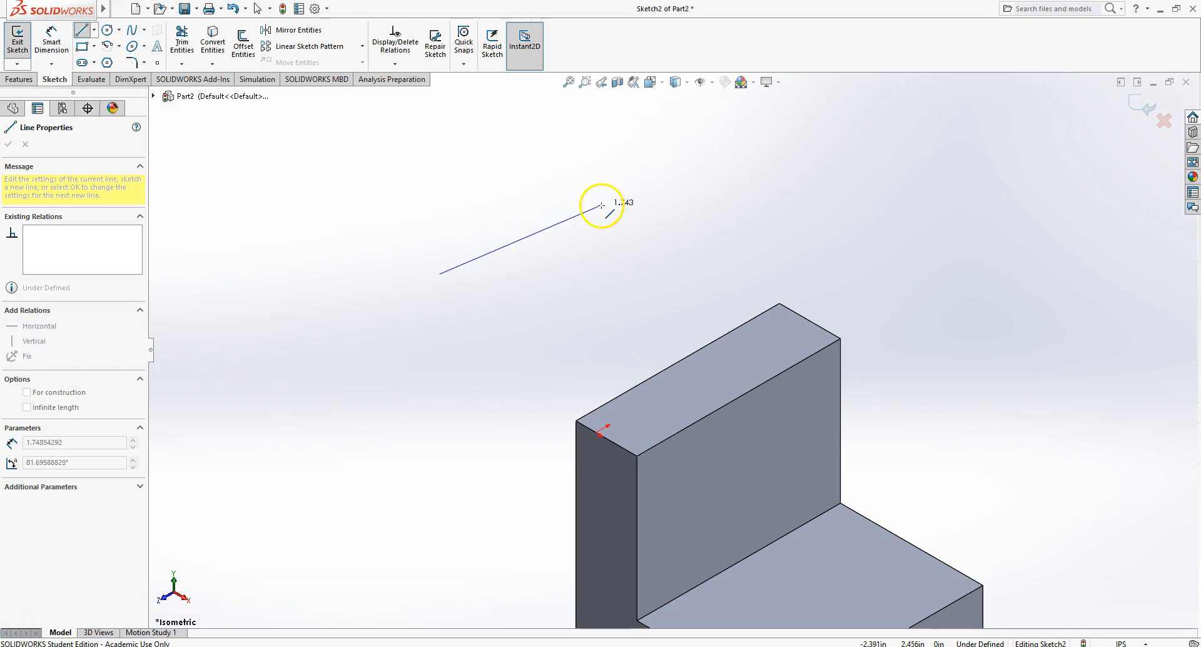
left_click(597, 183)
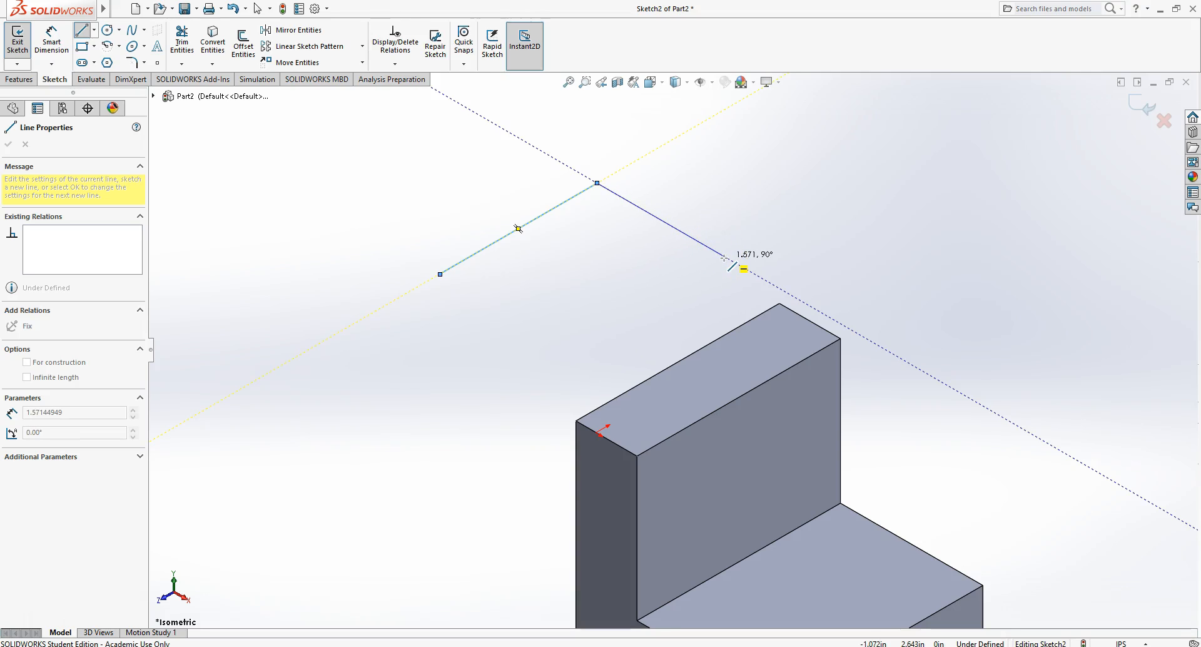
left_click(725, 257)
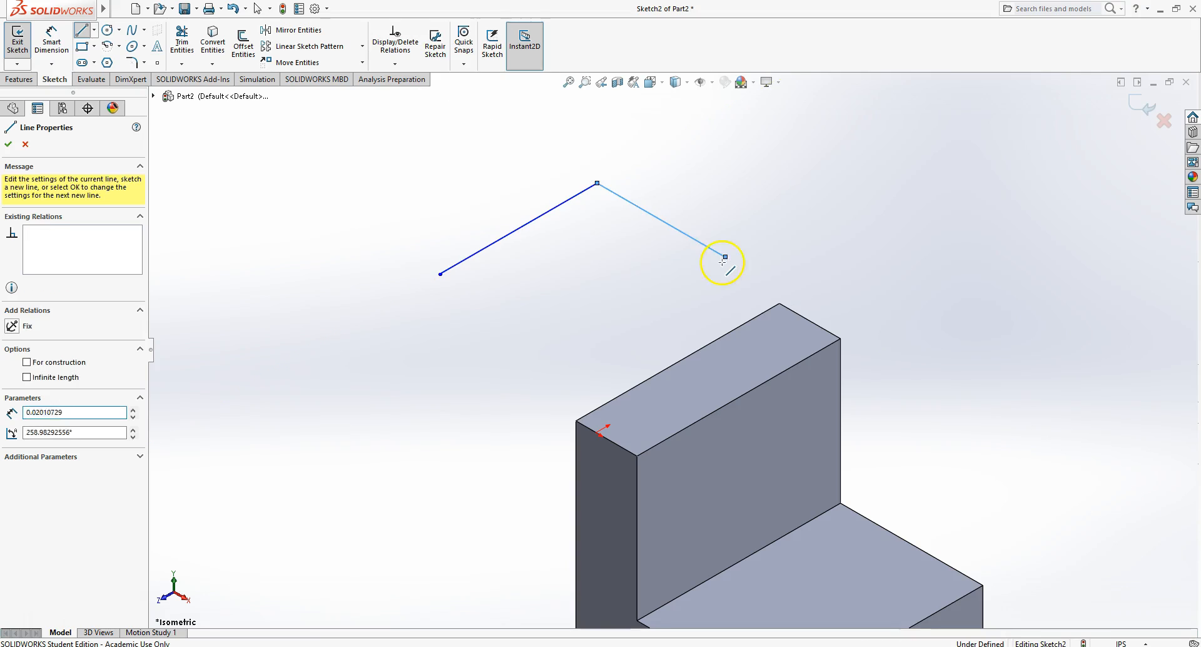
left_click(657, 296)
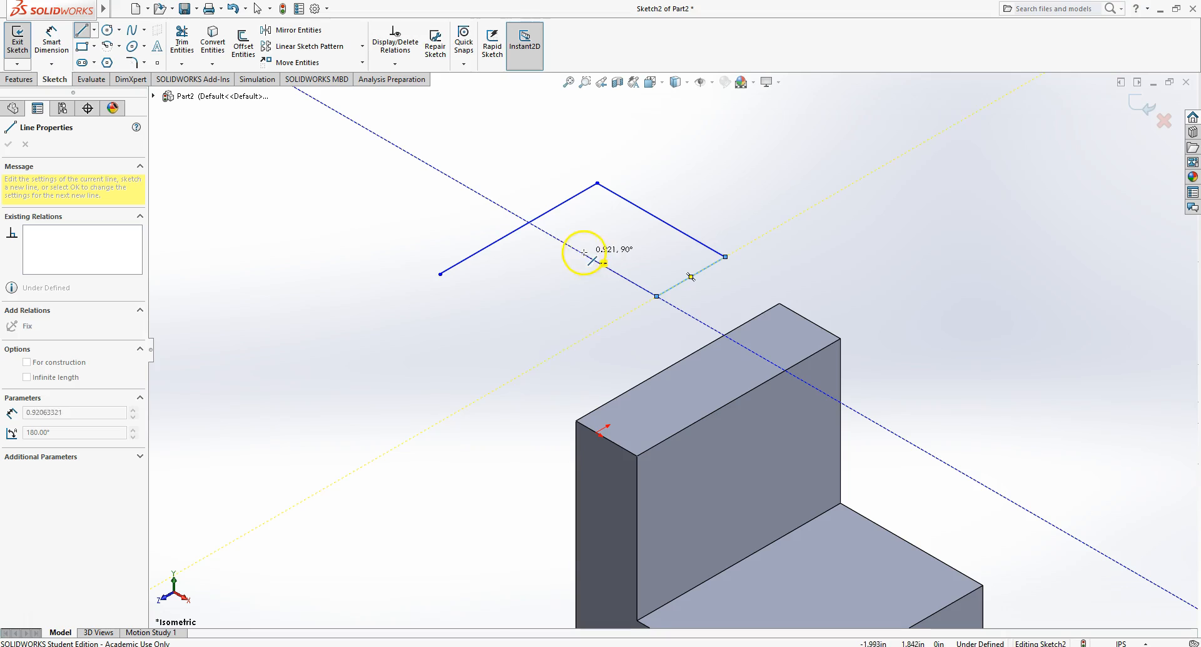
left_click(556, 239)
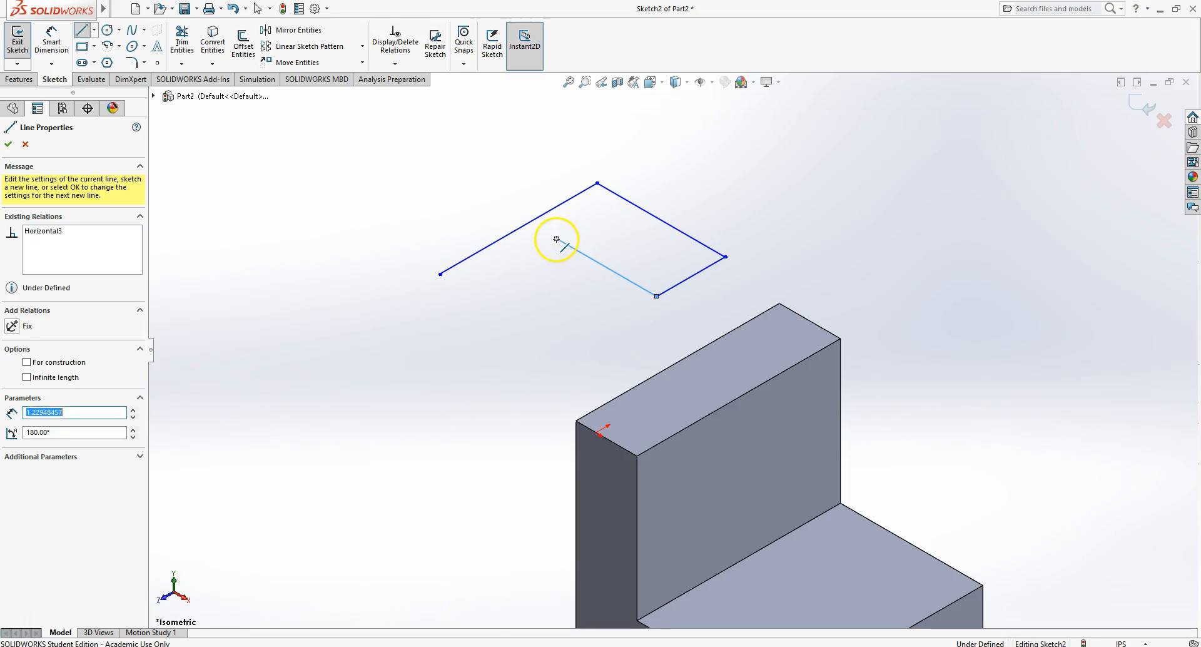
left_click(469, 291)
left_click(468, 289)
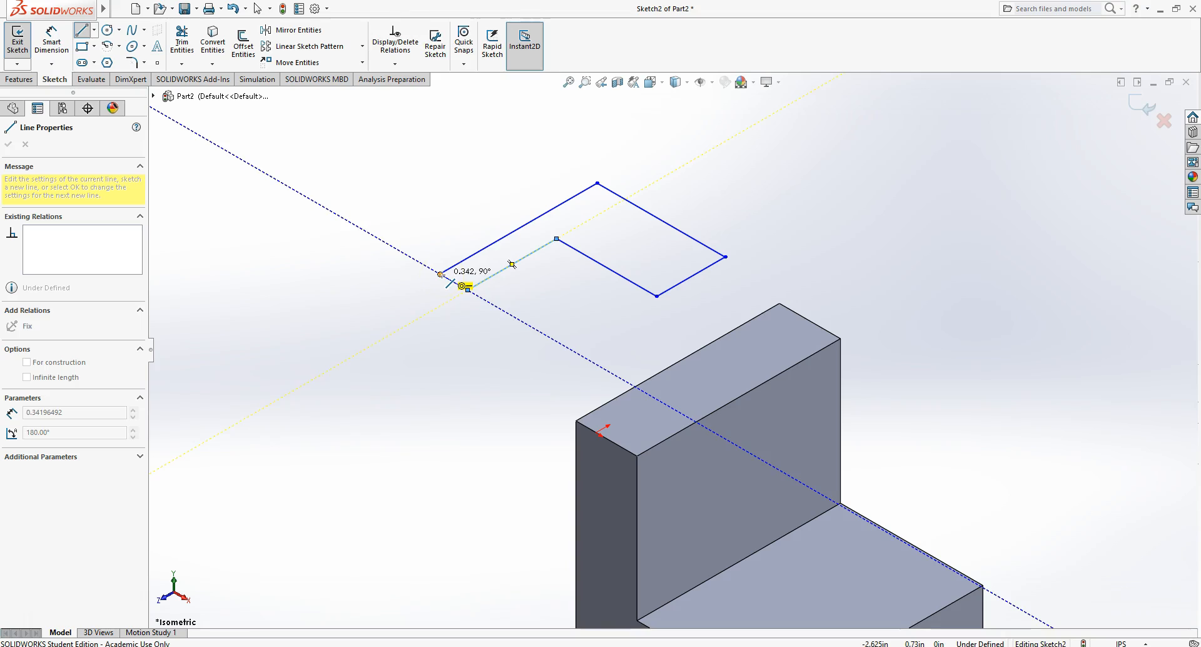
left_click(440, 274)
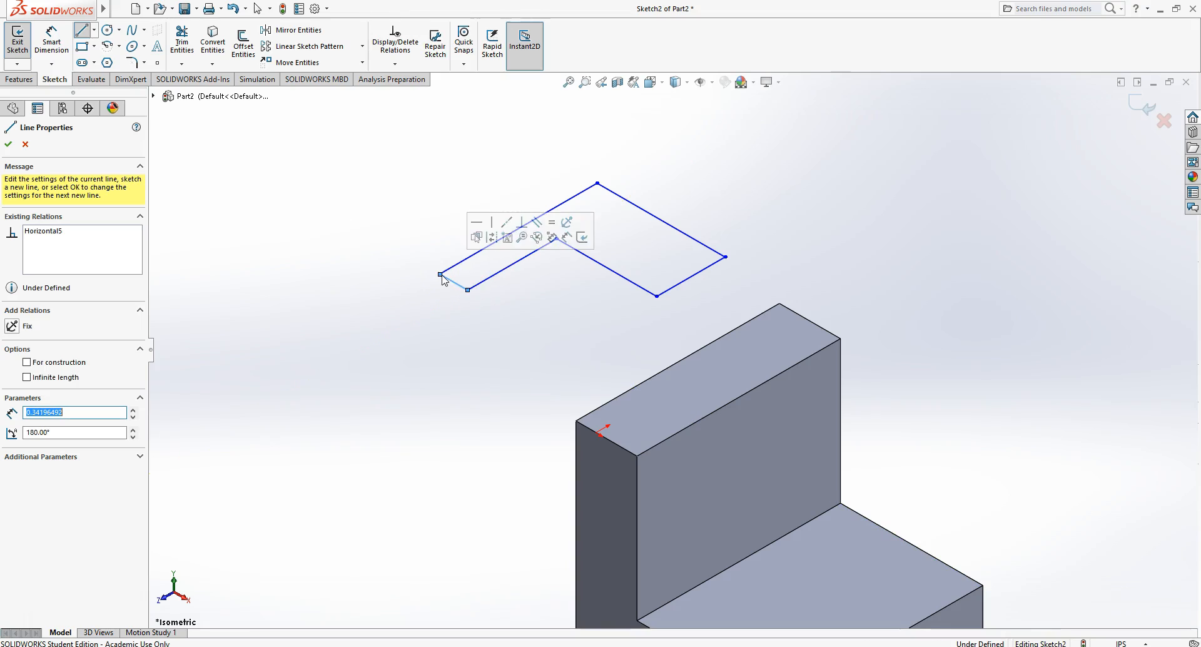
right_click(746, 176)
left_click(802, 186)
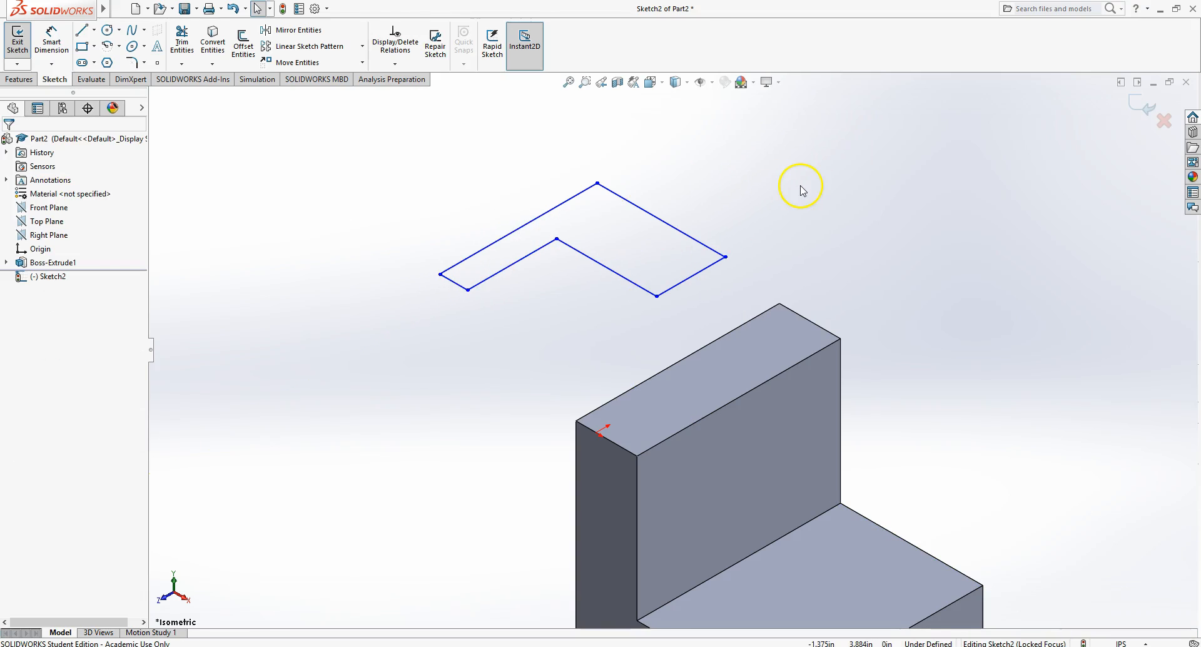
- Dimension the two outer edges of the new L-shaped profile with Smart Dimension
right_click(719, 191)
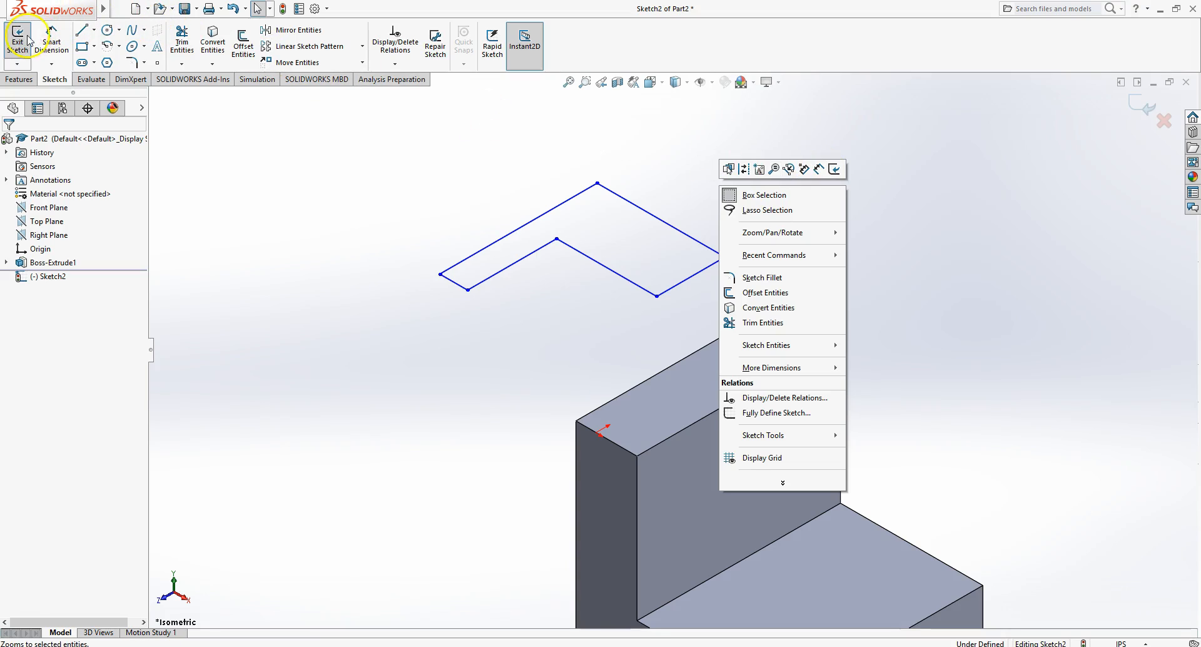
left_click(818, 169)
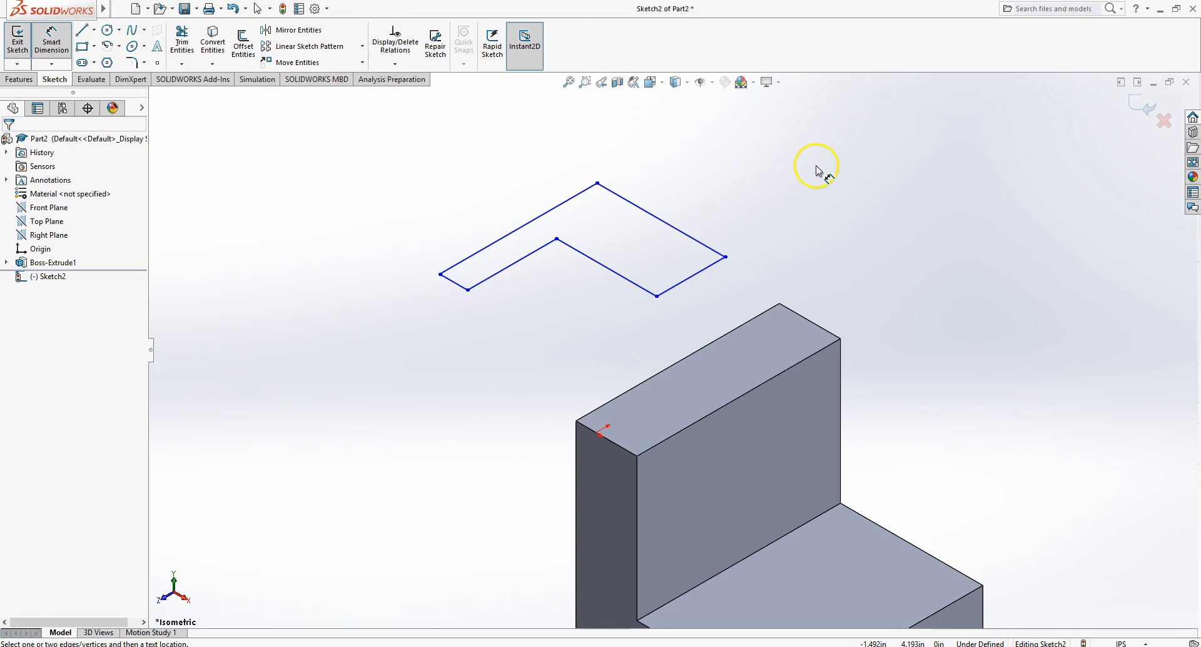
left_click(544, 215)
left_click(477, 179)
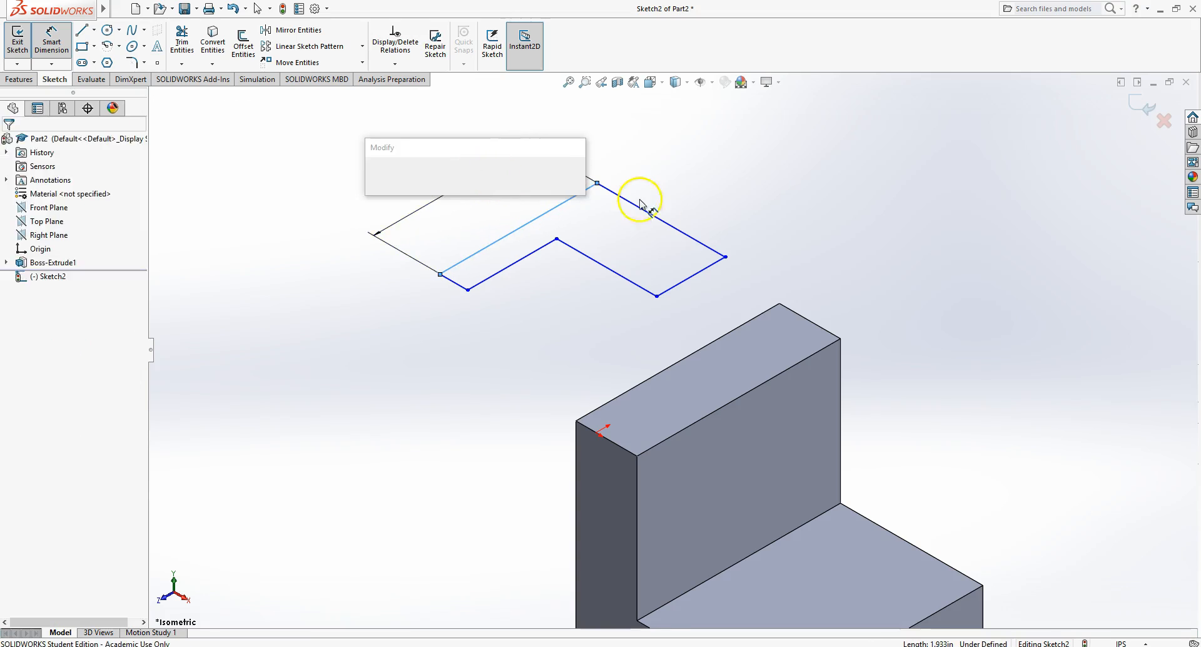
key("Return")
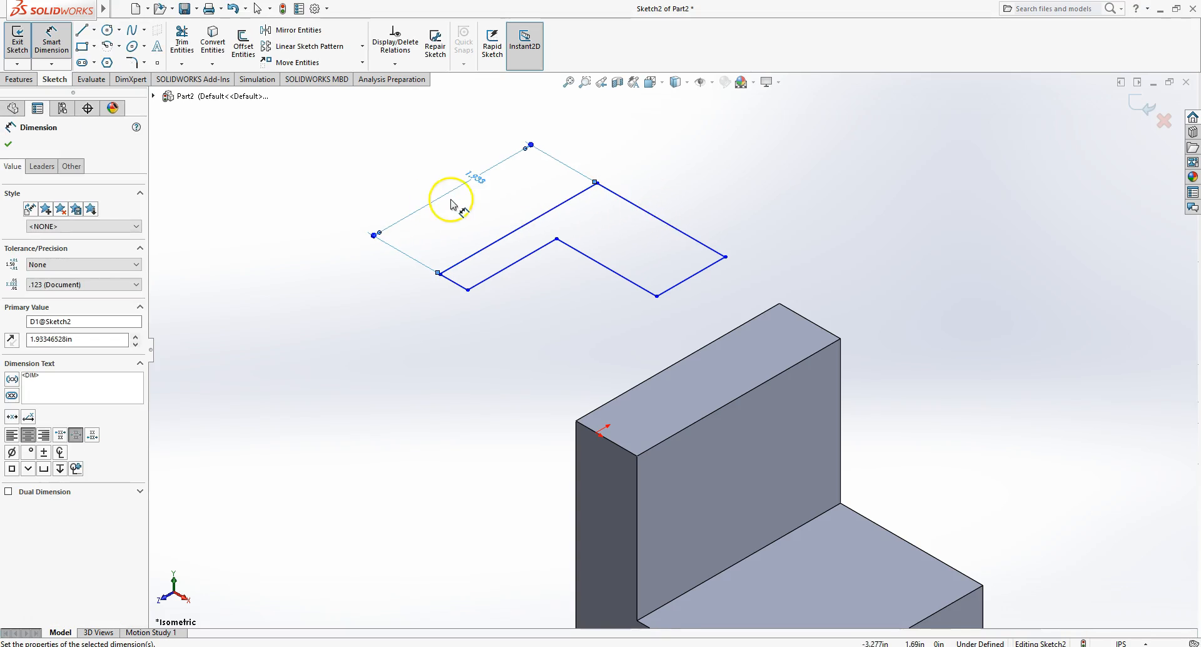
left_click(675, 226)
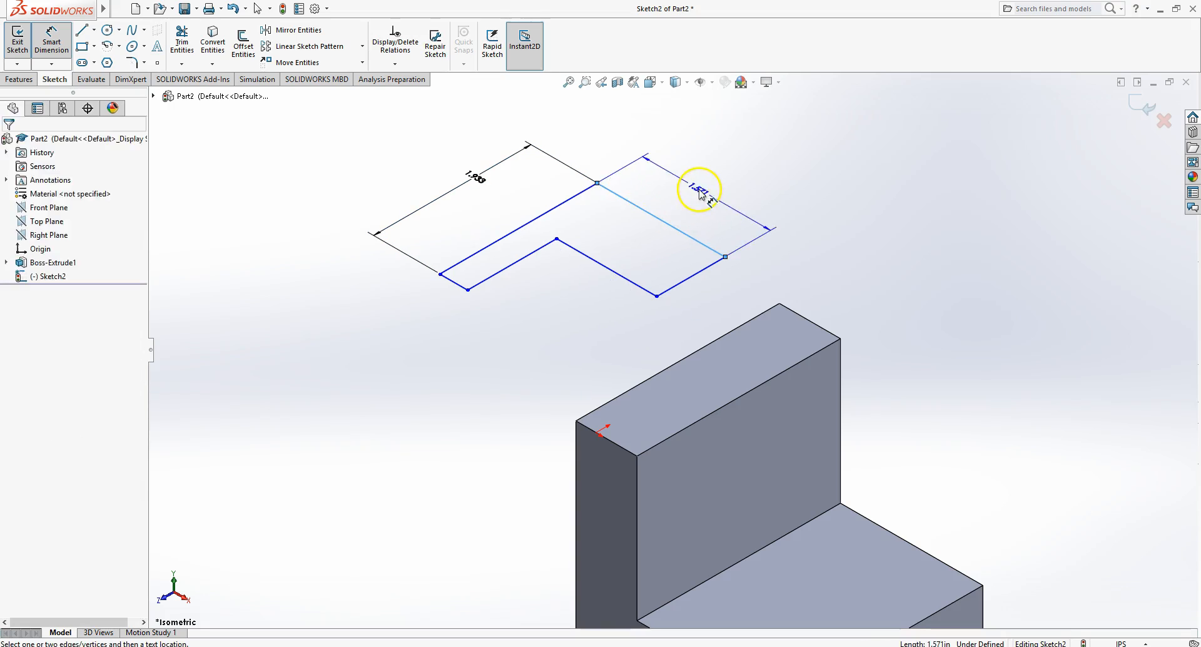
left_click(701, 182)
key("Return")
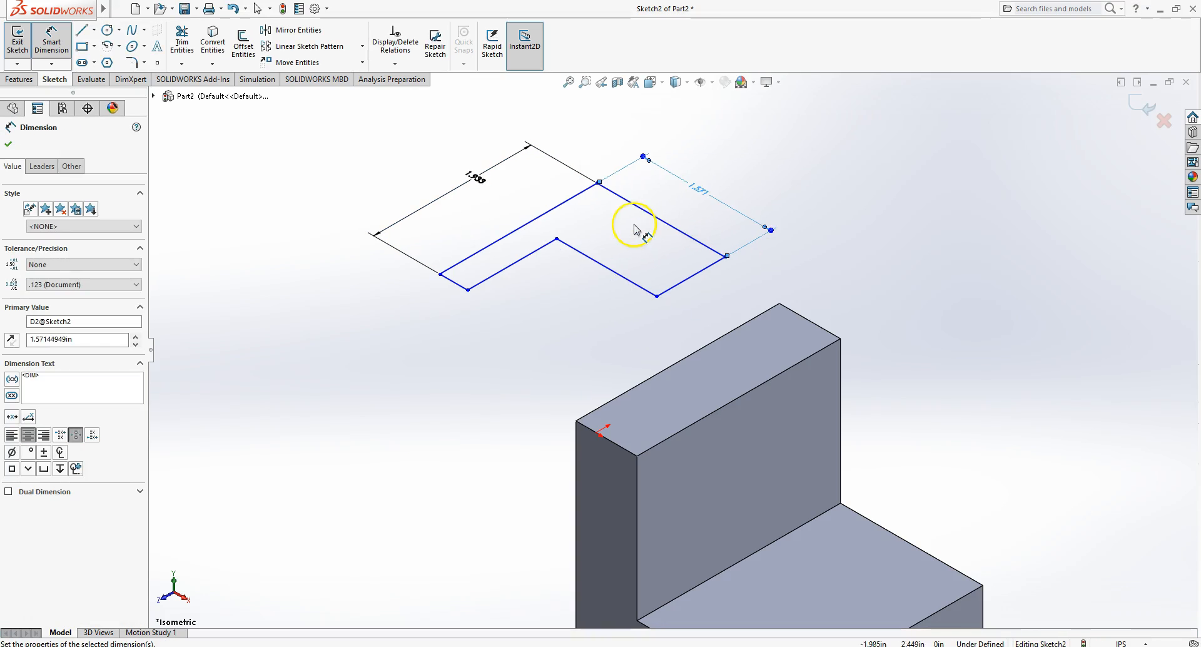
- Dimension the two short end edges of the L-shaped profile with Smart Dimension
scroll(449, 283, "down", 3)
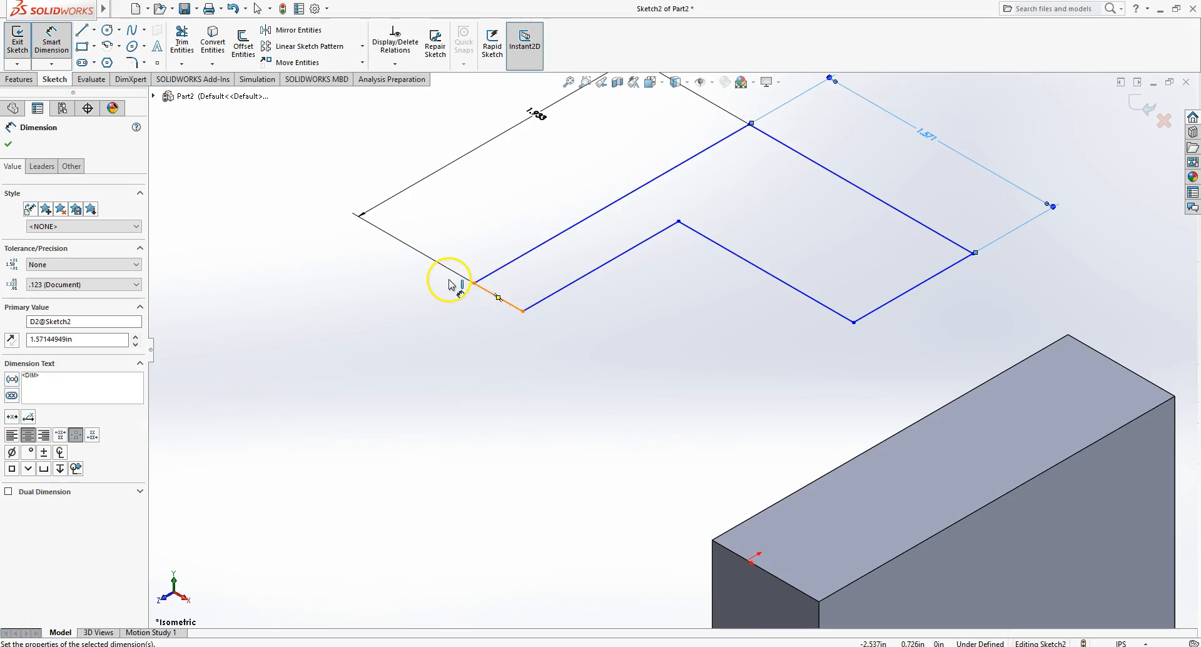
left_click(497, 270)
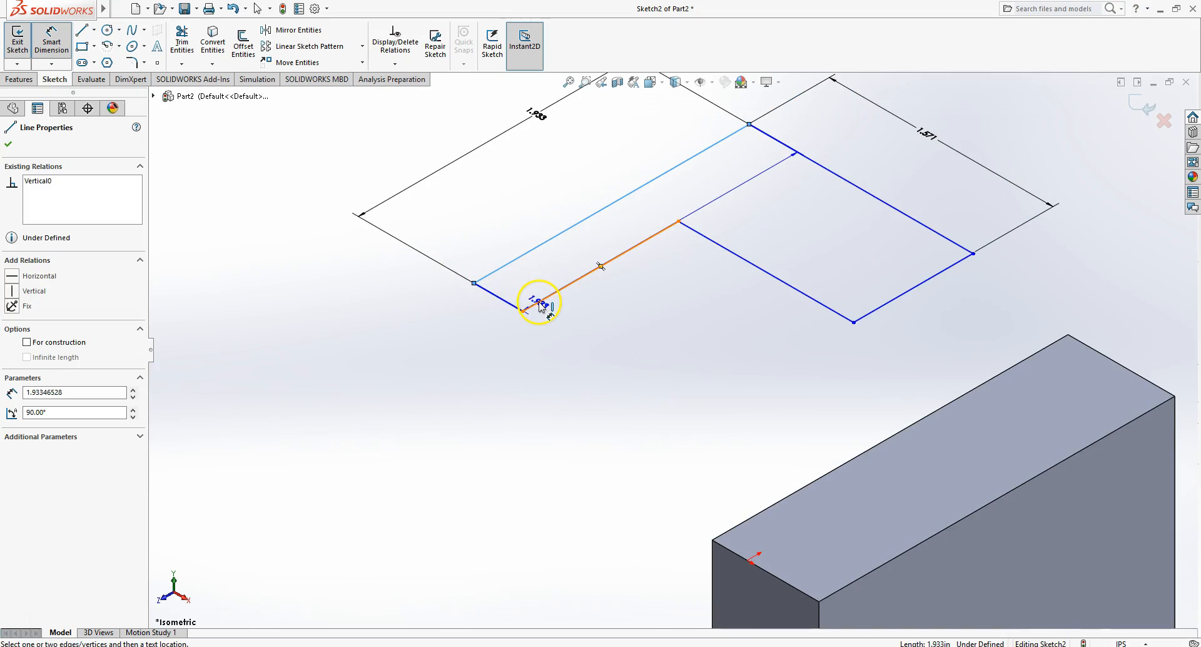
left_click(538, 304)
left_click(431, 339)
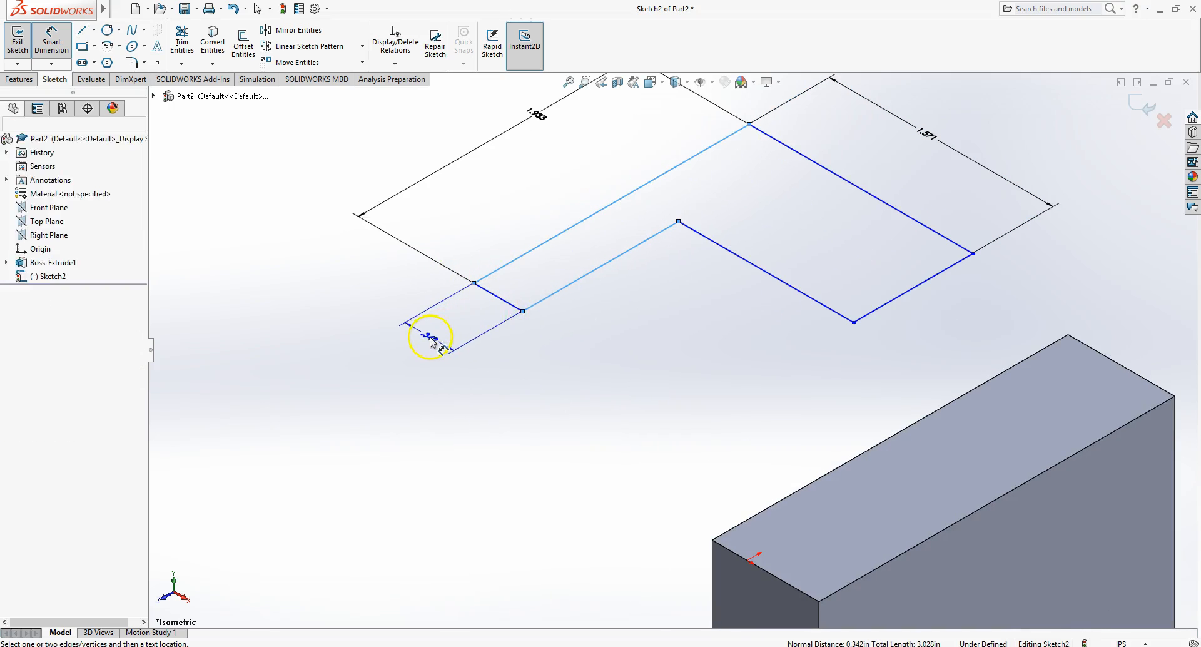
left_click(328, 332)
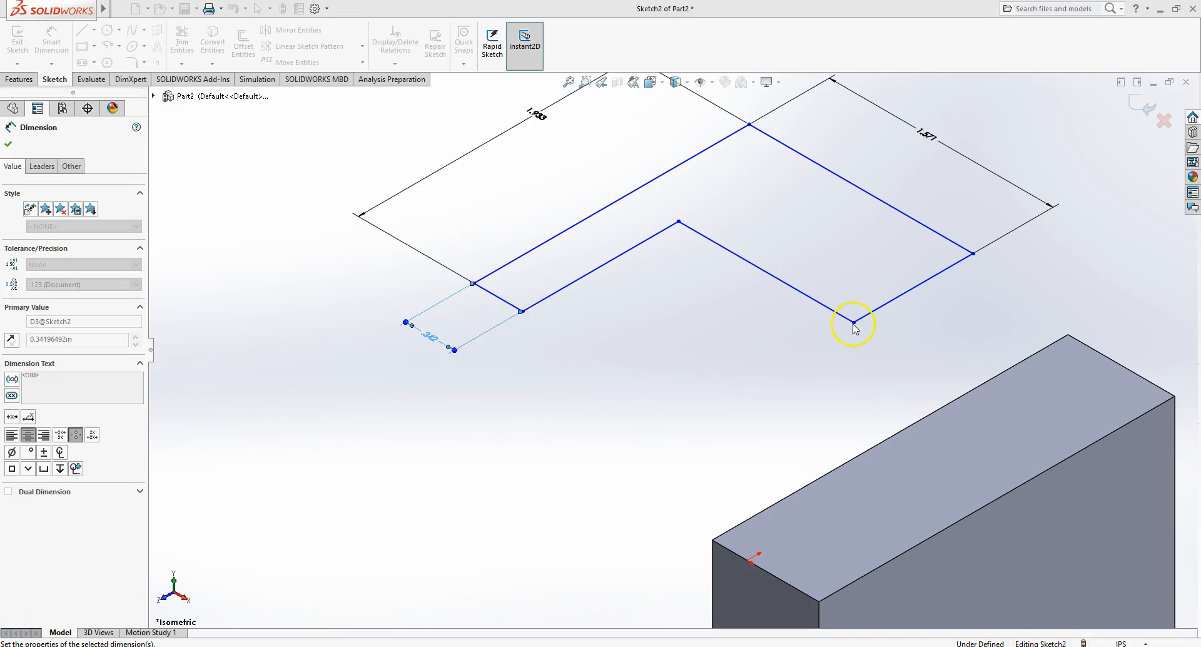
left_click(897, 301)
left_click(917, 323)
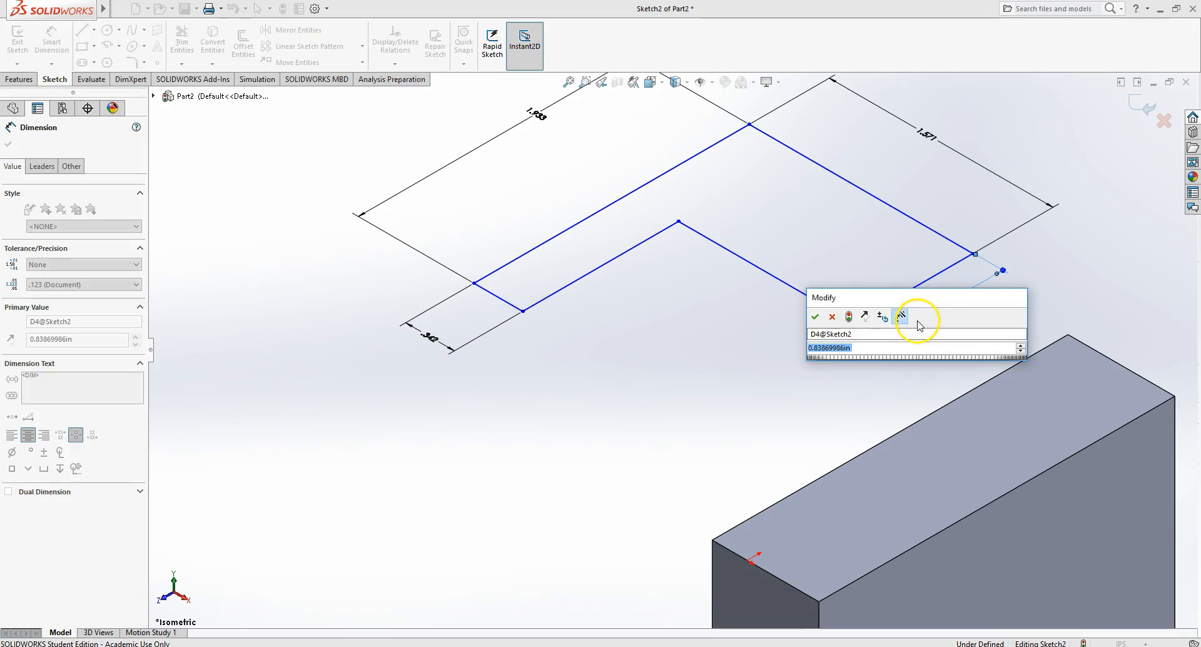
left_click(816, 317)
- Set both long outer edge dimensions of the profile to 2.5 in
scroll(684, 394, "up", 3)
mouse_move(688, 378)
middle_mouse_down()
mouse_move(689, 472)
mouse_move(697, 378)
mouse_move(682, 356)
mouse_move(702, 354)
mouse_move(703, 365)
middle_mouse_up()
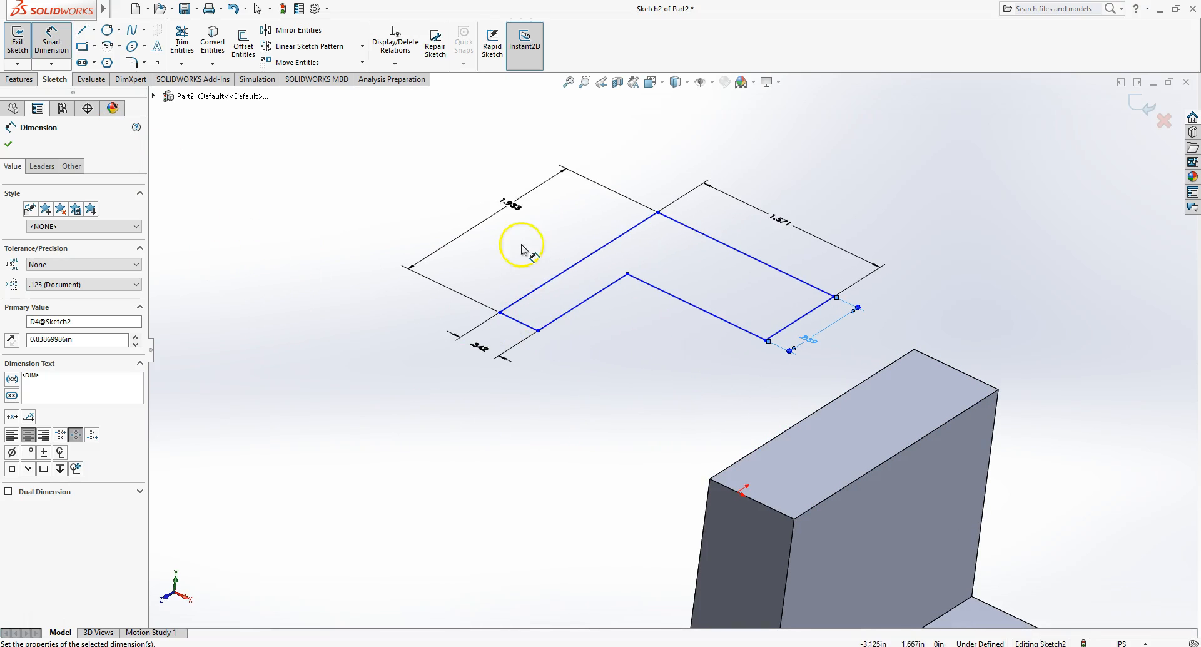
double_click(781, 220)
type("2.5")
key("Return")
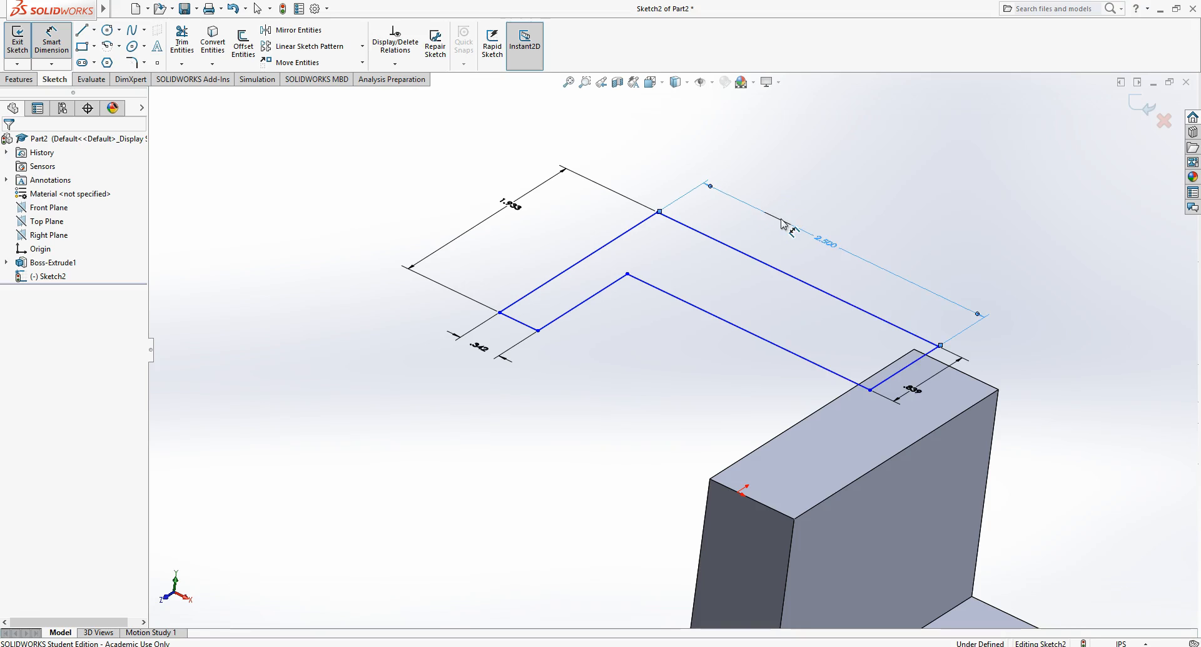
double_click(523, 211)
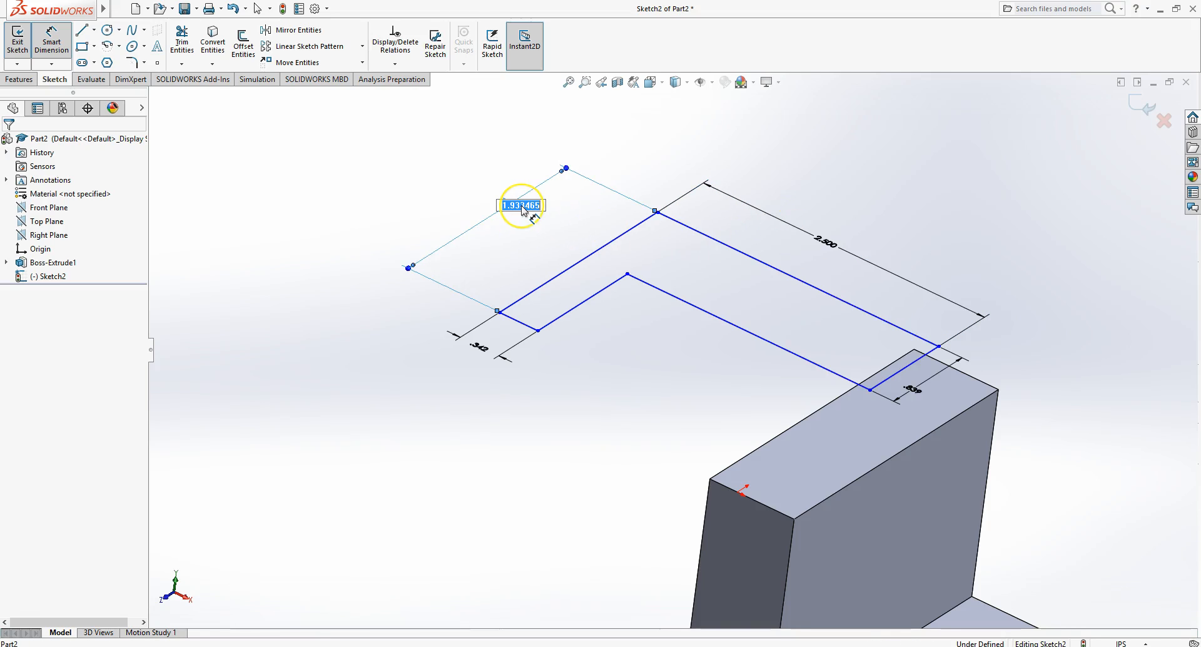
type("2.")
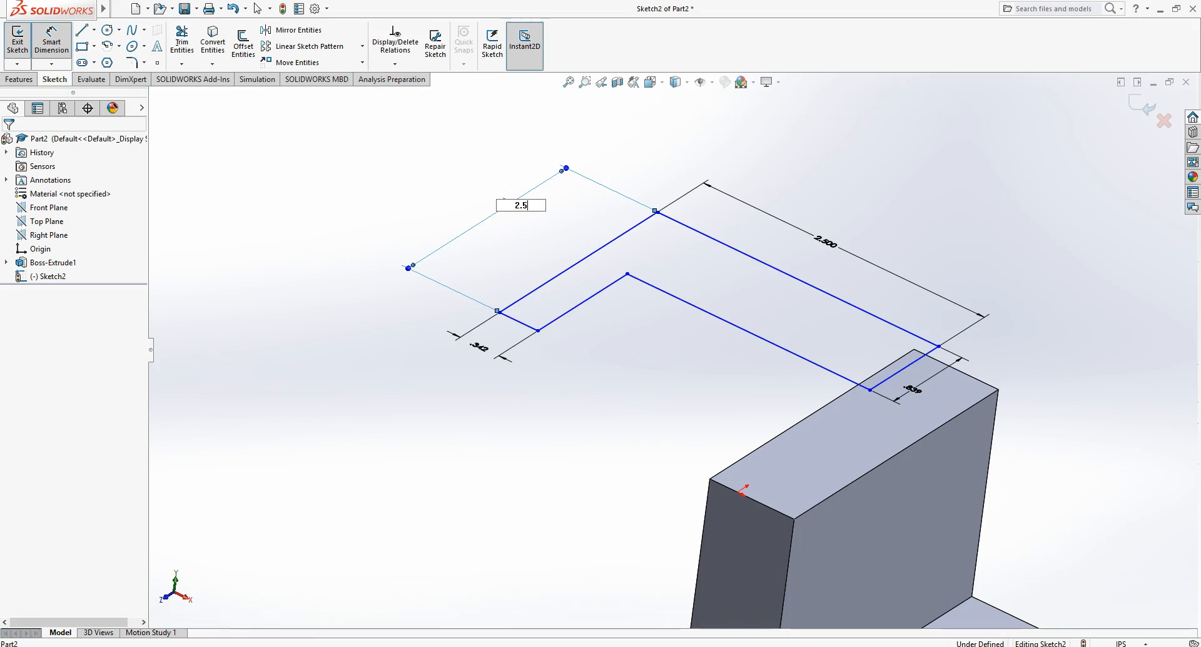
type("5")
key("Return")
- Set both end-edge width dimensions of the profile to 0.75 in
double_click(479, 348)
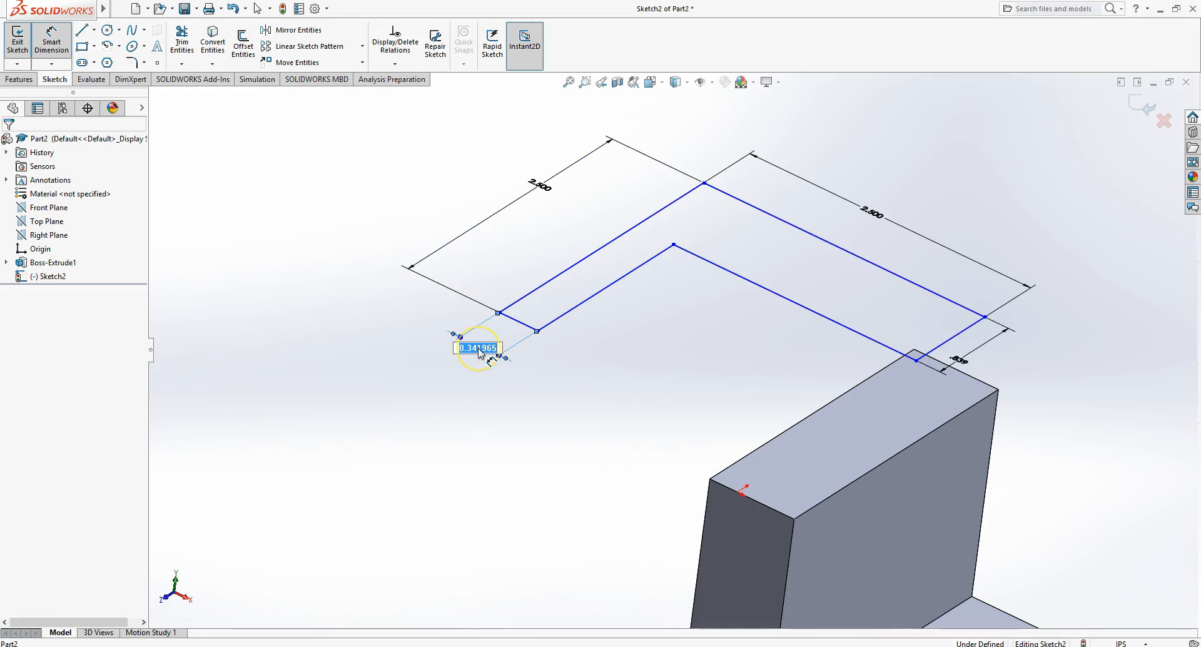
type(".75")
key("Return")
double_click(965, 362)
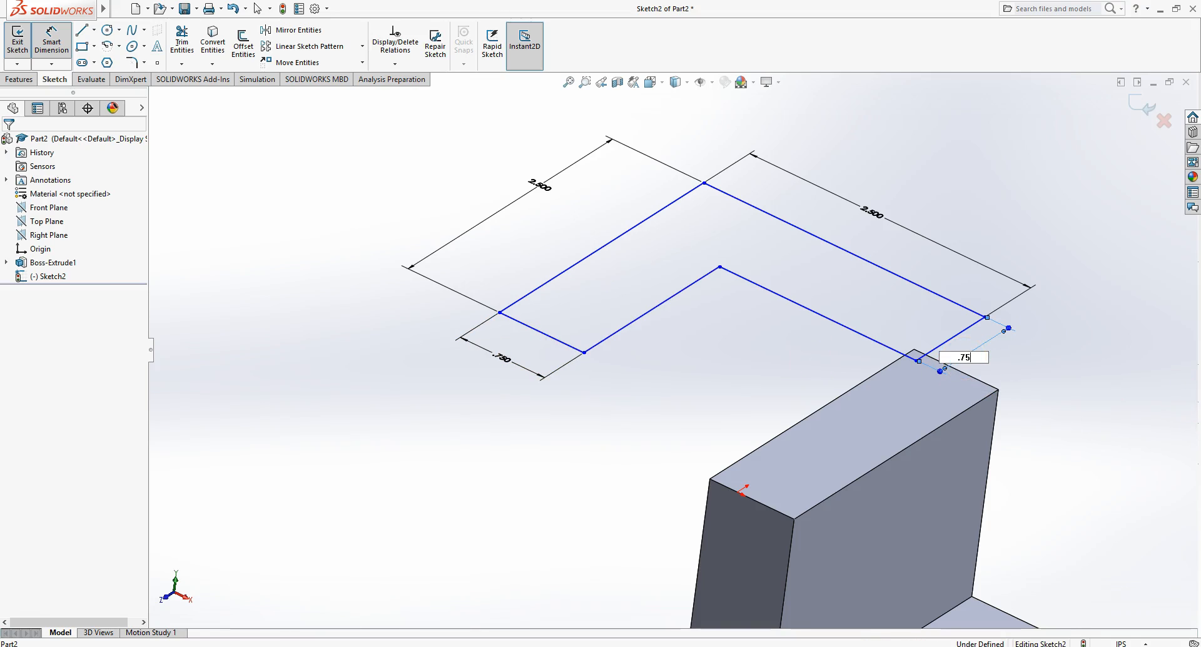
type(".75")
key("Return")
- Try to drag the profile's end edge onto the upright wall's top edge
right_click(733, 358)
left_click(764, 395)
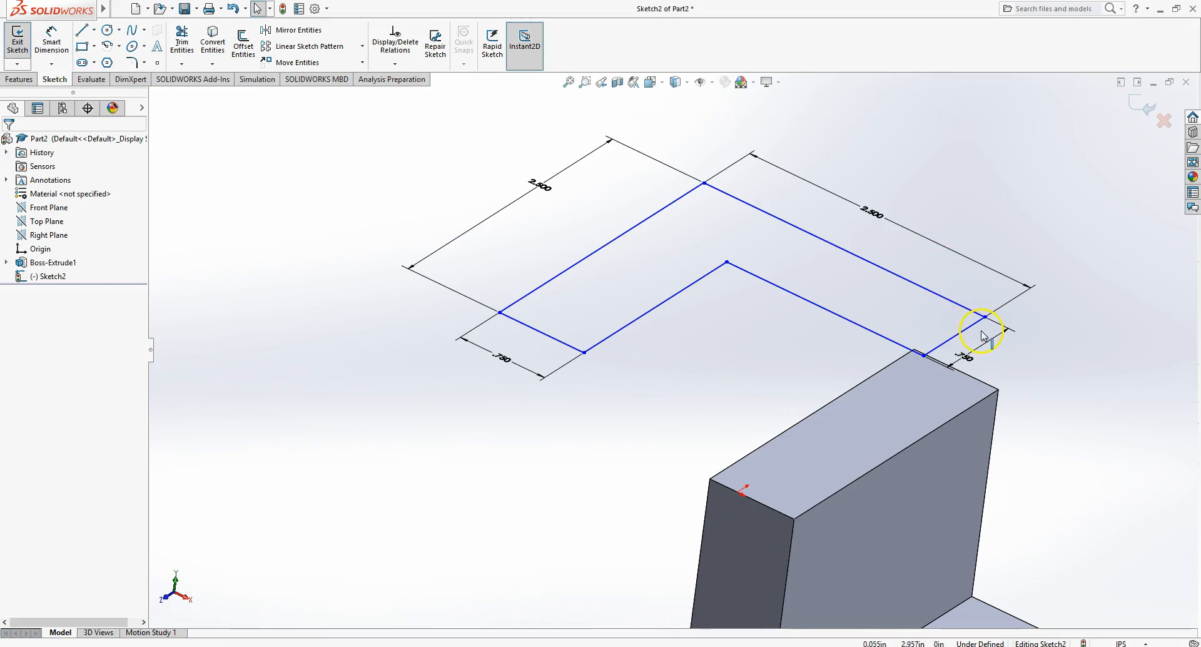
scroll(994, 397, "down", 2)
scroll(995, 397, "up", 3)
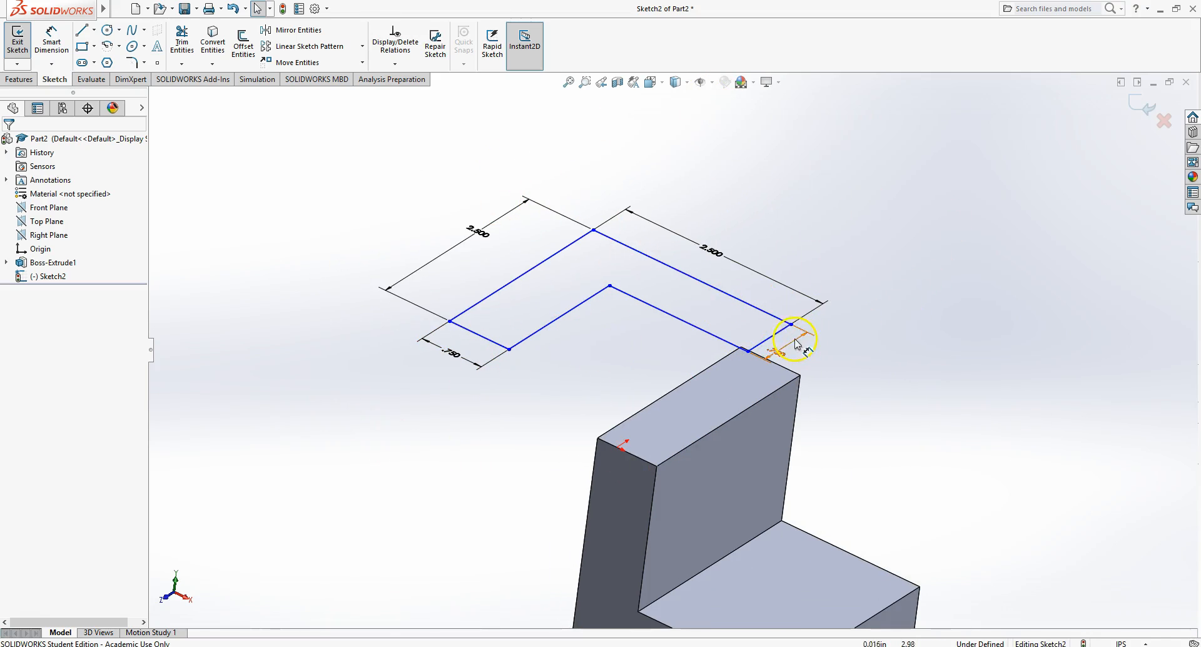
mouse_move(776, 334)
left_mouse_down()
mouse_move(687, 346)
mouse_move(665, 311)
mouse_move(595, 346)
left_mouse_up()
left_click(1094, 287)
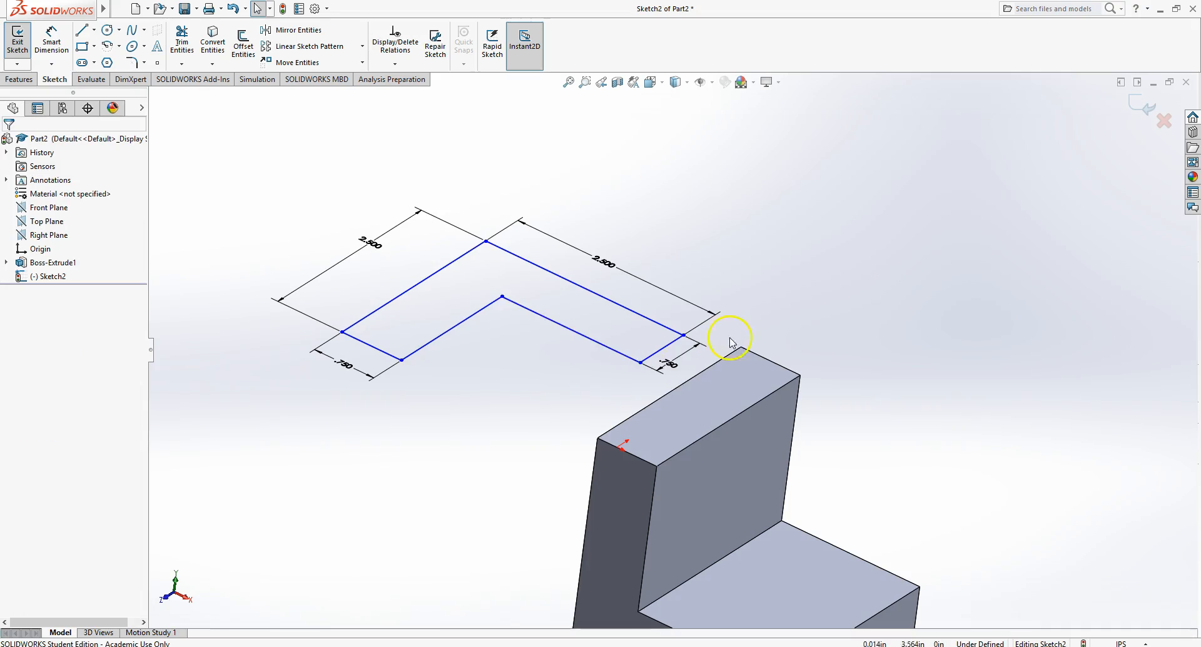
scroll(729, 340, "down", 3)
scroll(726, 341, "up", 3)
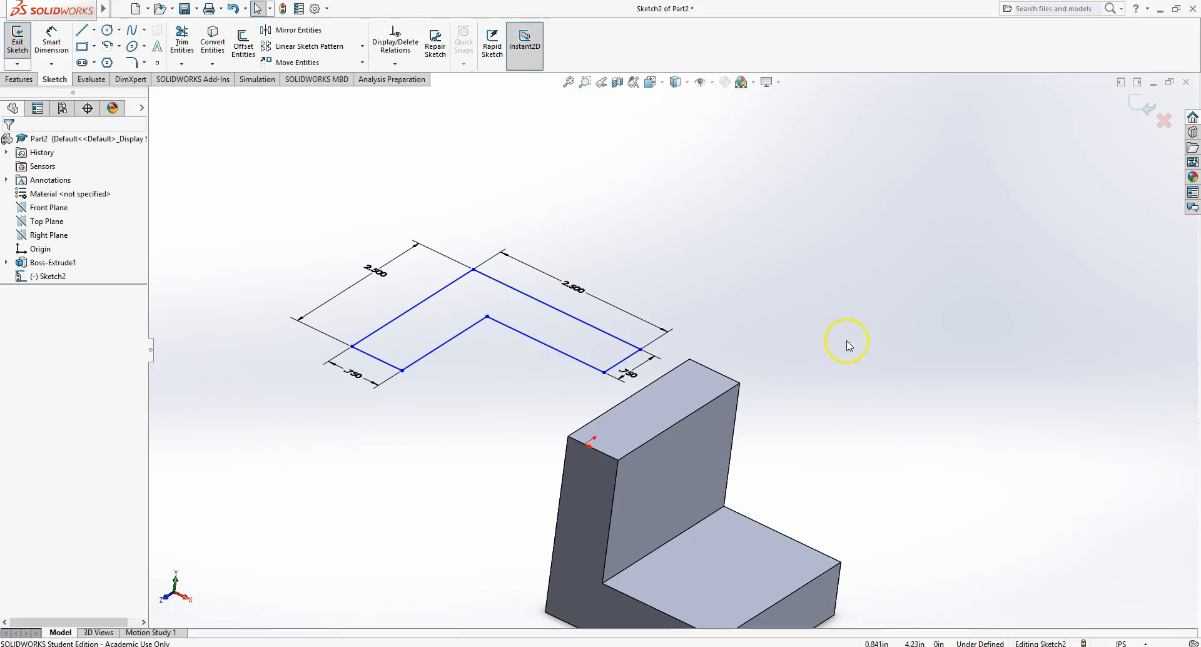
- Dimension the distance between the profile's end edge and the wall's top edge as 0 in
right_click(629, 229)
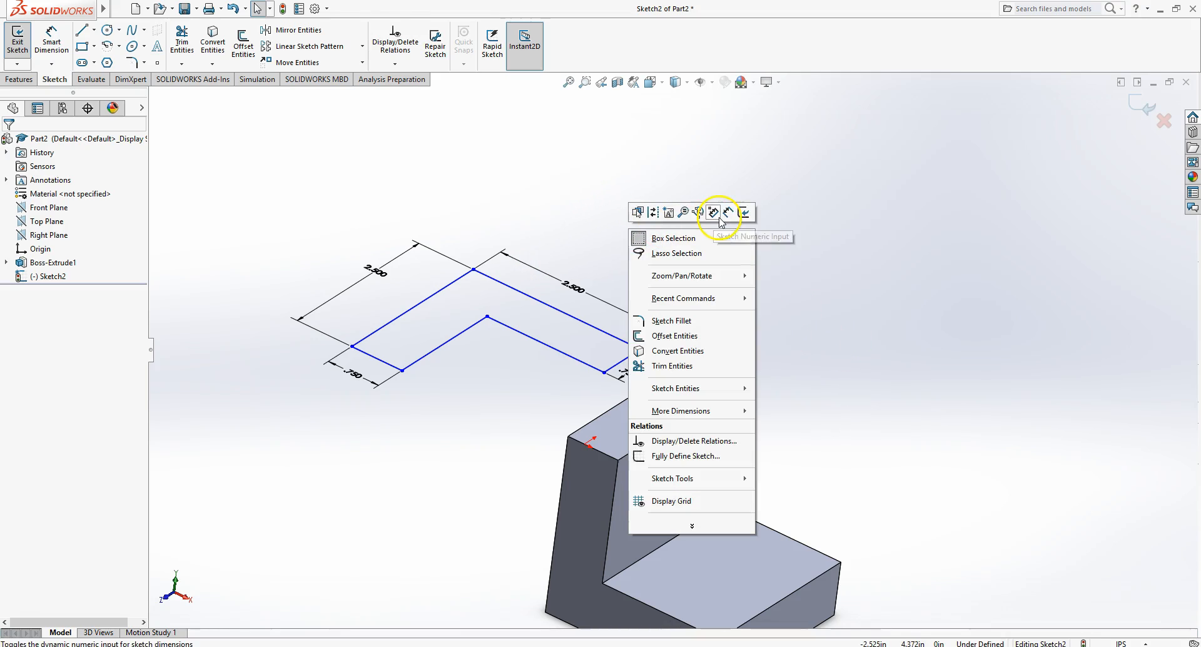
left_click(730, 214)
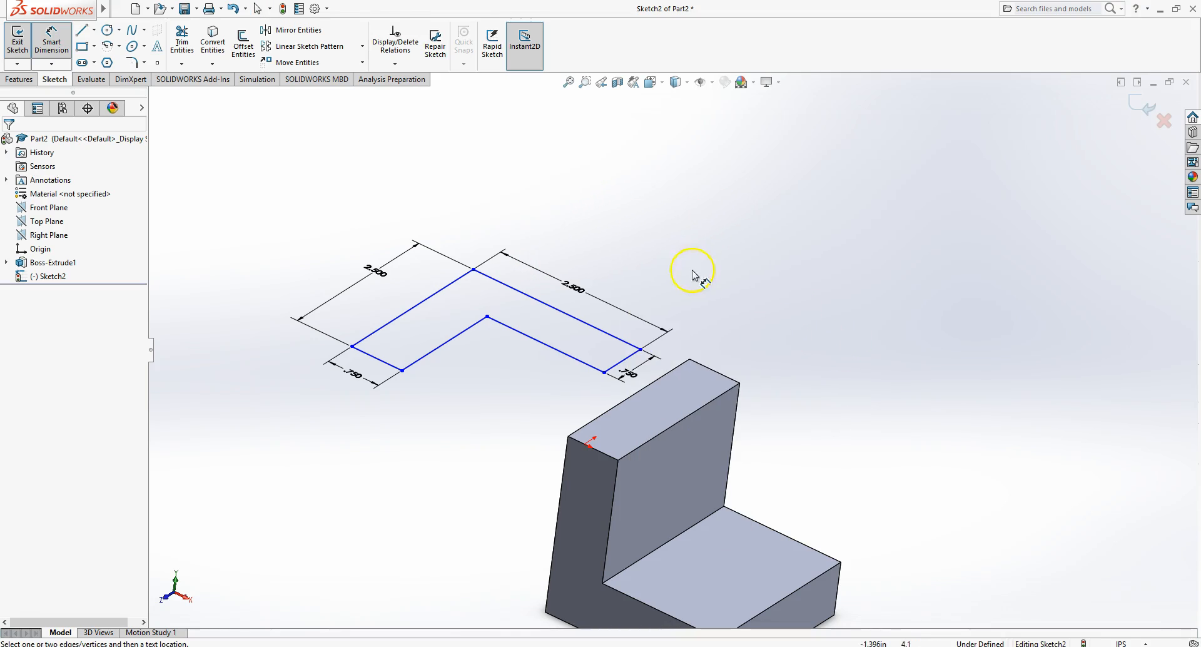
left_click(638, 357)
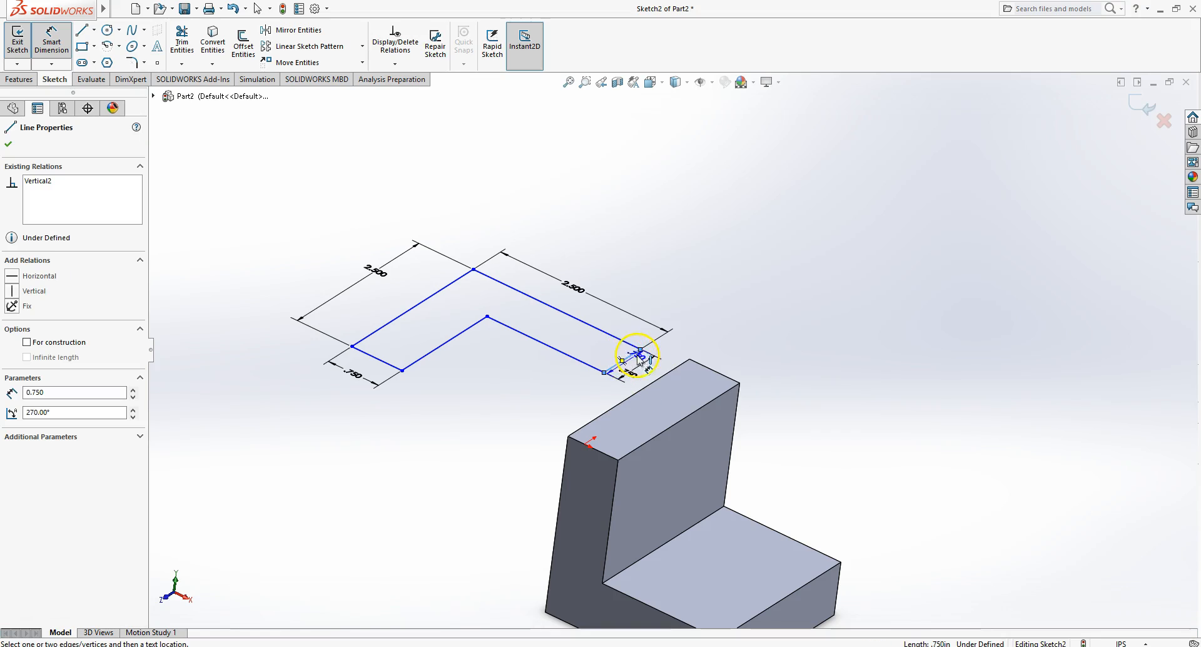
left_click(651, 384)
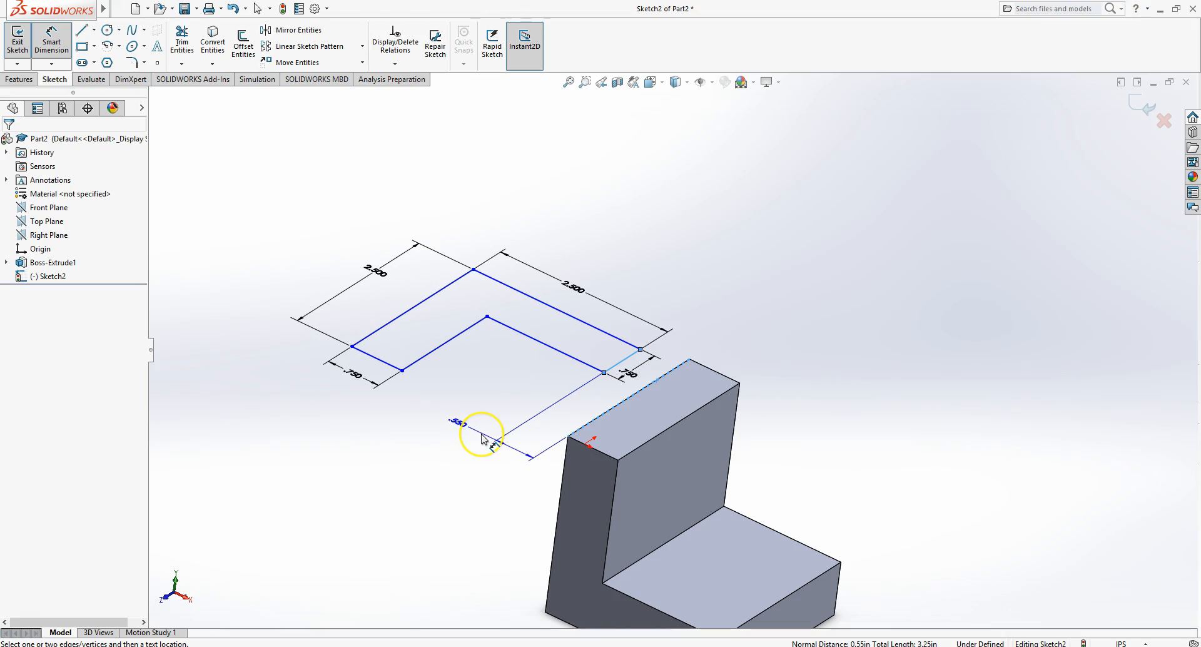
left_click(482, 434)
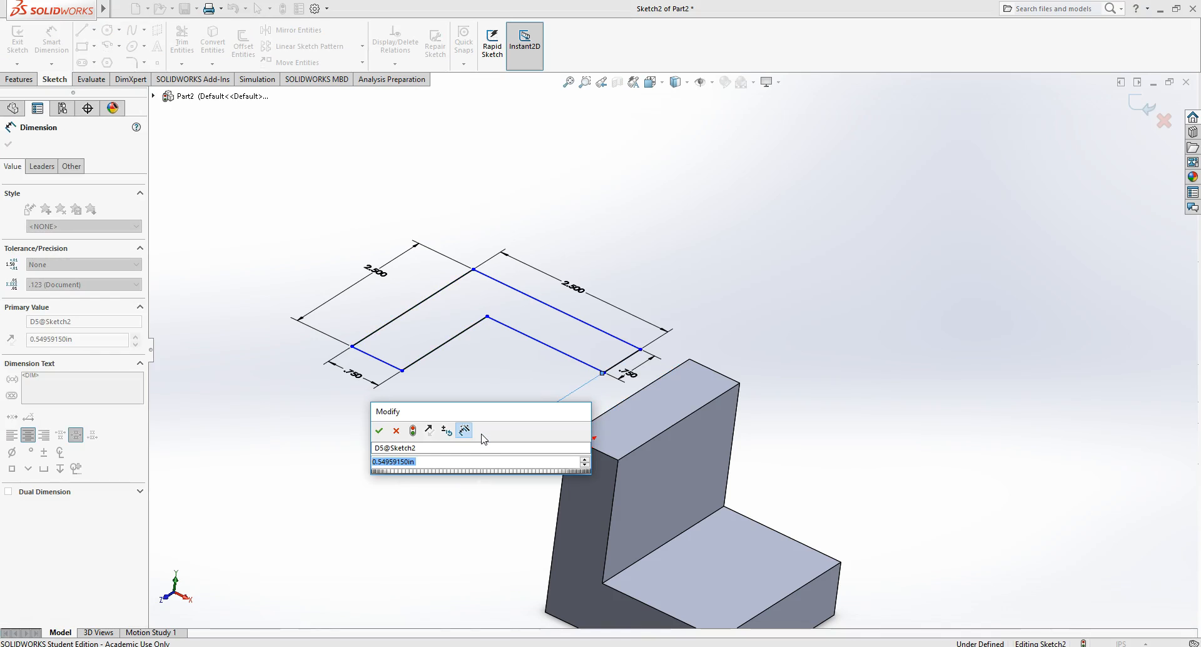
type("0")
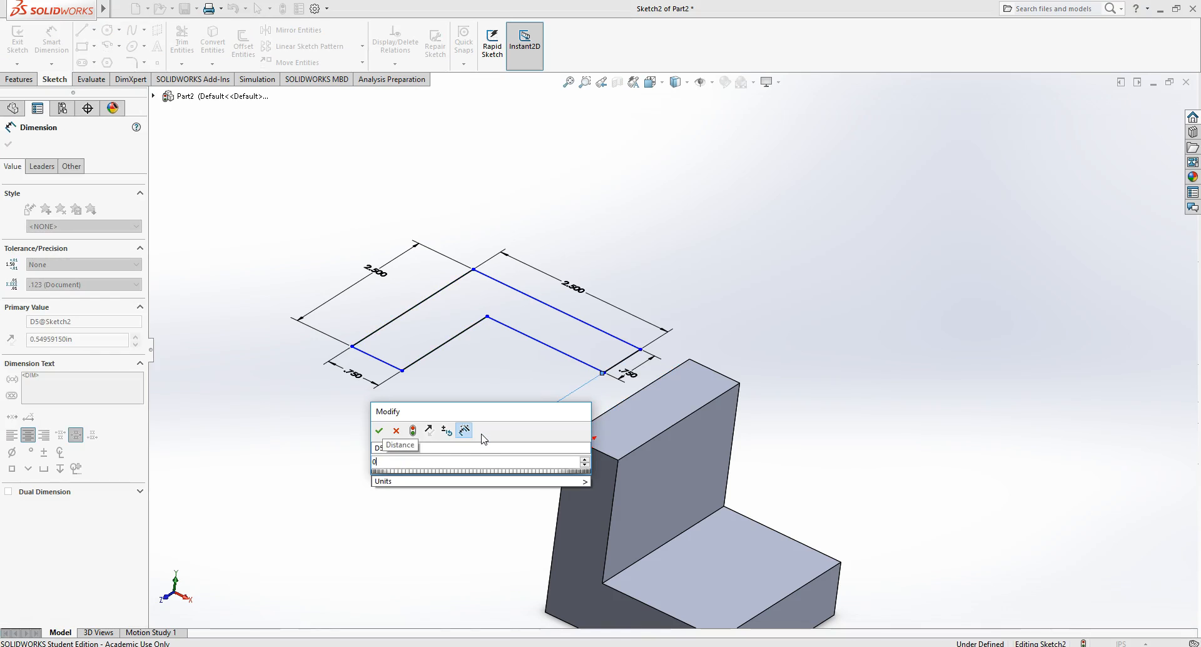
key("Return")
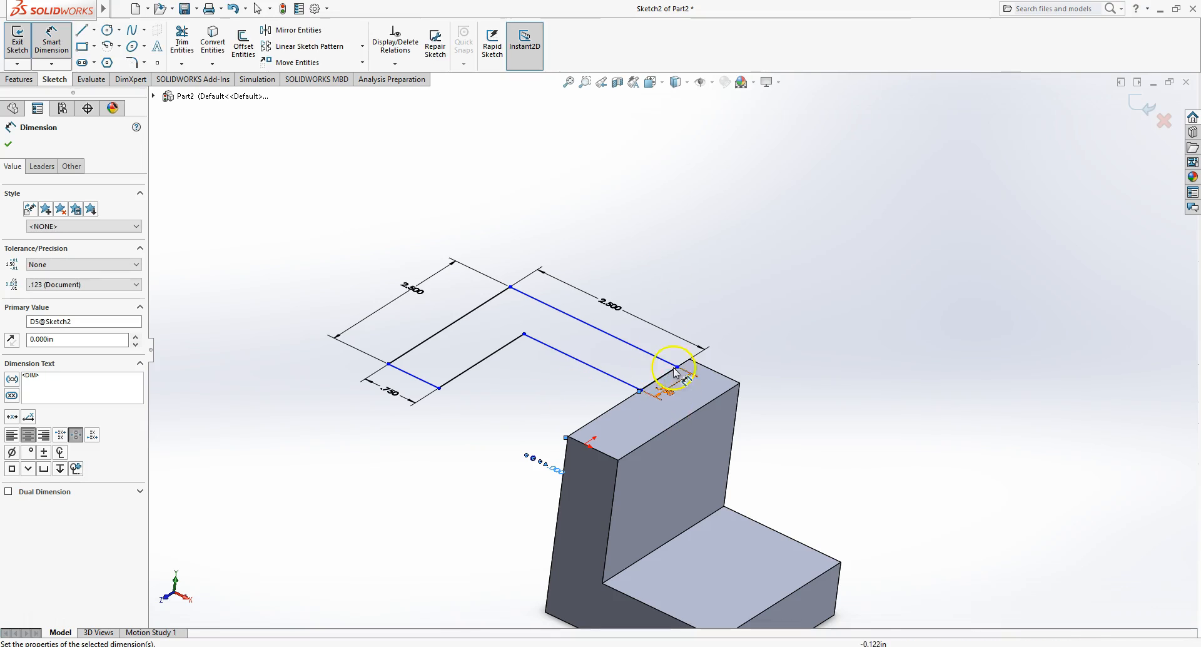
- Dimension the distance between the profile's long outer edge and the wall's outer edge as 0 in
scroll(667, 348, "down", 3)
scroll(666, 347, "down", 3)
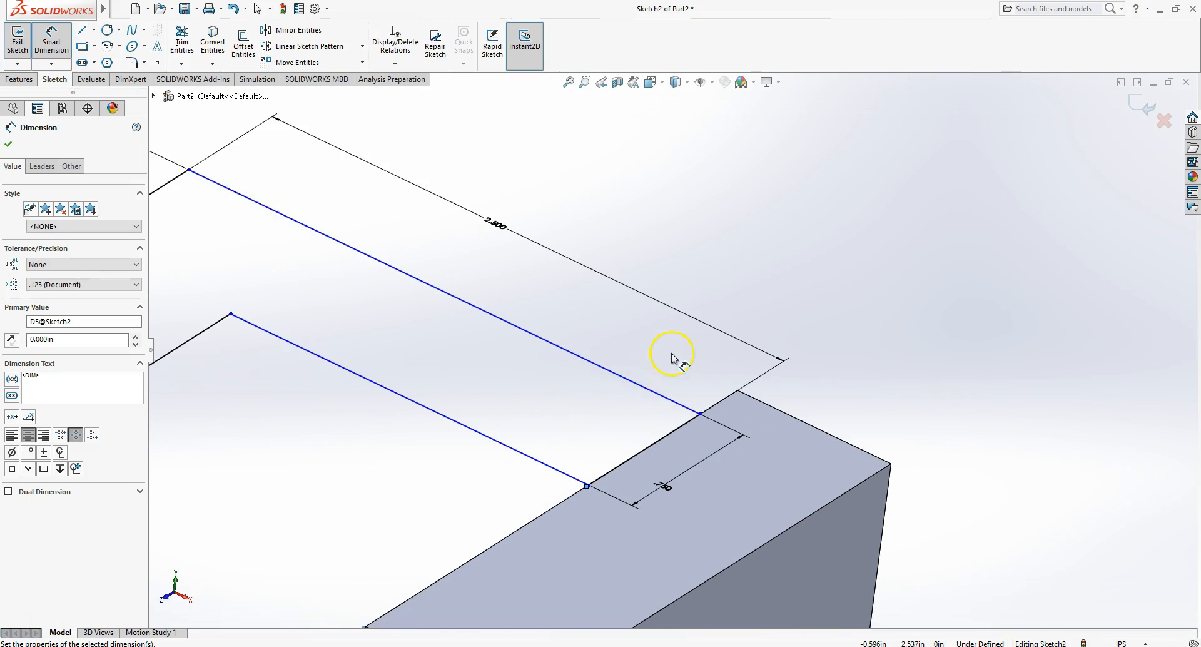
left_click(651, 392)
left_click(819, 430)
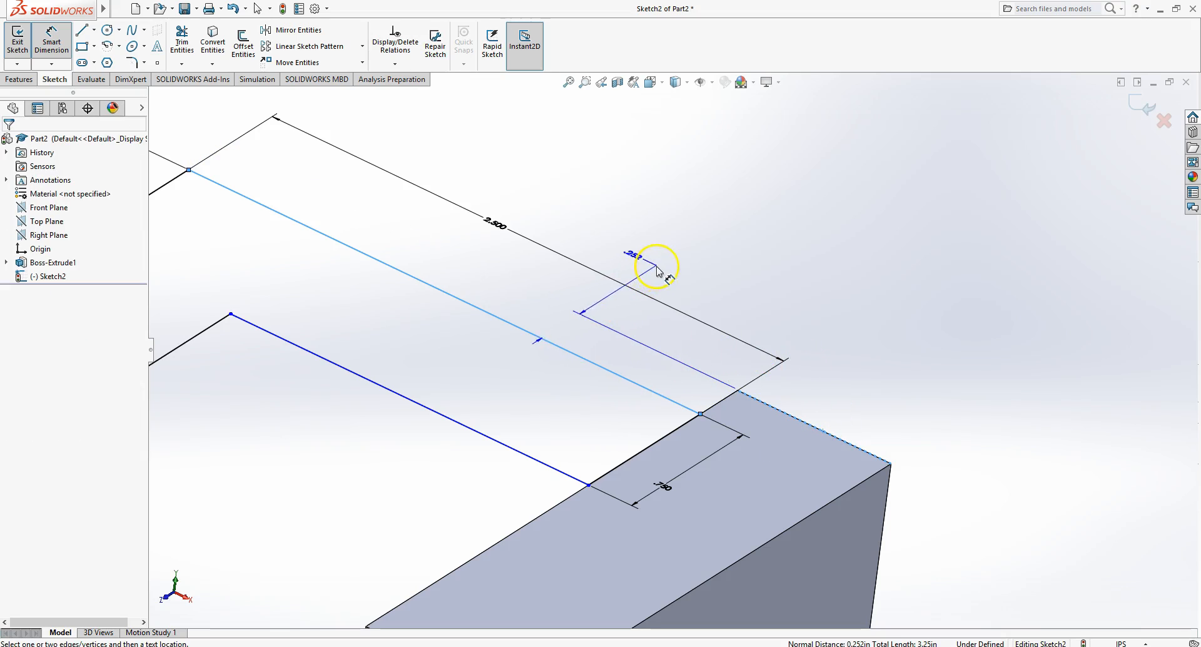
left_click(580, 303)
type("0")
key("Return")
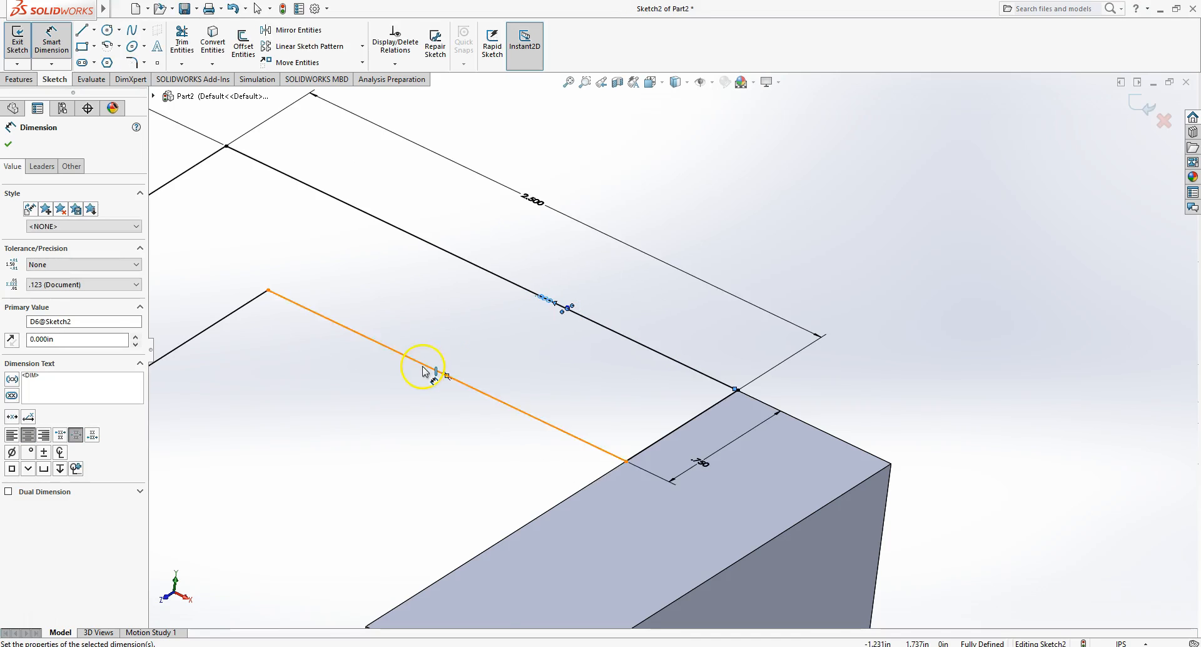
- Exit the sketch
scroll(423, 371, "up", 4)
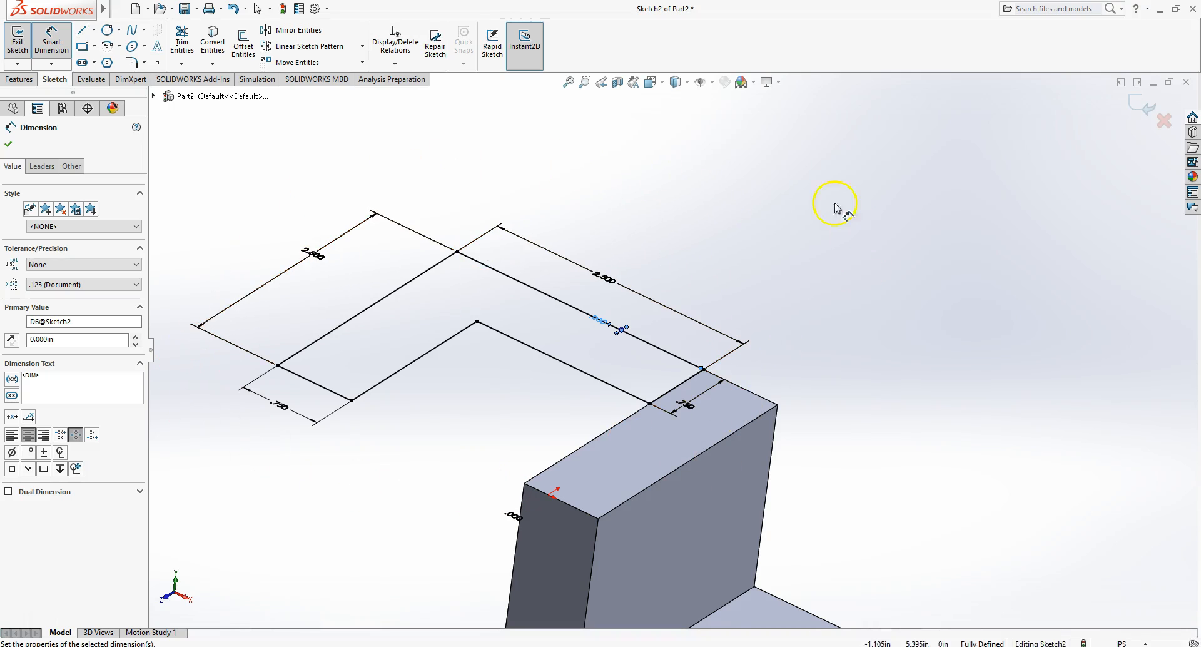
right_click(837, 243)
left_click(857, 275)
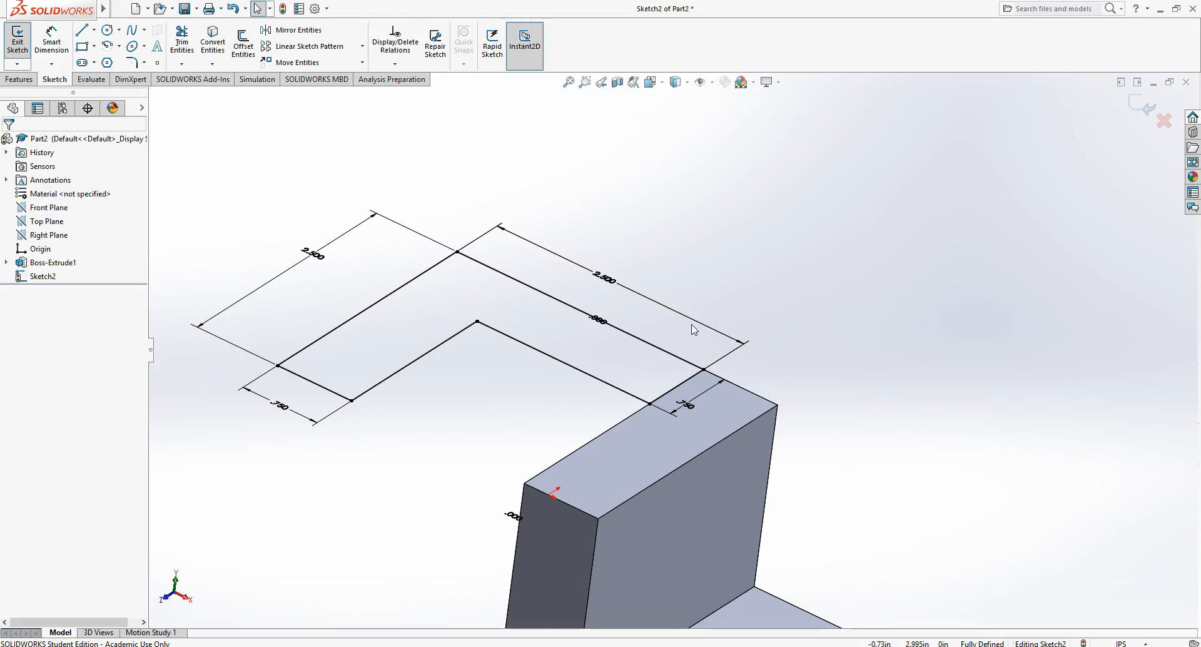
left_click(611, 327)
left_click(896, 279)
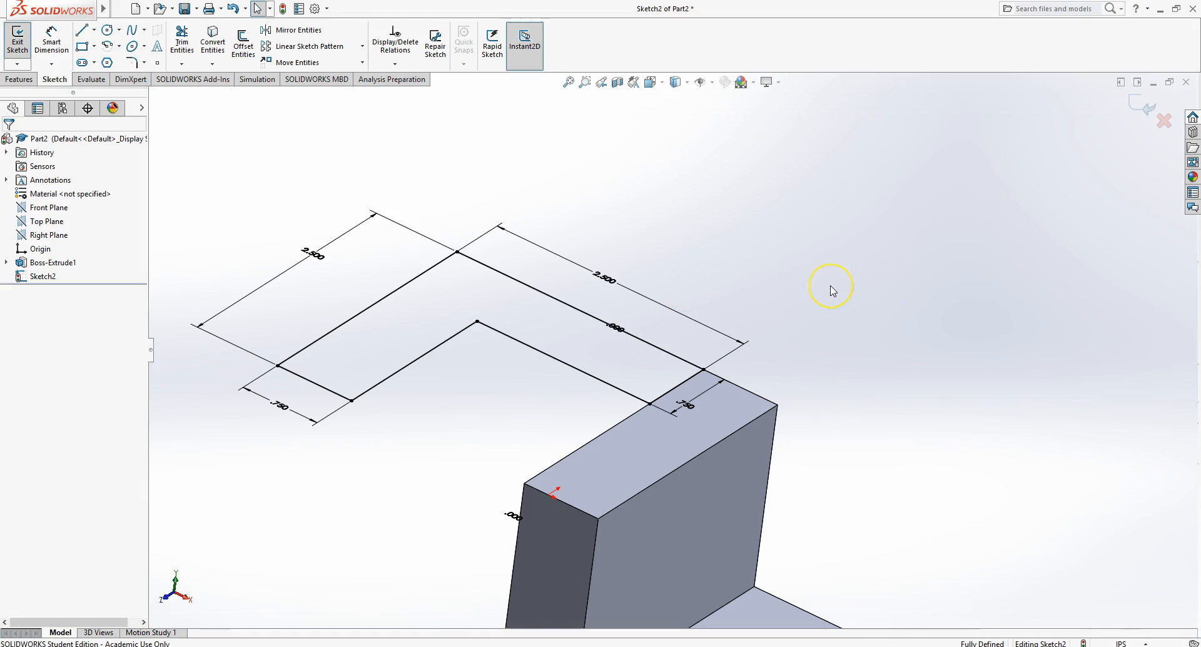
left_click(792, 274)
key("ctrl+7")
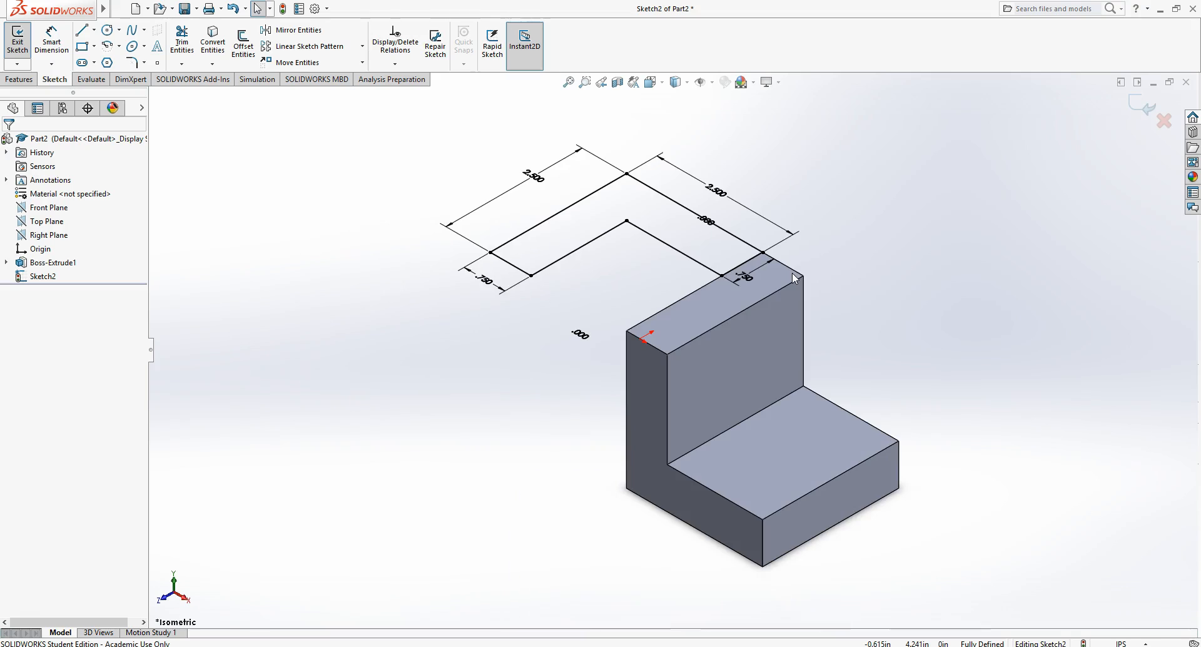
left_click(753, 262)
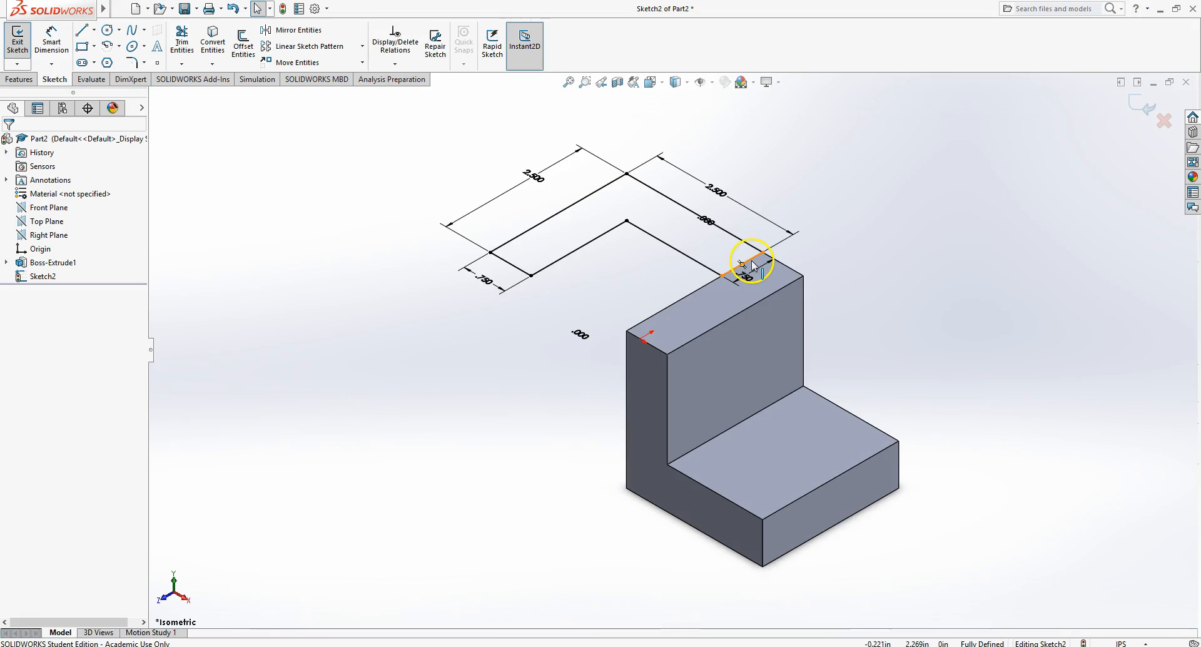
left_click(19, 41)
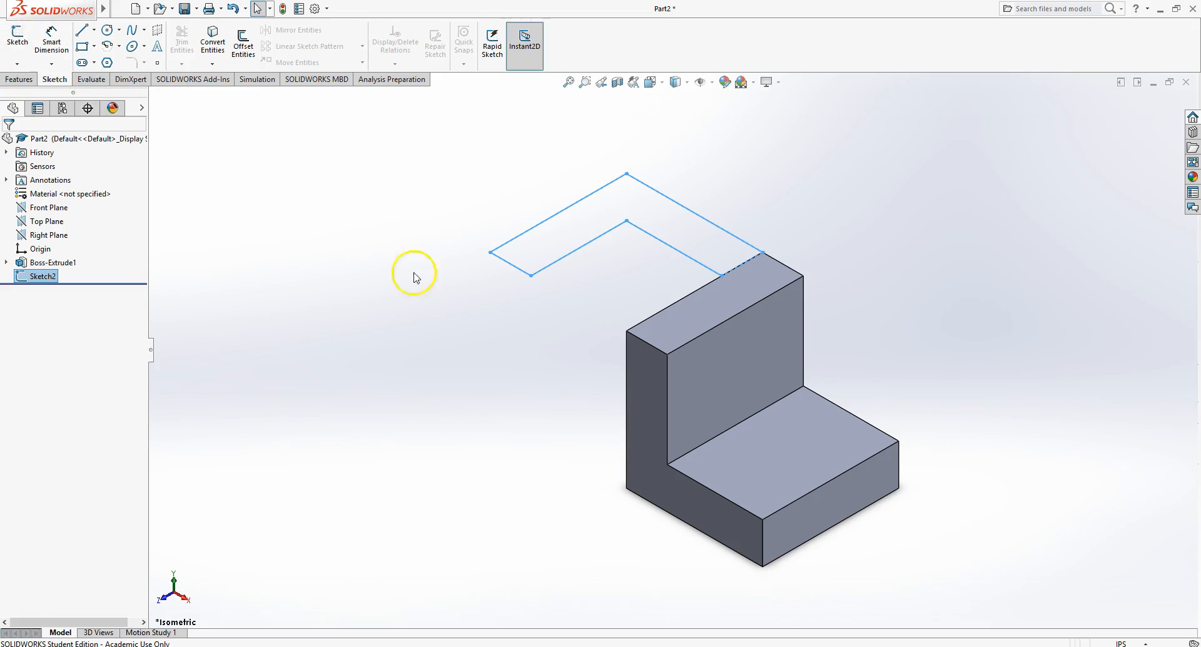
- Extrude the second L-profile downward 2.500 in with the direction reversed and merged into the part
left_click(482, 468)
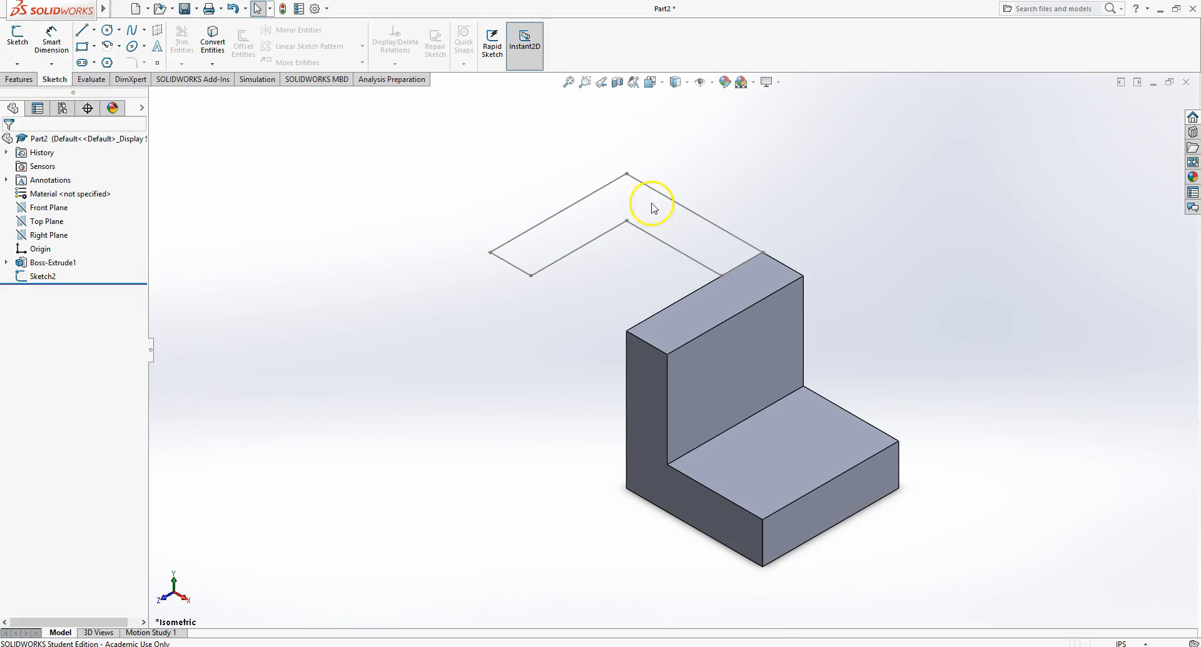
left_click(20, 79)
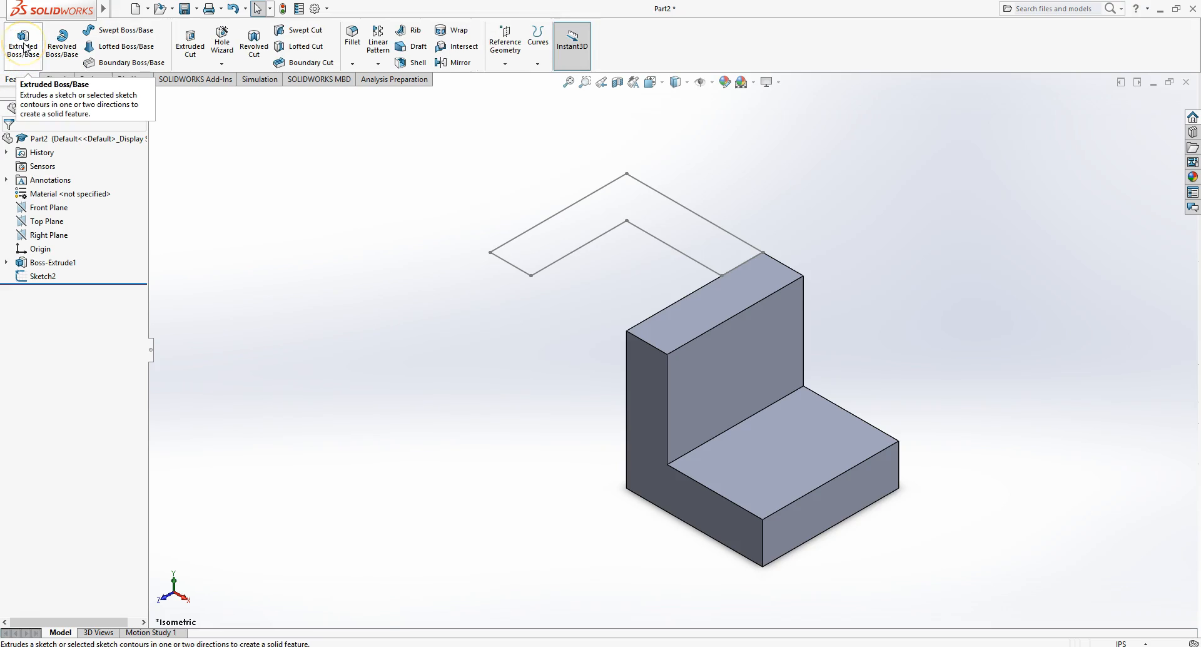
left_click(24, 47)
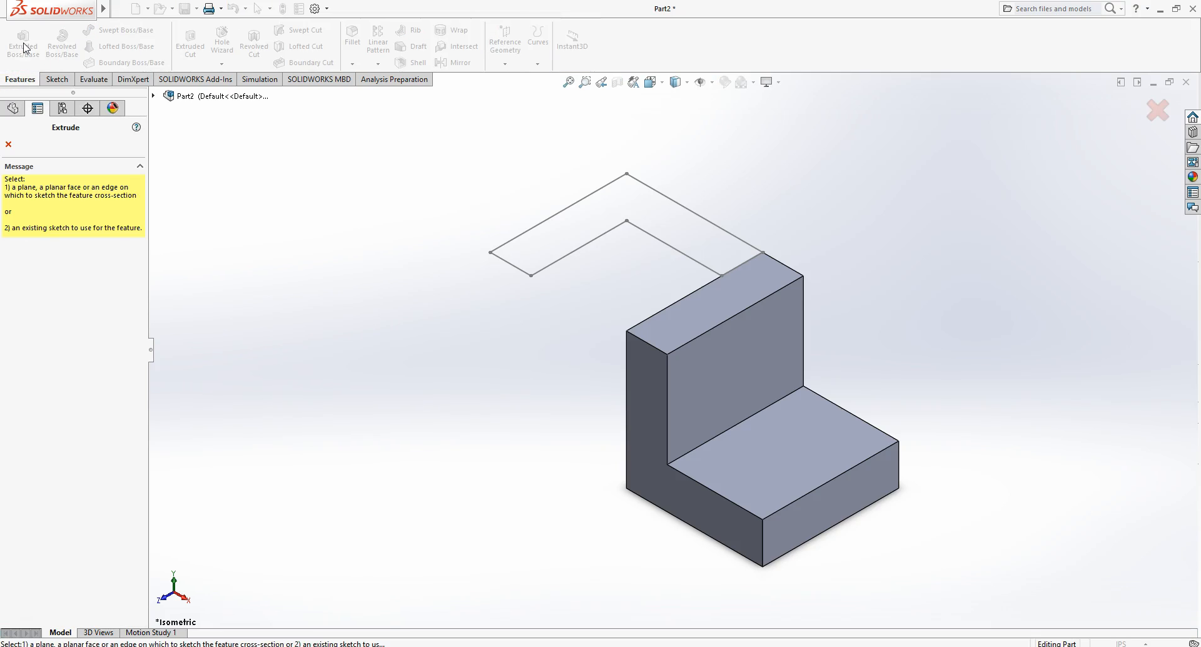
left_click(557, 263)
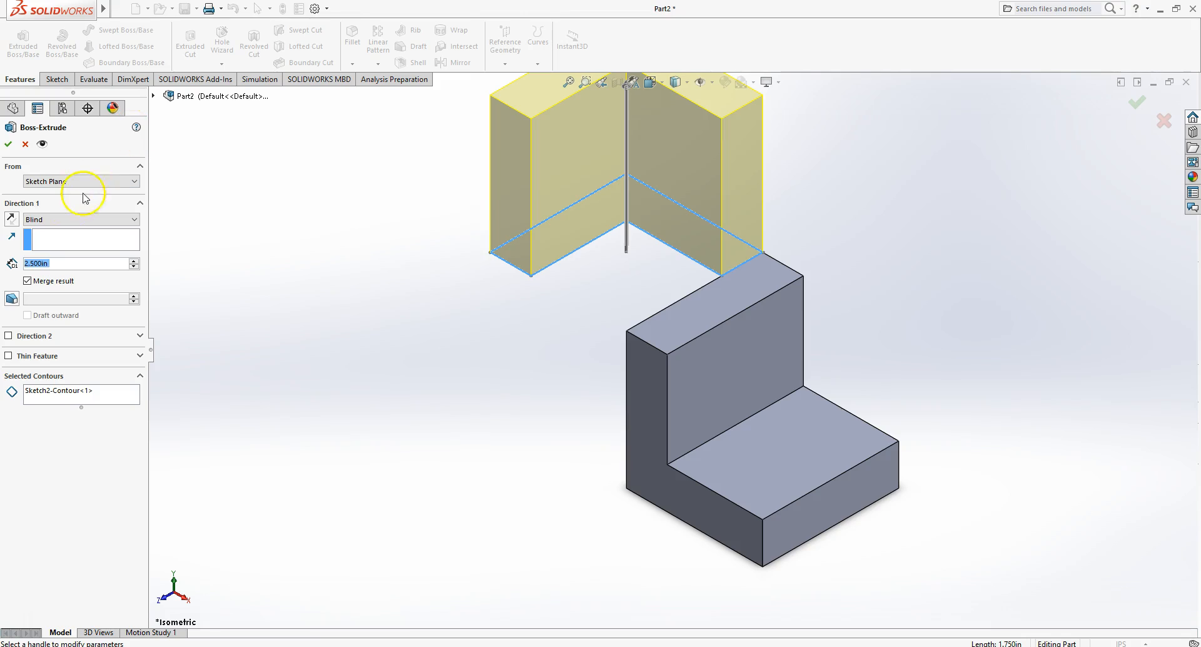
left_click(10, 220)
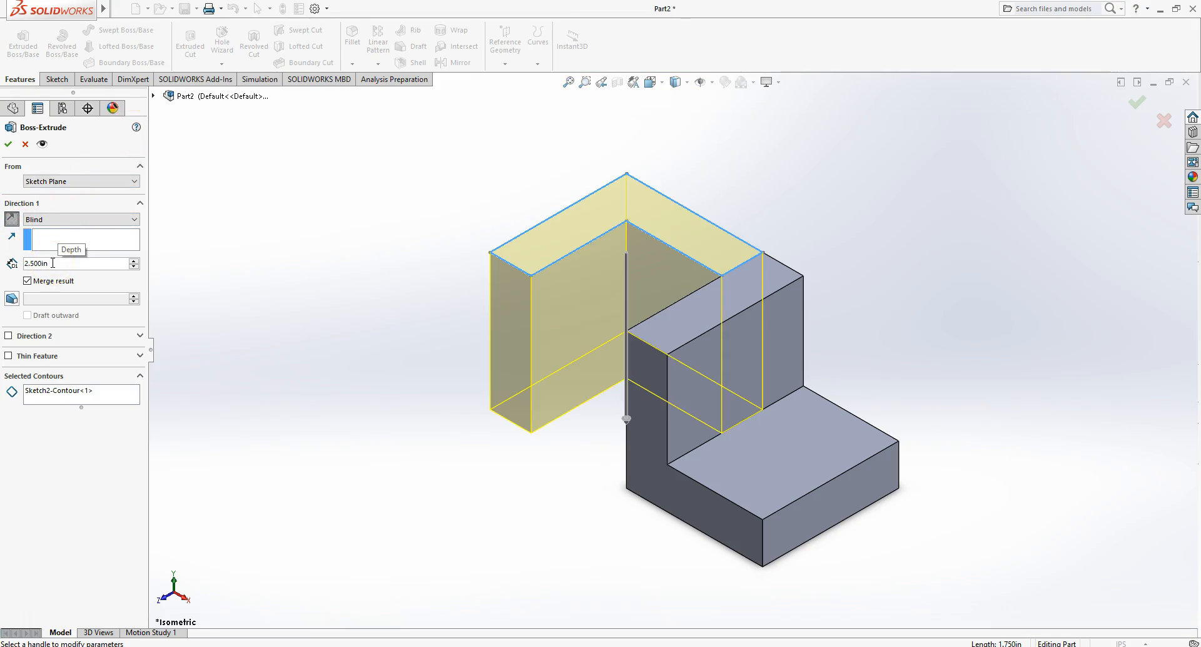
left_click(30, 282)
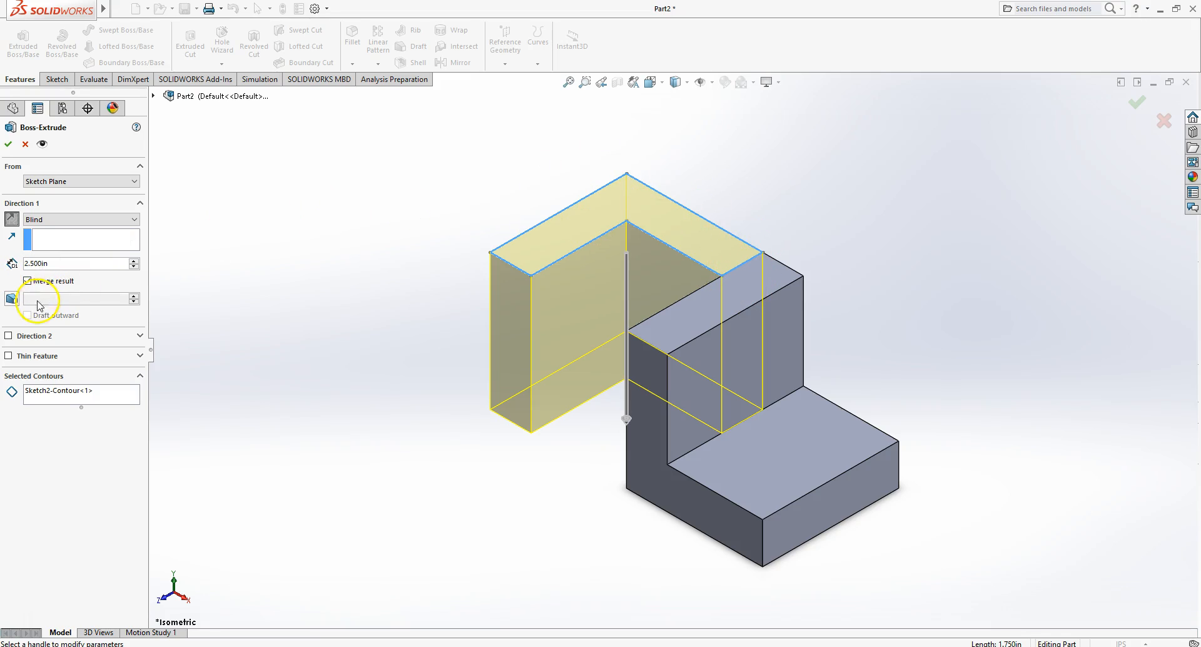
left_click(9, 142)
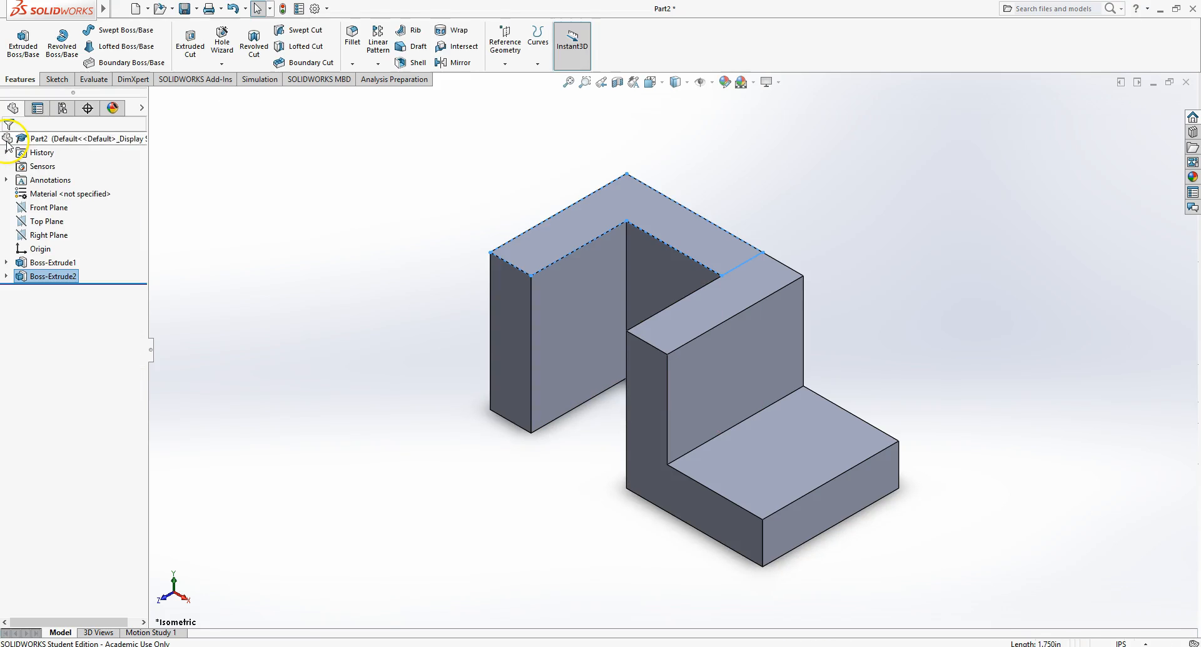
- Start a new sketch on the top face of the base's horizontal leg
left_click(401, 361)
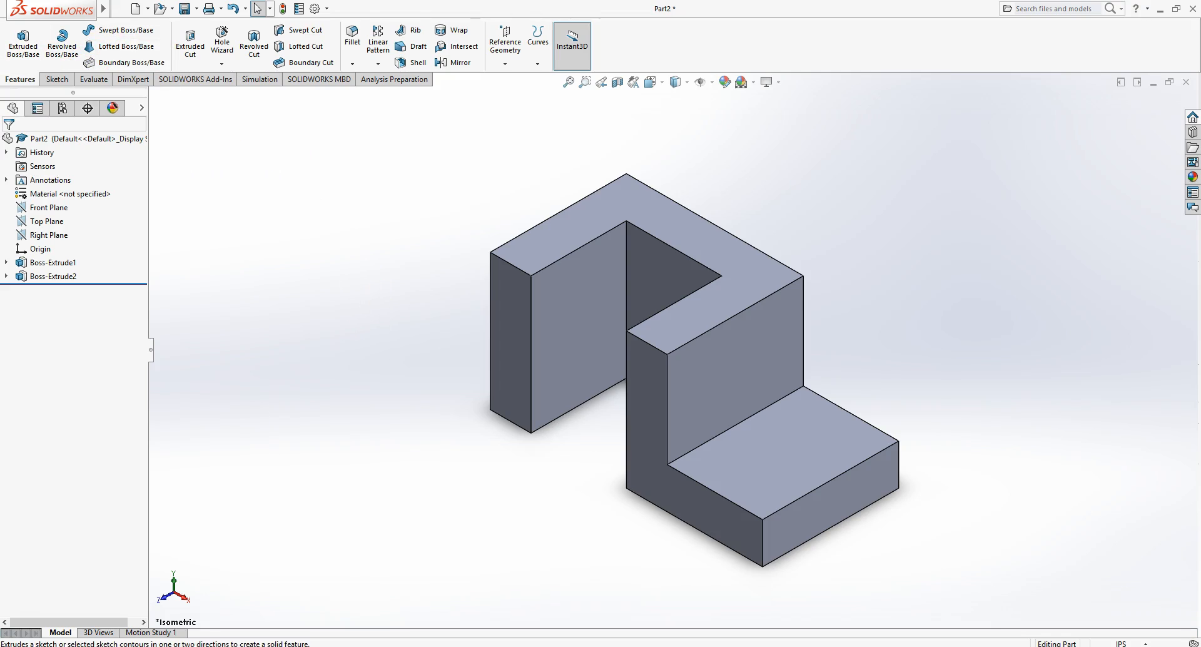
left_click(57, 79)
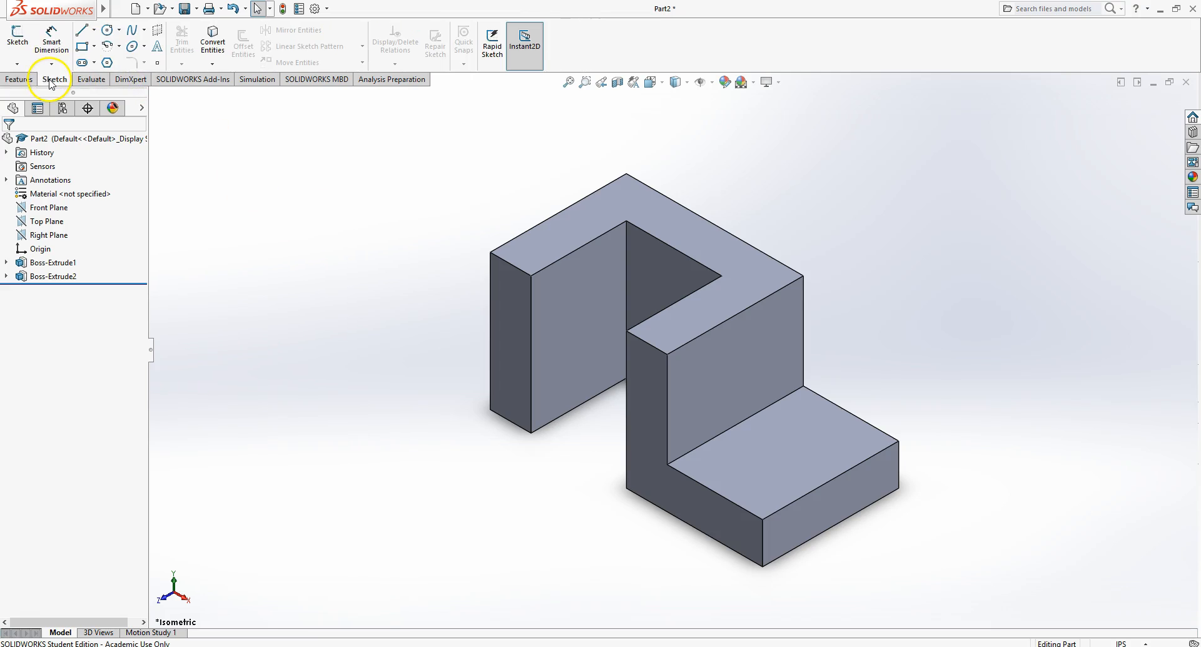
left_click(19, 38)
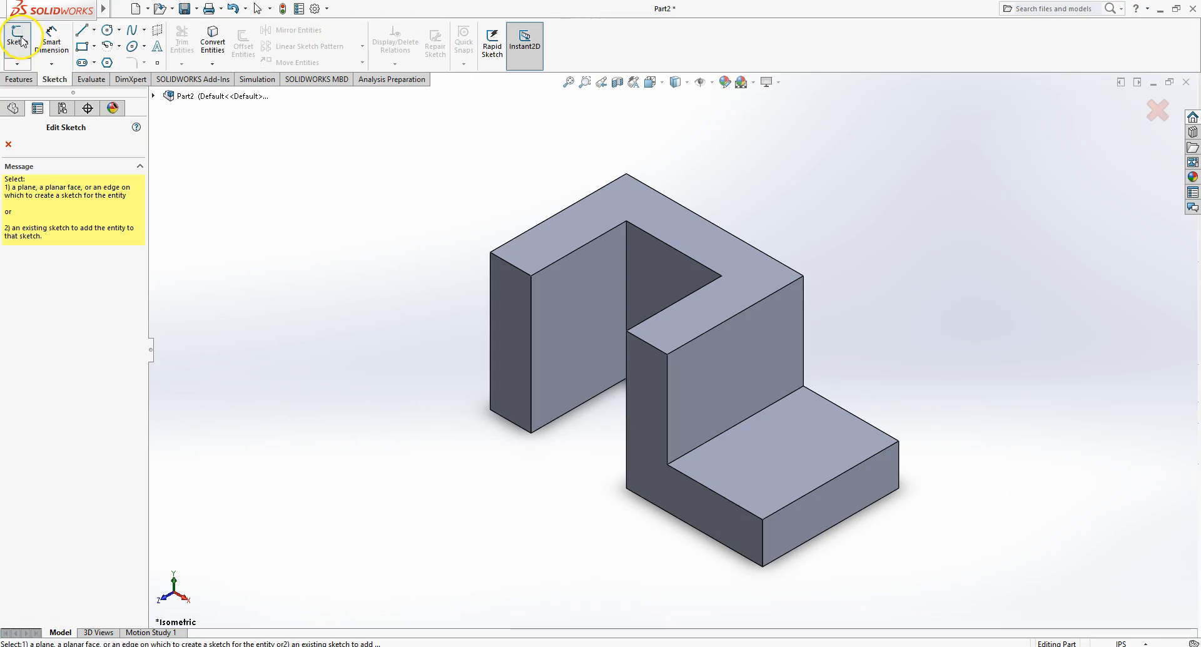
left_click(789, 457)
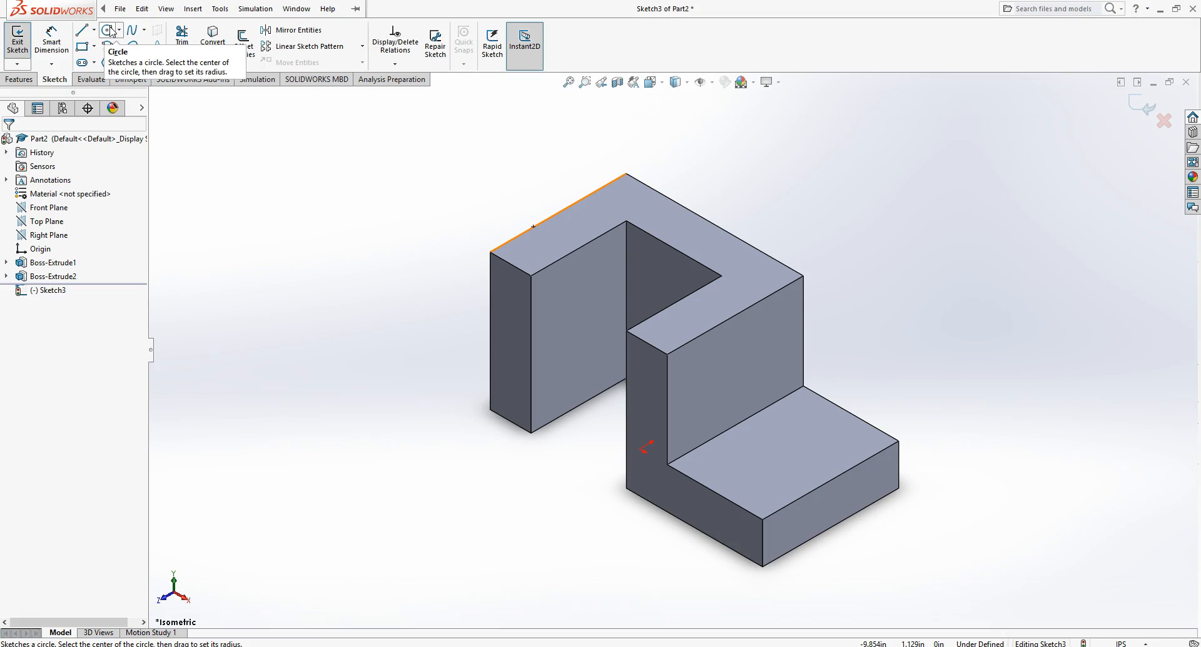
left_click(104, 30)
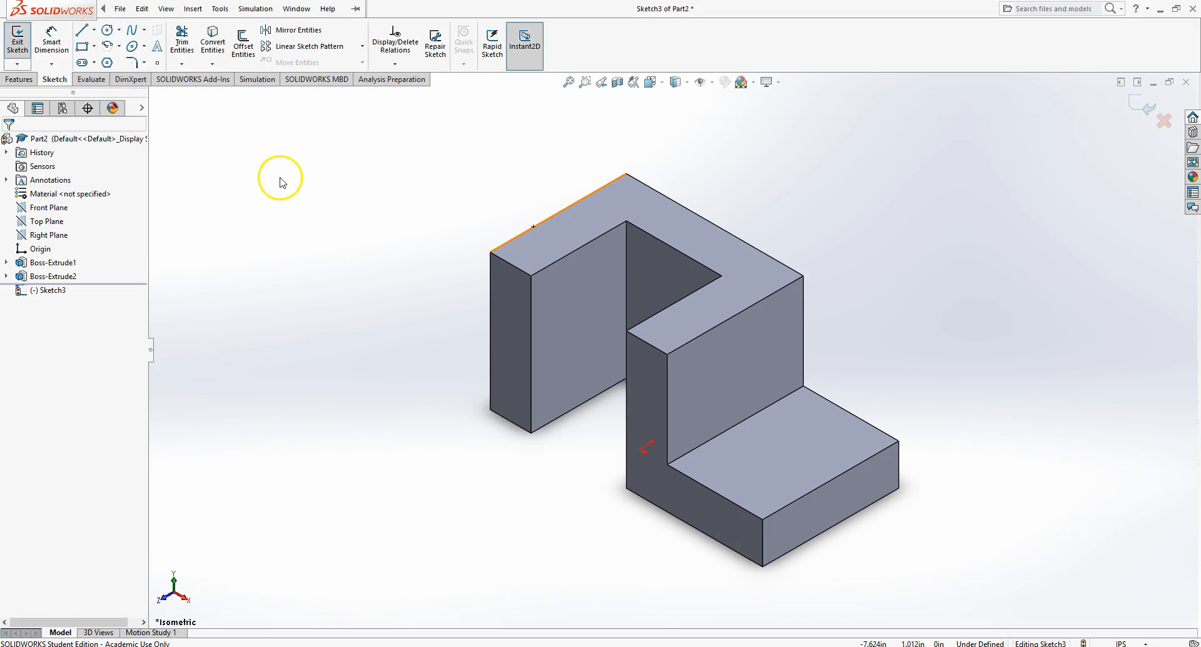
key("r")
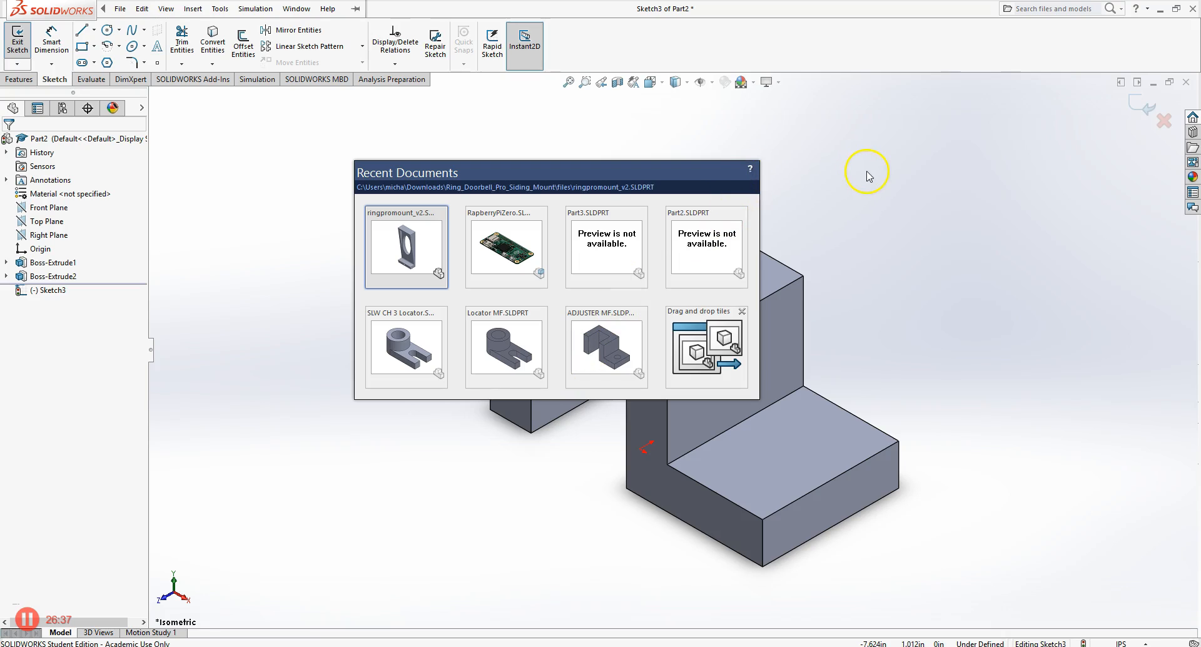
left_click(868, 174)
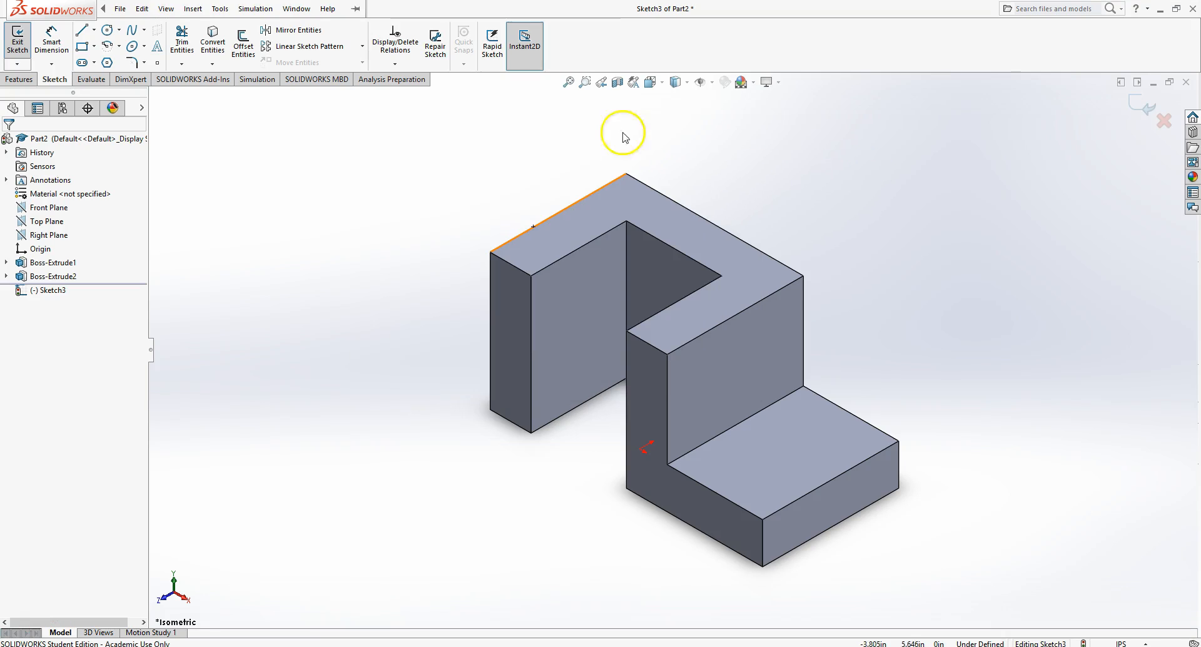
- Sketch a circle with radius about 0.384 in near the middle of the base's top face
left_click(108, 30)
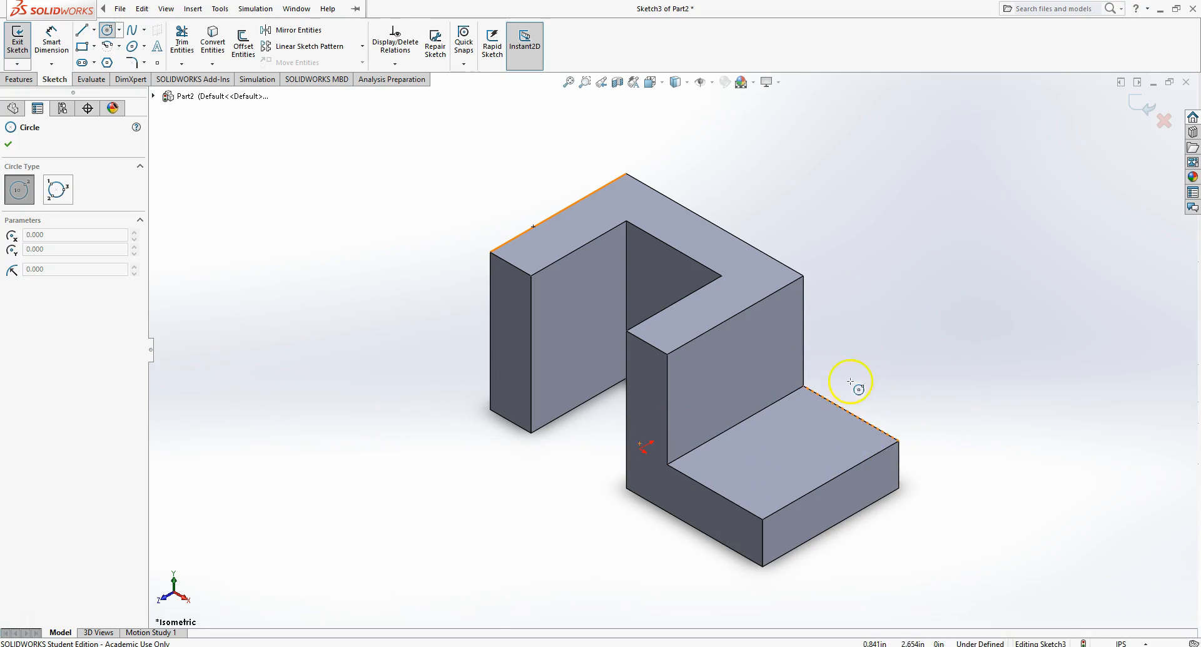
left_click(793, 460)
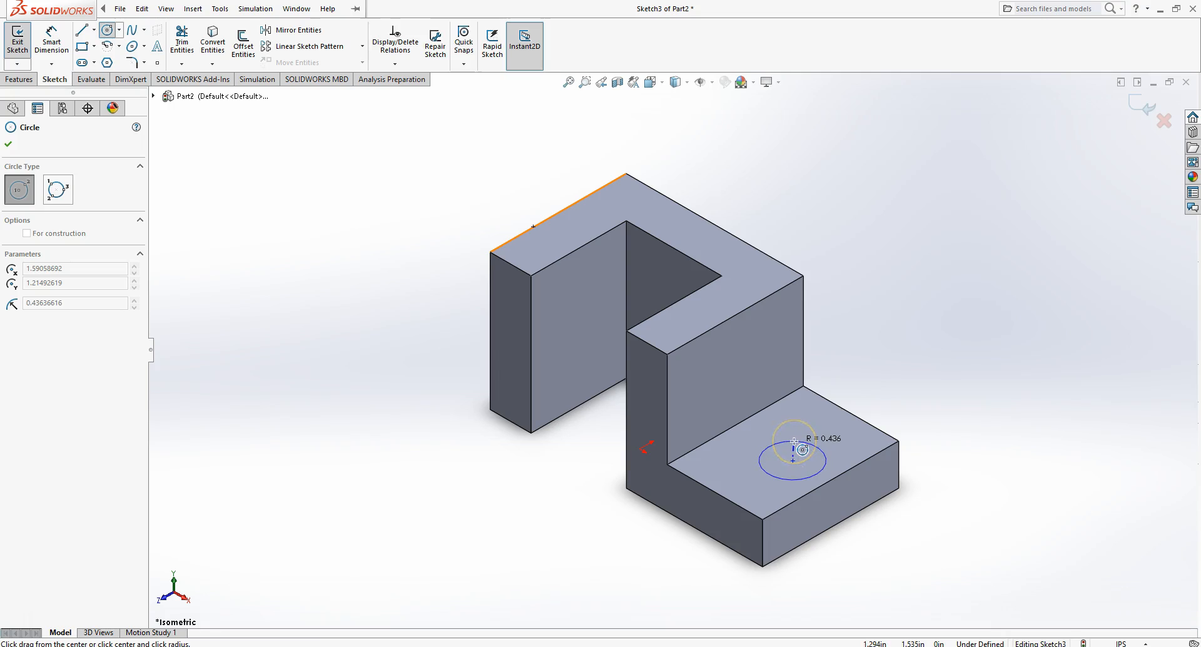
left_click(805, 445)
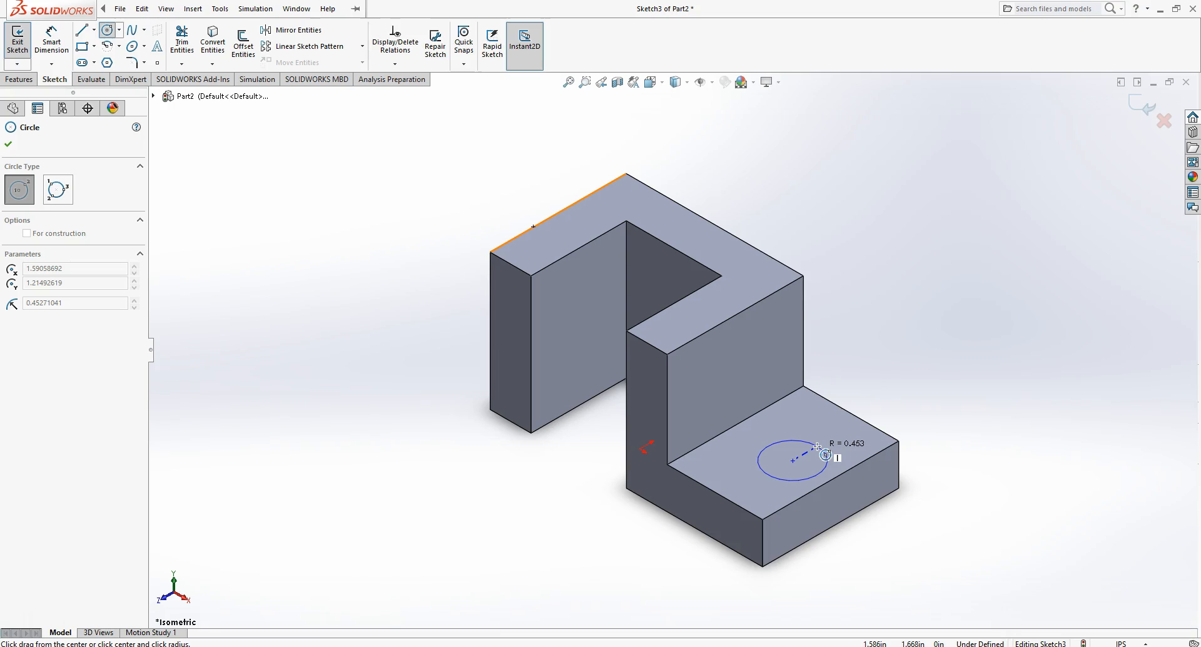
- Finish the circle on the base's top face and dimension its diameter to 0.75 in
left_click(814, 437)
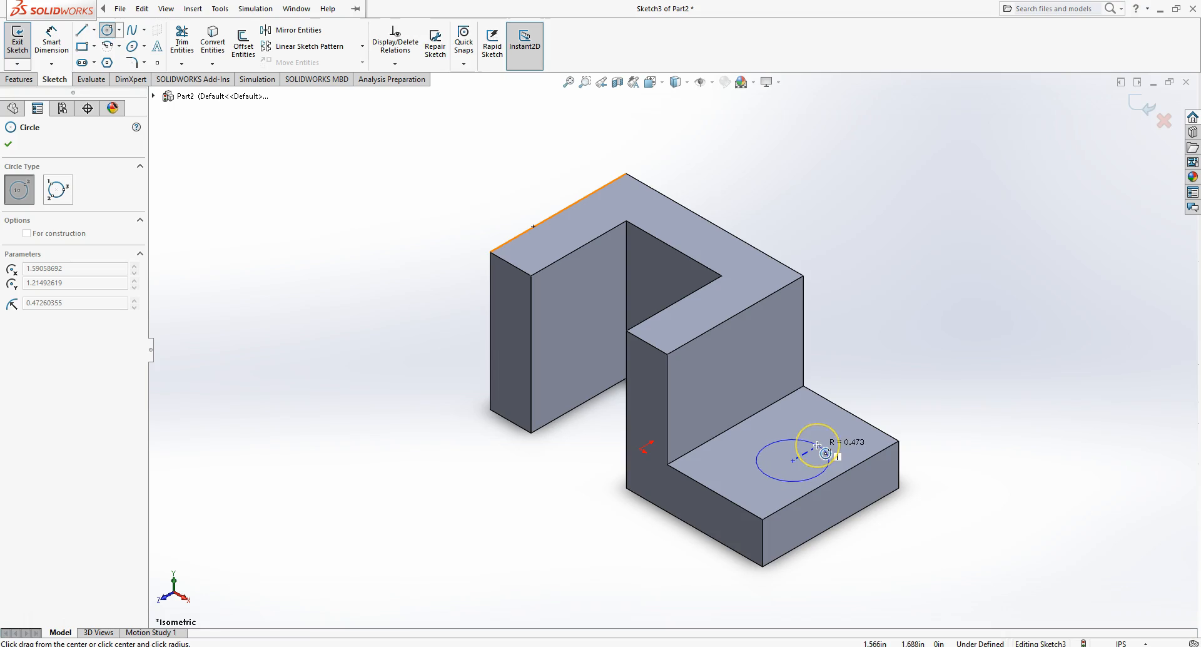
left_click(817, 445)
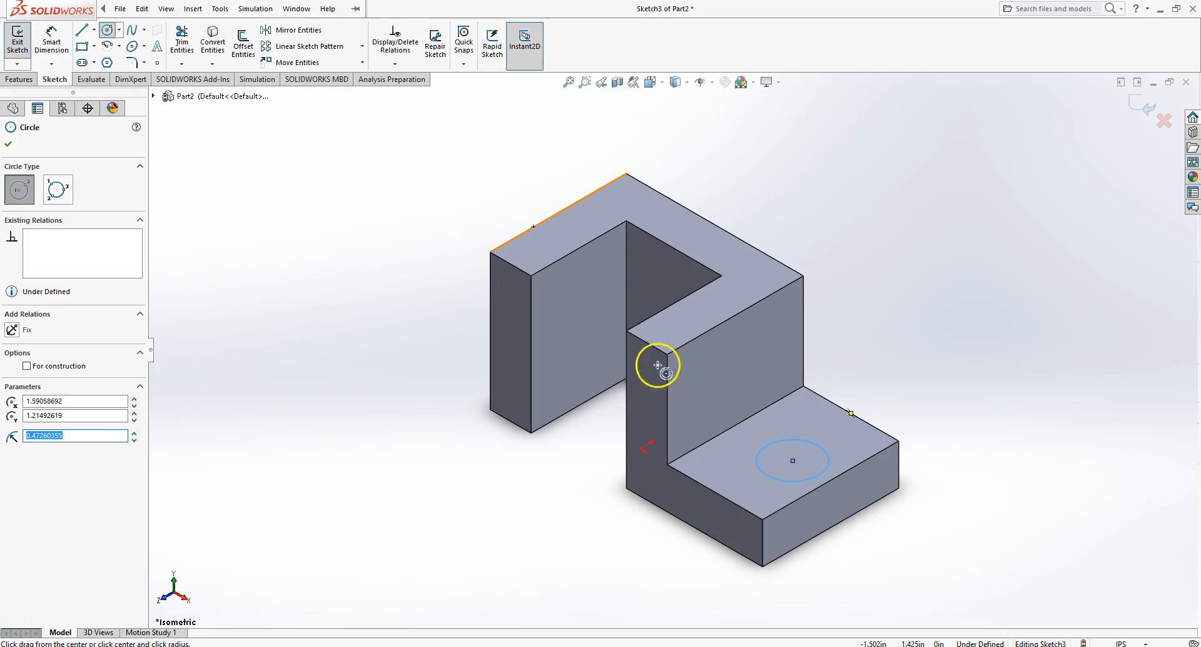
right_click(909, 349)
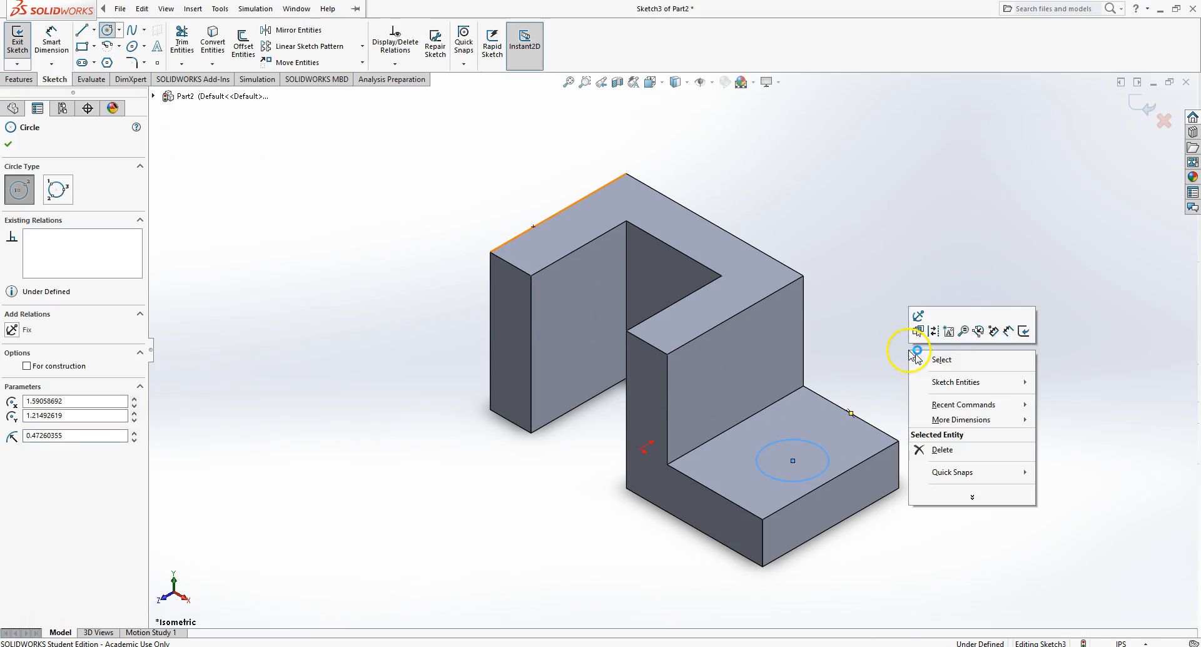
left_click(1009, 329)
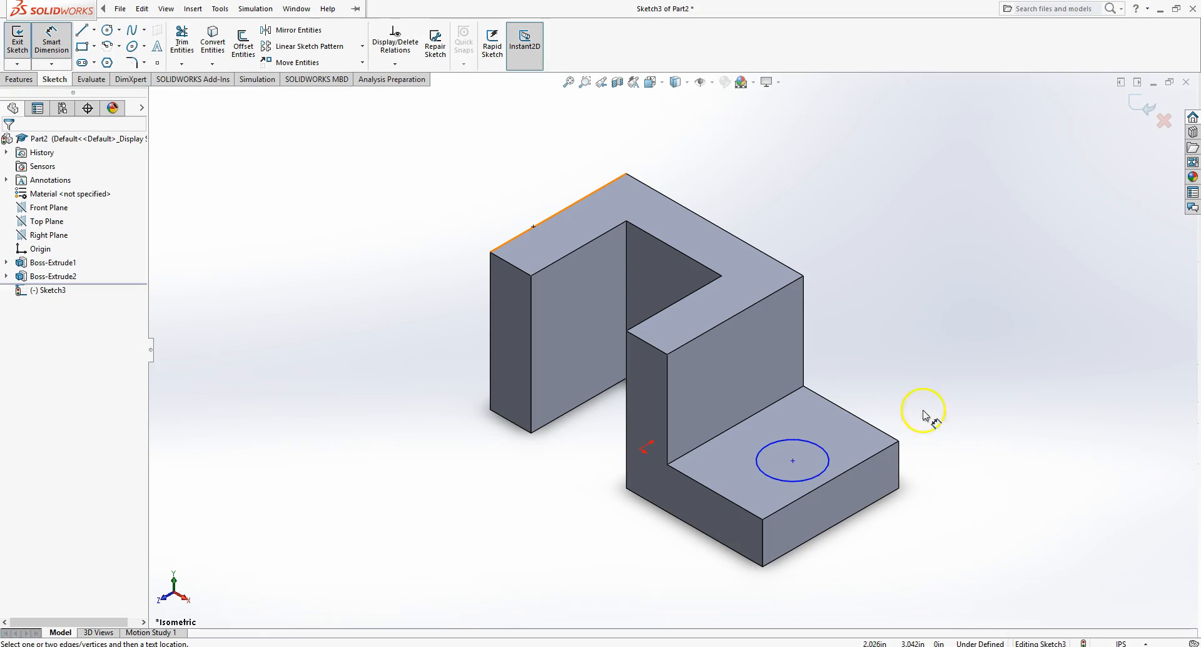
left_click(824, 456)
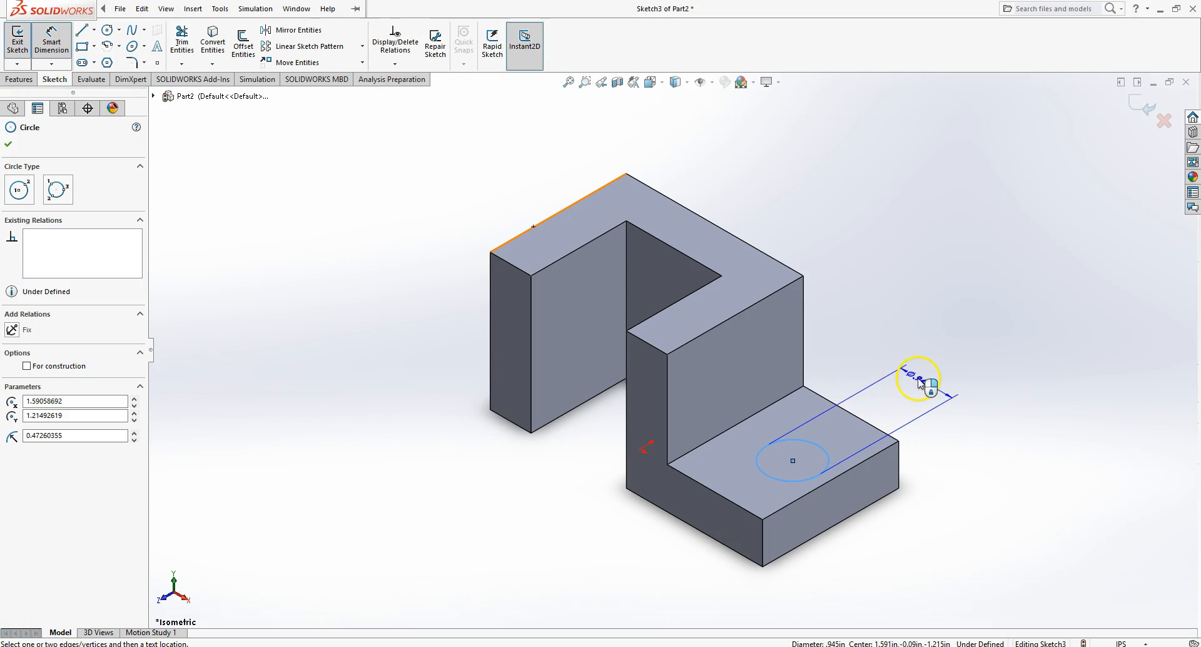
left_click(915, 380)
type(".75")
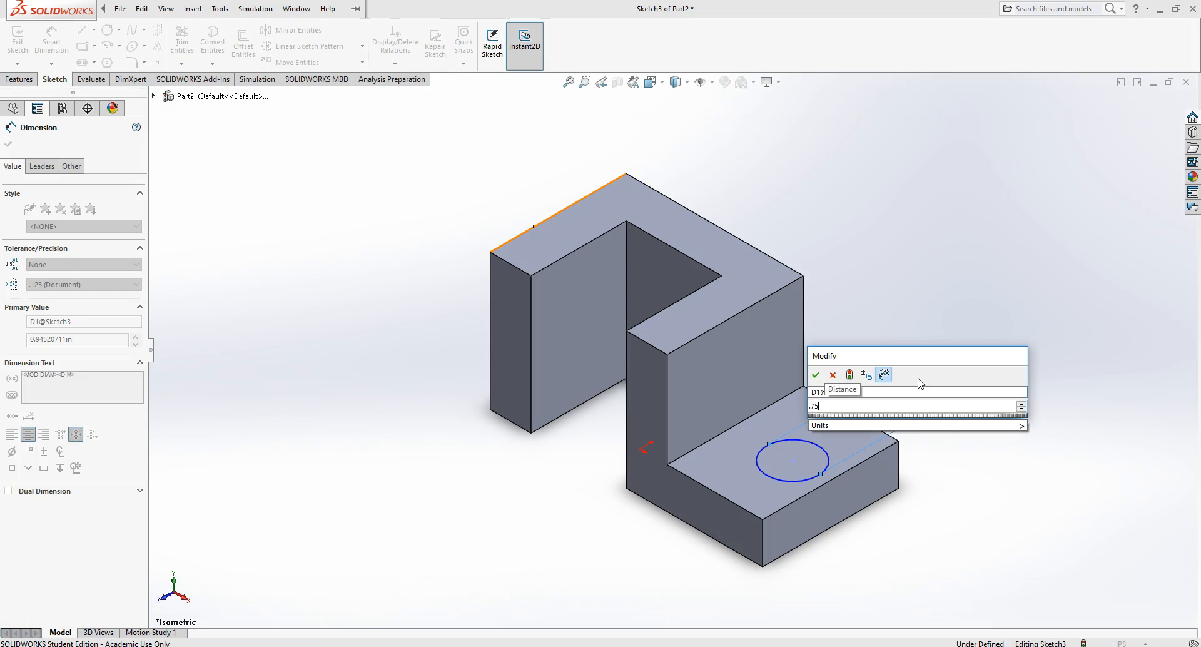
key("Return")
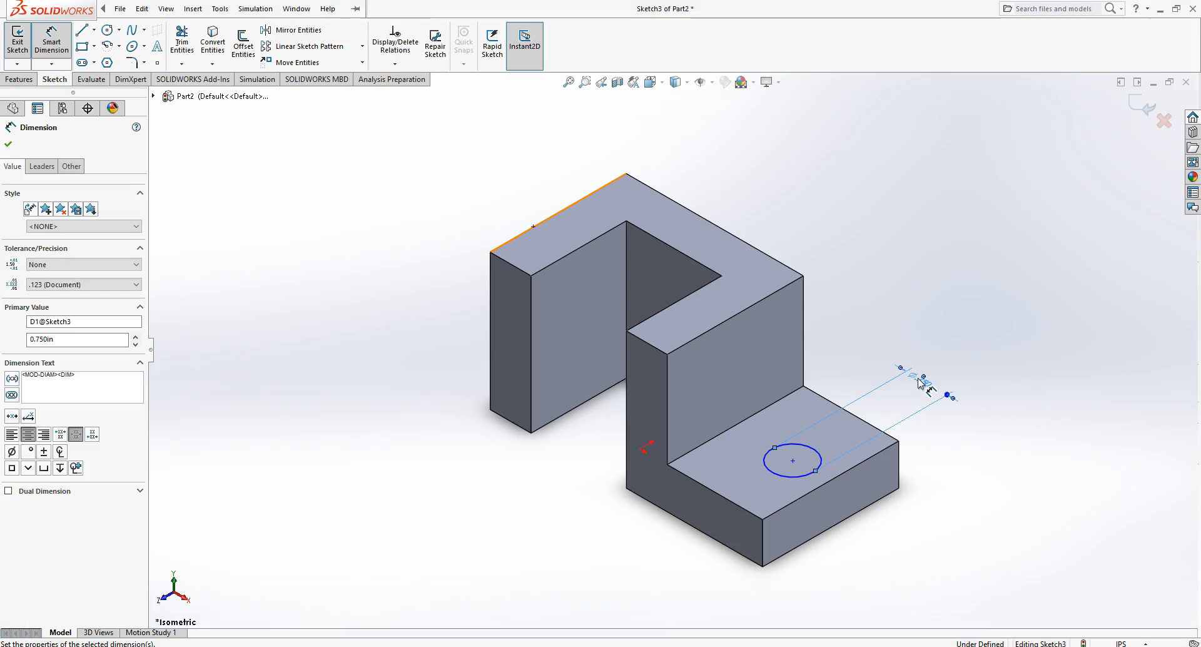
- Dimension the distance from the circle's center to the base's front edge
left_click(785, 473)
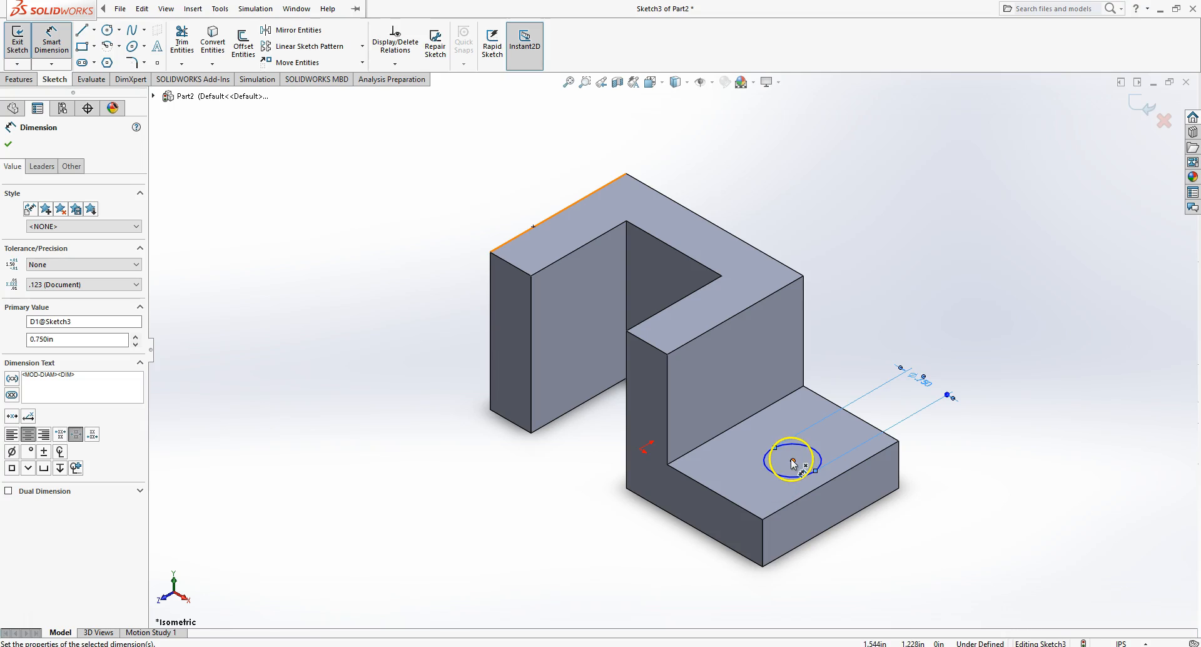
left_click(779, 474)
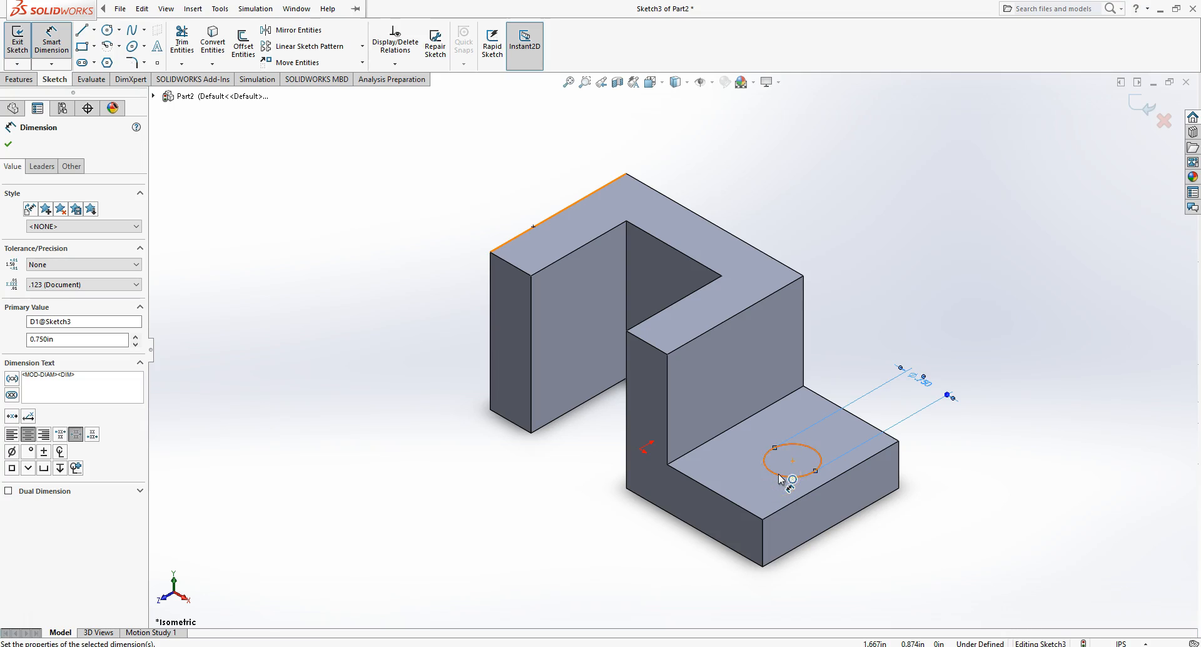
left_click(778, 474)
left_click(798, 498)
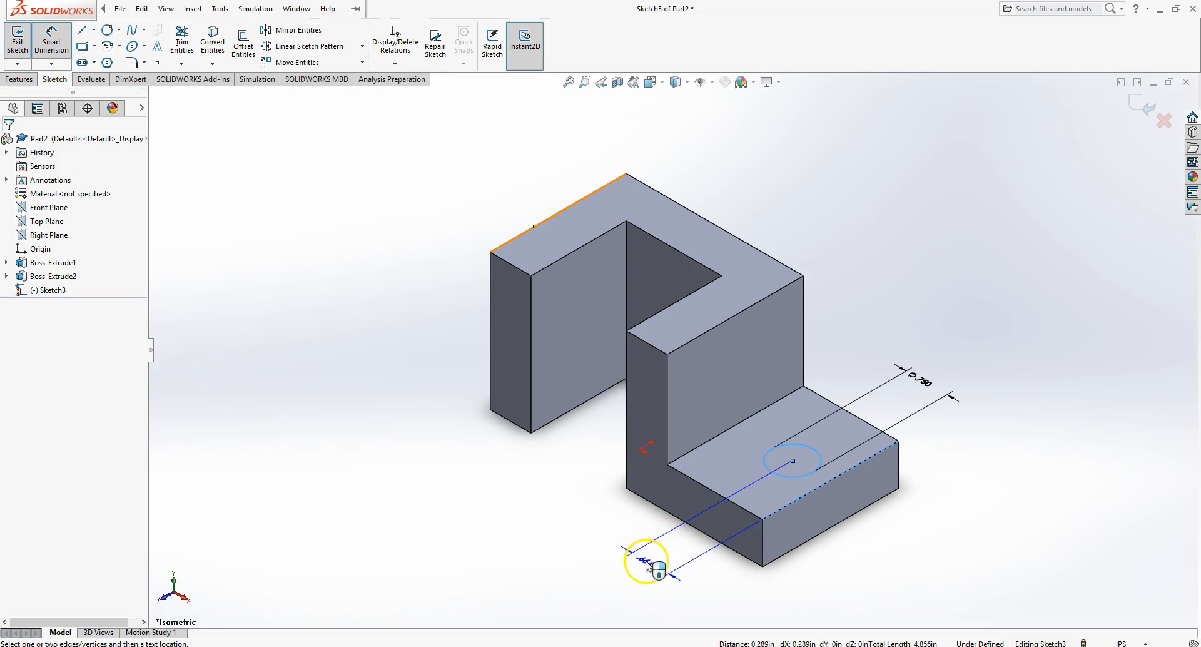
left_click(647, 566)
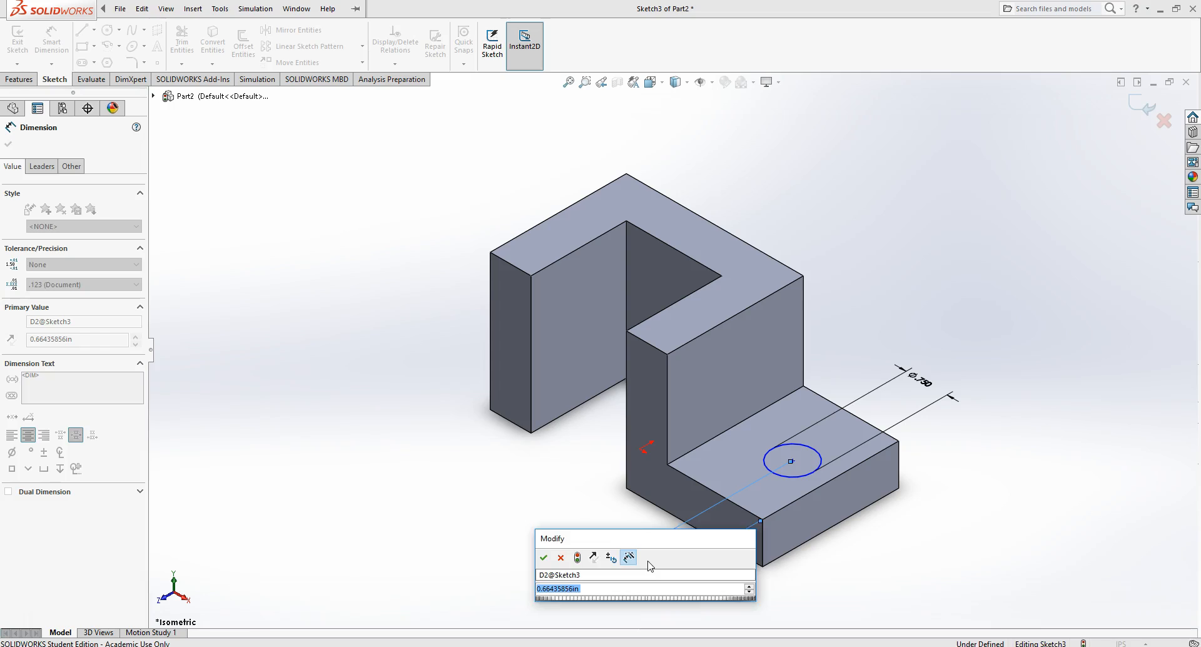
key("Return")
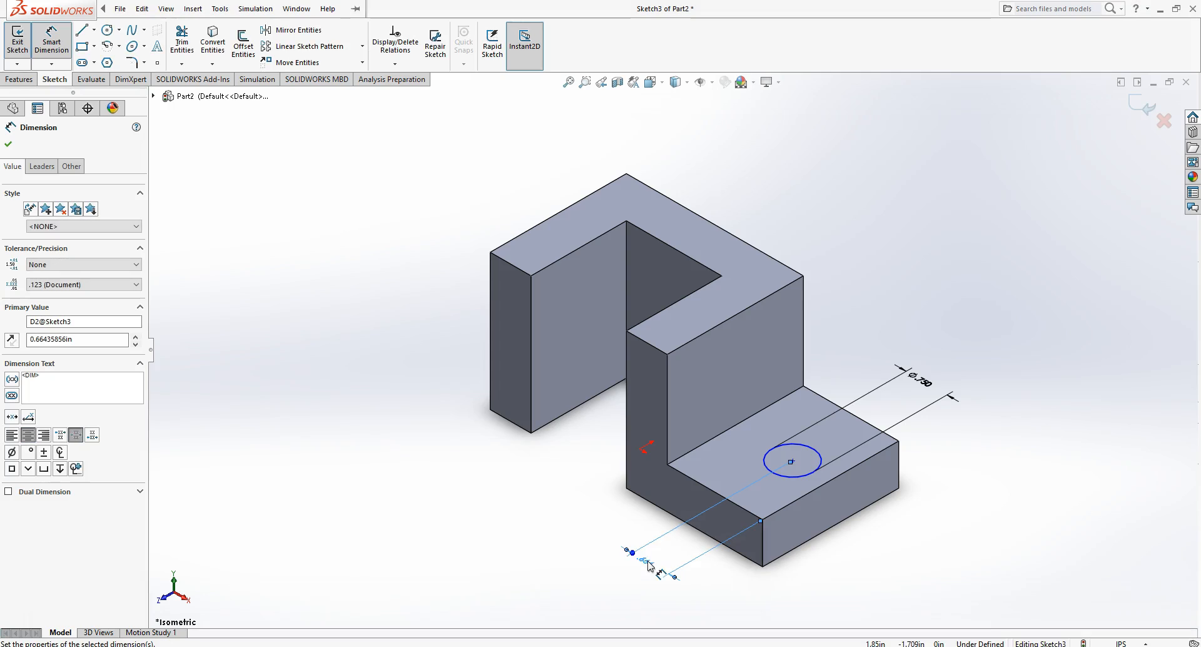
- Dimension the distance from the circle's center to the base's end edge
left_click(799, 450)
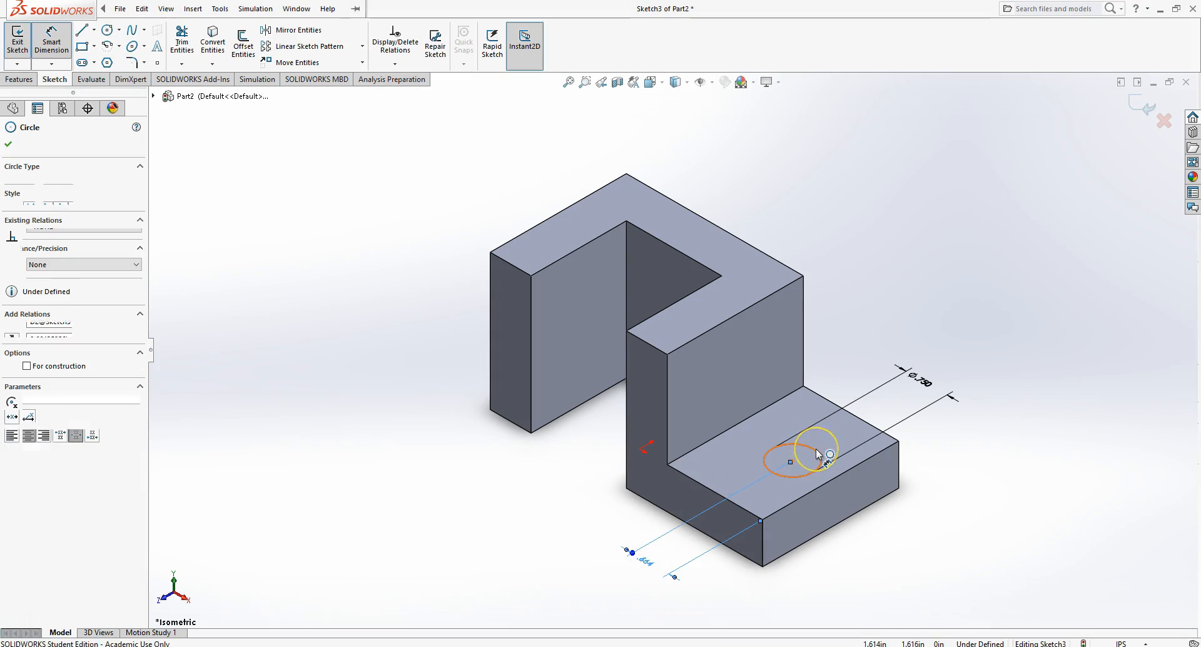
left_click(867, 423)
left_click(983, 518)
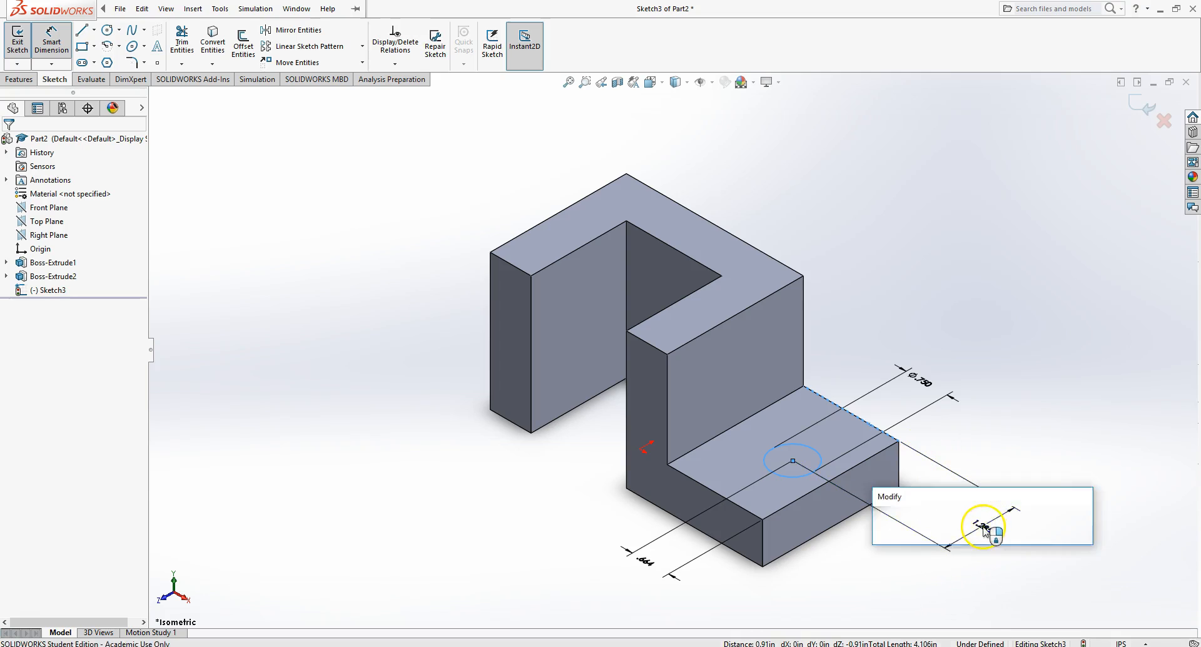
left_click(882, 524)
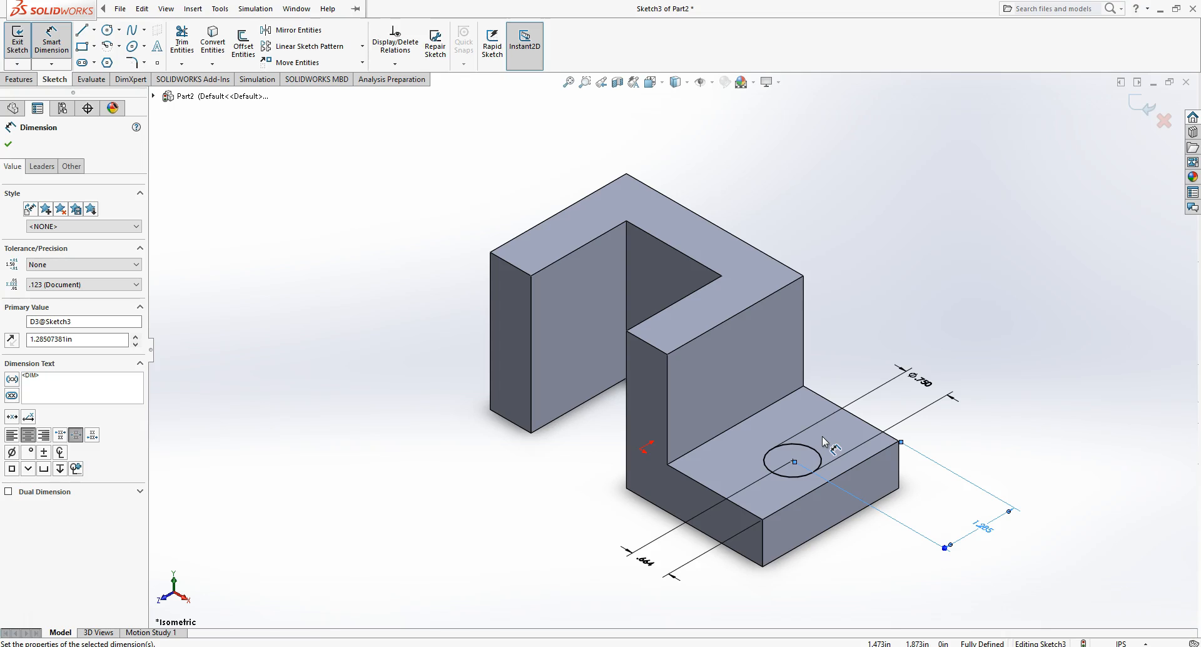
- Set the circle's location dimensions to 0.75 in from the front edge and 1.25 in from the end edge
left_click(647, 562)
double_click(647, 562)
type(".75")
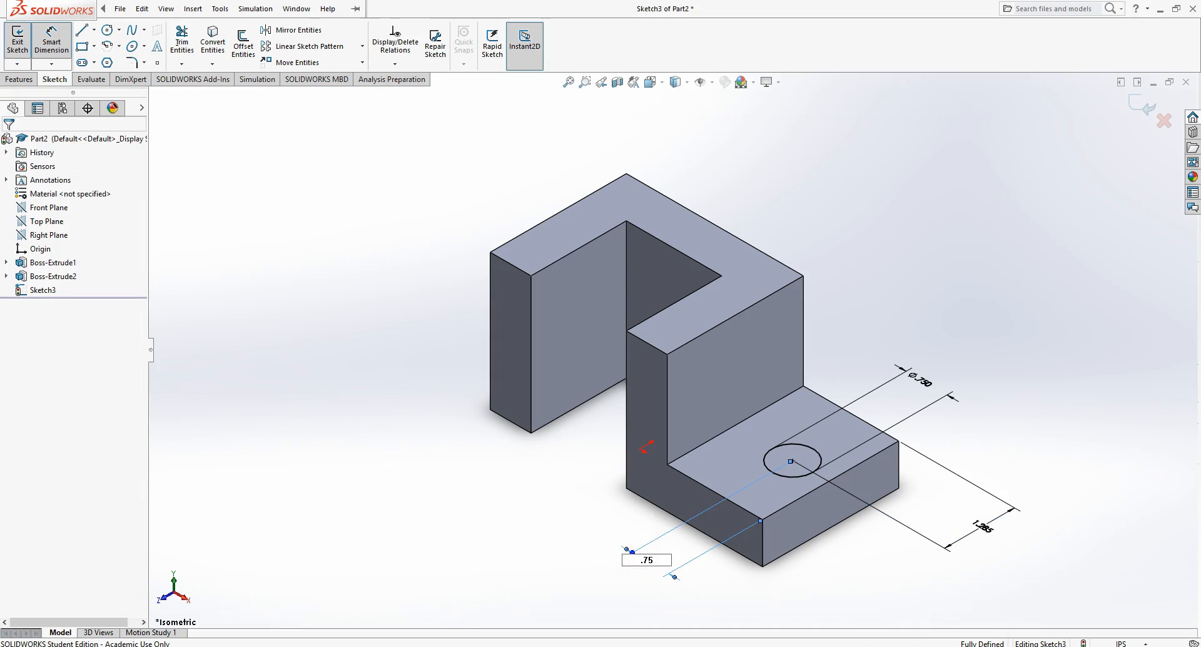
key("Return")
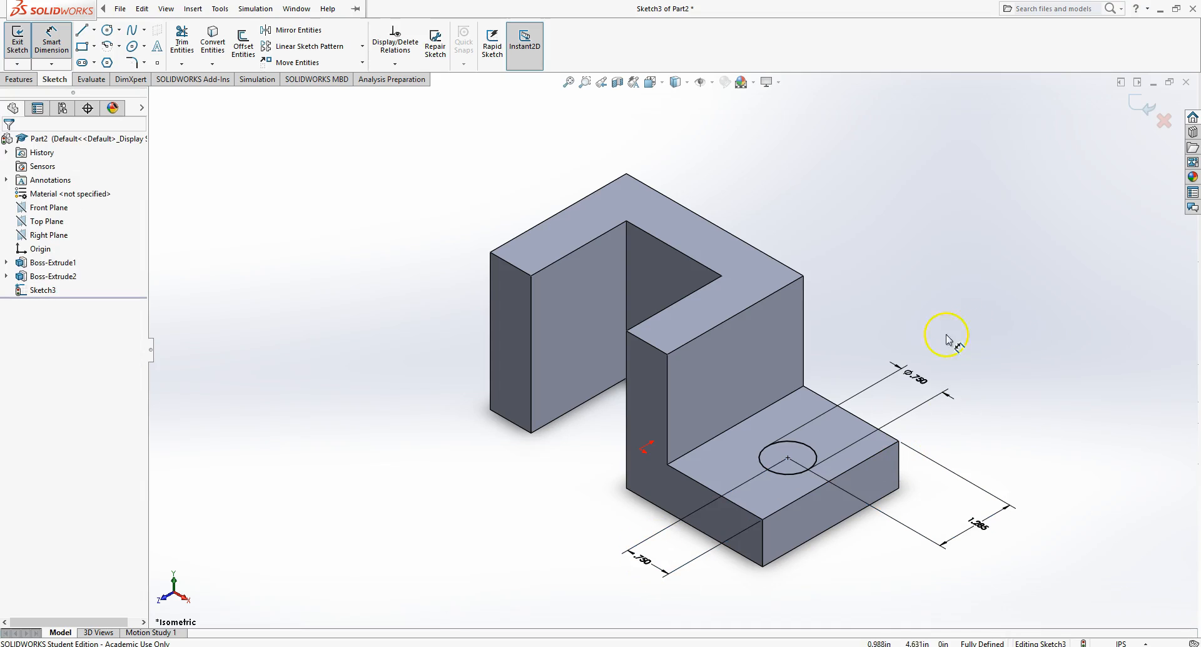
left_click(981, 526)
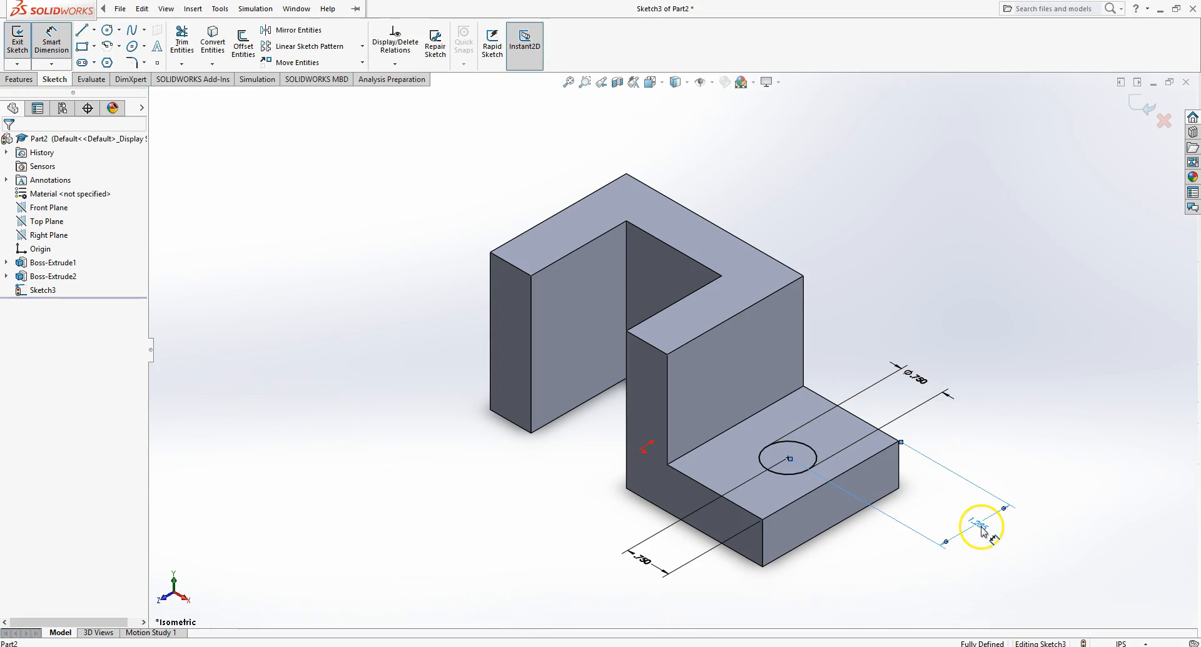
double_click(981, 527)
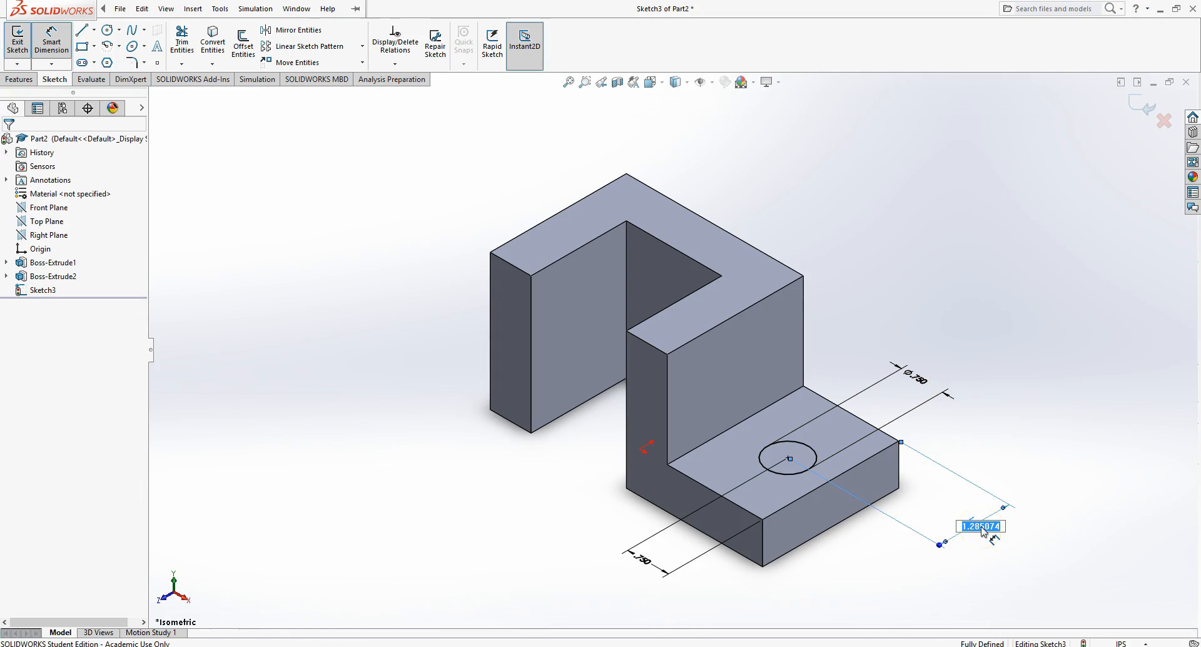
type("1.25")
key("Return")
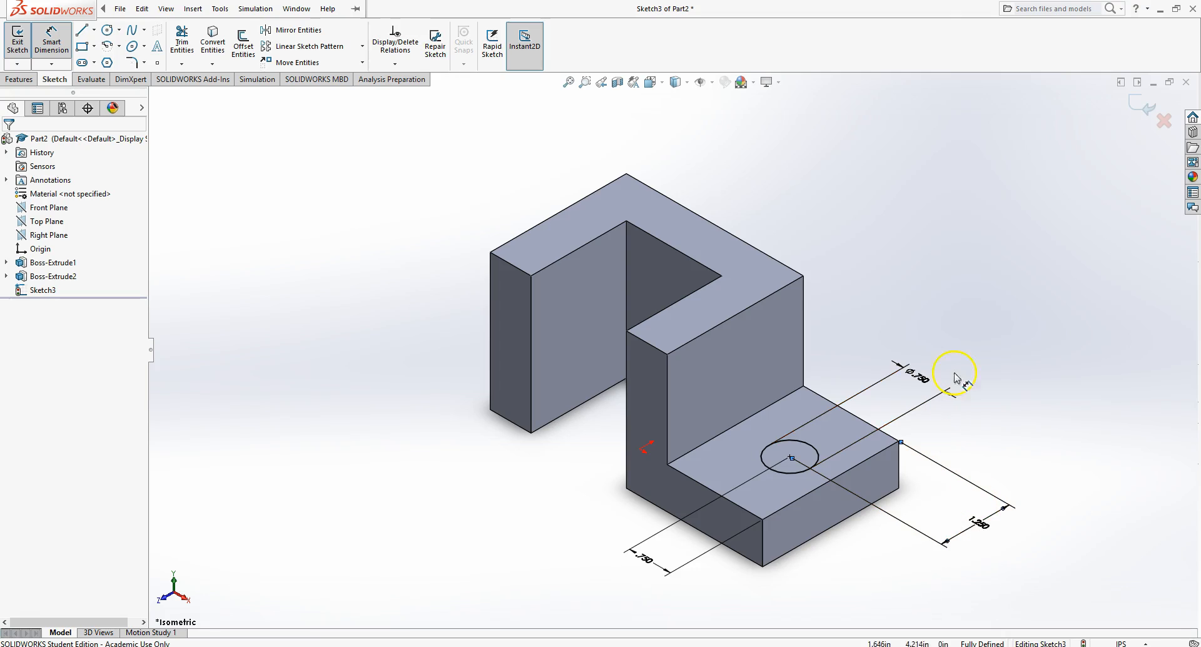
- Exit the sketch
right_click(1039, 387)
left_click(1063, 429)
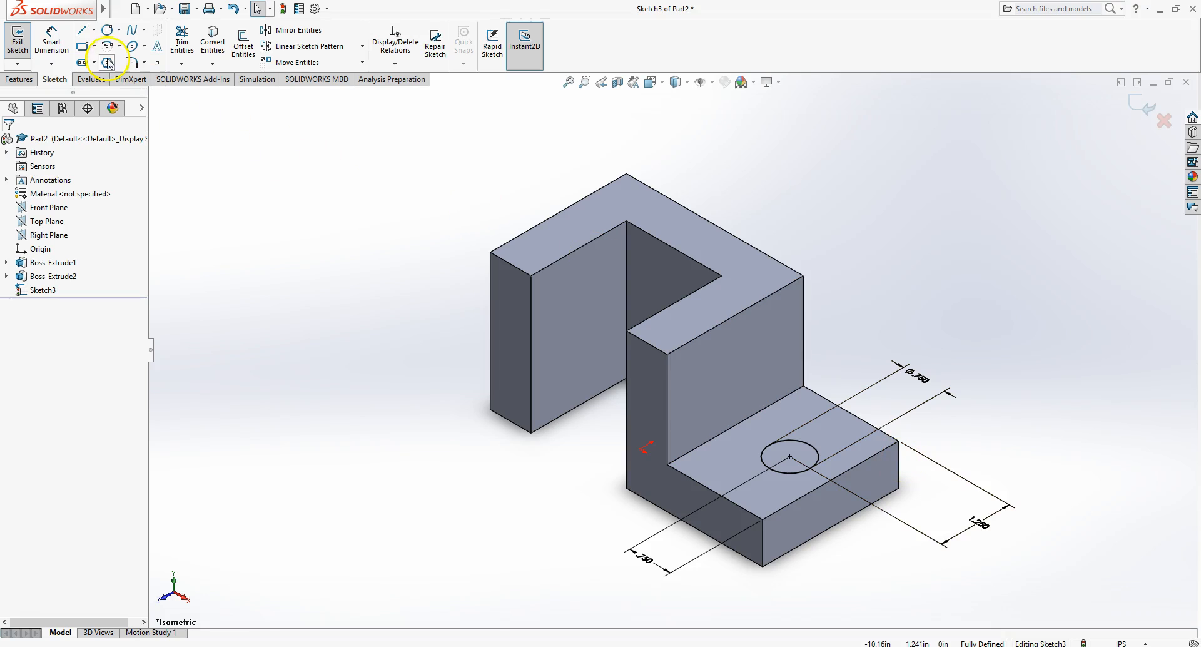
left_click(17, 50)
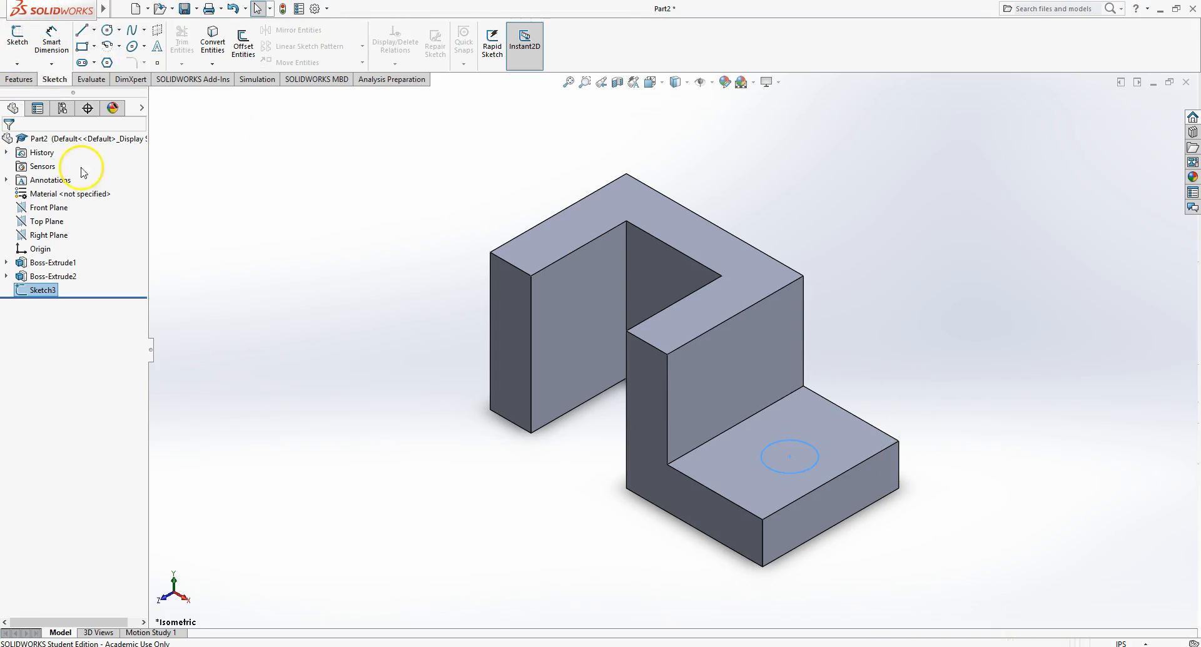
- Cut-extrude the circle through the base with the Through All end condition
left_click(19, 79)
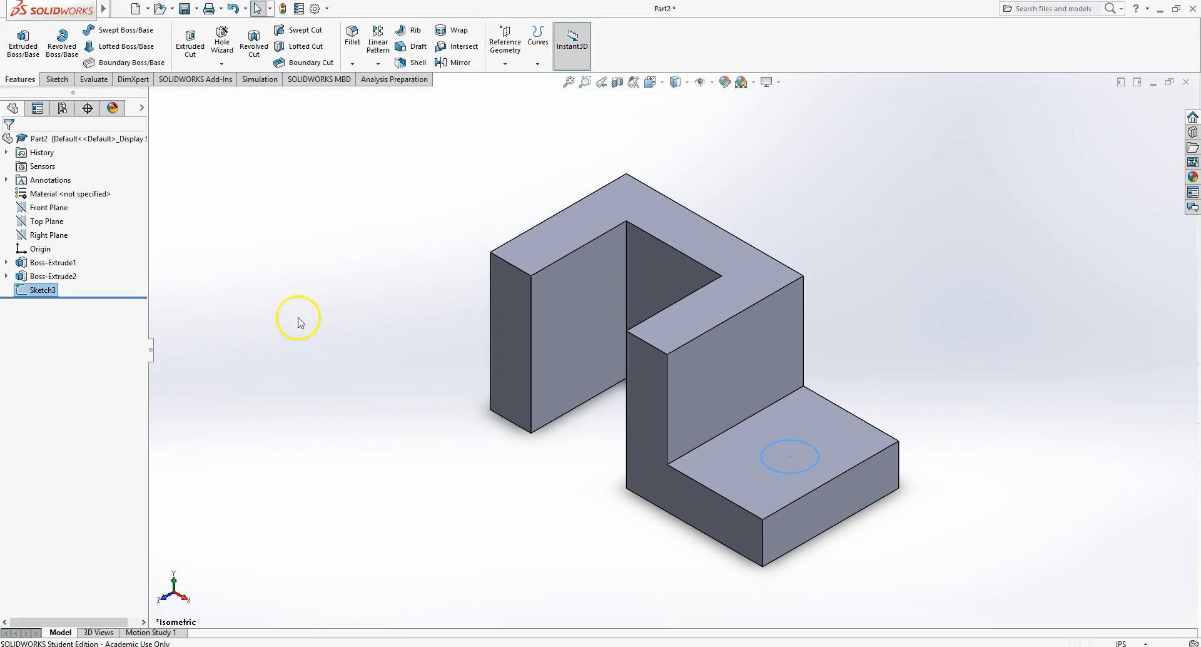
left_click(199, 35)
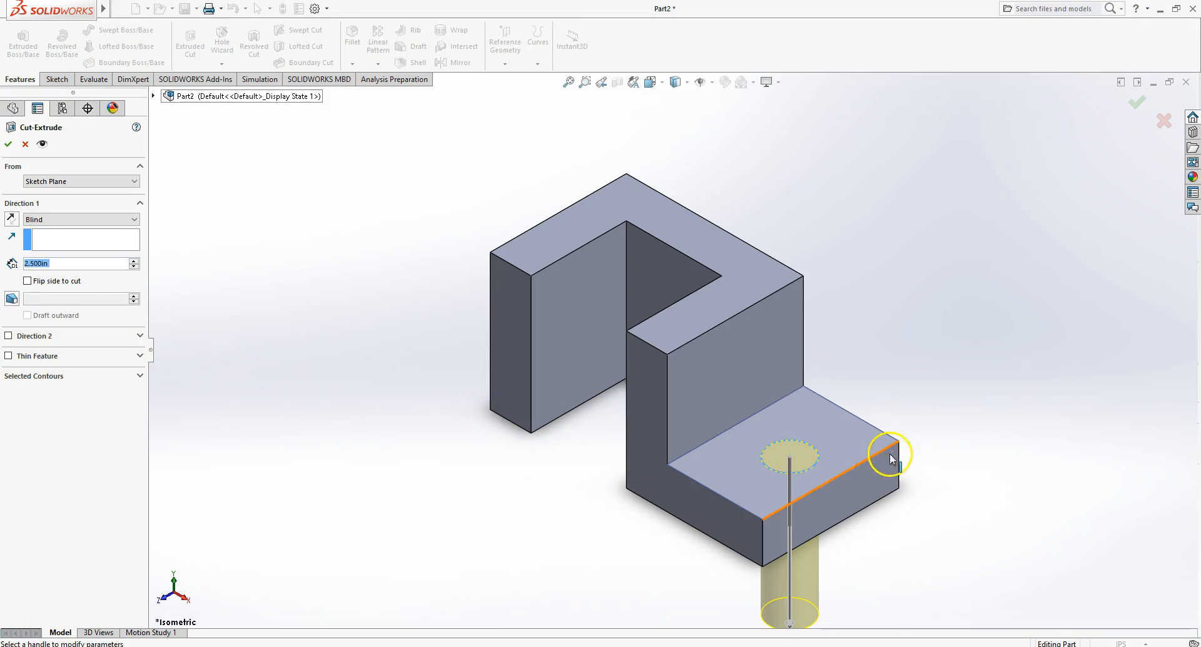
left_click(126, 222)
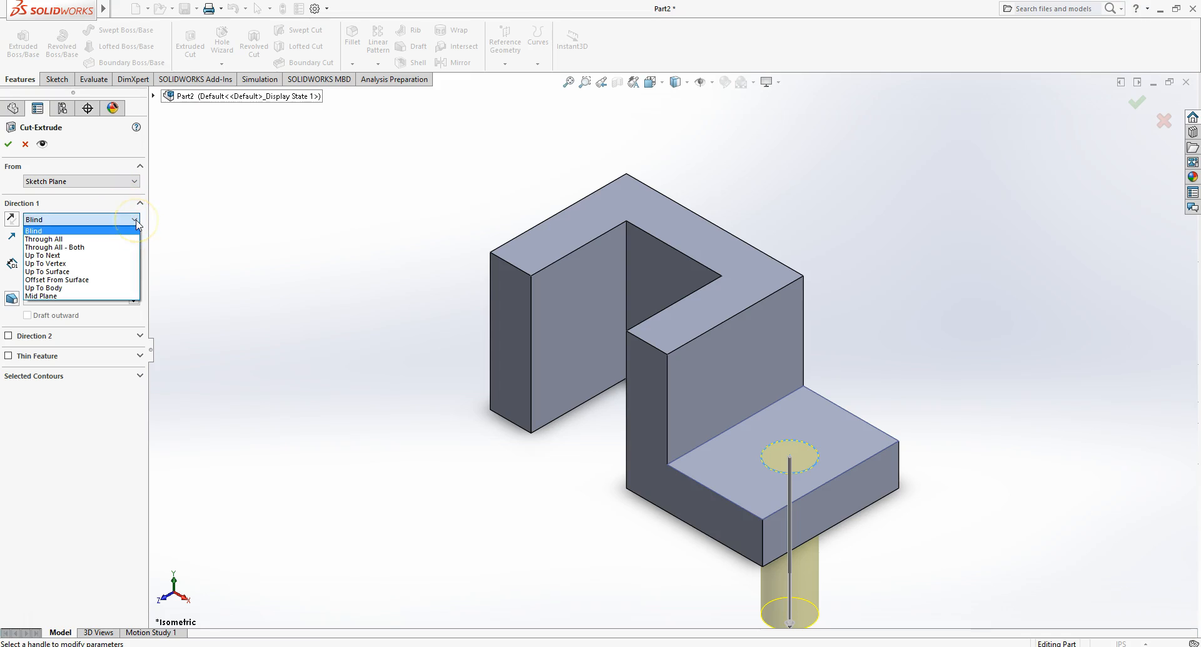
left_click(122, 239)
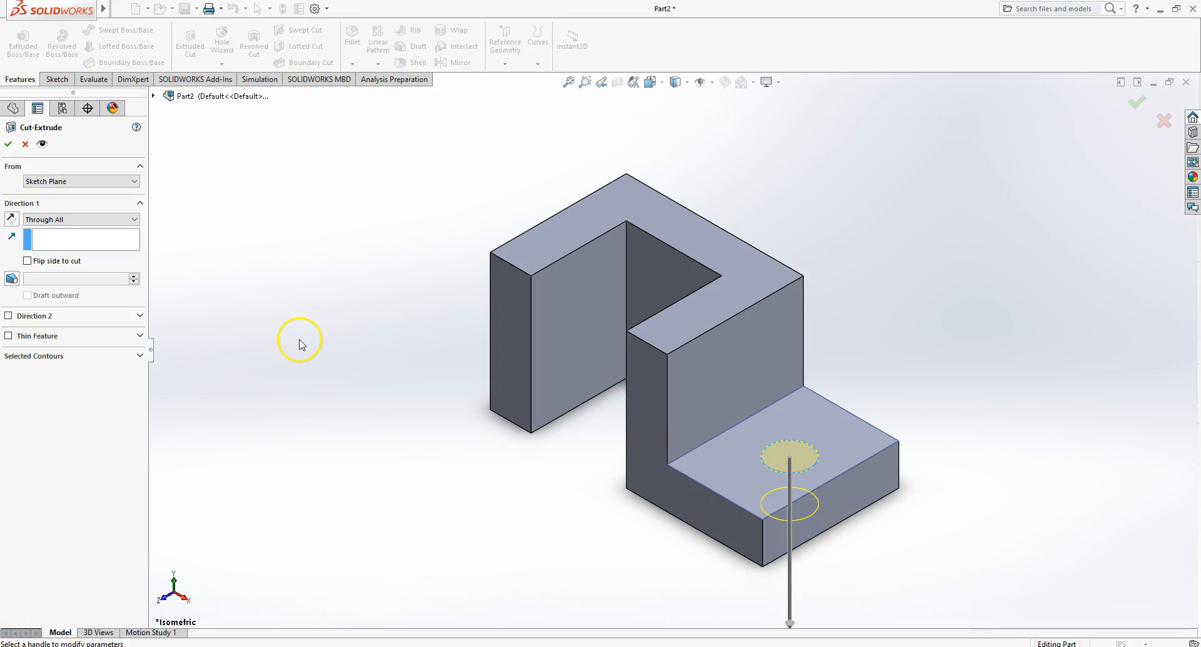
left_click(9, 146)
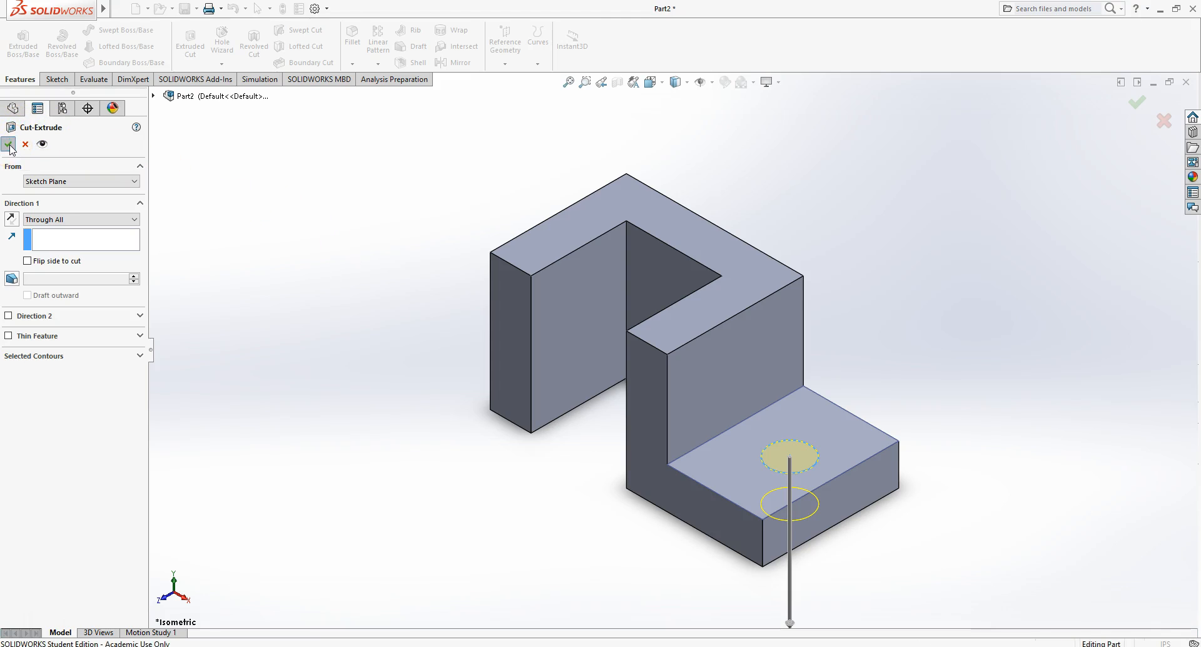
left_click(993, 417)
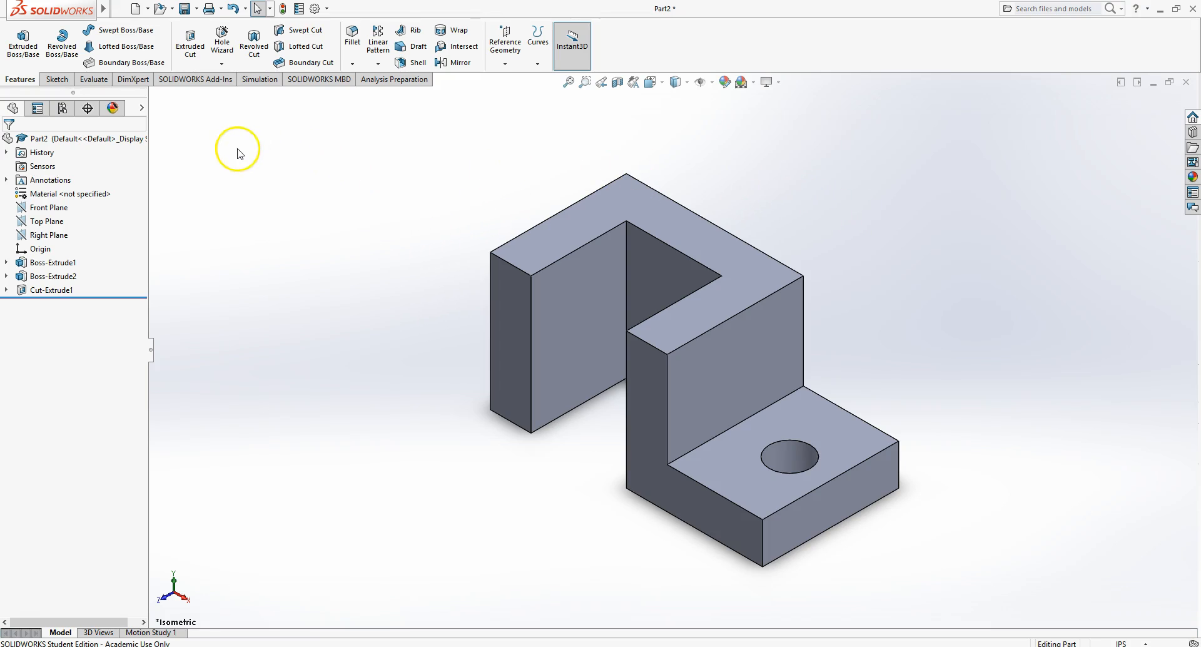
- Save the part to the Desktop as Solidworks Ch 2 Ajuster MF
mouse_move(92, 15)
left_click(165, 10)
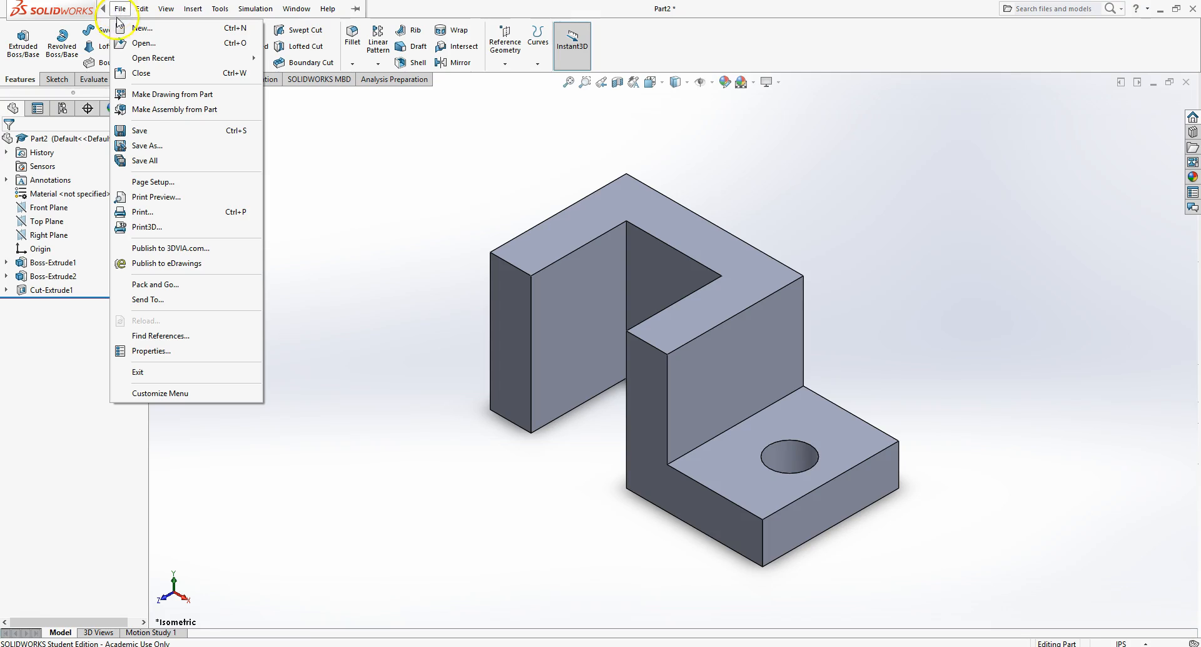
left_click(161, 149)
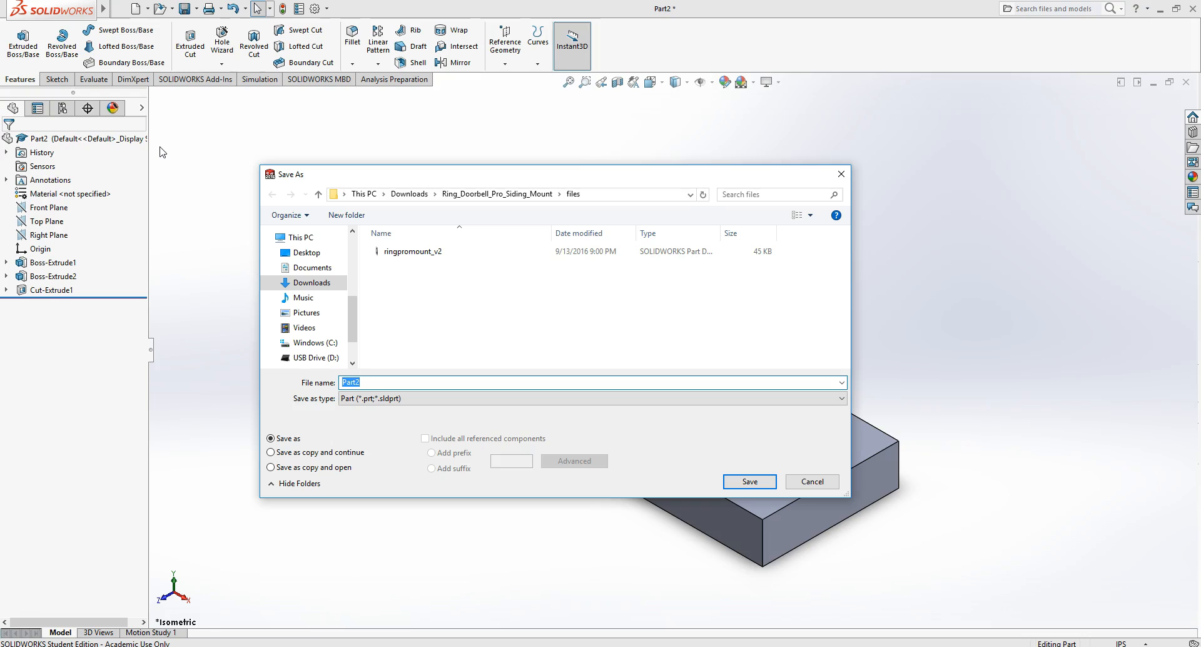
left_click(308, 253)
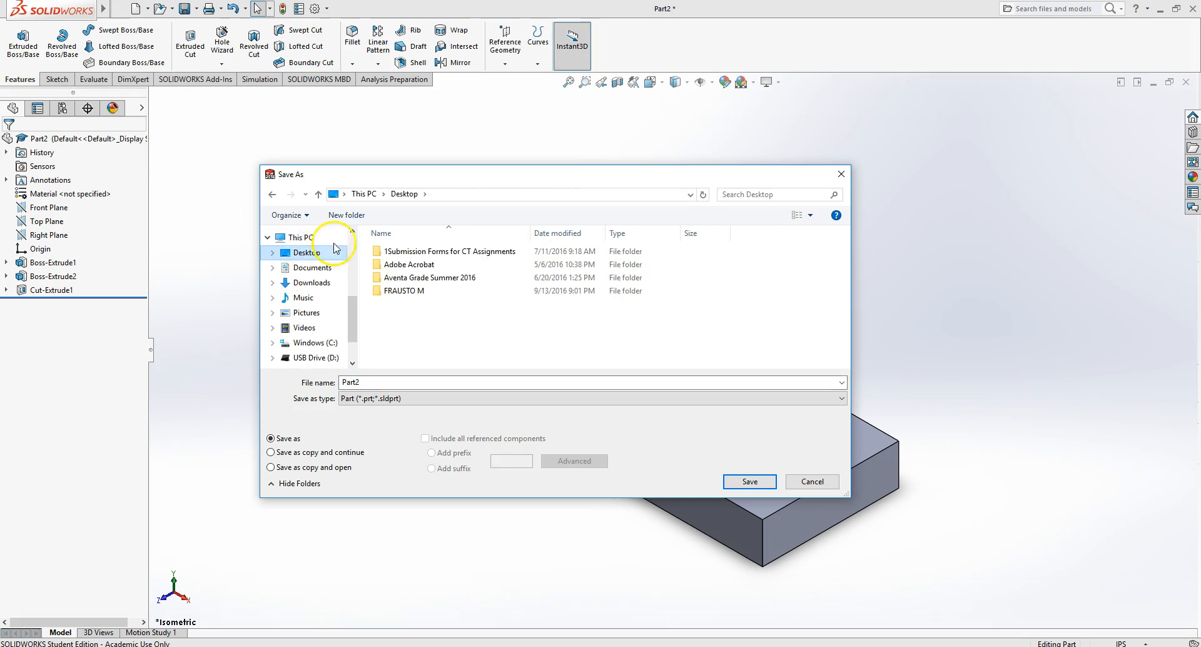
left_click(377, 381)
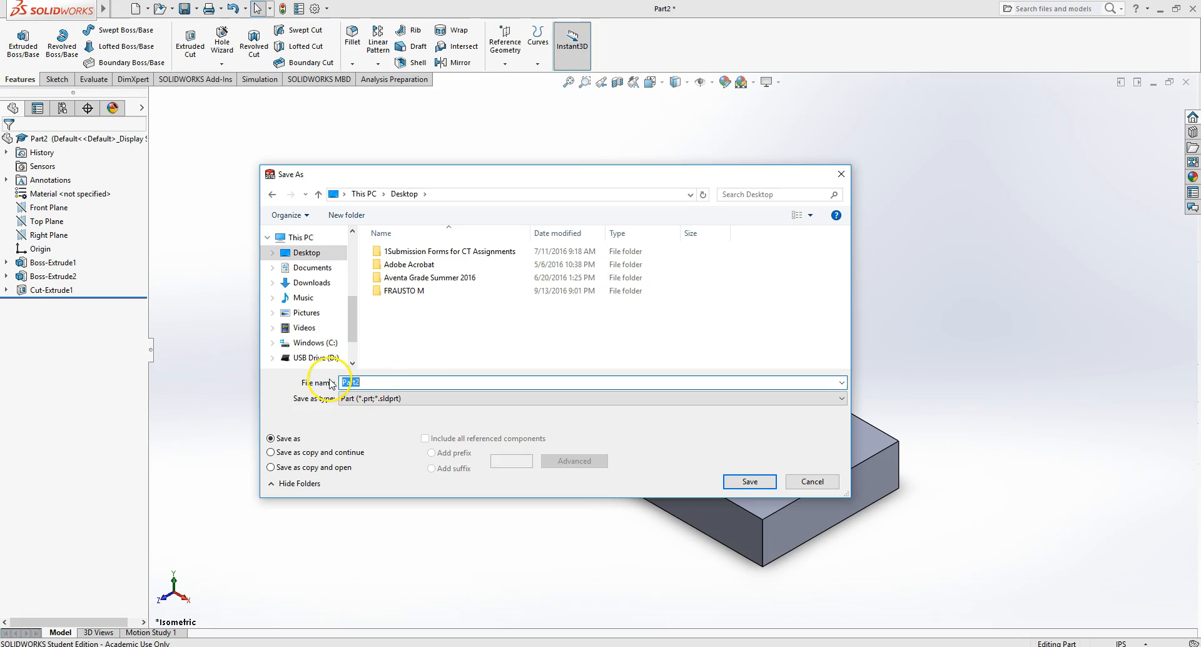
key("BackSpace")
type("Solidworks c")
key("BackSpace")
type("Ch 2 Ajuster")
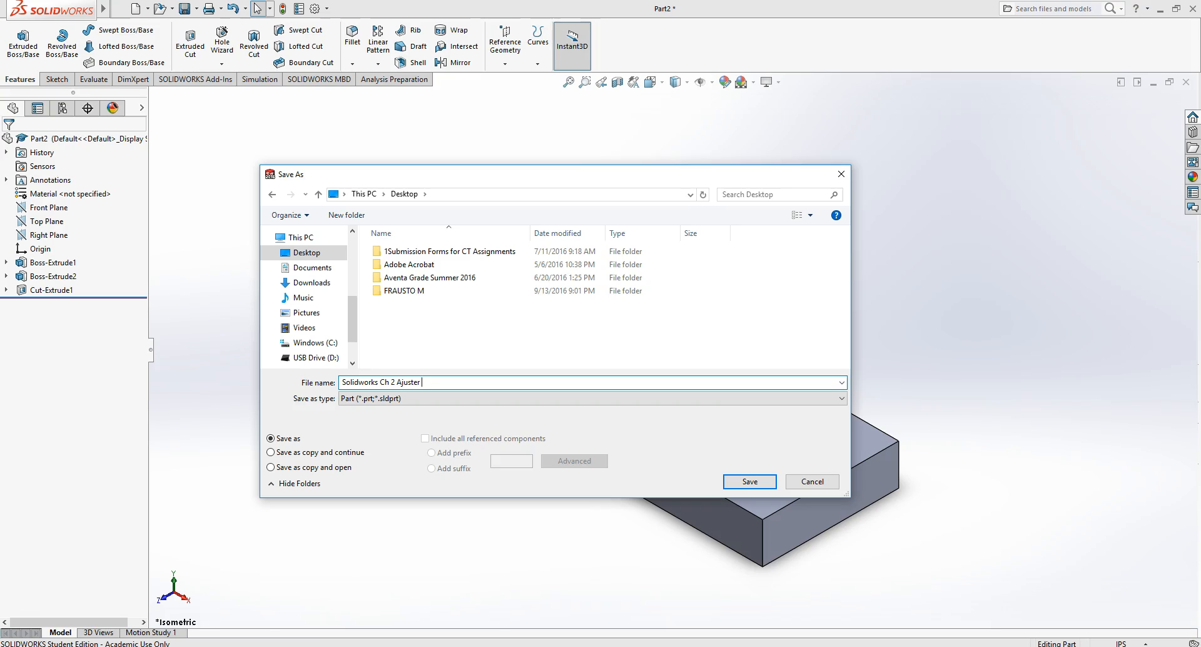
type(" MF")
left_click(750, 482)
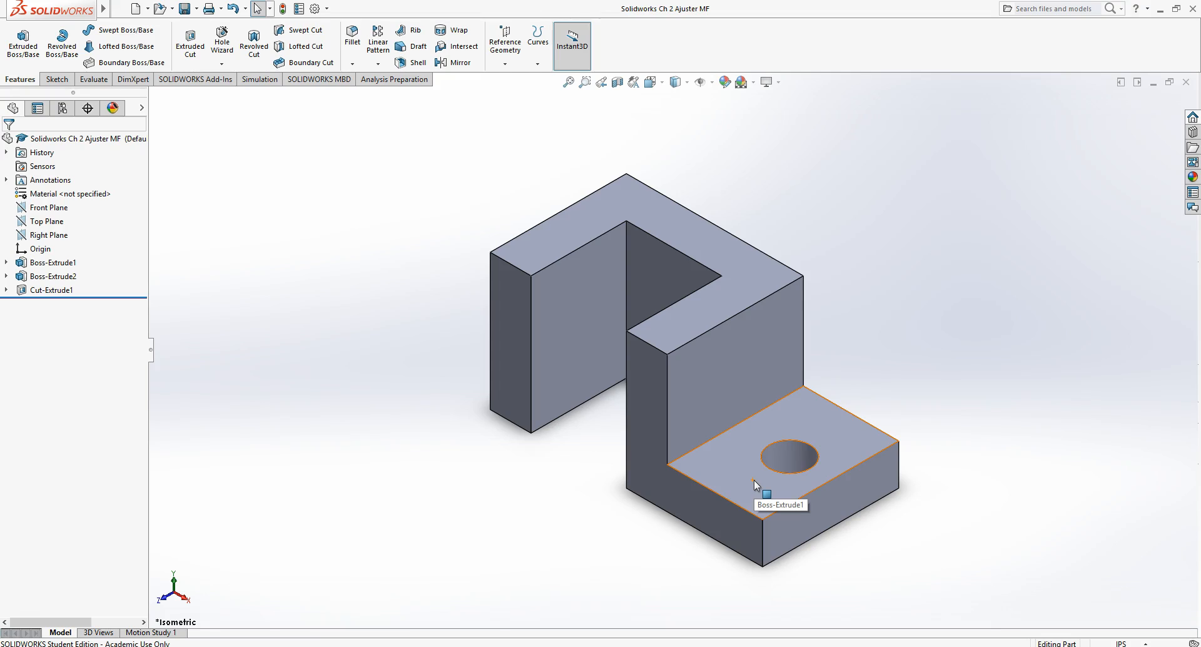
left_click(747, 474)
left_click(482, 524)
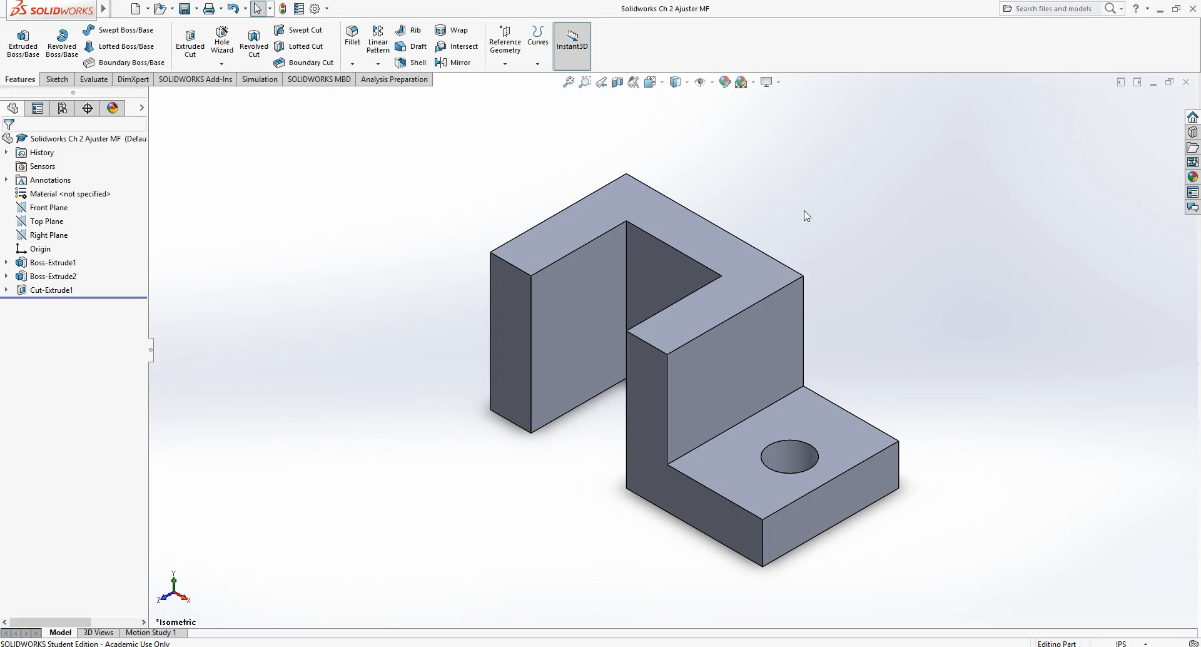
- Close the part document, minimize SolidWorks, and switch to the browser showing the SOLIDWORKS CH Google Drive folder
left_click(1187, 83)
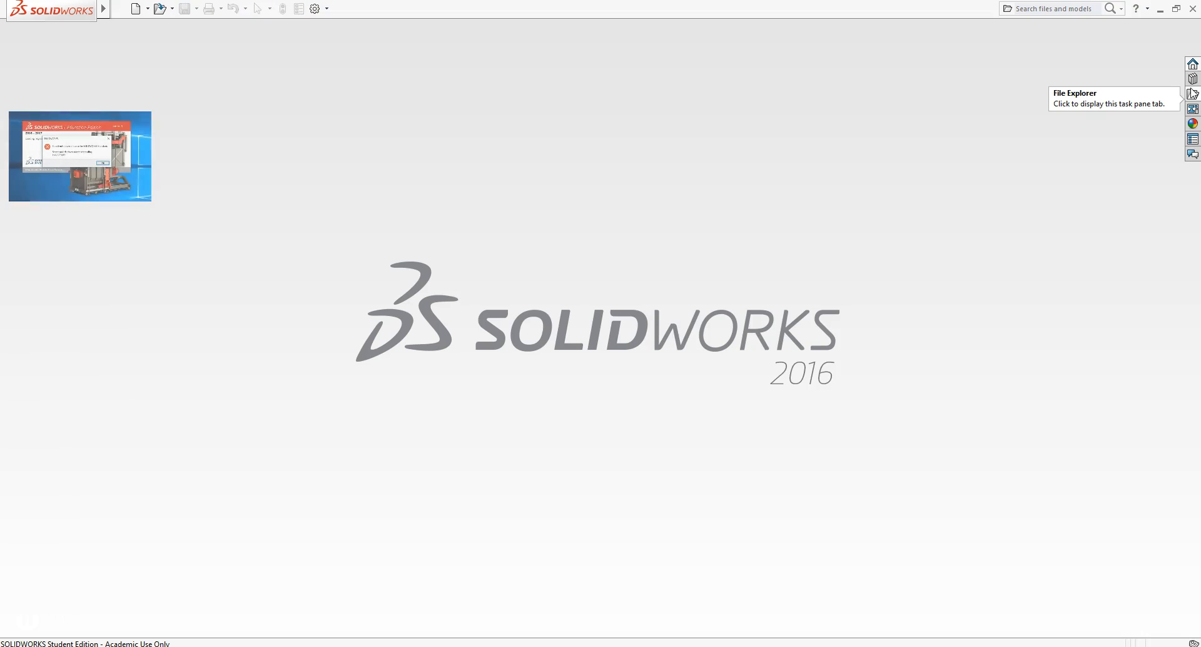
left_click(1161, 10)
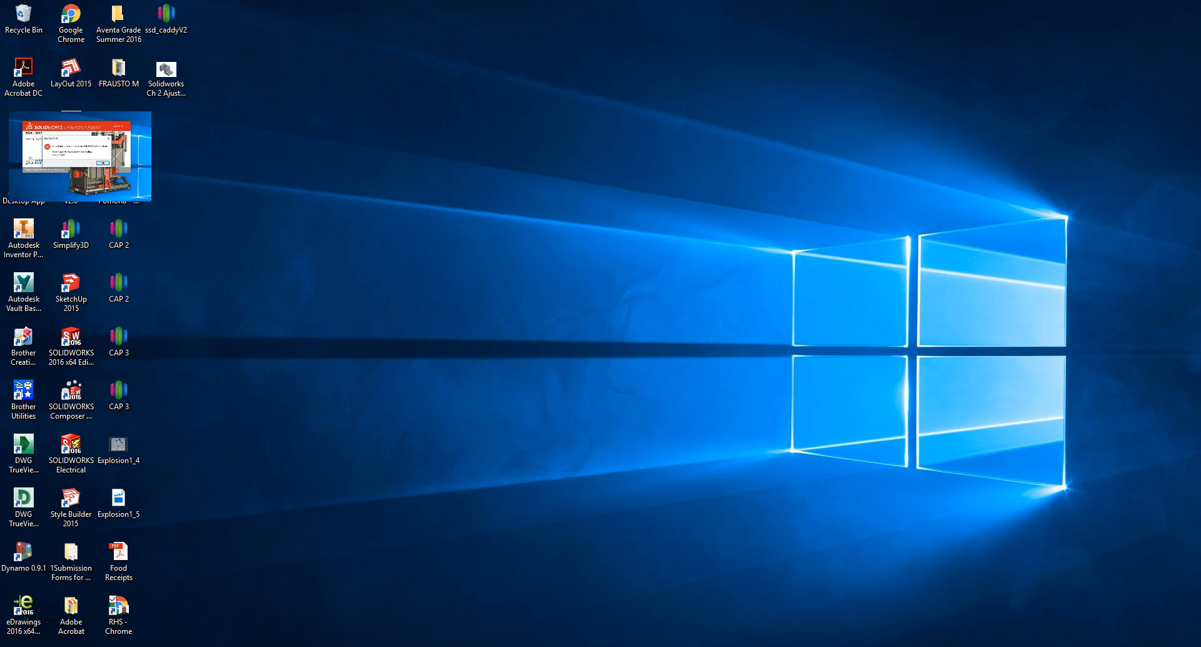
key("alt+Tab")
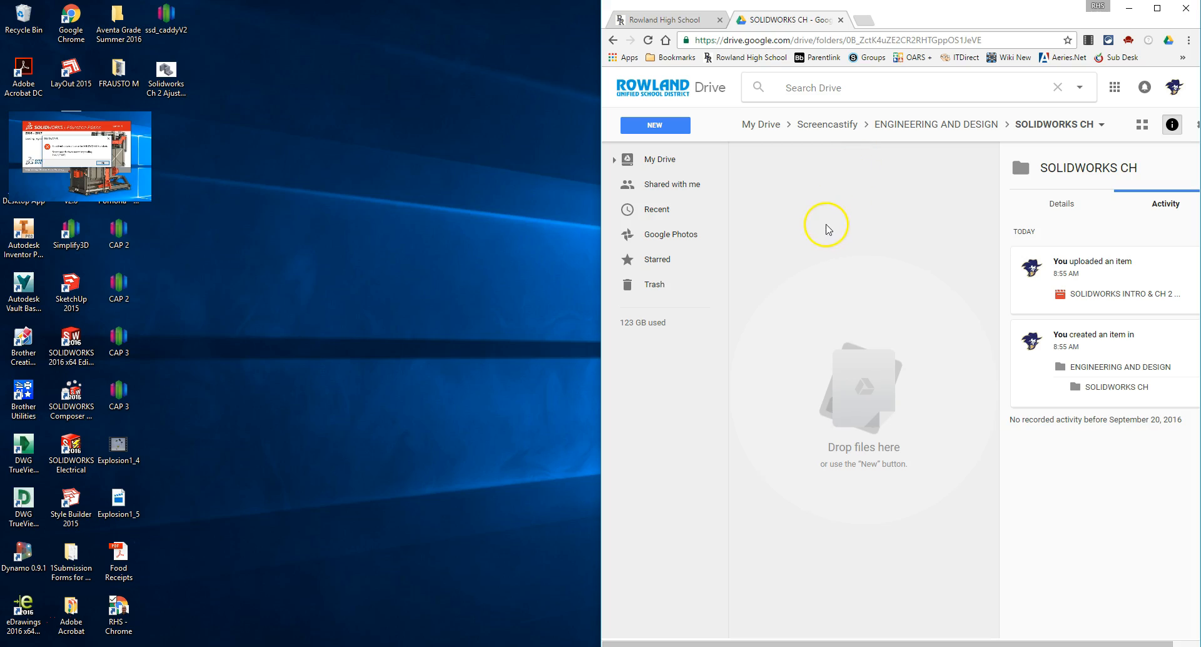
left_click(912, 14)
left_click_drag(912, 14, 492, 106)
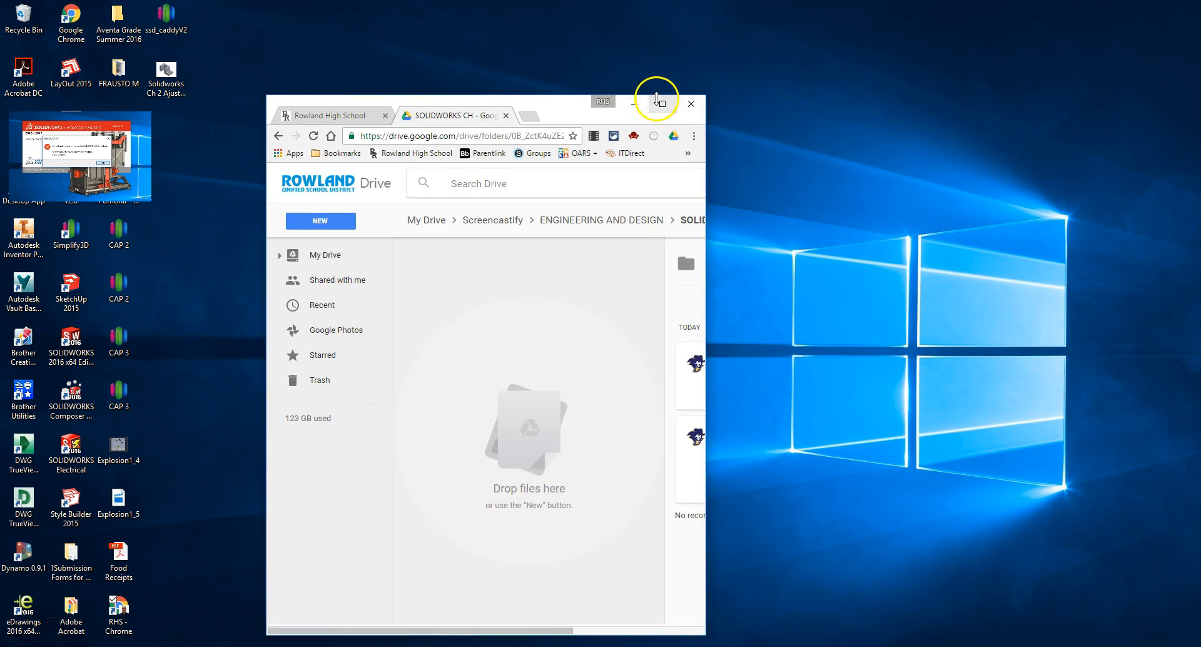
left_click(665, 105)
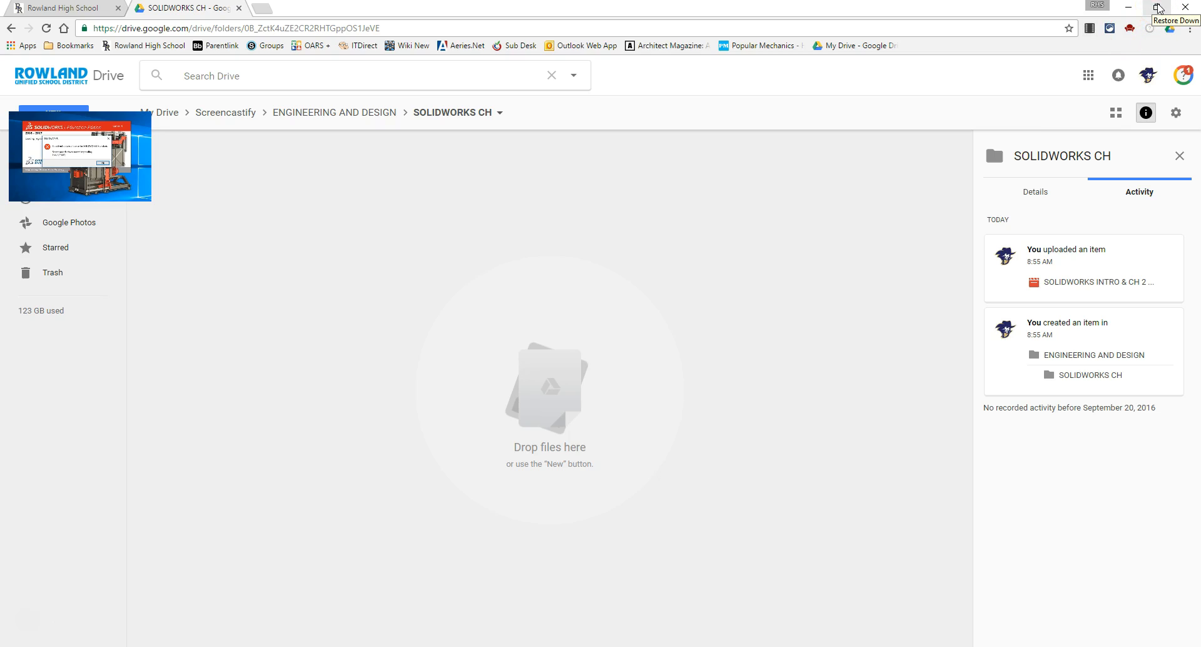
left_click(1158, 7)
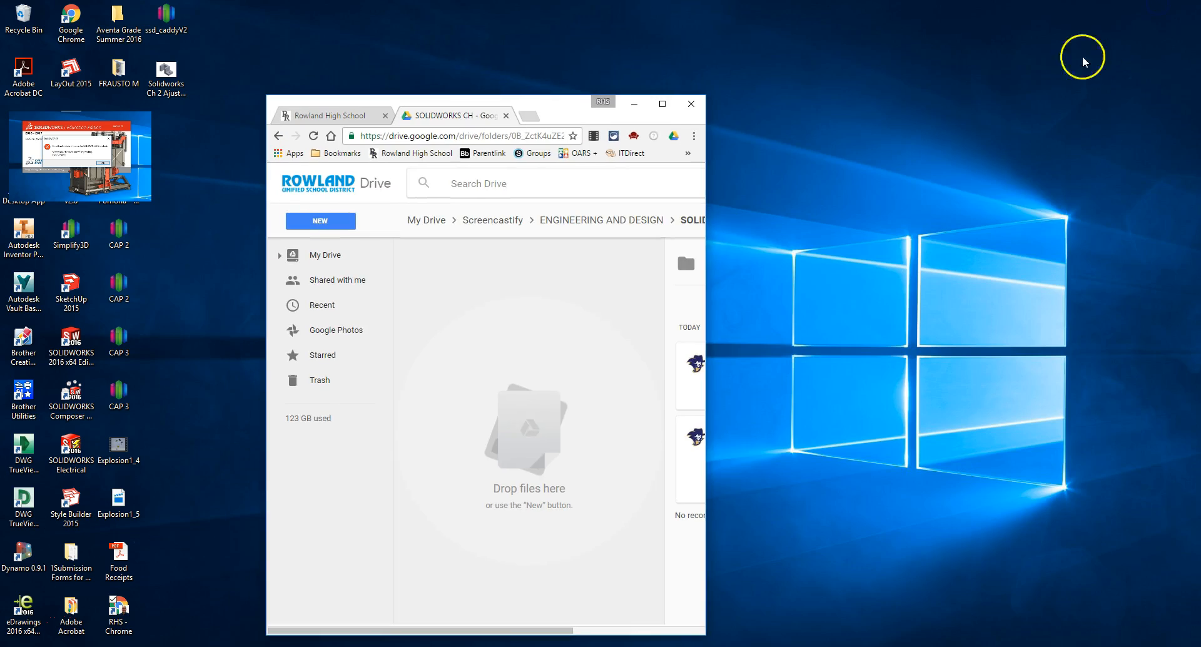
left_click(568, 115)
left_click_drag(568, 112, 1198, 167)
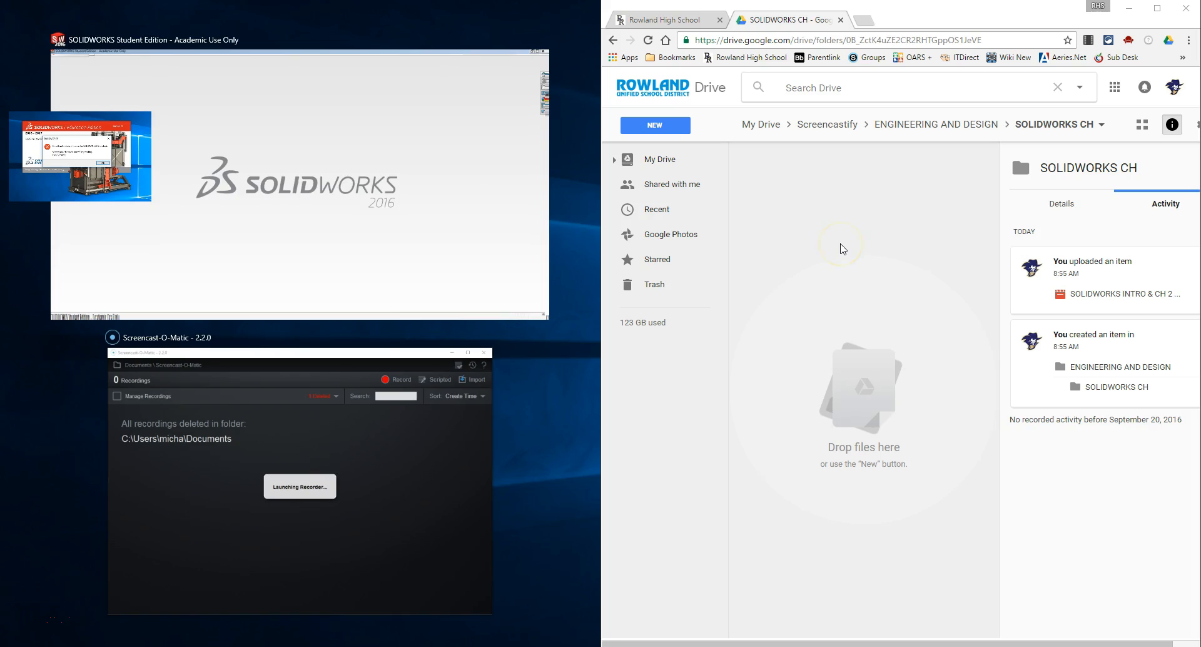
left_click(842, 248)
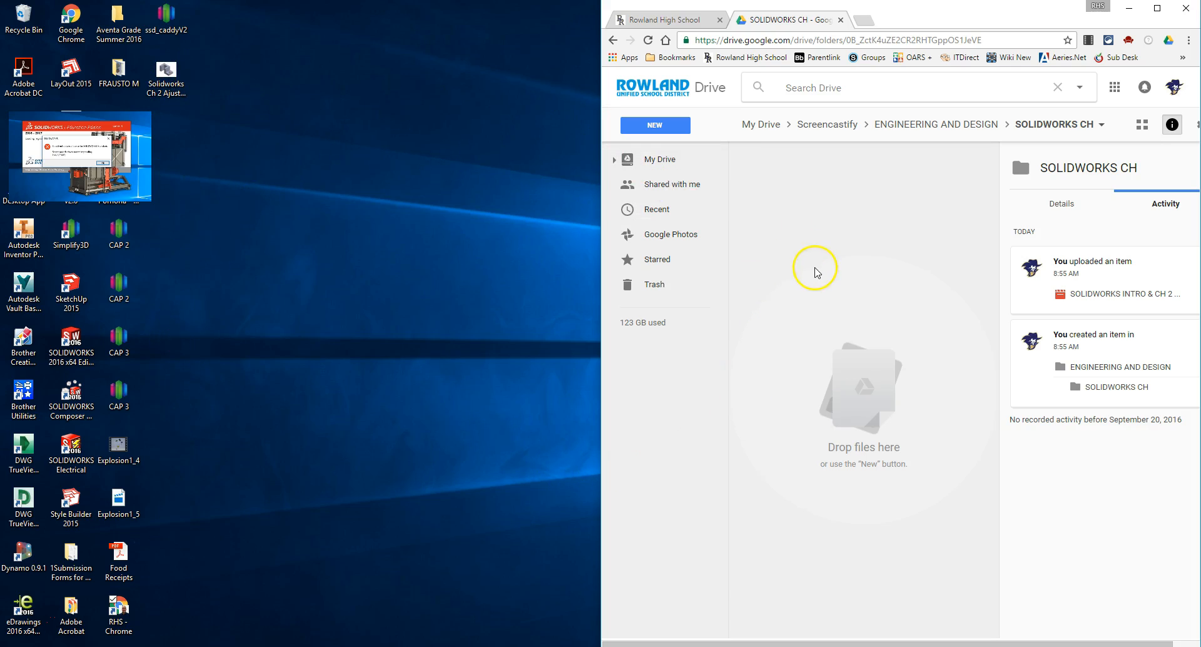
- Upload the Solidworks Ch 2 Ajuster MF part file from the desktop into the SOLIDWORKS CH Drive folder
left_click(168, 62)
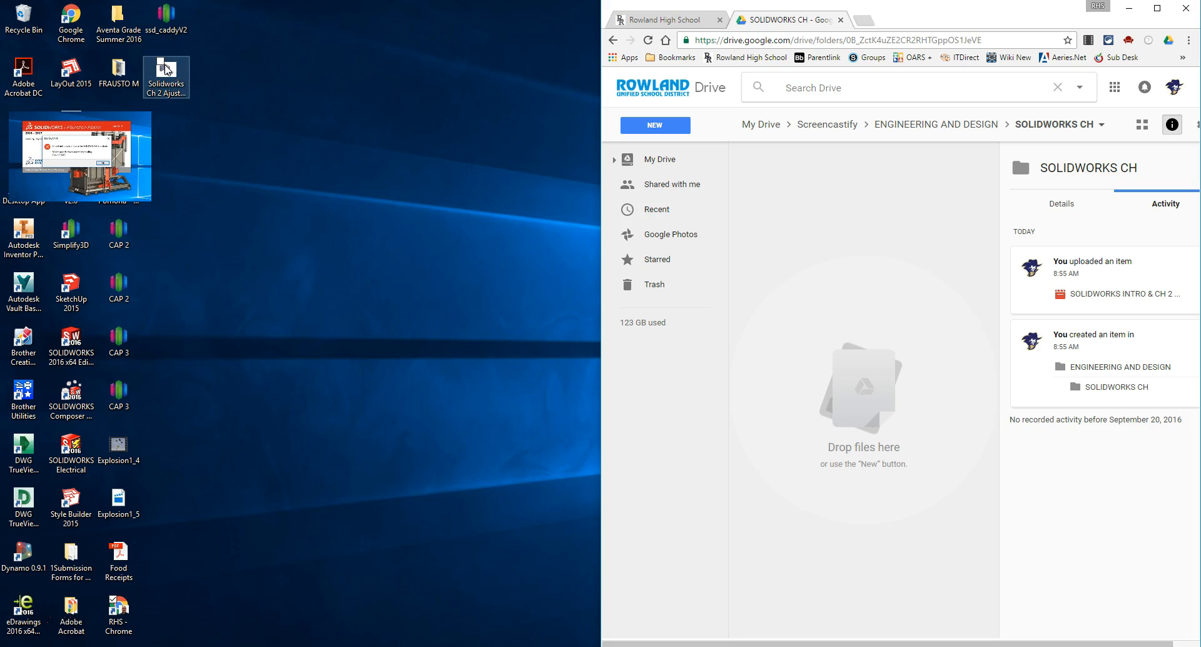
left_click_drag(169, 63, 814, 253)
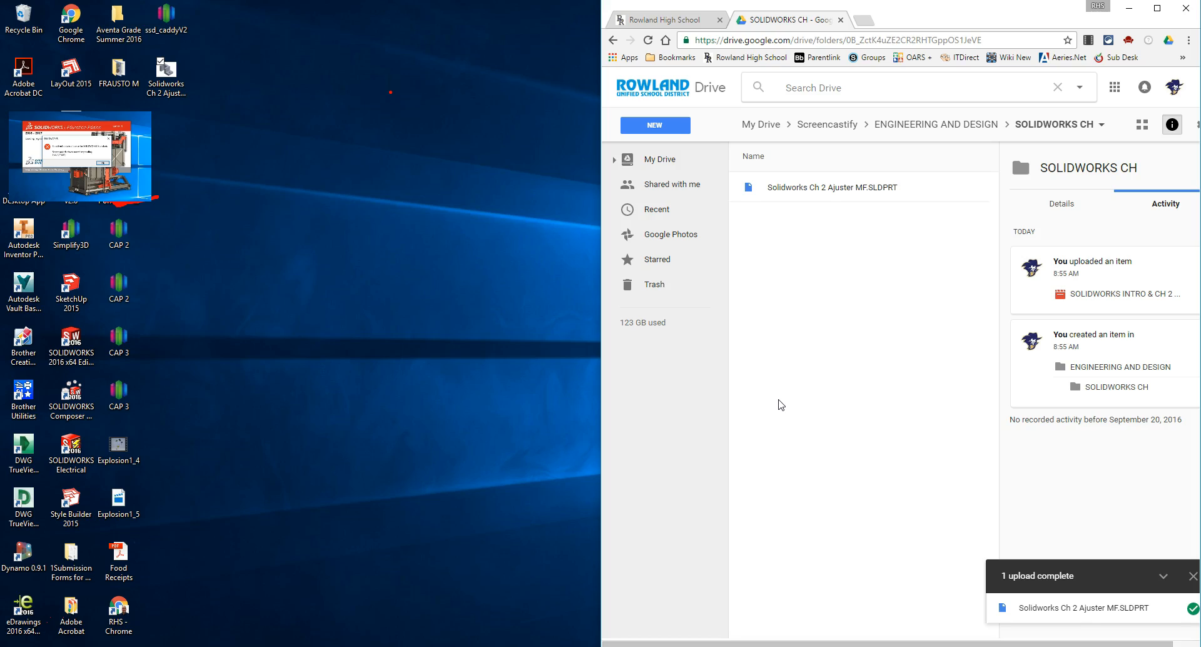
left_click_drag(391, 92, 417, 123)
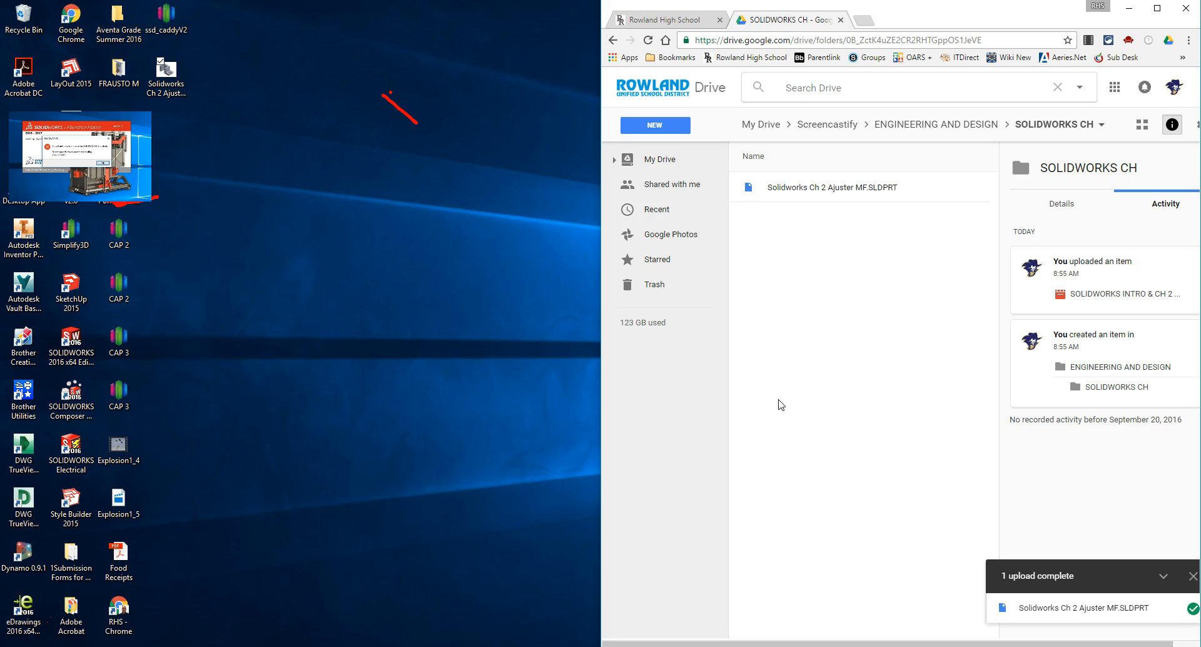